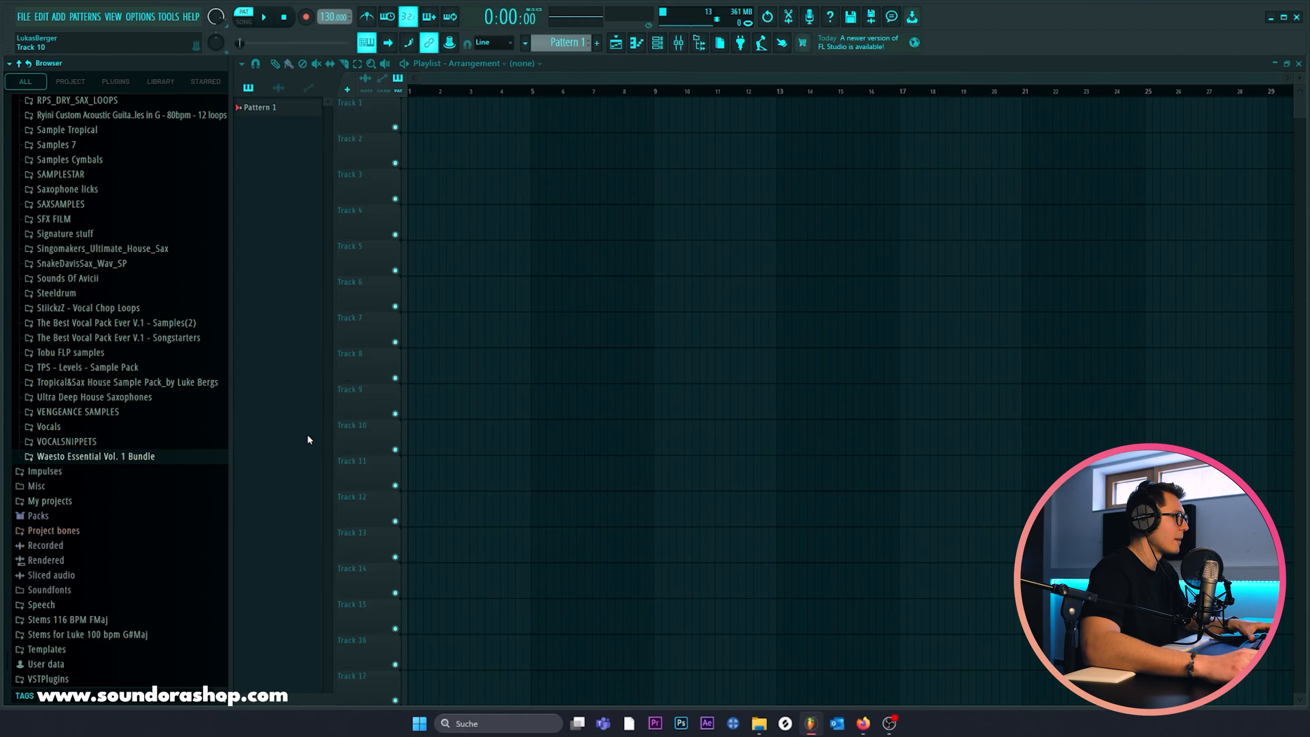
Step: Audition loops in the Waesto bundle's Chords_Songstarters folder and place Waesto_Chords_14_ 122 Bpm_D#min on Track 9 at bar 9
click(155, 462)
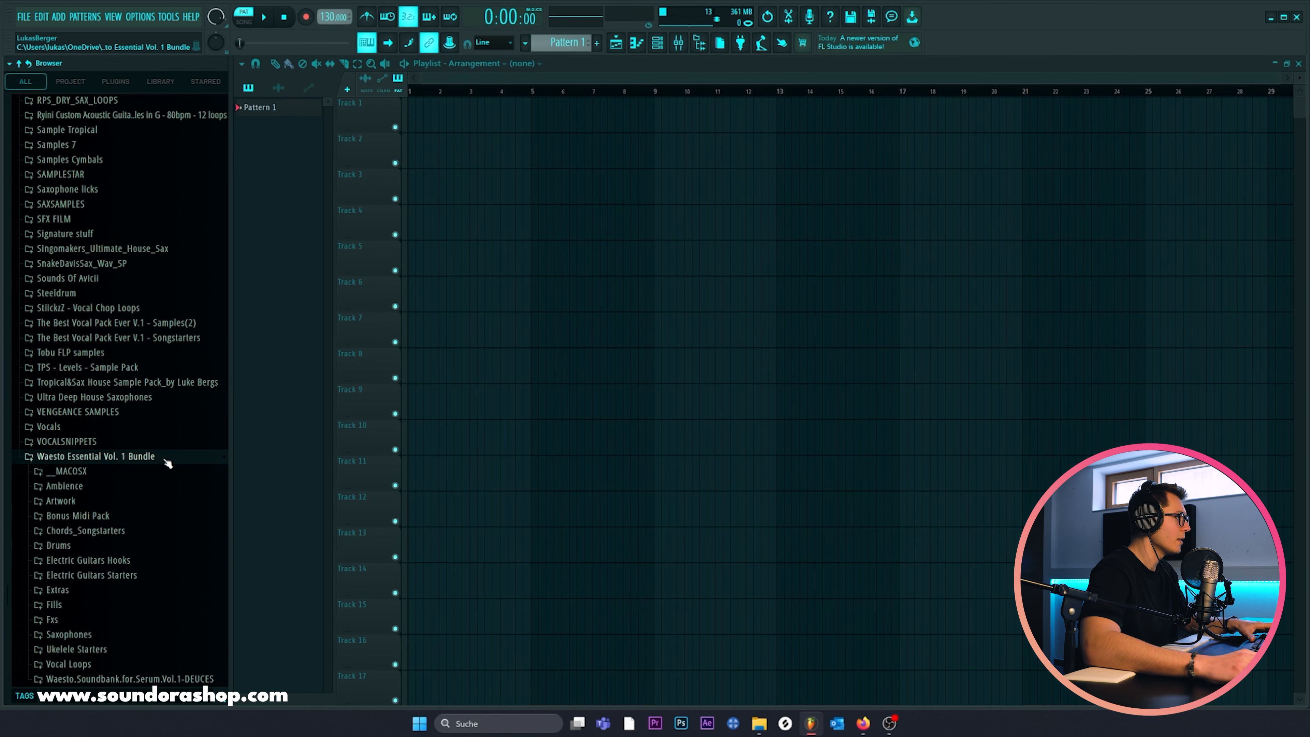
scroll(167, 463, down, 4)
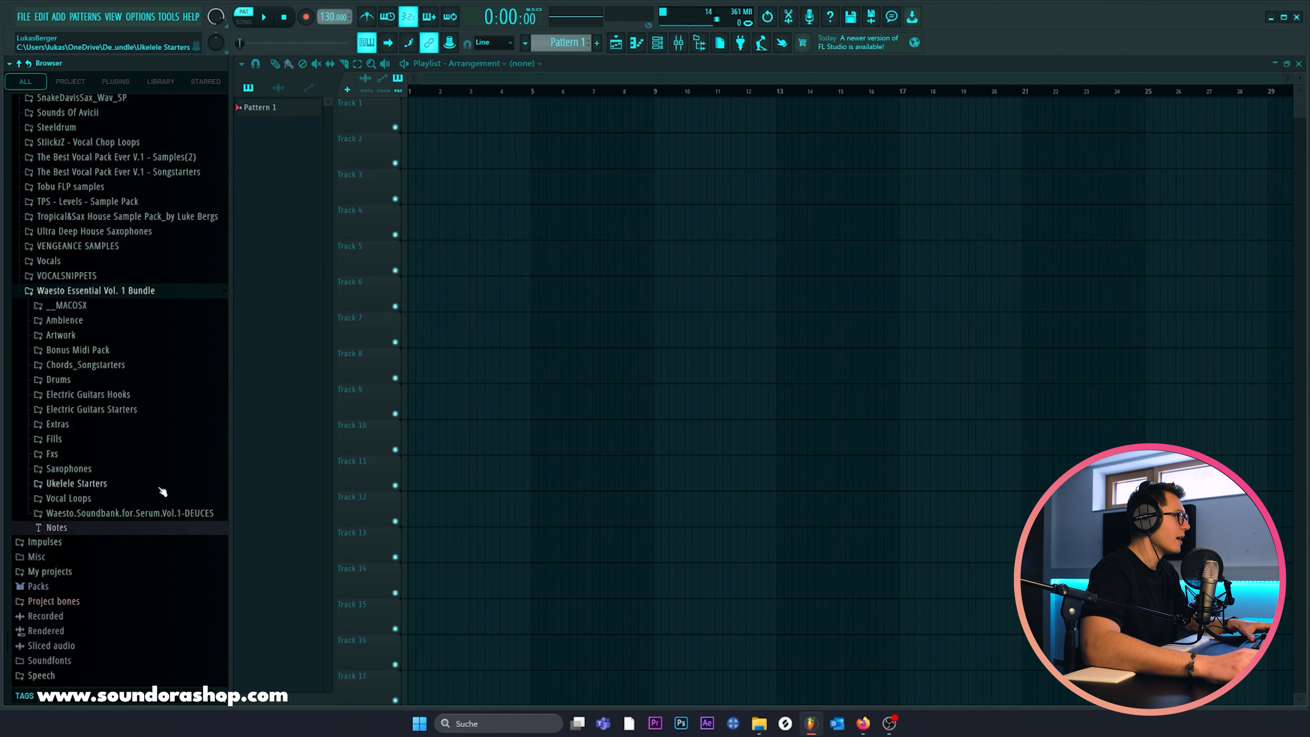
click(141, 369)
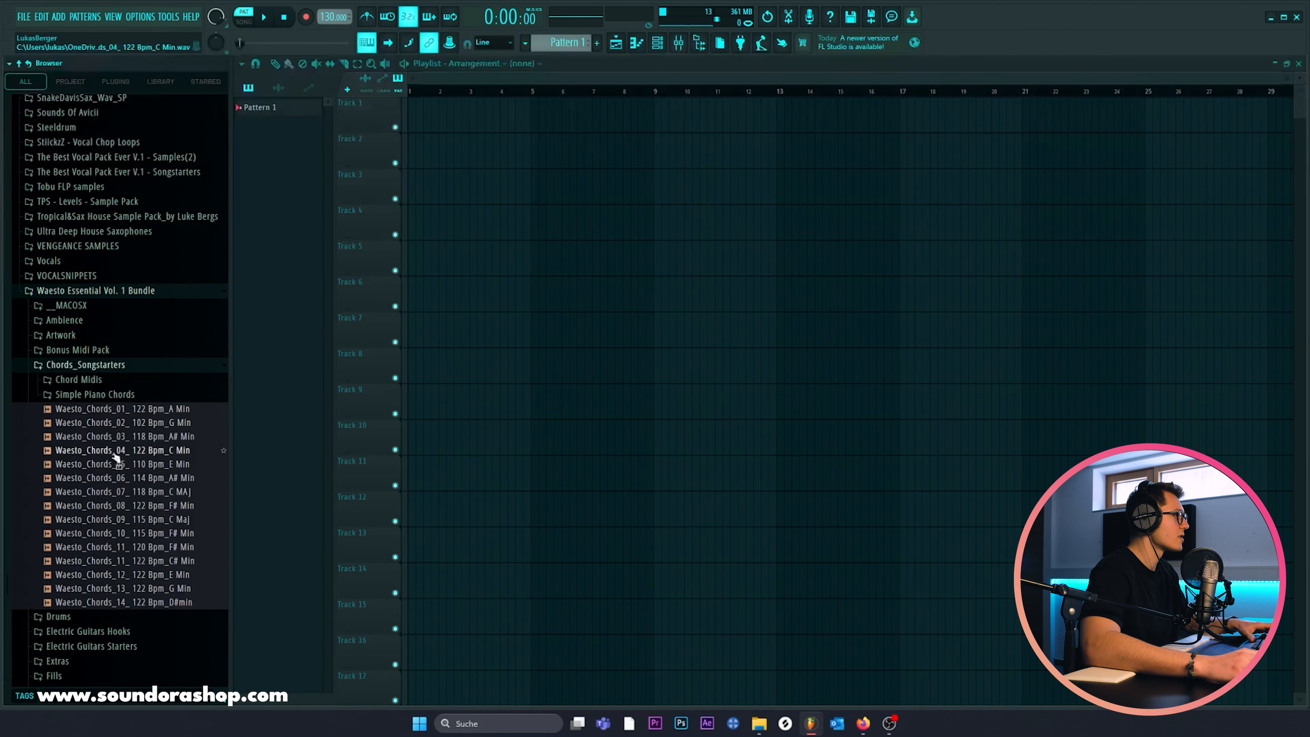
click(120, 436)
click(121, 507)
click(122, 576)
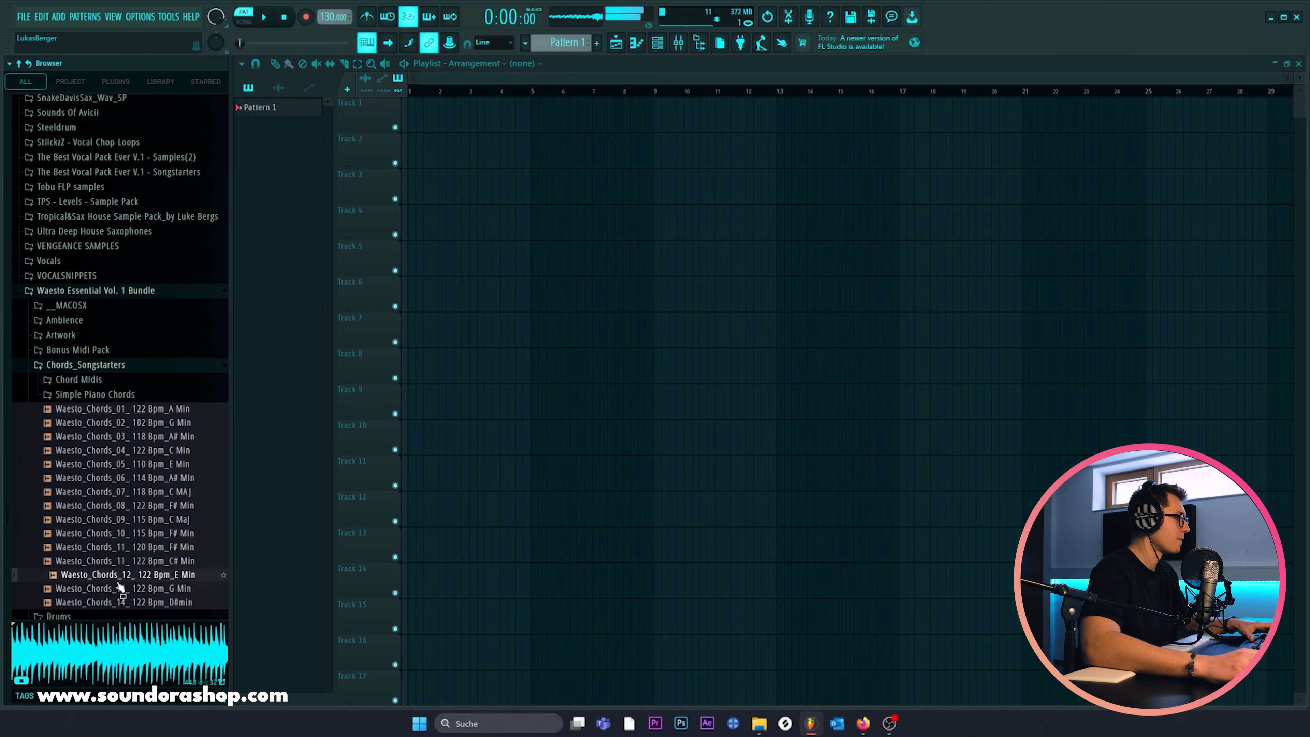
click(130, 603)
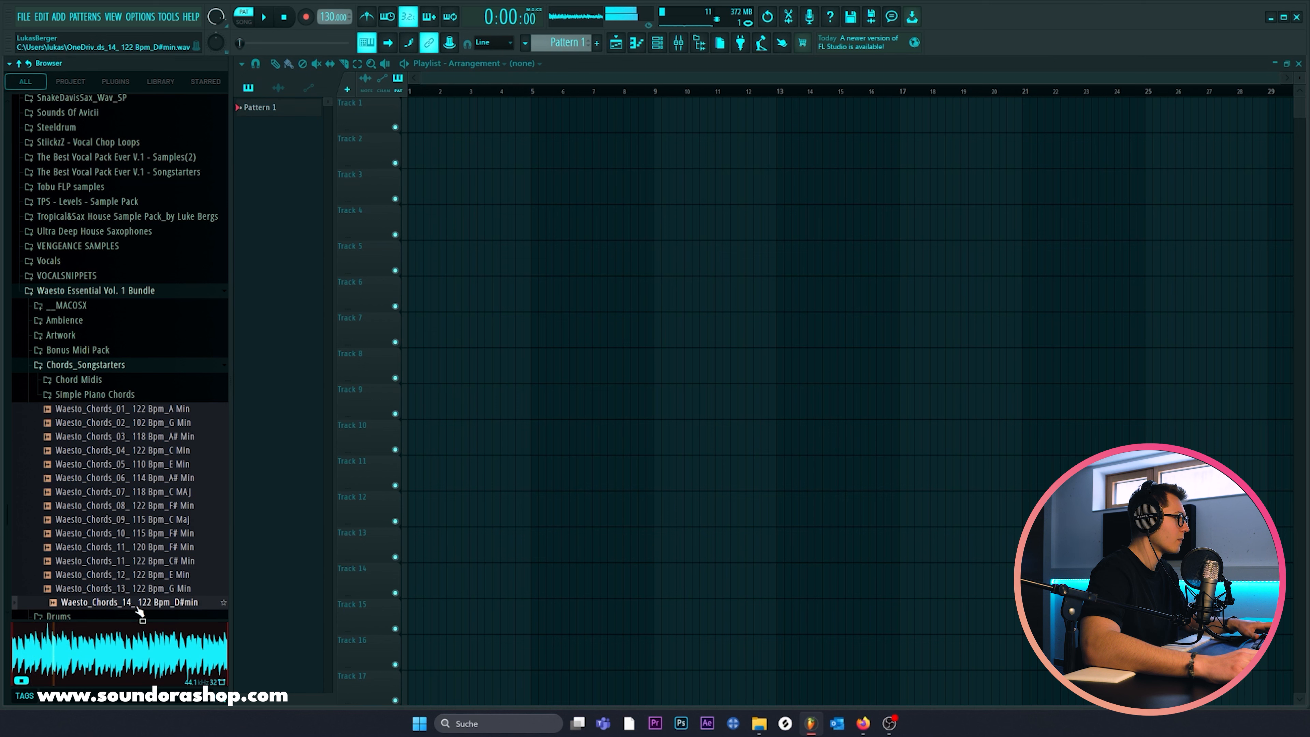
drag(138, 610, 657, 397)
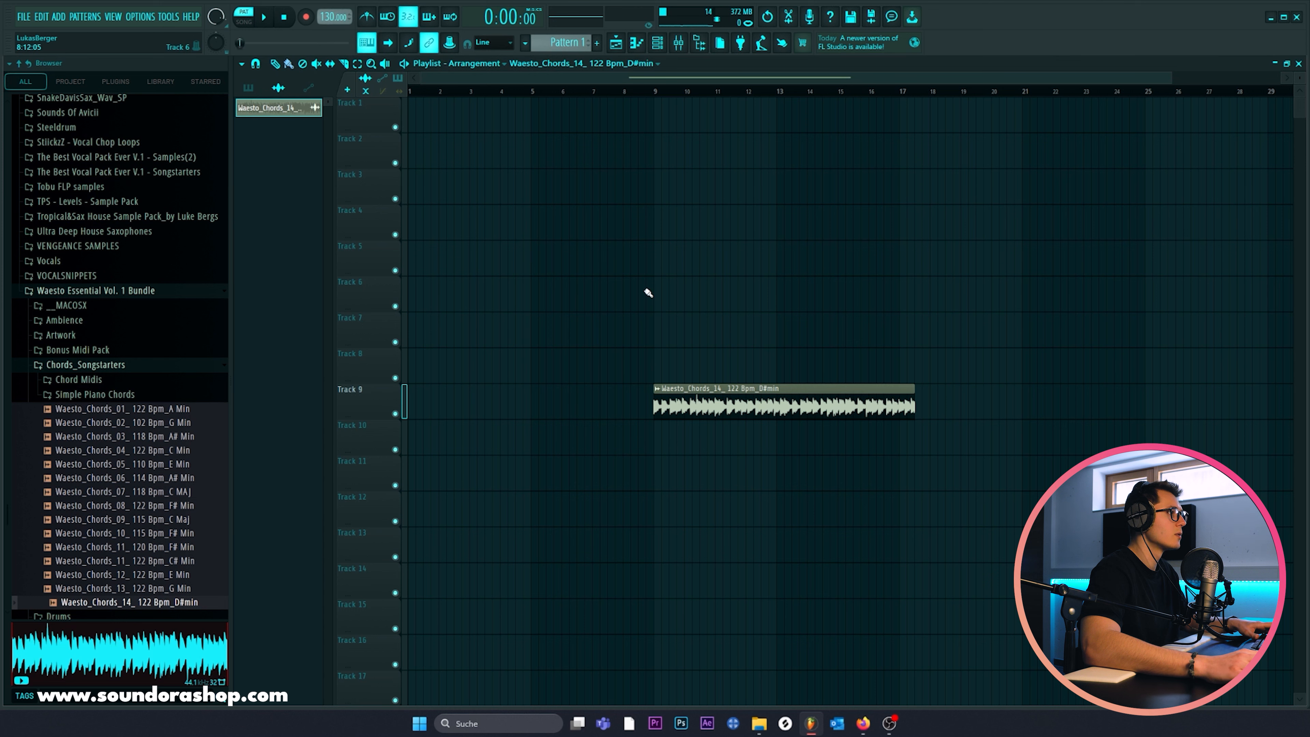
Step: Set the project tempo to 122 BPM and play the chord loop from bar 9
drag(326, 17, 327, 25)
click(645, 92)
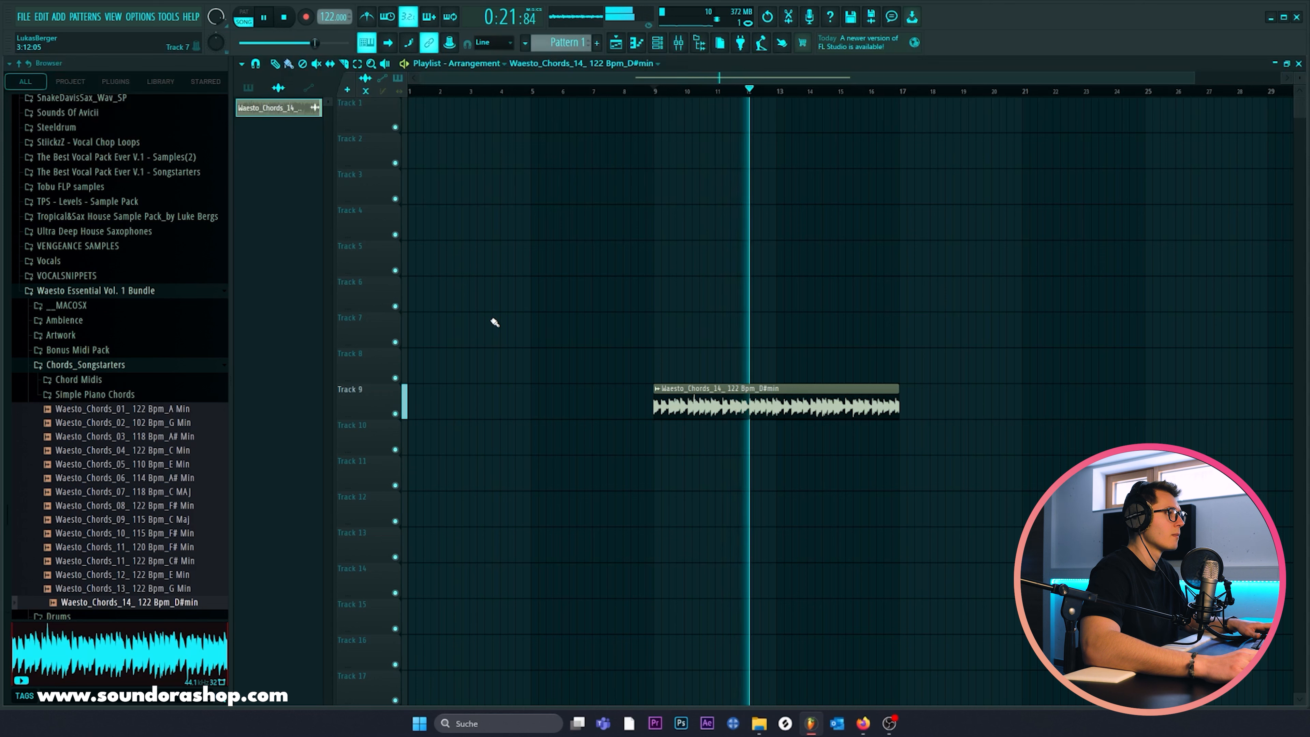
key(space)
Step: Audition the wet D#Min loops in the Waesto bundle's Saxophones folder
click(76, 365)
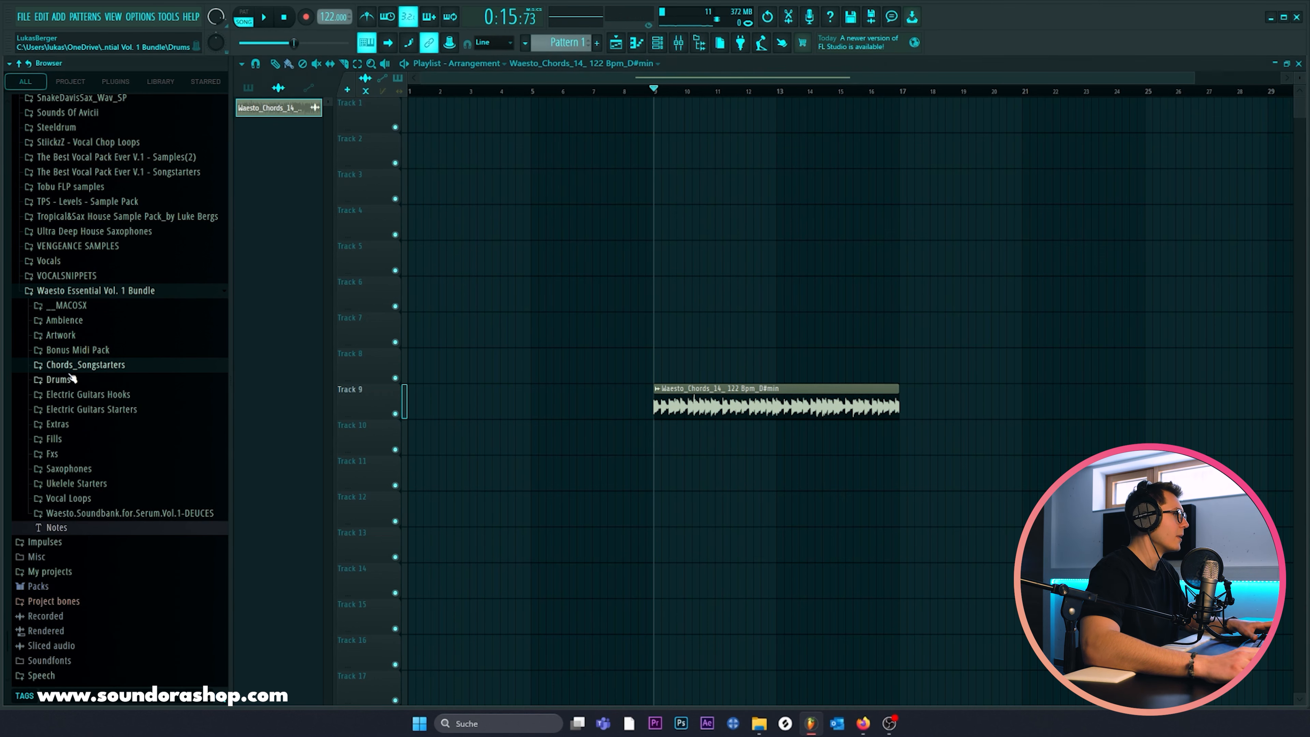
click(102, 468)
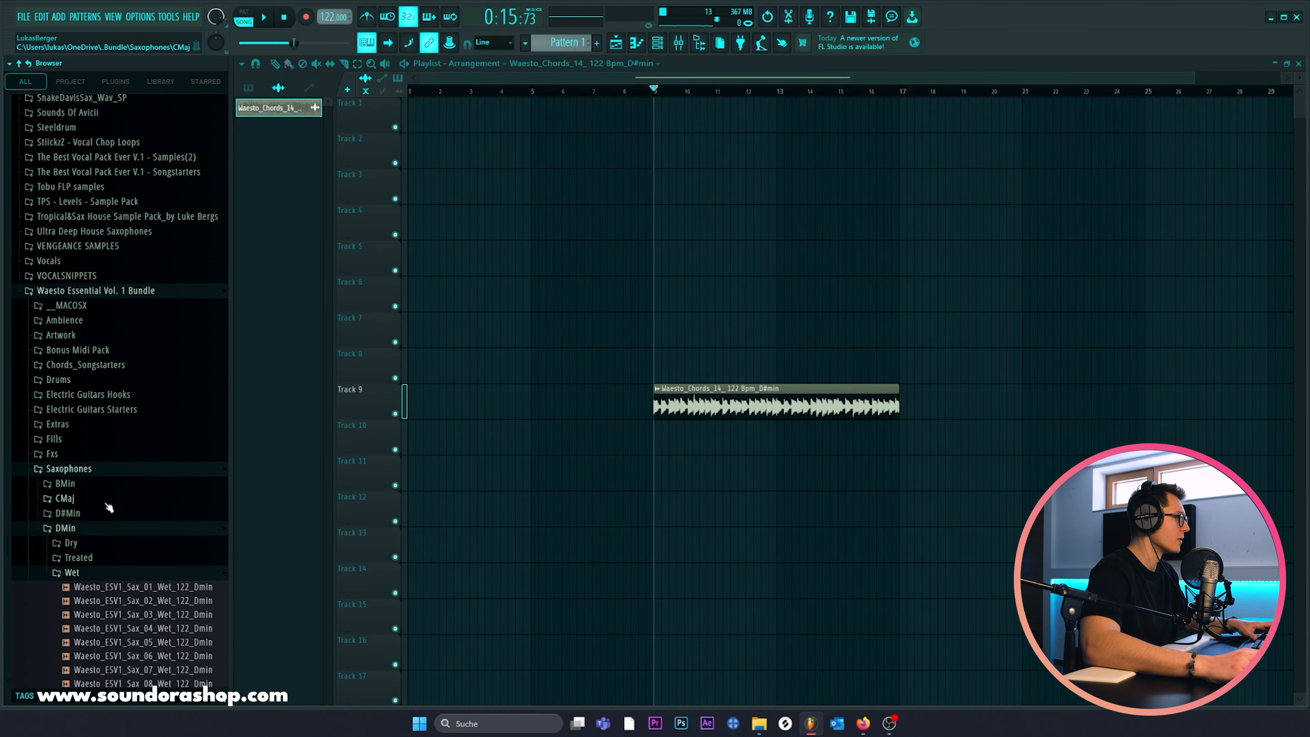
click(77, 515)
click(95, 560)
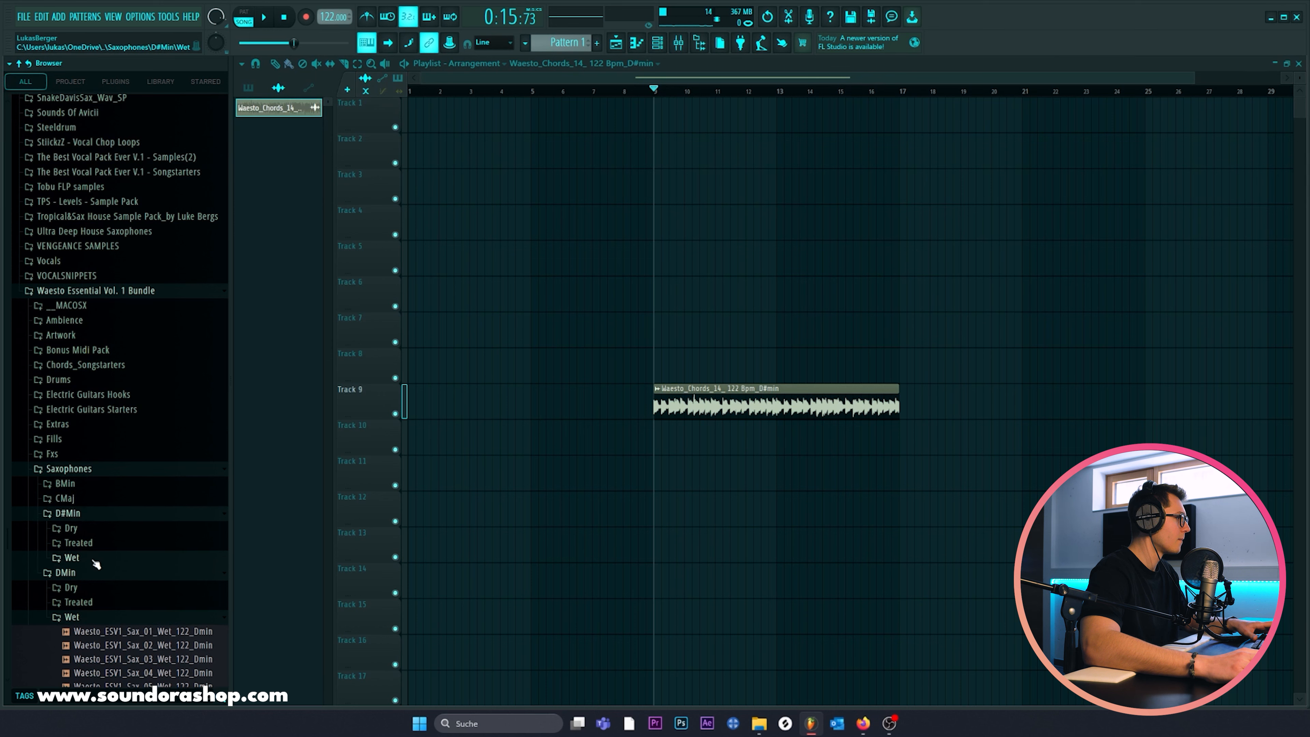
click(102, 583)
click(101, 588)
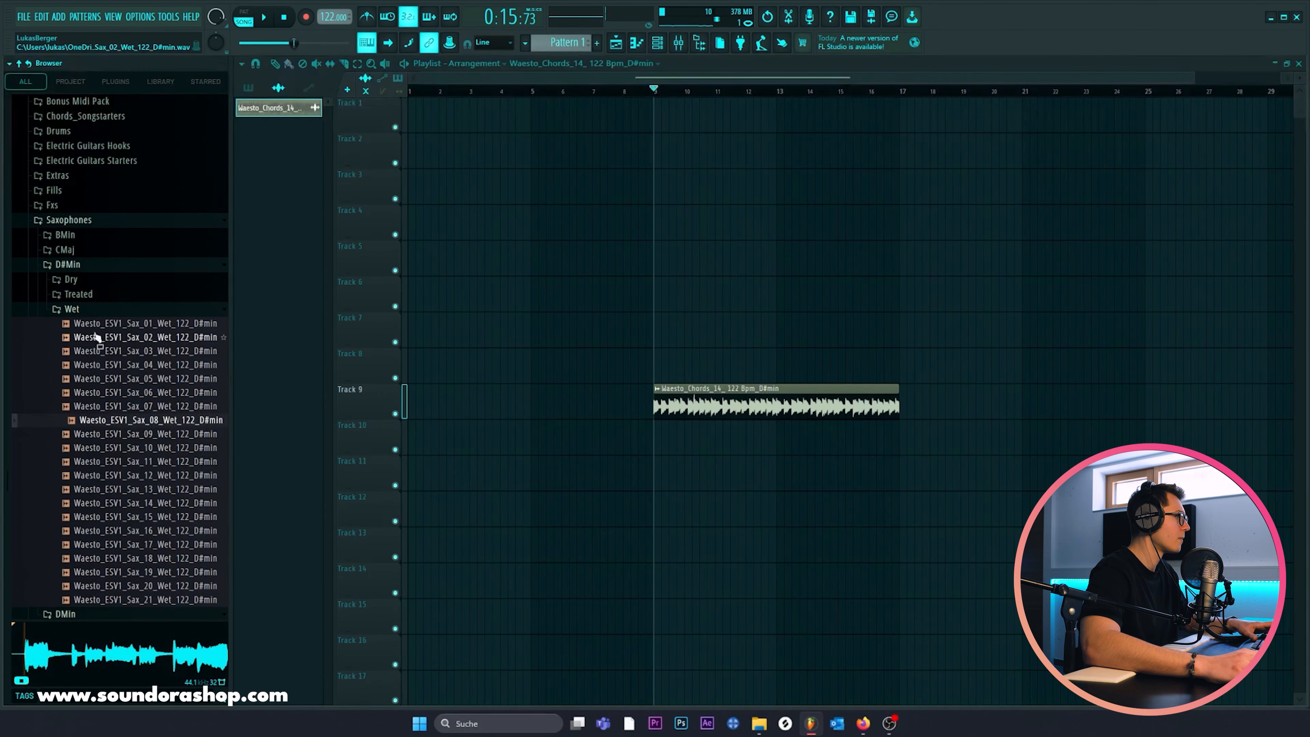
Step: Audition the wet DMin saxophone loops and place Waesto_ESV1_Sax_09_Wet_122_Dmin on Track 8 at bar 9
click(93, 265)
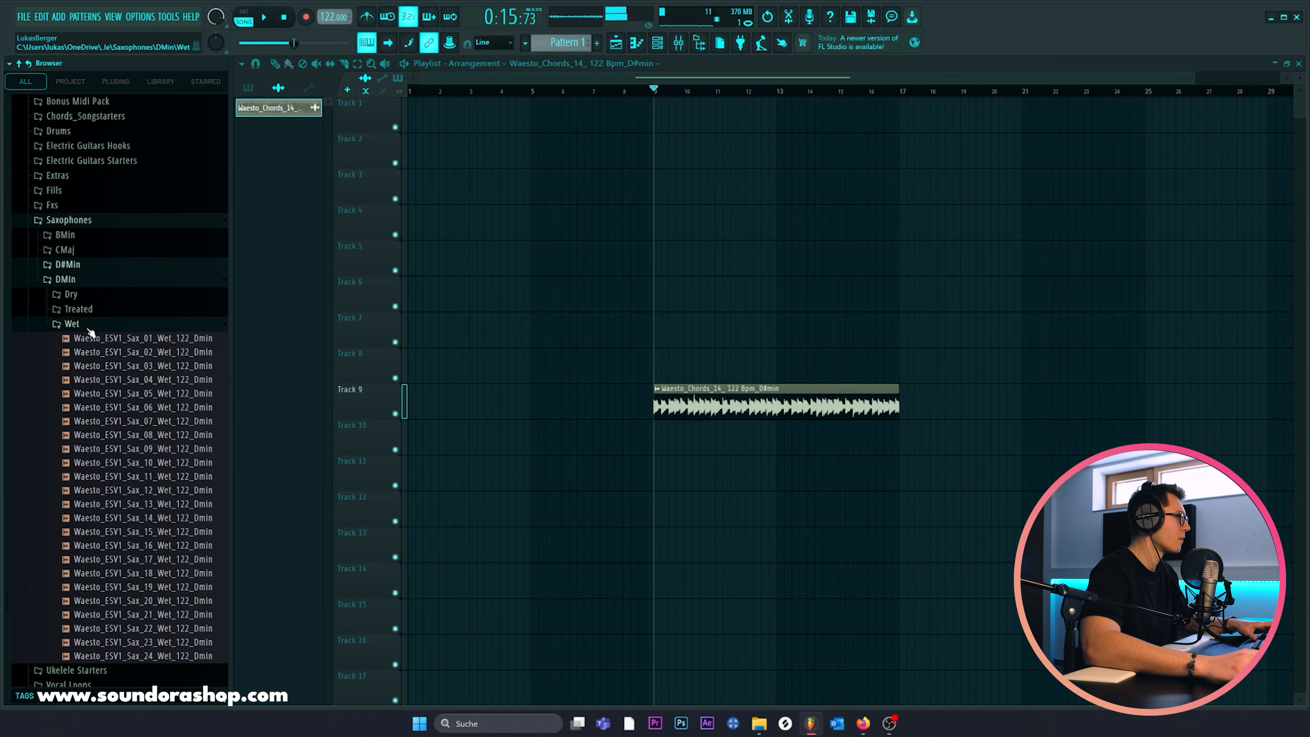
click(120, 421)
click(122, 449)
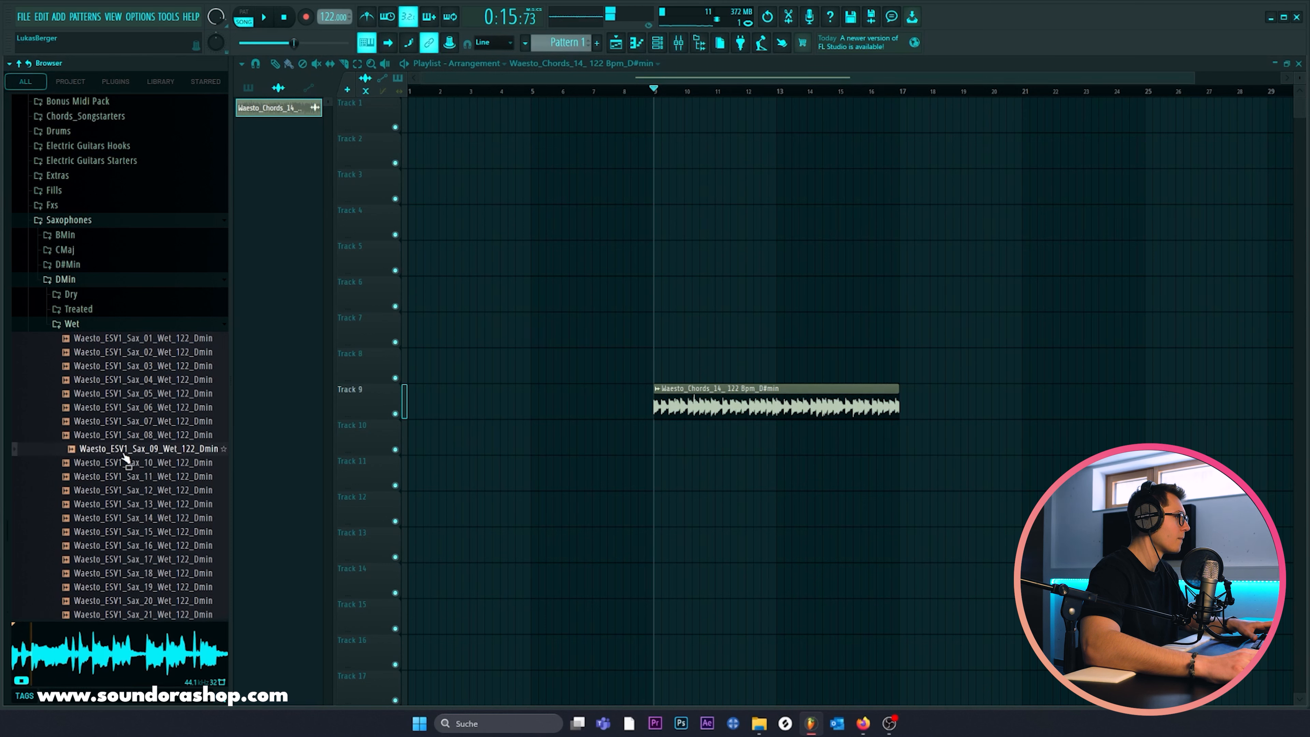
drag(130, 452, 651, 361)
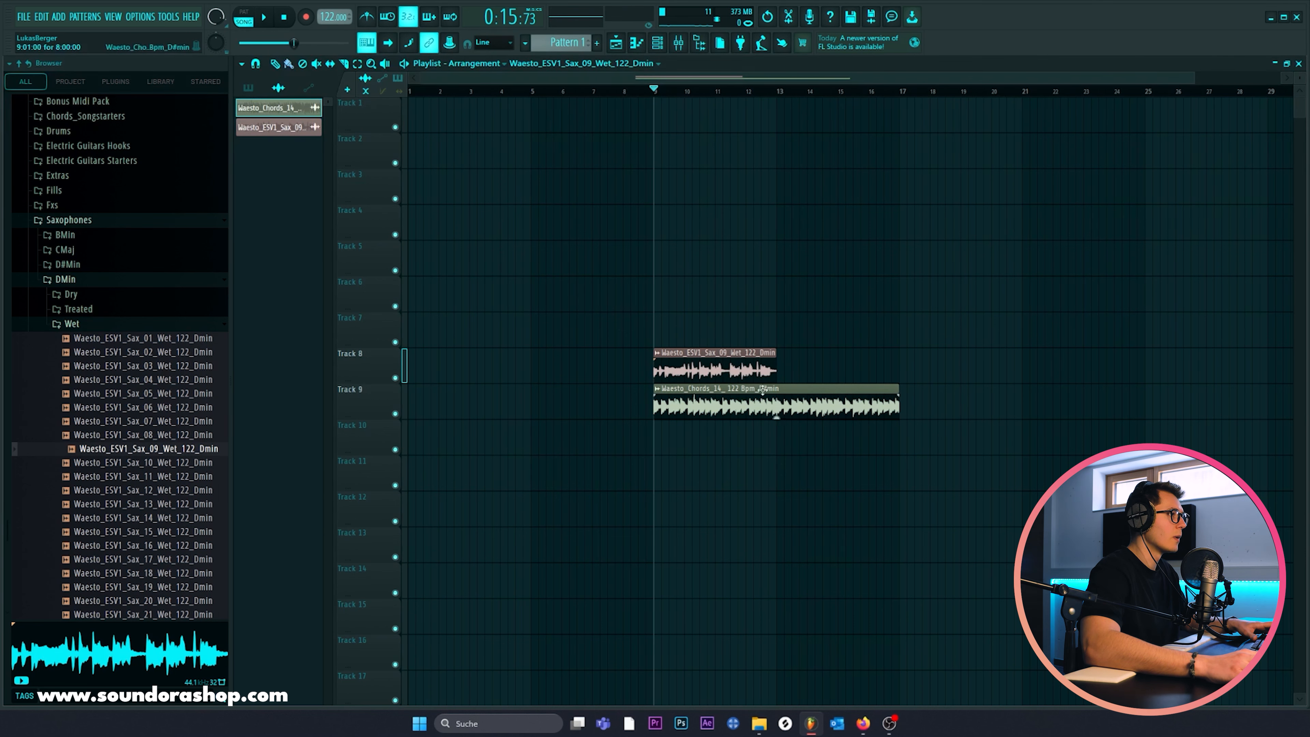
Step: Pitch-shift the saxophone clip on Track 8 using Auto stretch mode, and play it against the chords while checking the chord clip's settings
double_click(710, 354)
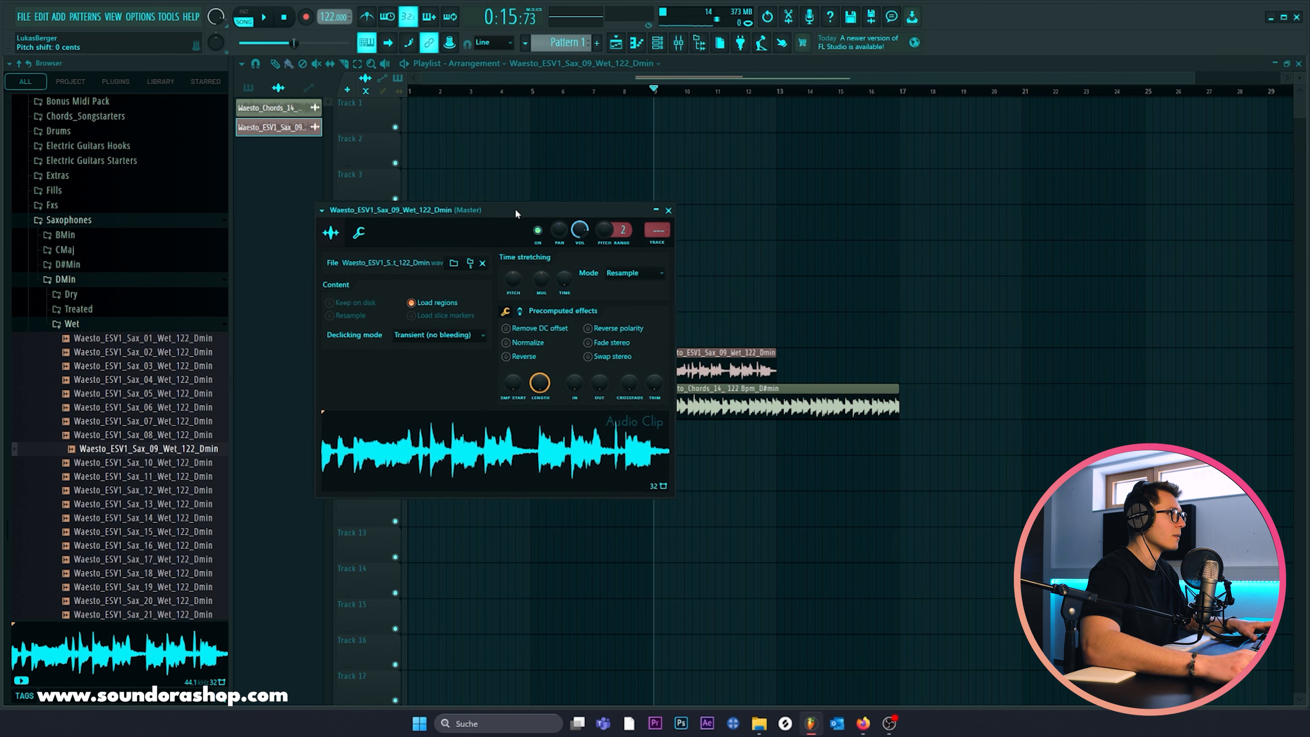
key(space)
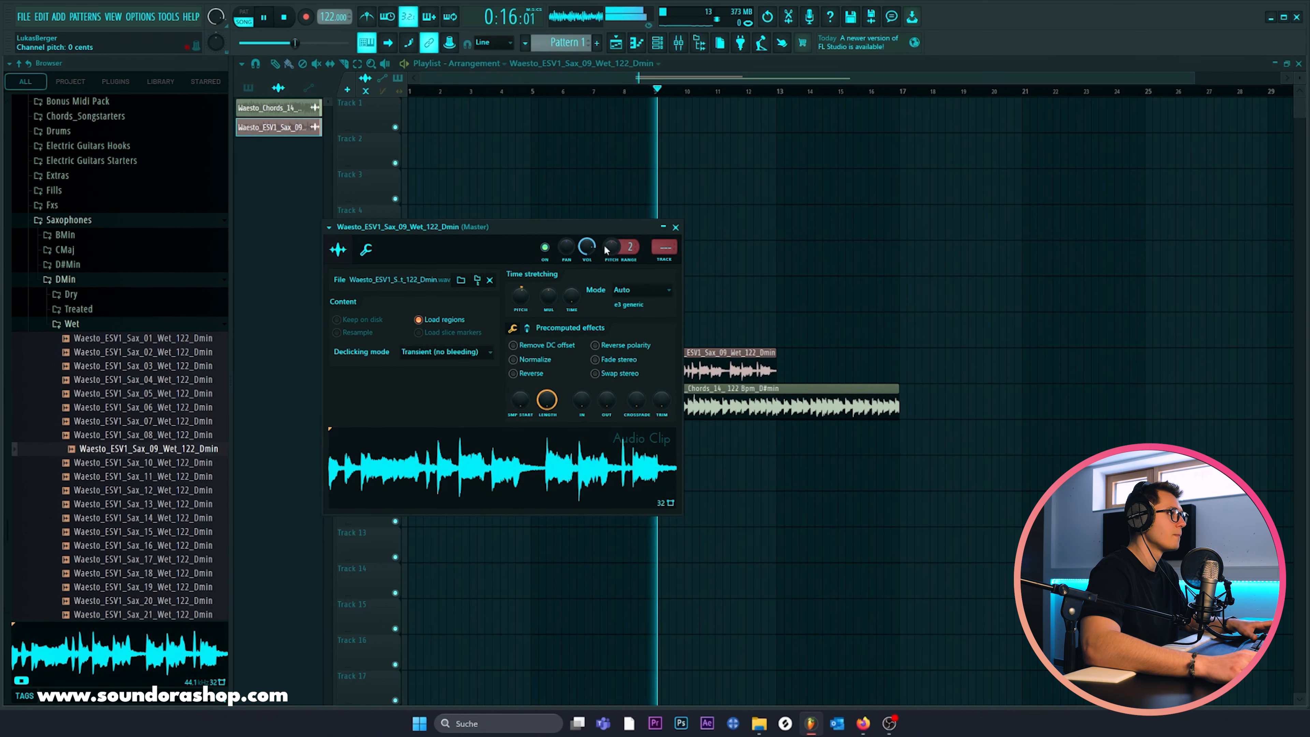
click(675, 227)
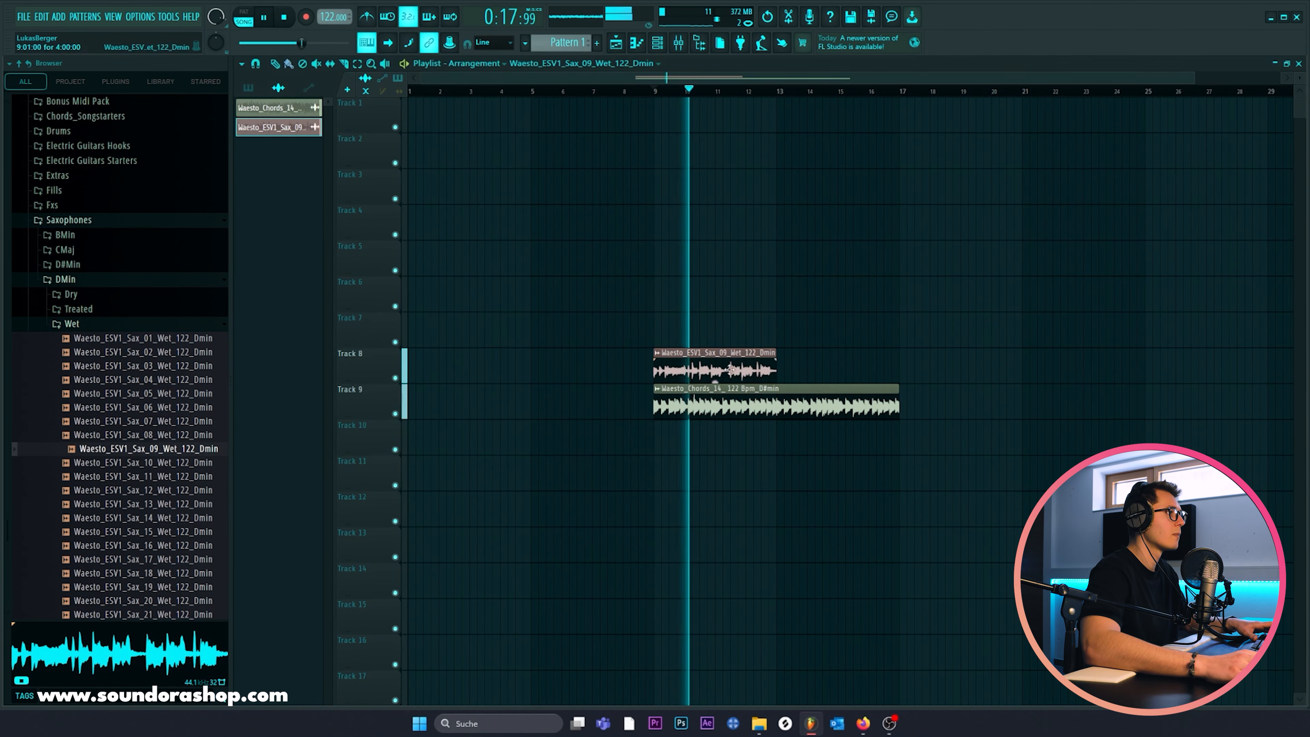
double_click(748, 405)
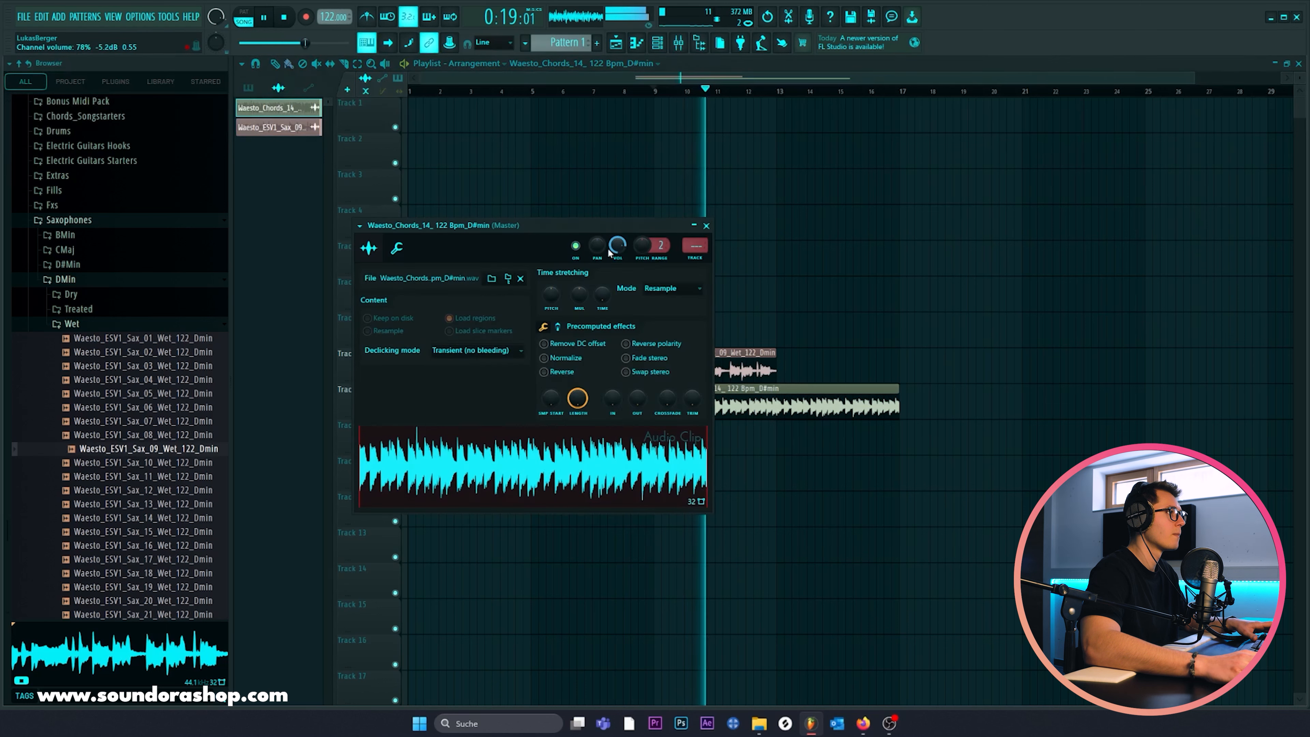
click(706, 226)
key(space)
Step: Place Waesto_ESV1_Sax_10_Wet_122_Dmin on Track 8 at bar 13 and loop playback from bar 9 to bar 17
click(174, 463)
click(170, 478)
click(164, 464)
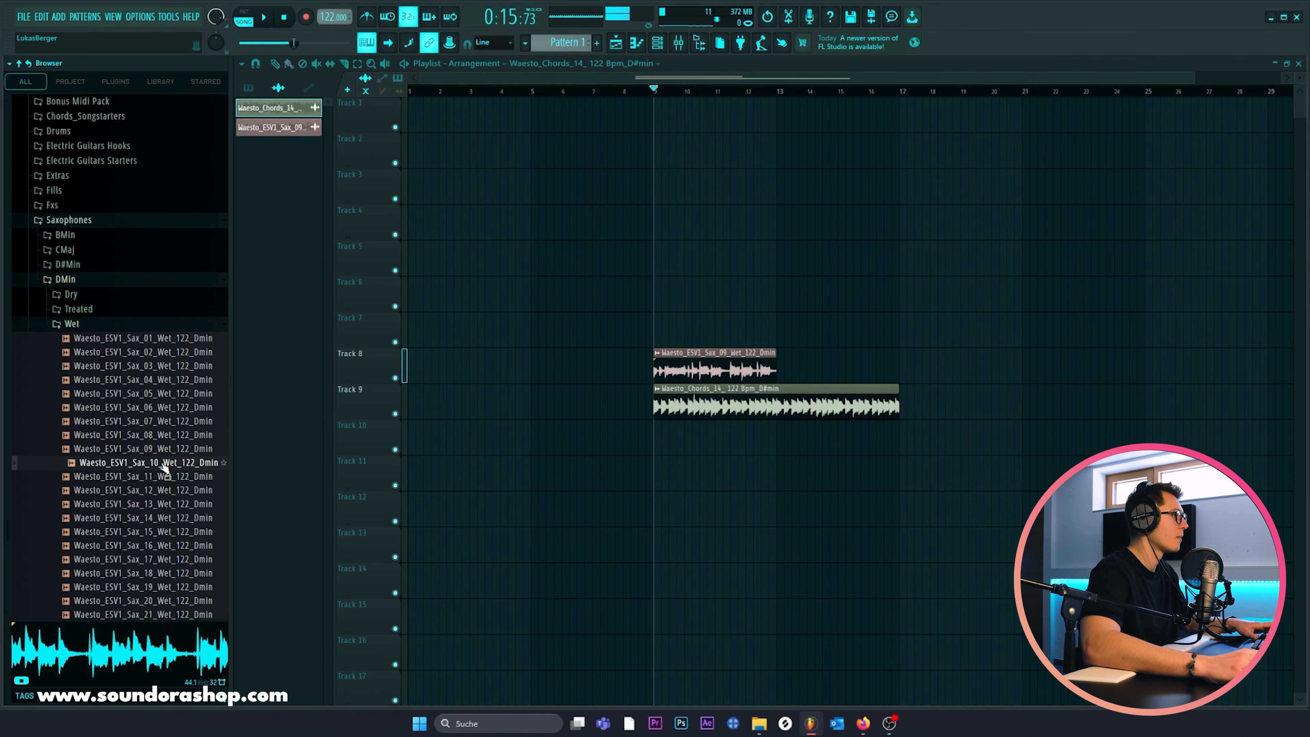
drag(164, 467, 815, 362)
key(space)
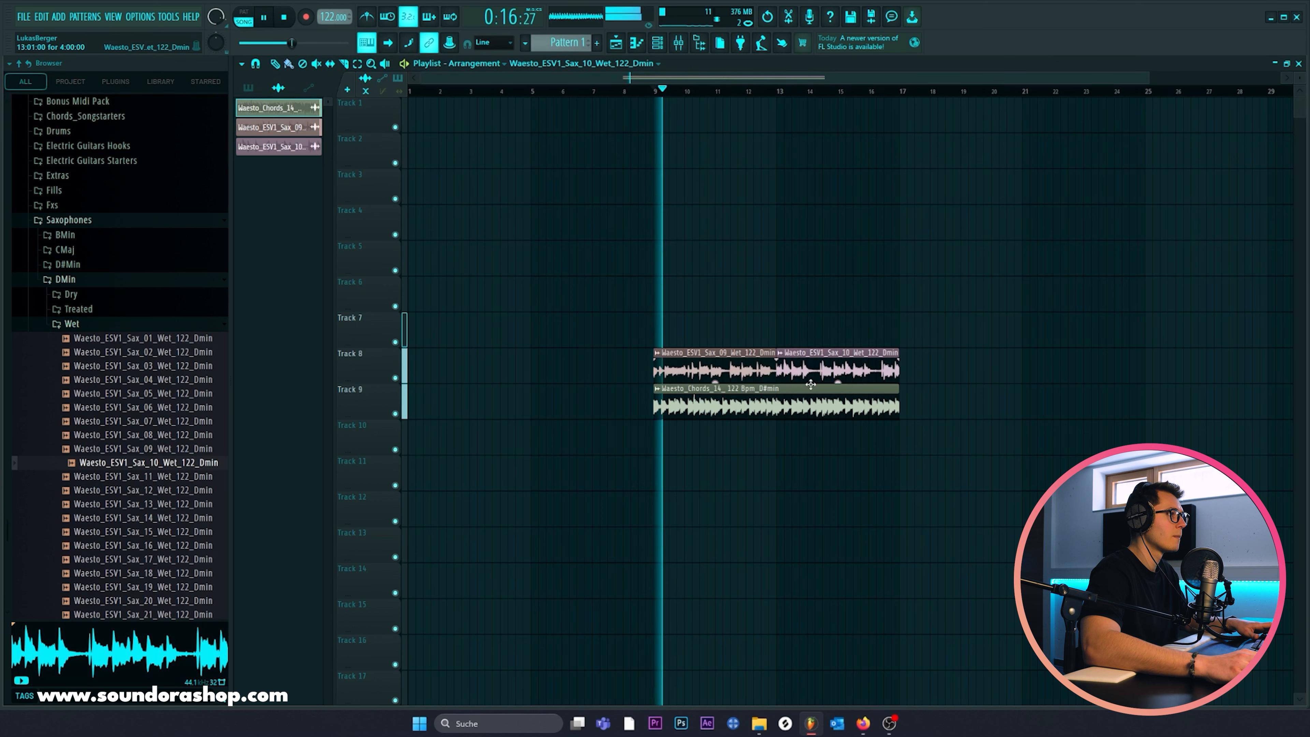
drag(901, 93, 654, 93)
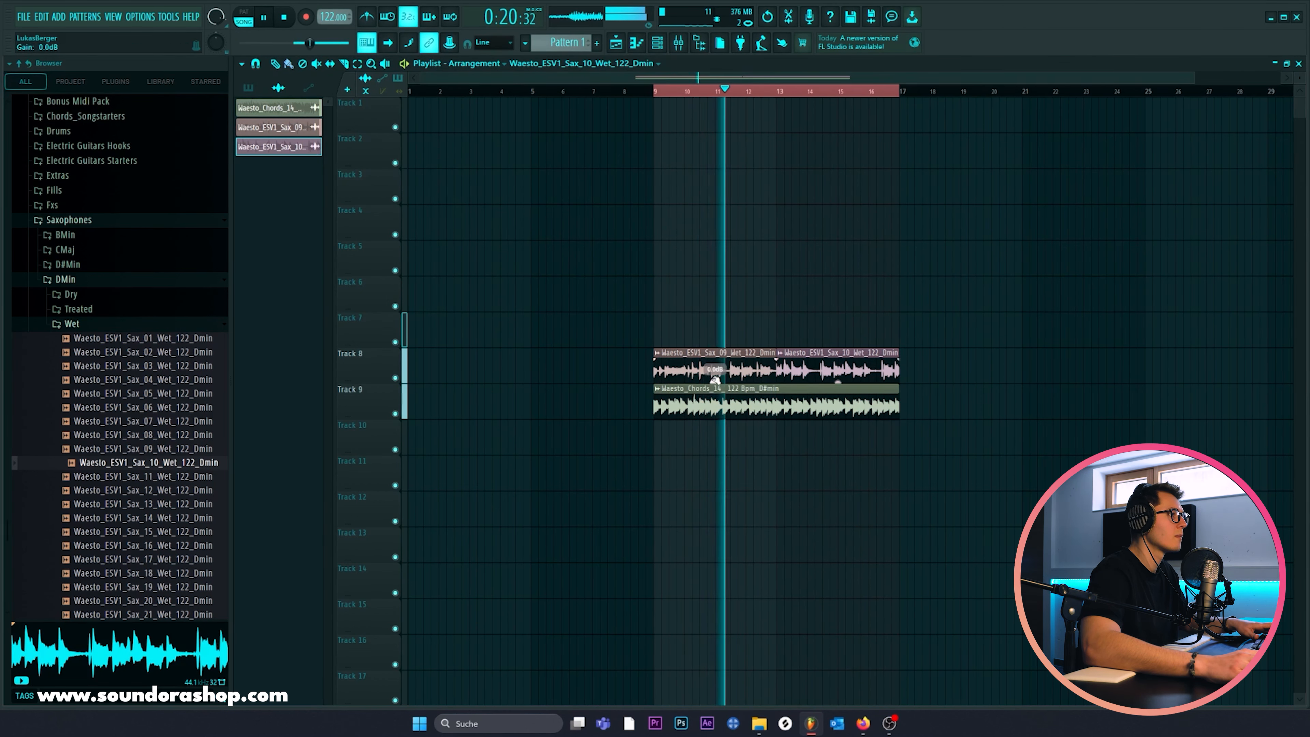
Step: Route the first saxophone clip to mixer track 1 and rename that mixer track SAX
double_click(704, 360)
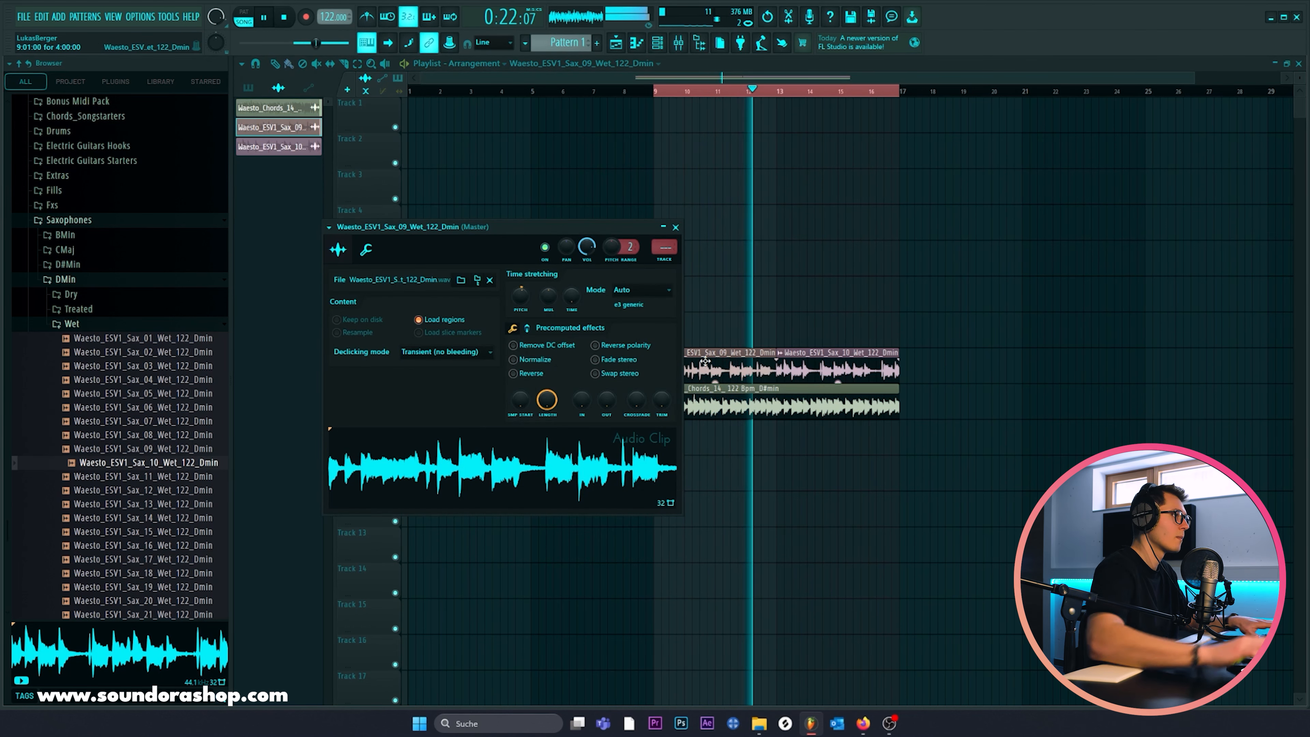
key(ctrl+l)
right_click(309, 439)
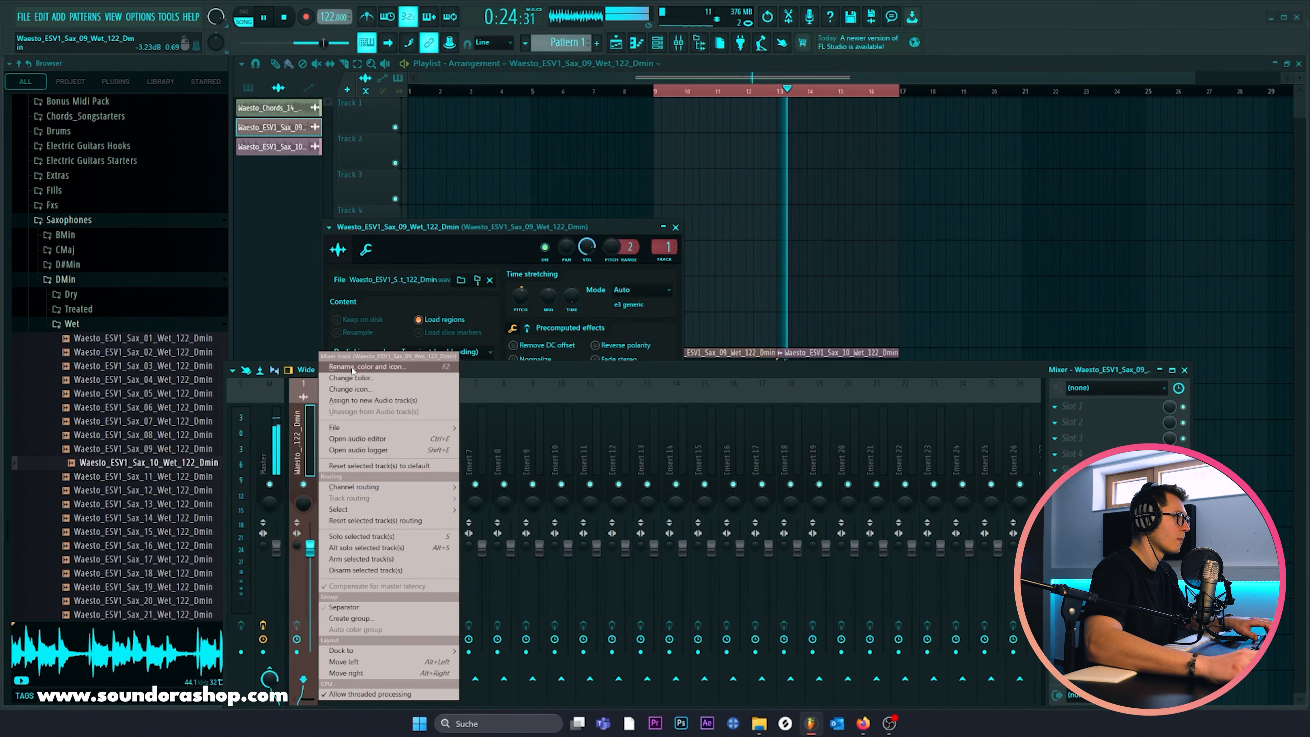
click(360, 360)
text(SAX)
key(Return)
key(F9)
key(space)
Step: Pitch-shift the second saxophone clip using Auto stretch mode and route it to mixer track 1
double_click(789, 359)
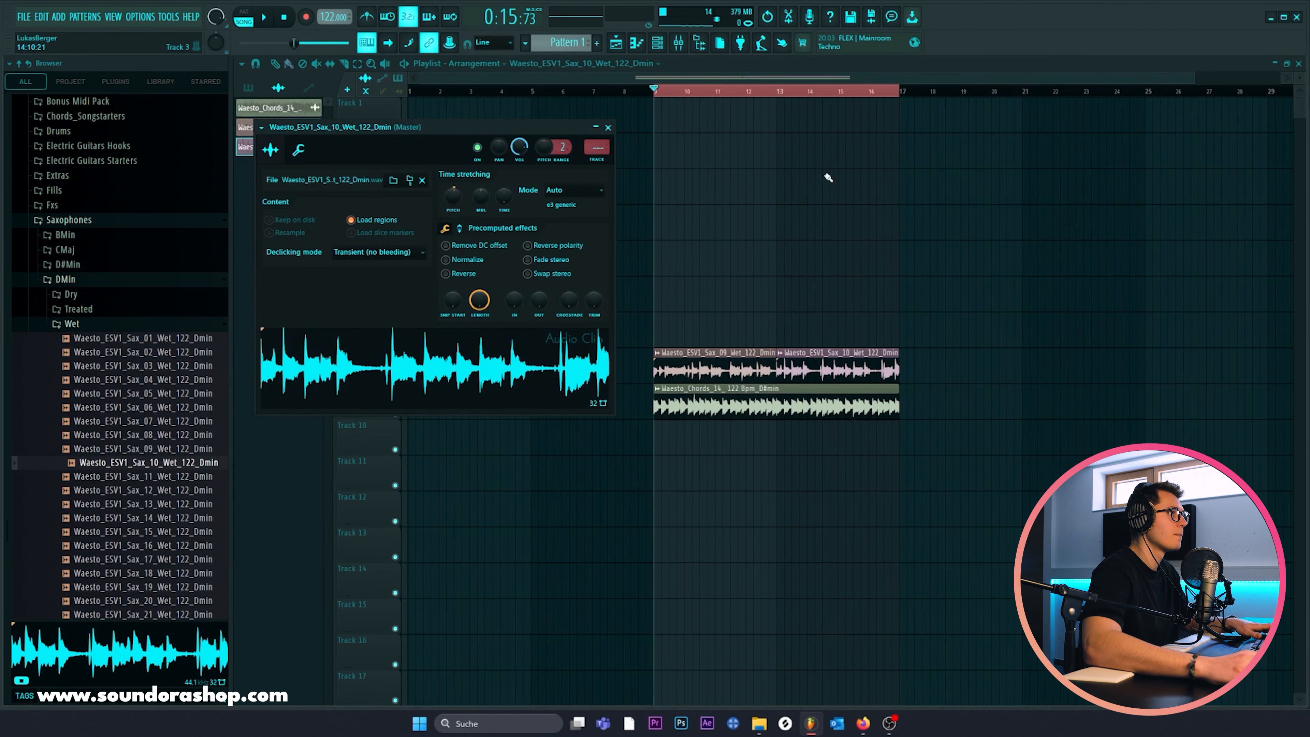
key(space)
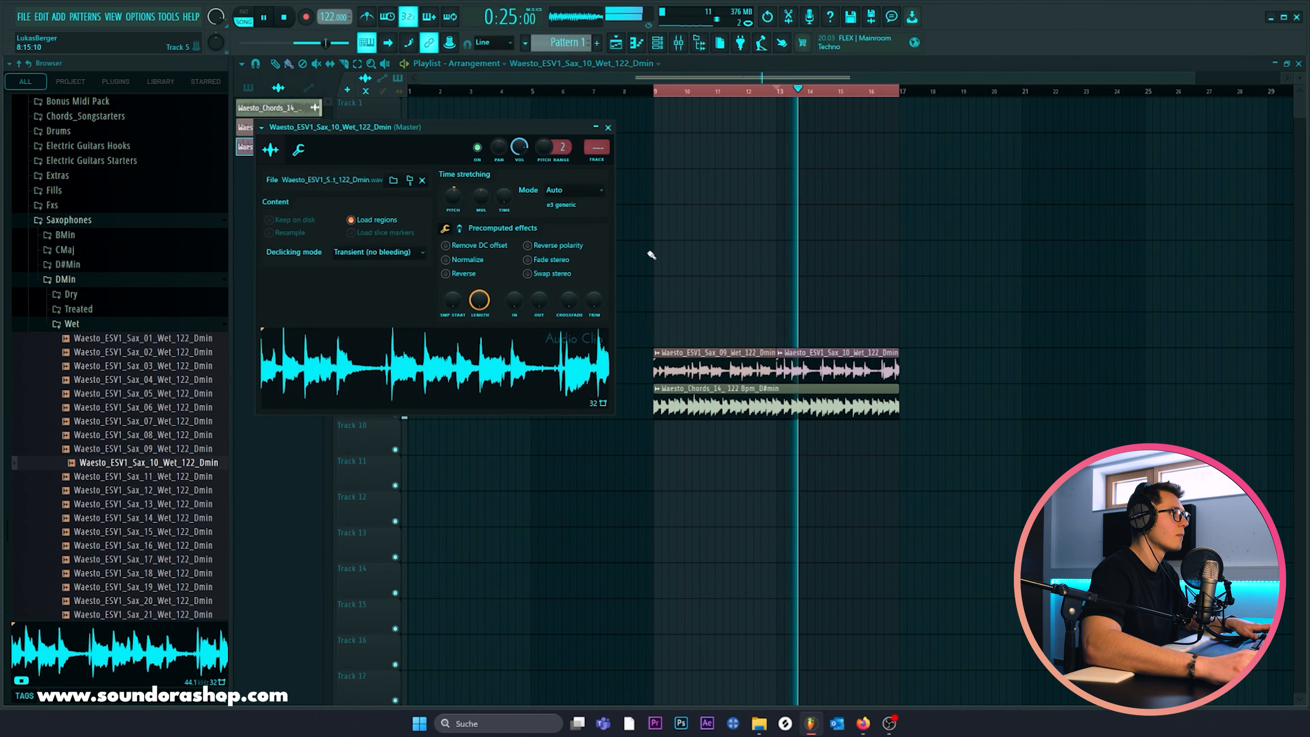
click(723, 388)
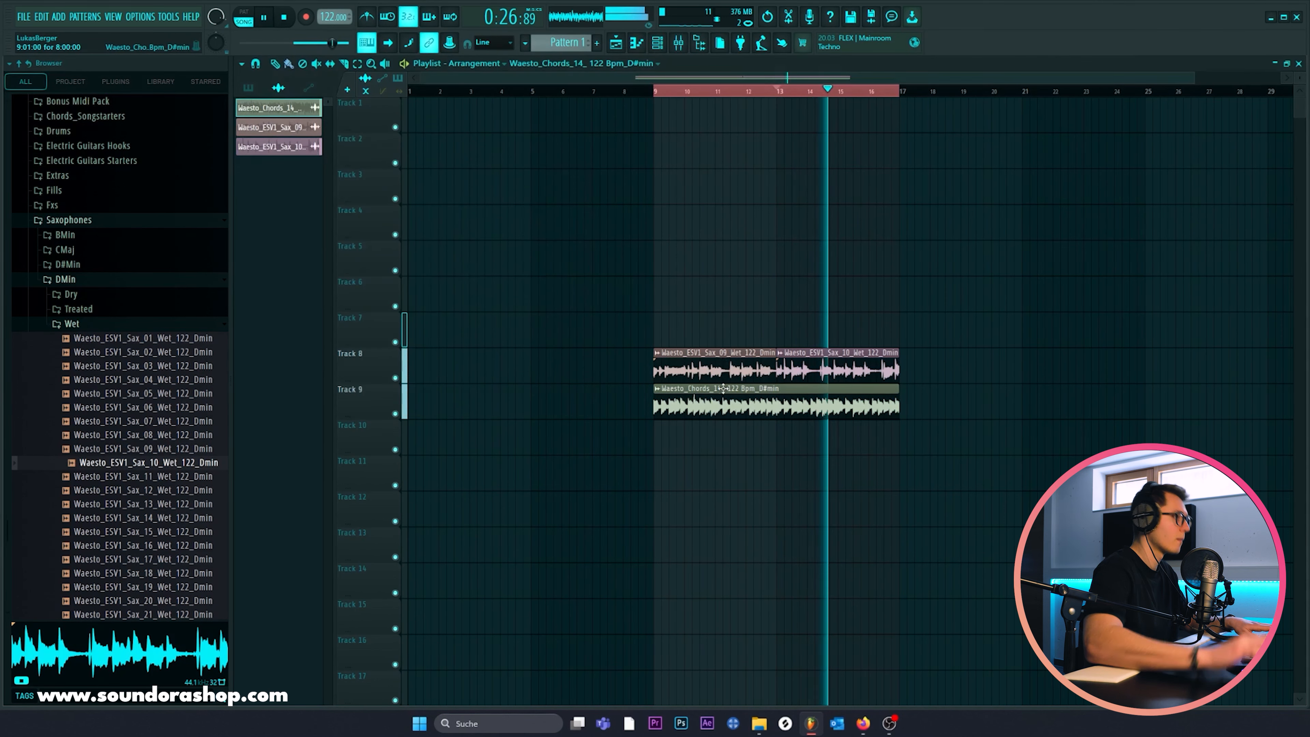
Step: Route the chord clip to mixer track 2 and rename that mixer track Chords
double_click(724, 389)
key(F9)
key(space)
right_click(335, 421)
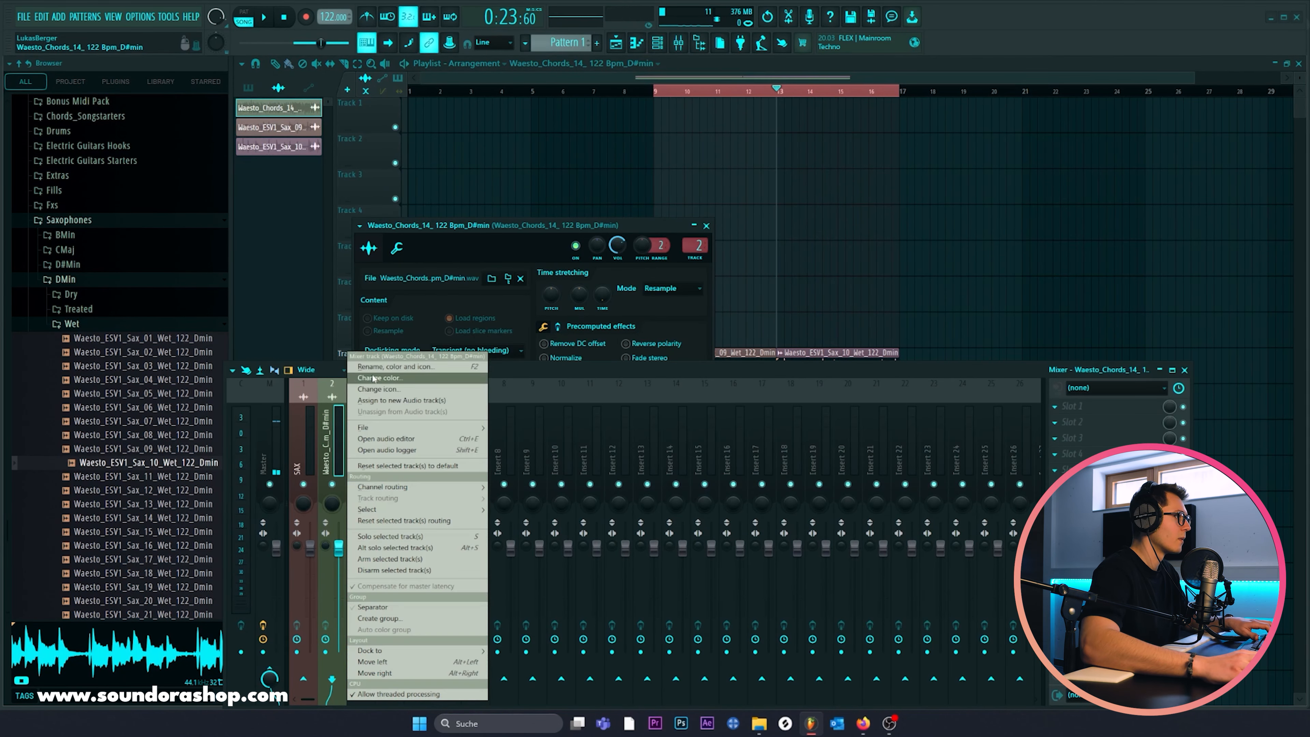
click(374, 379)
text(Chords)
key(Return)
key(F9)
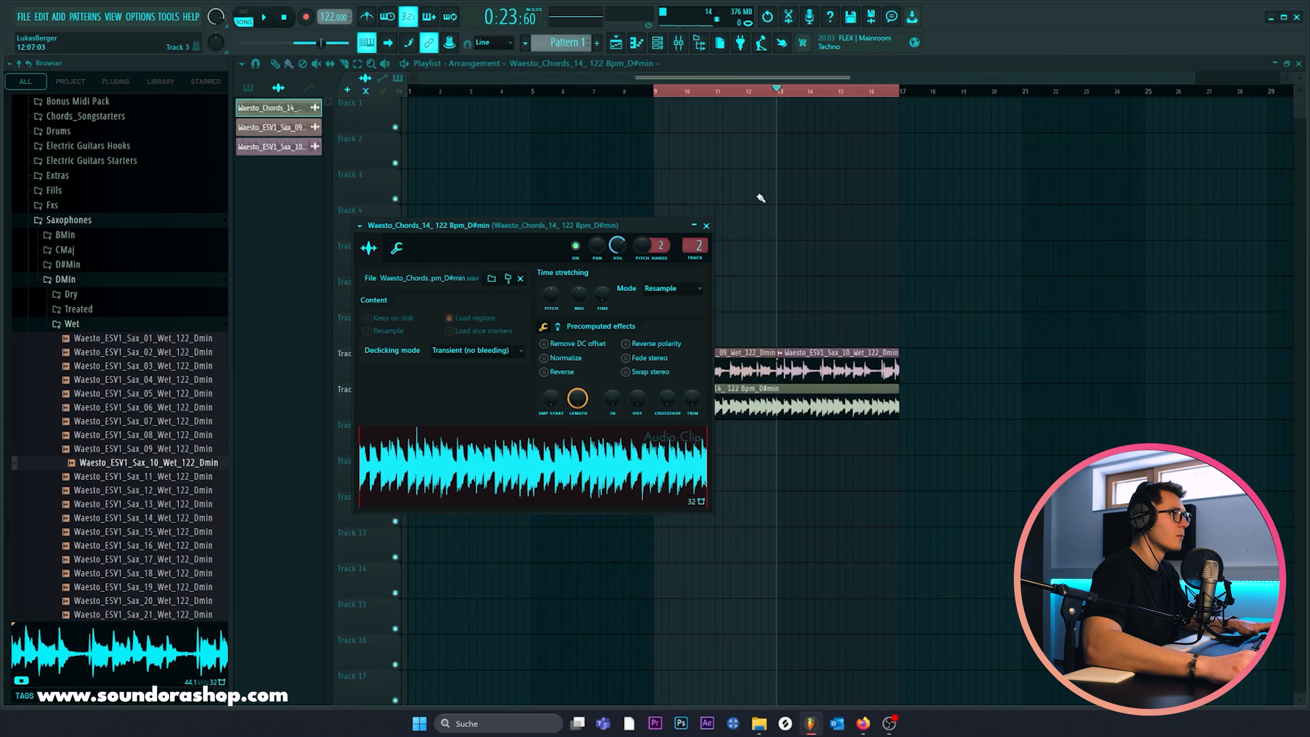
click(707, 226)
Step: Duplicate all playlist clips to bar 17 and extend the loop range to cover bar 9 to bar 25
scroll(673, 287, down, 2)
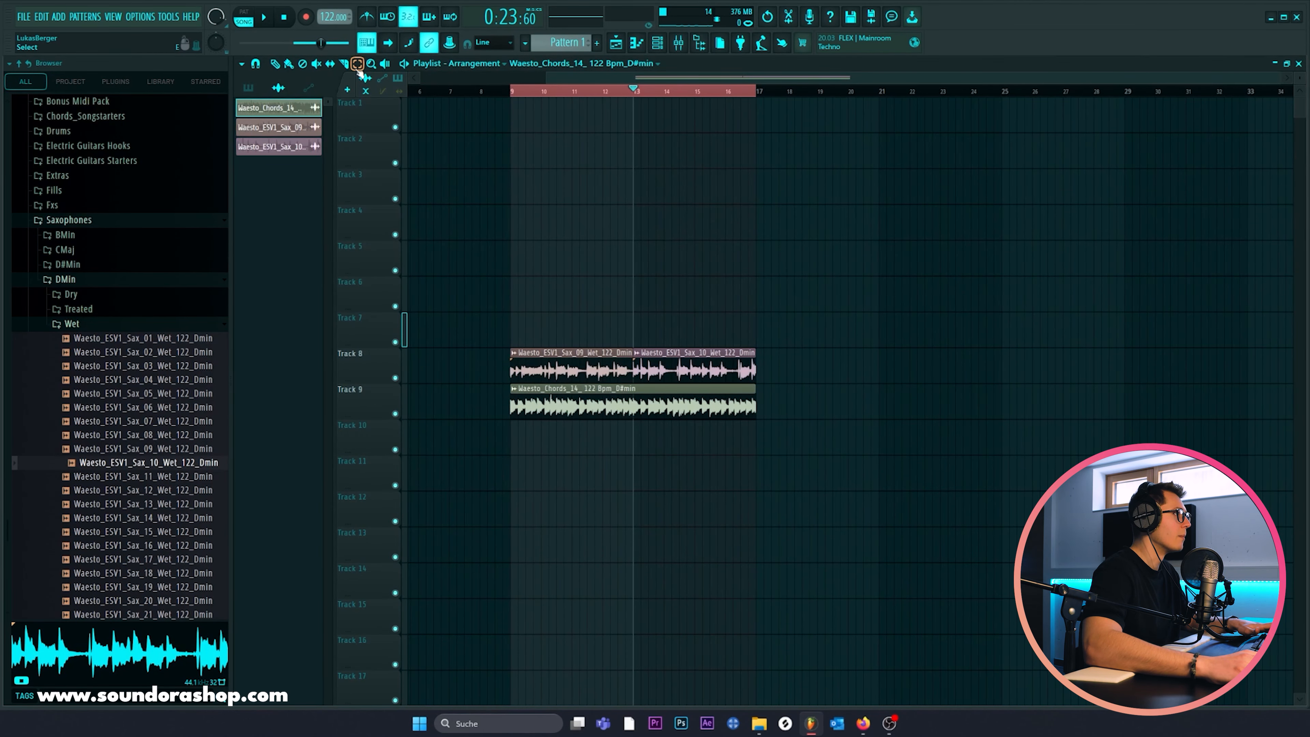
key(ctrl+a)
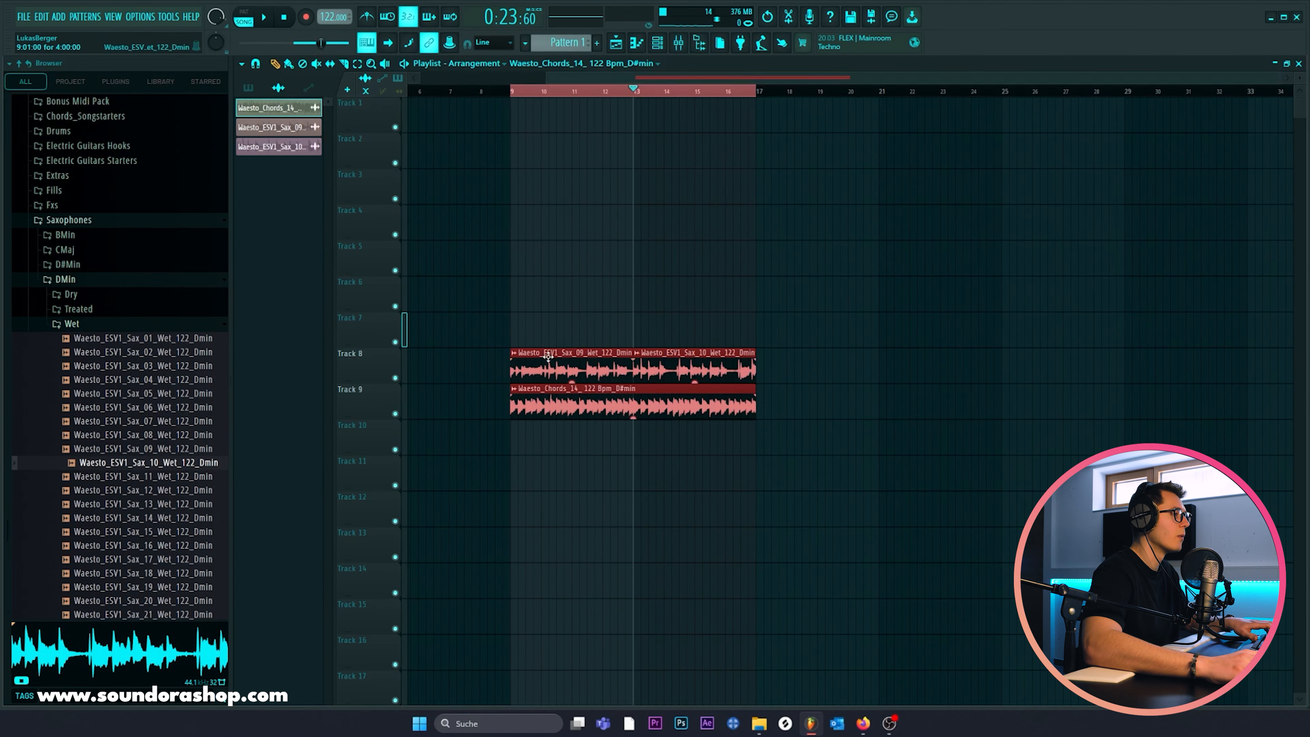
drag(548, 356, 790, 369)
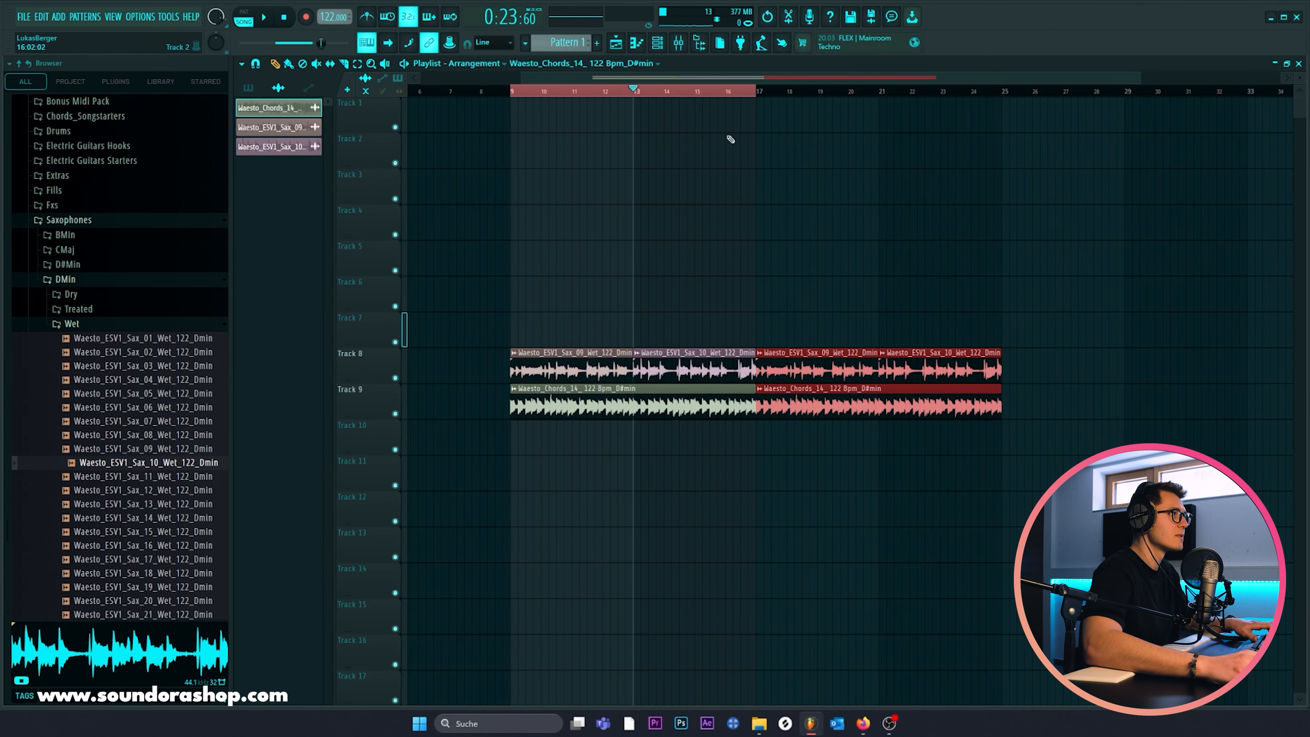
drag(780, 97, 1034, 110)
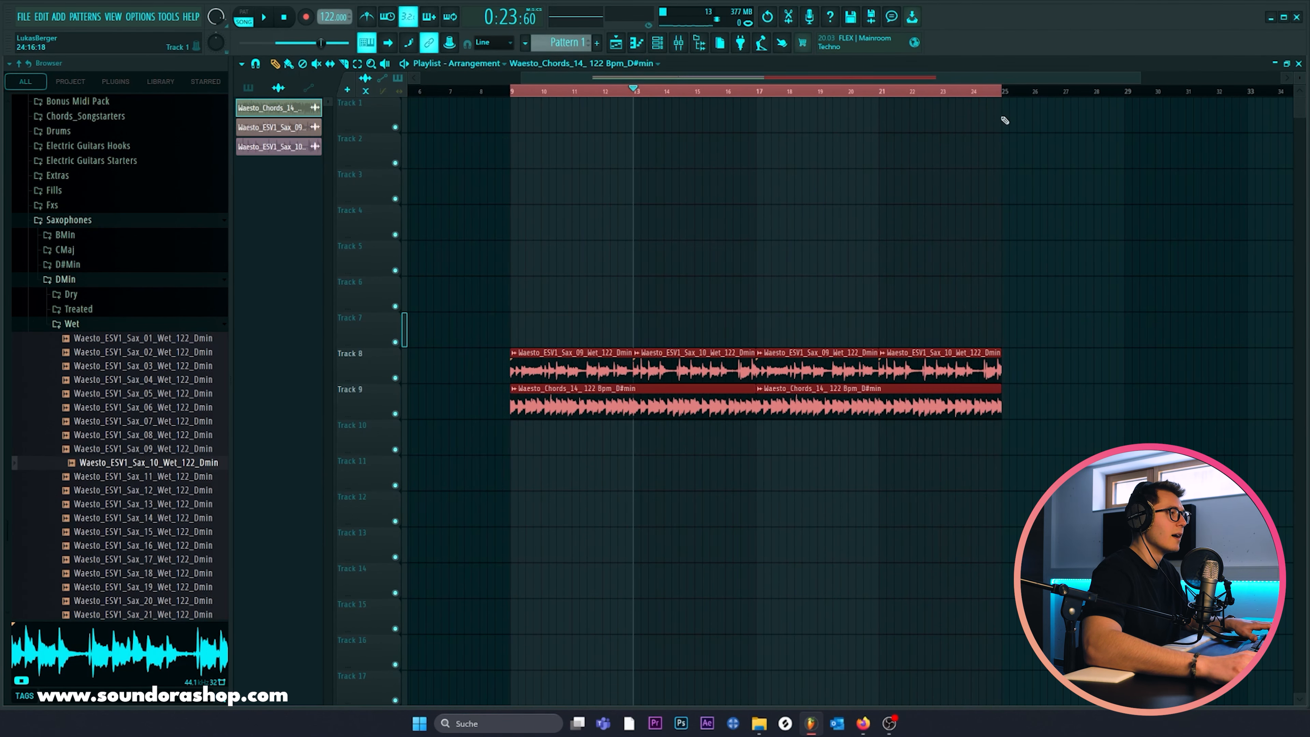
key(ctrl+d)
scroll(913, 199, left, 1)
drag(780, 90, 539, 102)
Step: Rename Pattern 1 as Bass
click(597, 44)
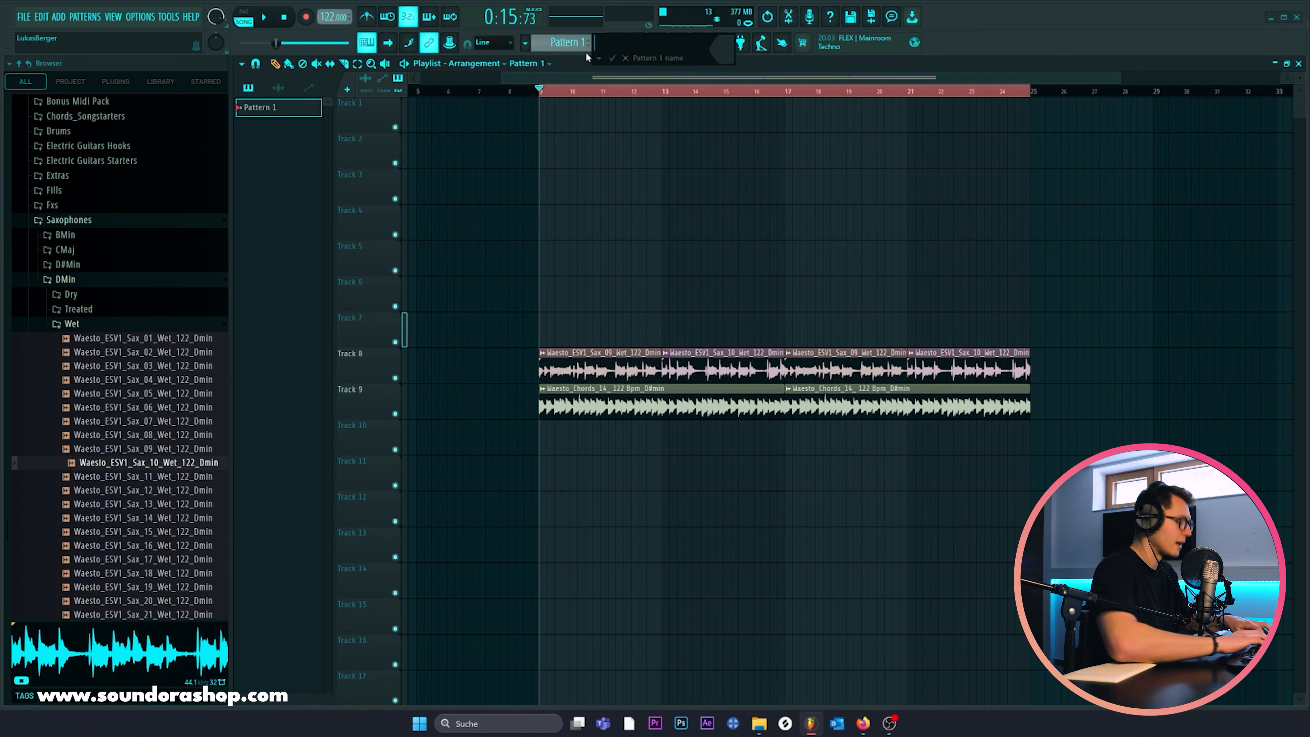
text(Bass)
key(Return)
Step: Open the Channel rack and add a Serum2 instrument channel for the bass
click(657, 43)
drag(1061, 147, 858, 197)
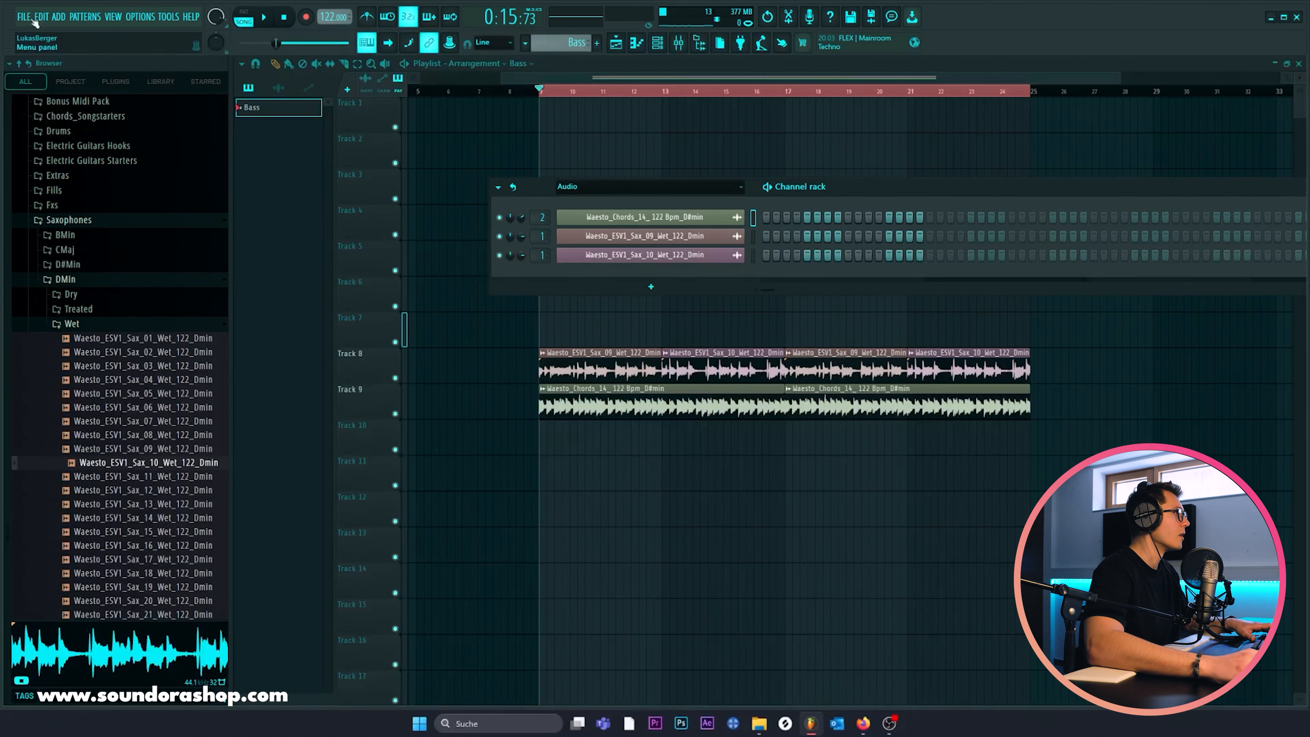
click(60, 18)
click(62, 105)
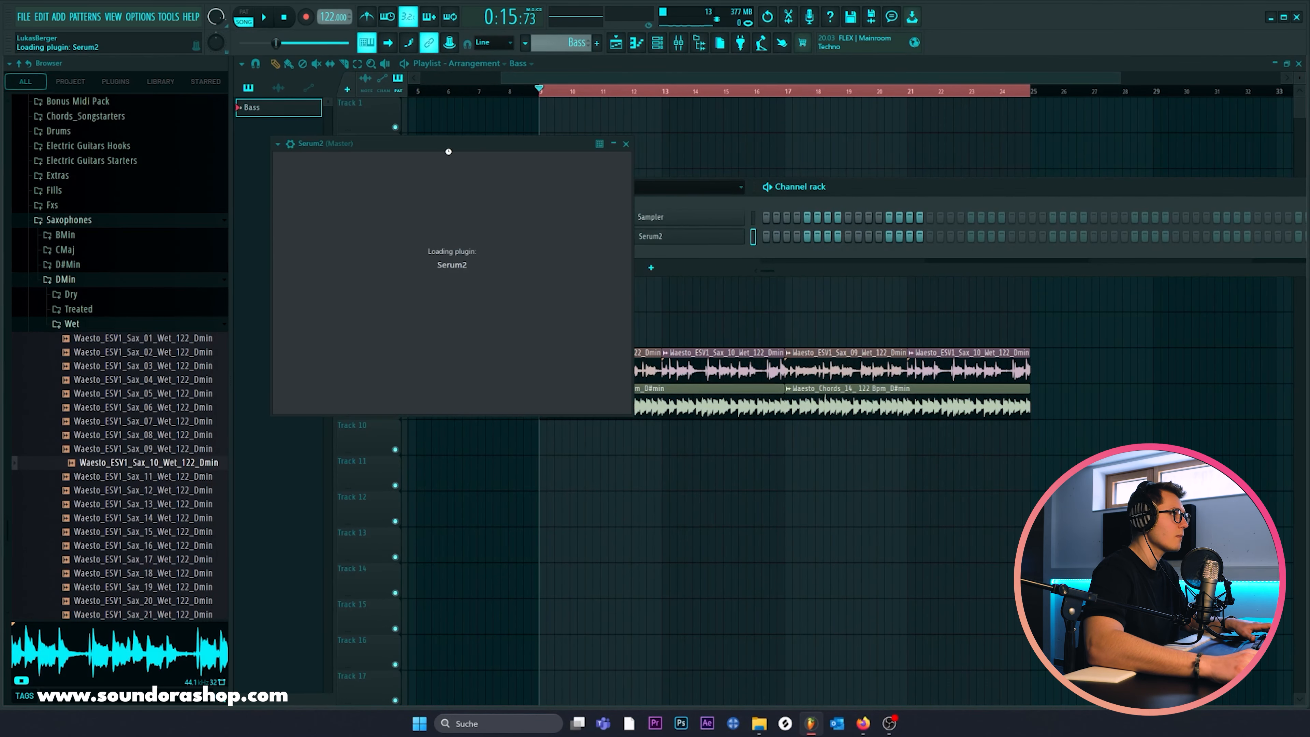
Step: Close the Serum2 window and open the Serum2 channel's Piano roll
click(1029, 144)
right_click(732, 237)
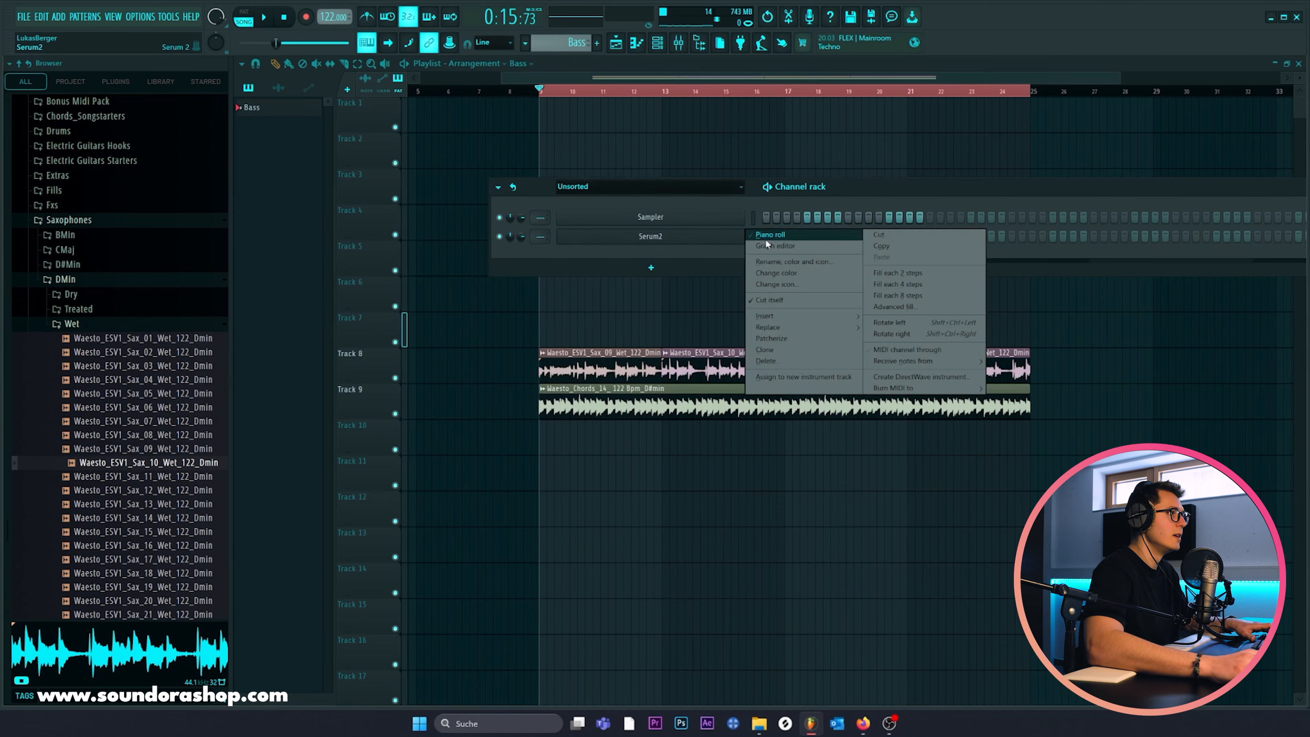
click(771, 243)
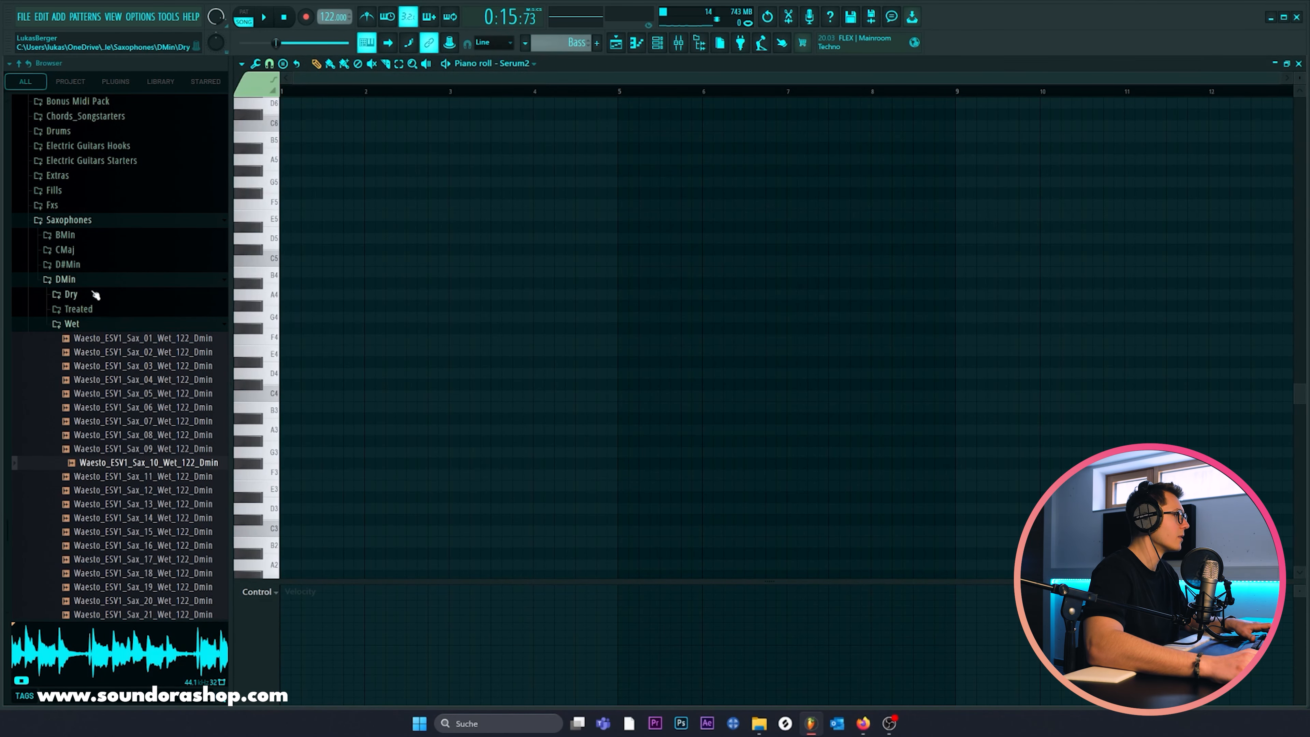
Step: Import Waesto_Chords_14_ 122 Bpm_D#min(MIDI) from the bundle's Chords_Songstarters Chord Midis folder into the Serum2 piano roll
scroll(96, 294, up, 4)
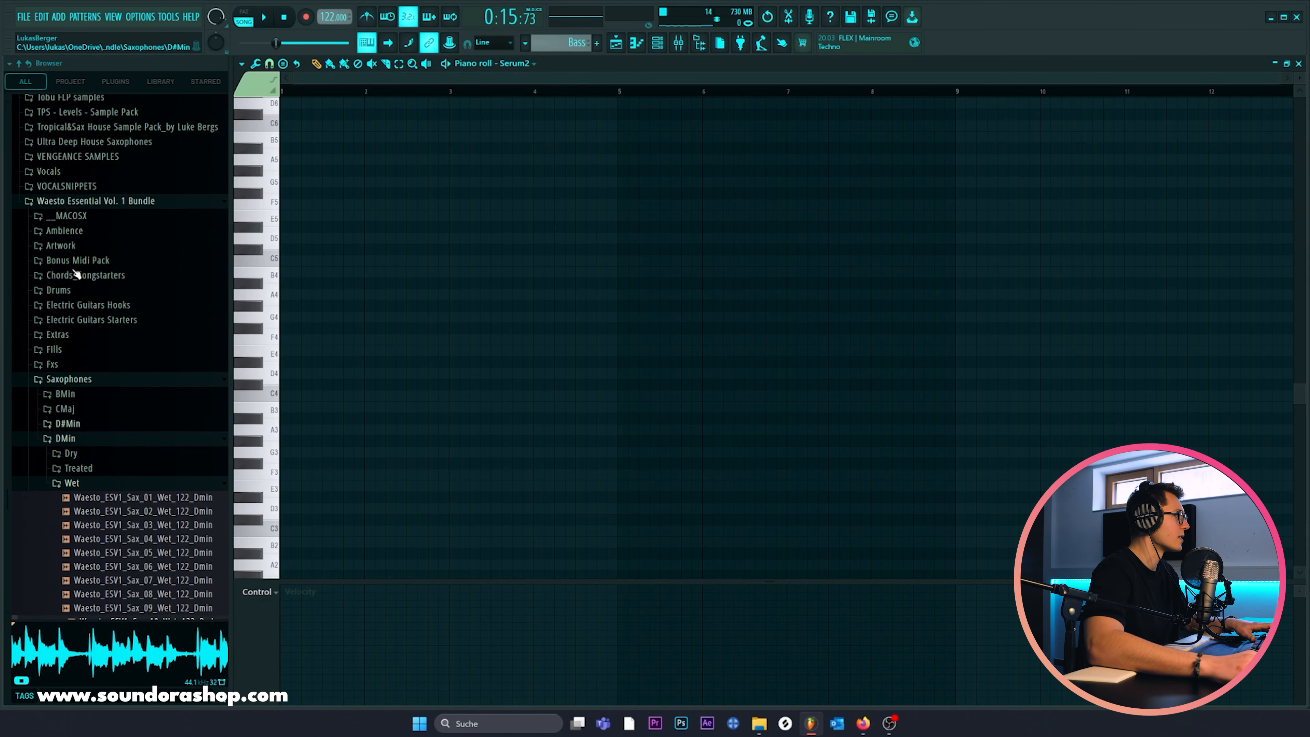
click(98, 282)
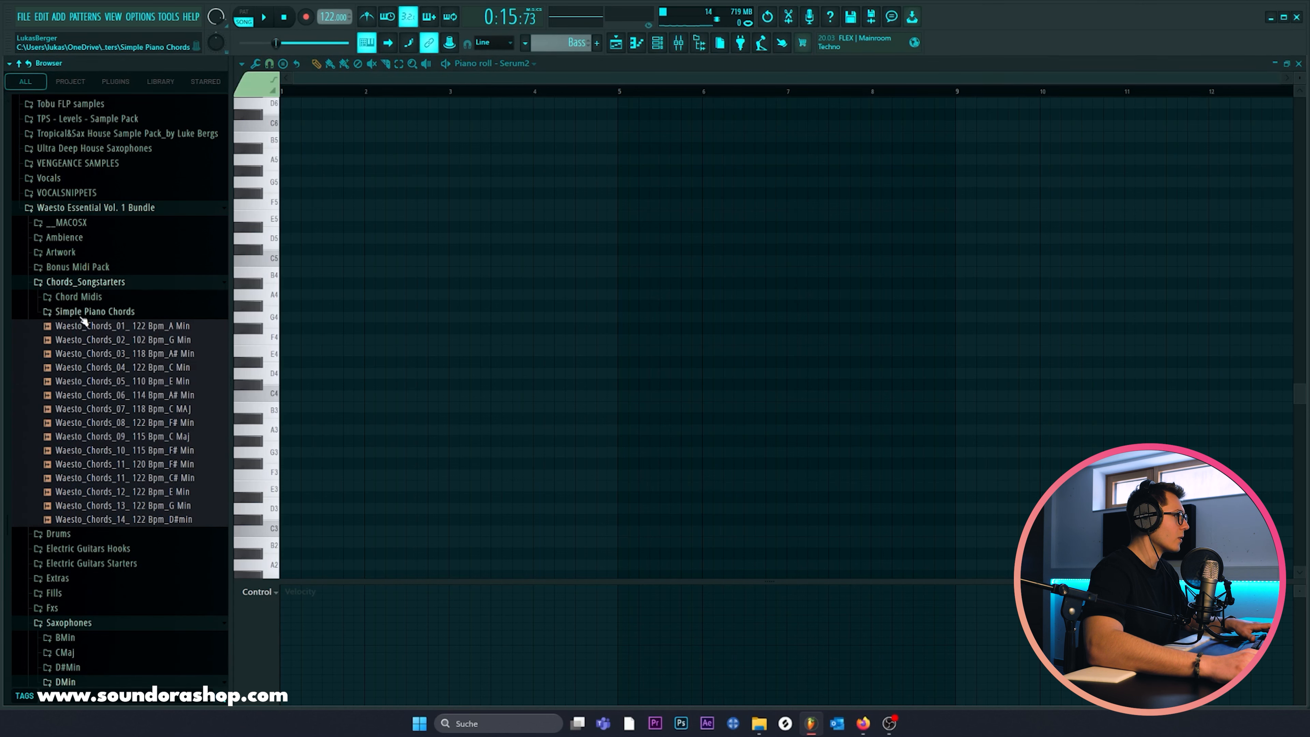
click(103, 299)
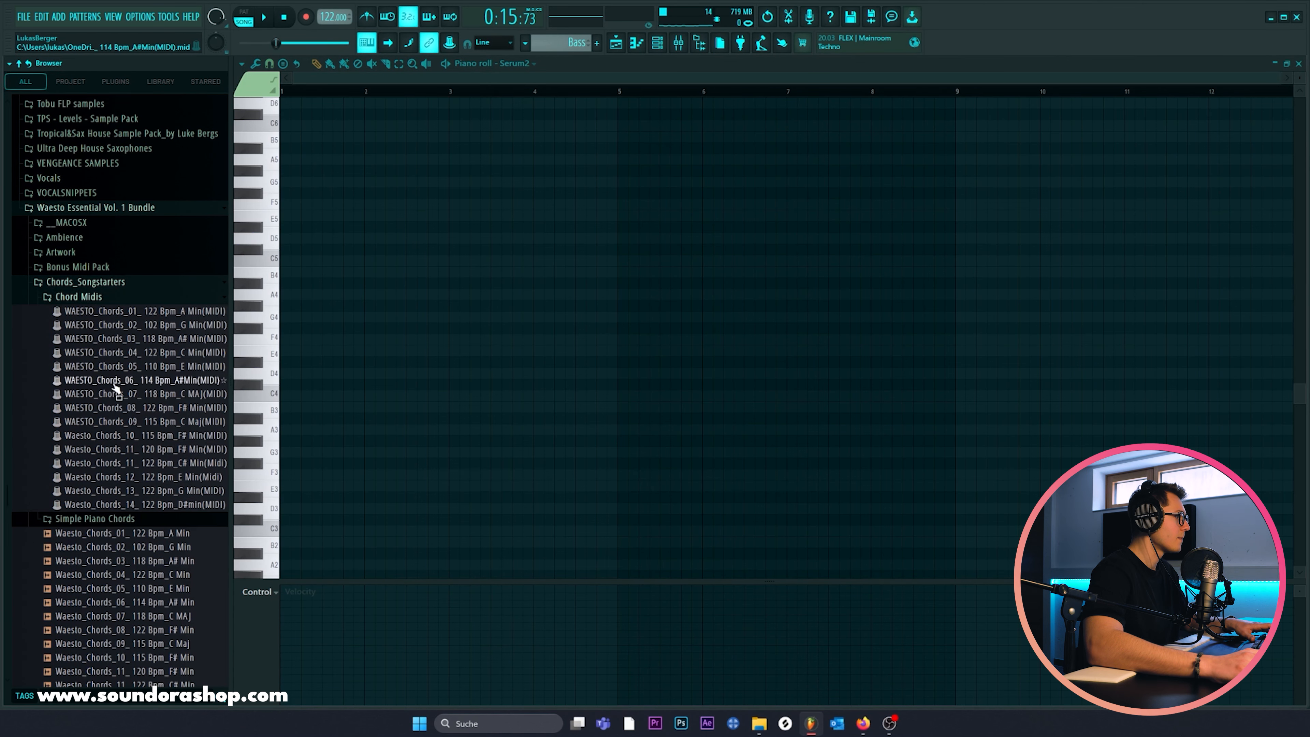
click(129, 505)
drag(129, 507, 380, 484)
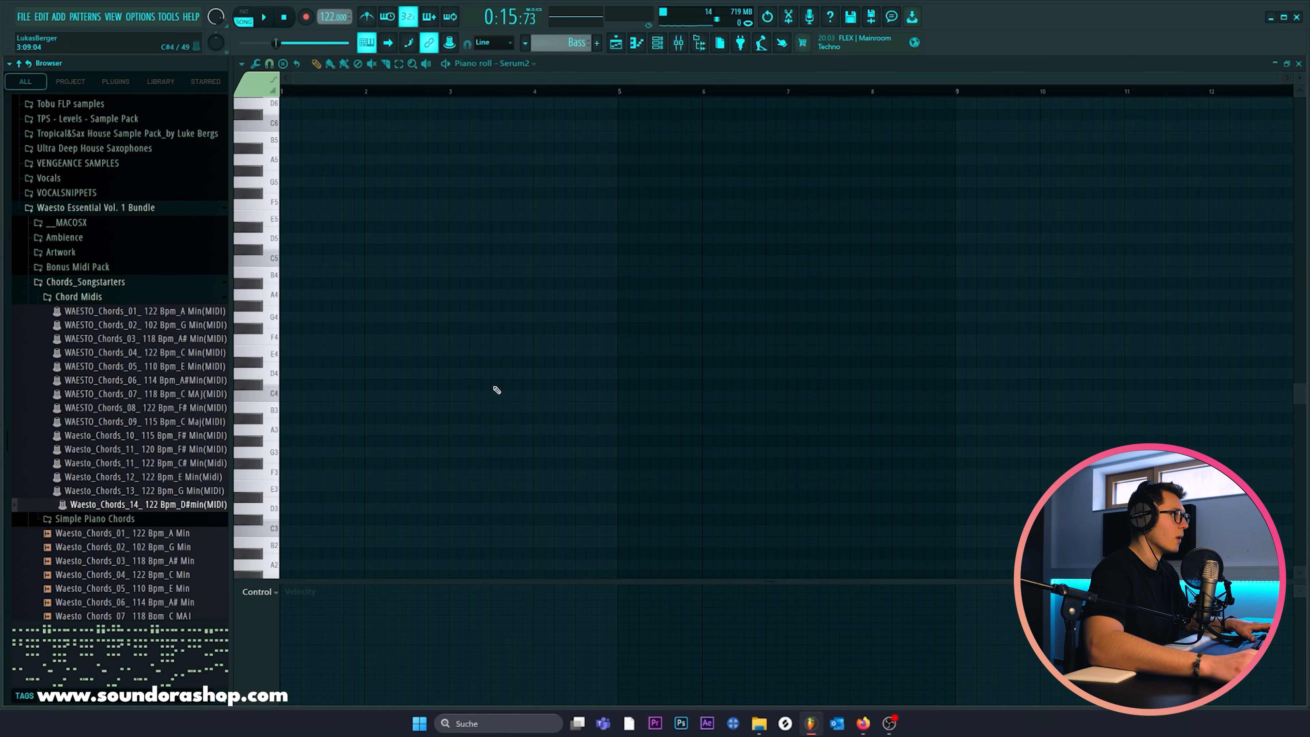
drag(497, 391, 496, 391)
scroll(582, 110, up, 3)
scroll(581, 110, down, 3)
click(657, 43)
click(832, 153)
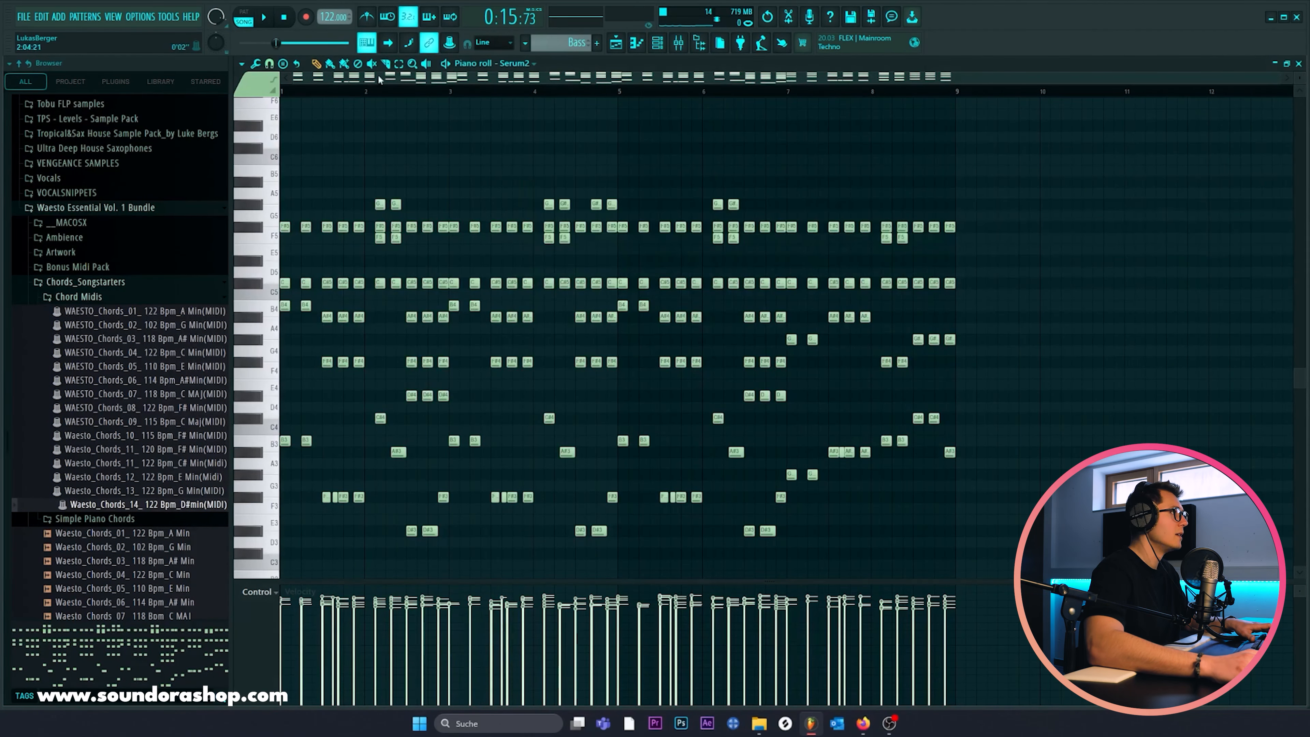
Step: Delete the upper chord notes from the imported MIDI, keeping only the lowest note line for the bass
drag(985, 178, 206, 252)
key(Delete)
scroll(413, 278, up, 3)
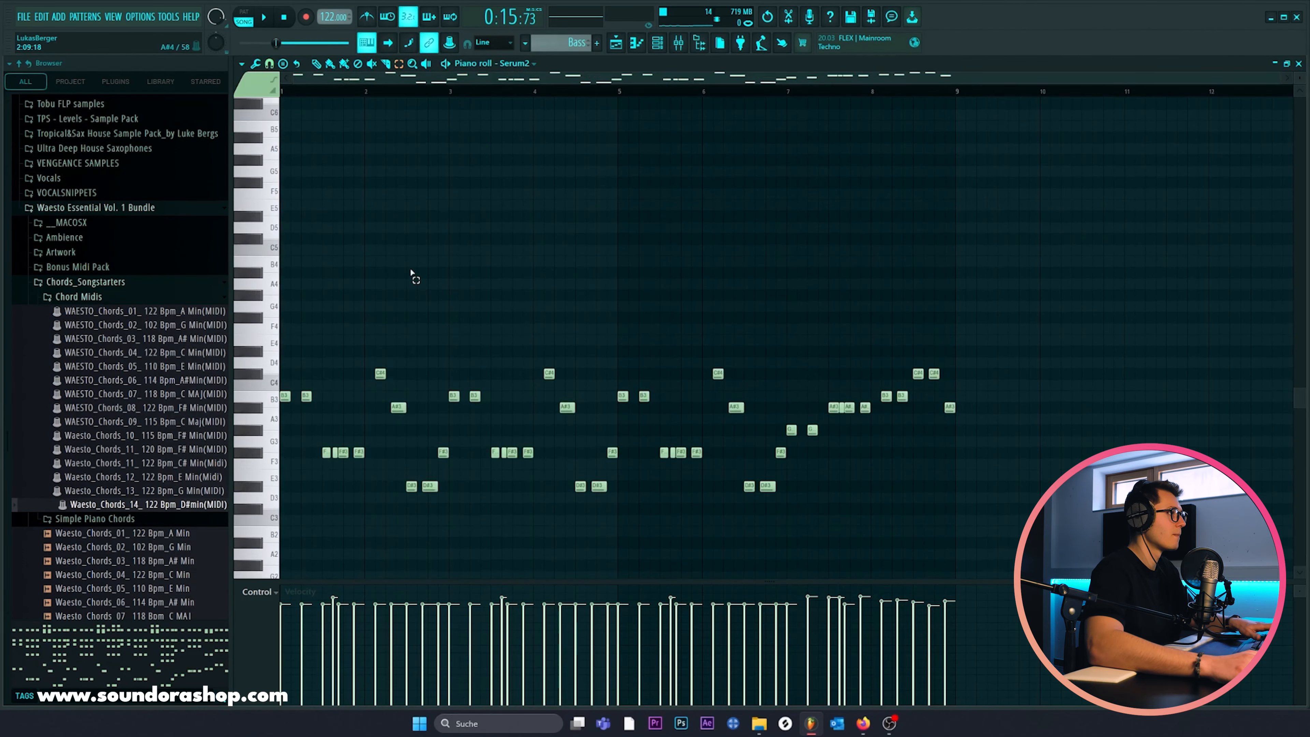
Step: Load the BA French user preset in Serum2, play the bass line with it, and raise all notes one octave
click(657, 43)
key(space)
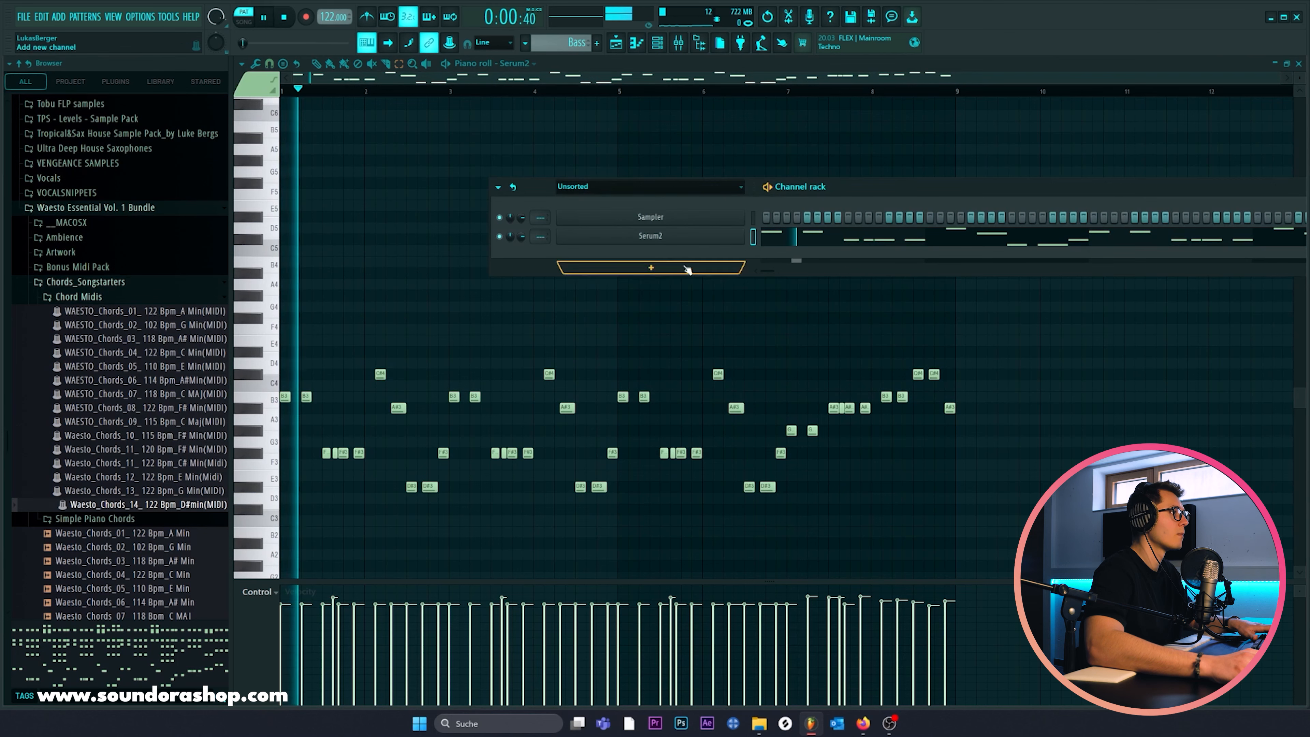
key(space)
click(693, 237)
mouse_move(670, 193)
mouse_move(765, 310)
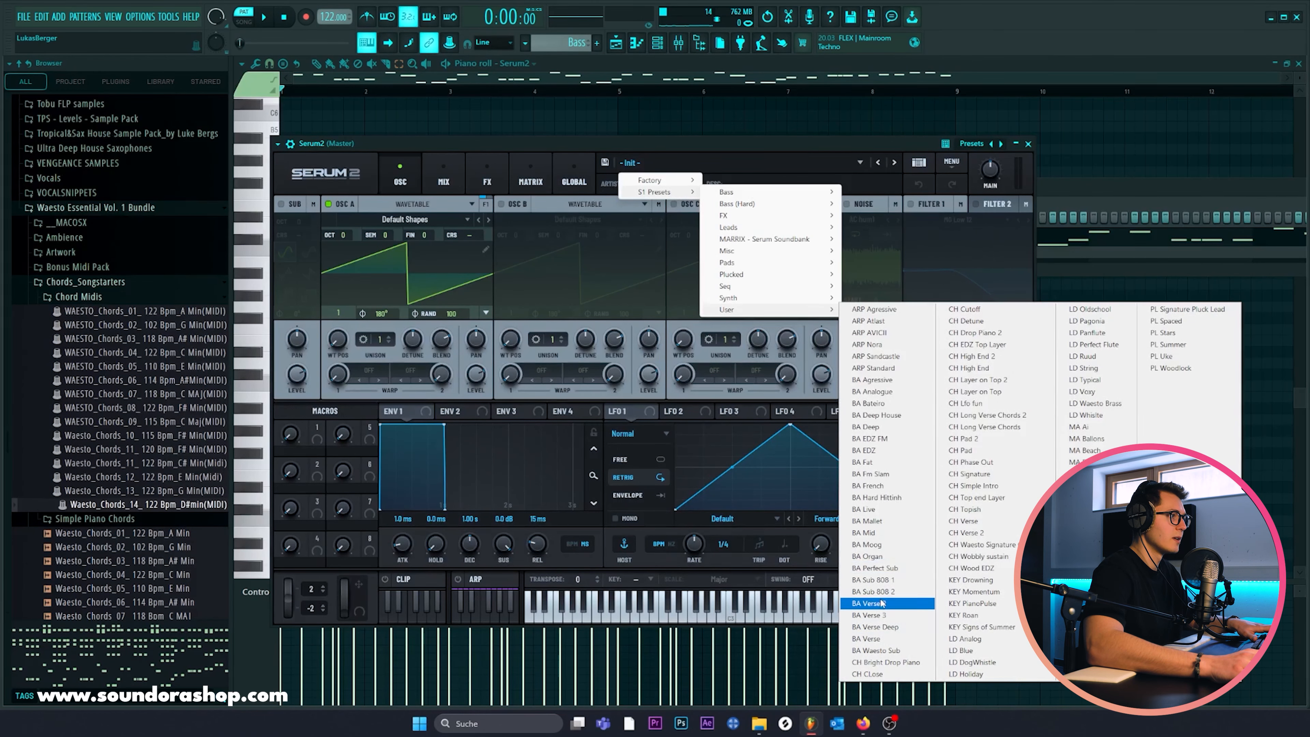
click(867, 485)
key(space)
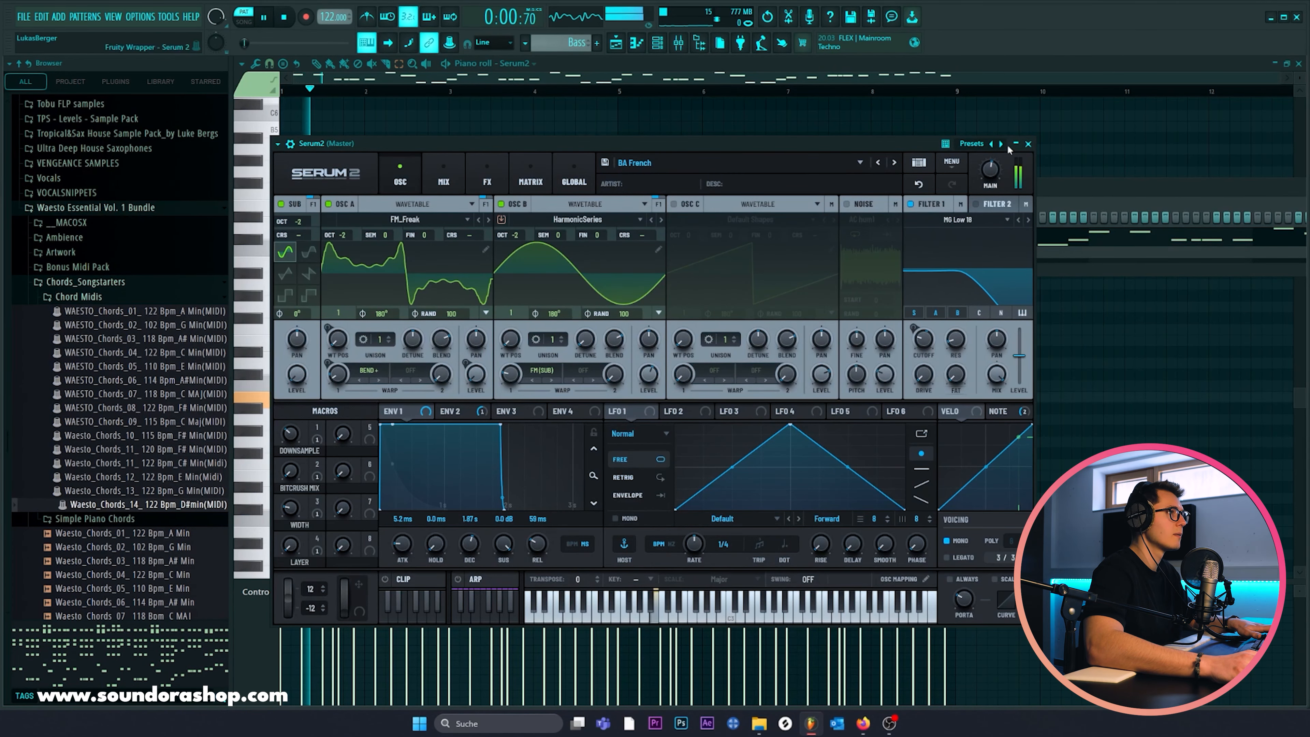
key(Escape)
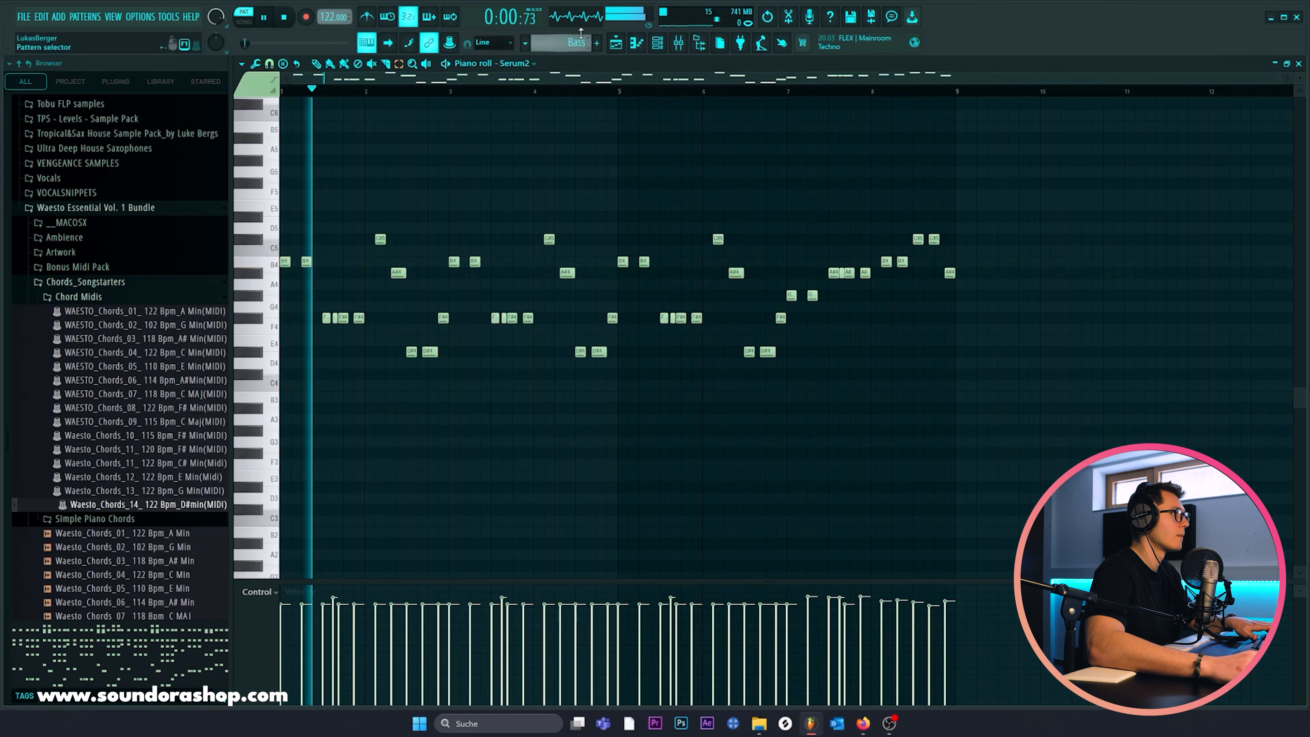
Step: Place the Bass pattern on playlist Track 11 at bar 9 and again at bar 17 while playing the song
key(F5)
click(541, 460)
key(space)
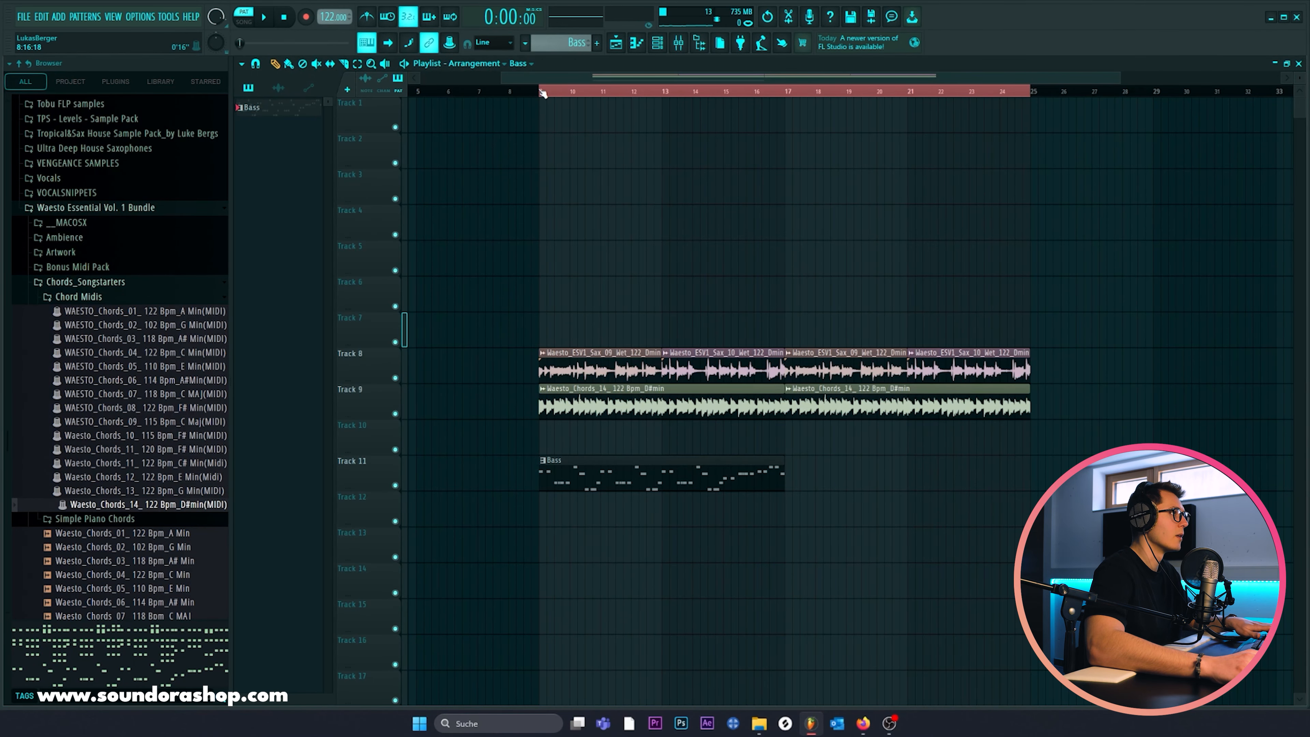
key(space)
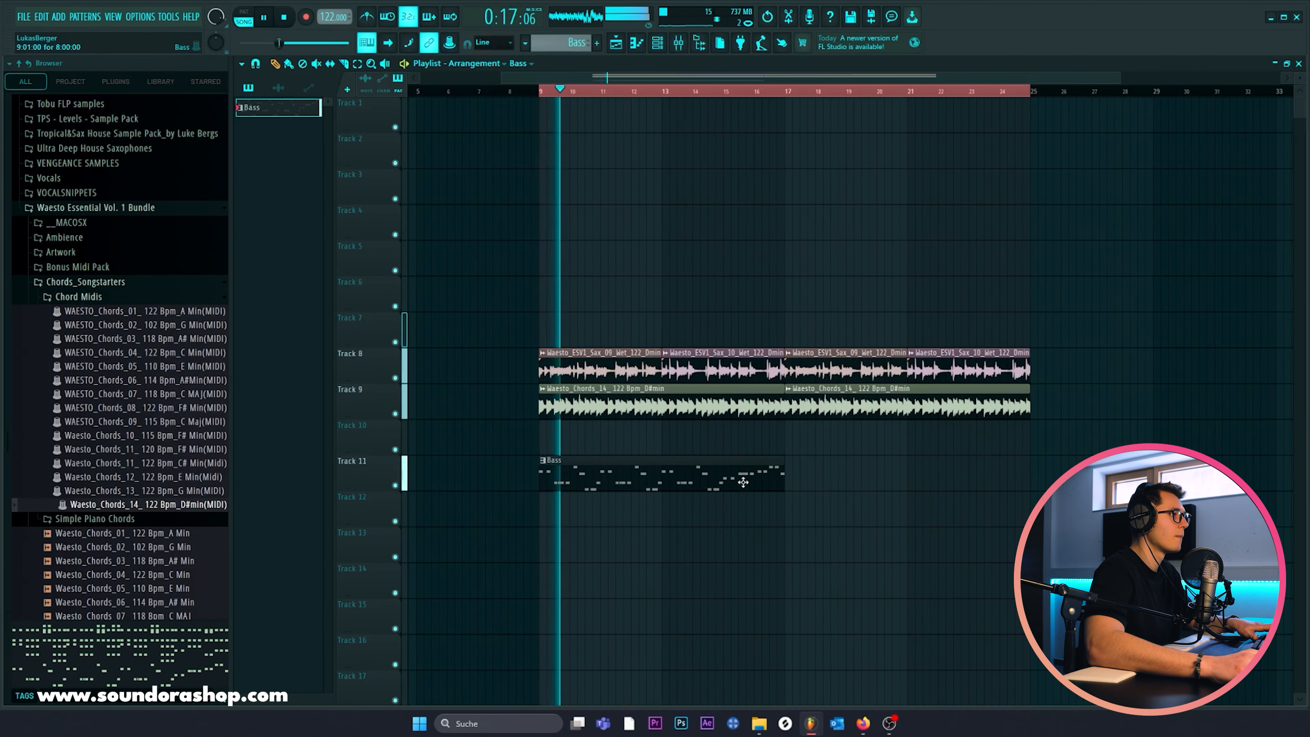
click(785, 478)
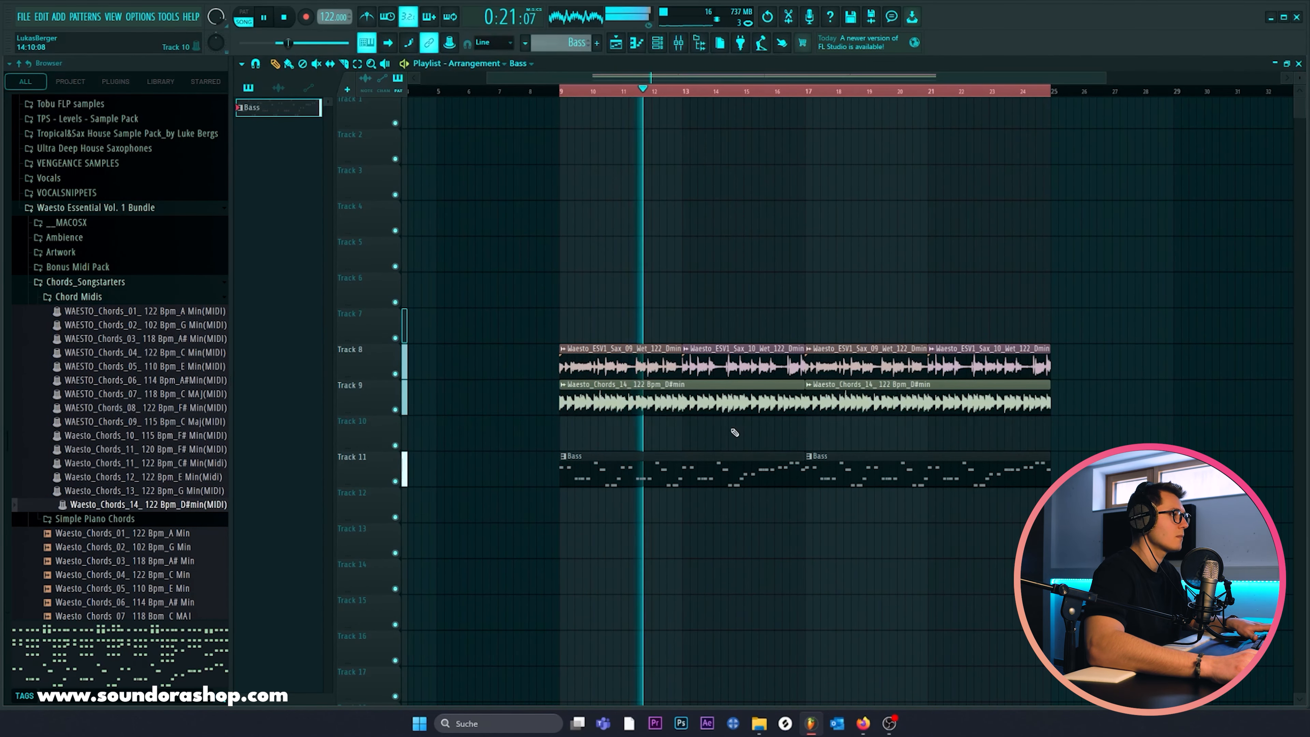
Step: Rename the Serum2 channel as Bass and route it to mixer track 3, also named Bass
key(F6)
right_click(742, 235)
click(758, 248)
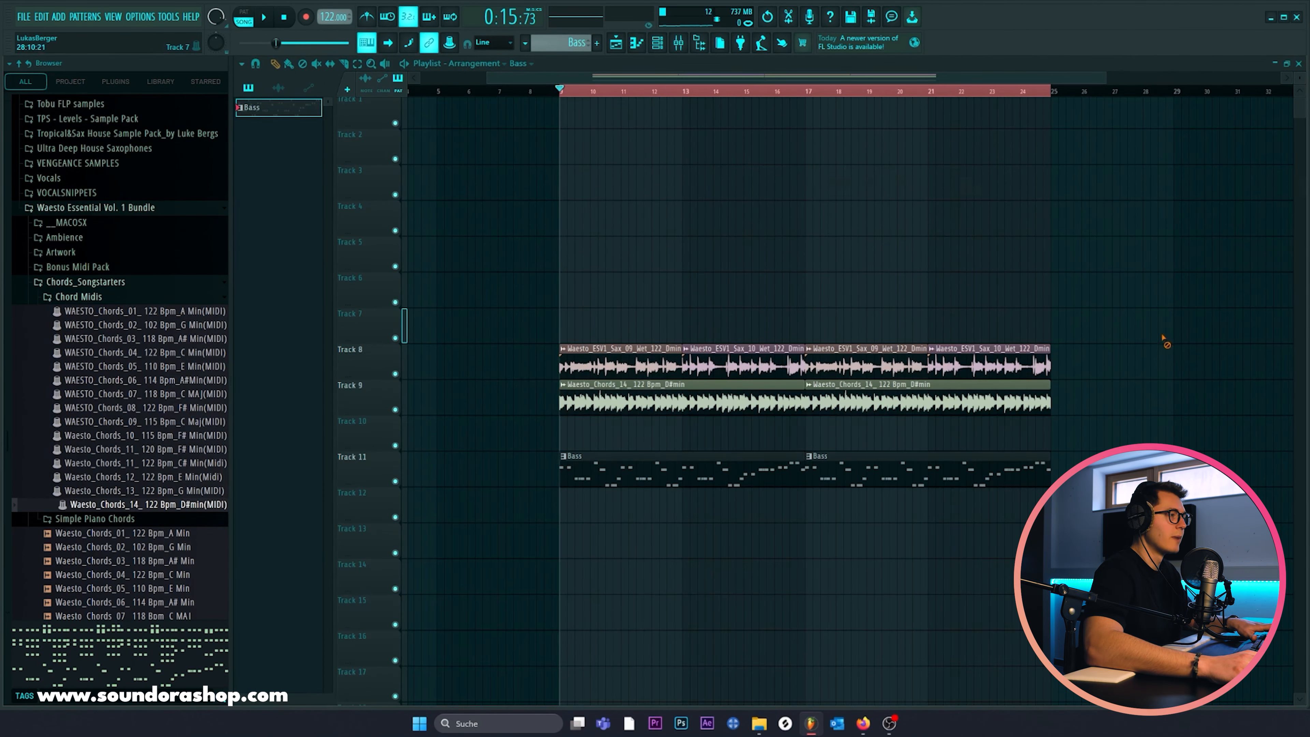
Step: Remove the Bass clip at bar 9 from Track 11, keeping the one at bar 17
scroll(751, 404, down, 2)
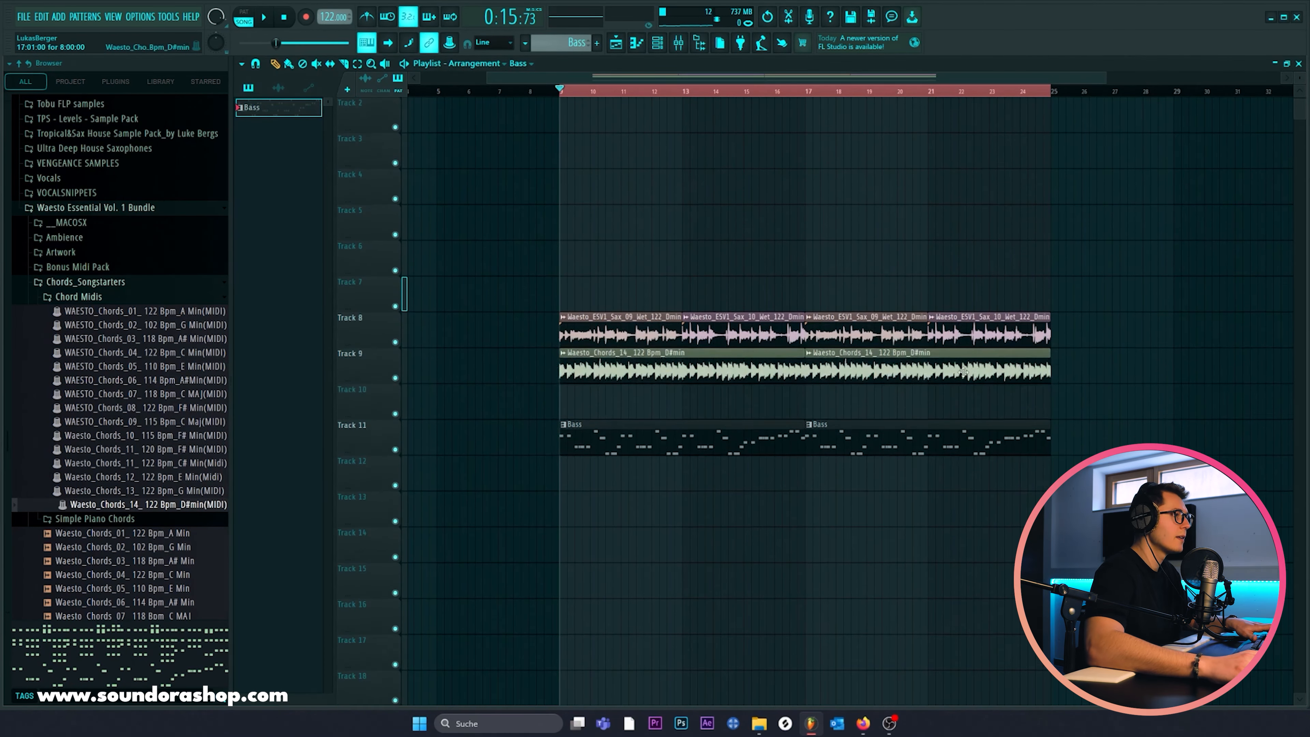
scroll(796, 418, up, 2)
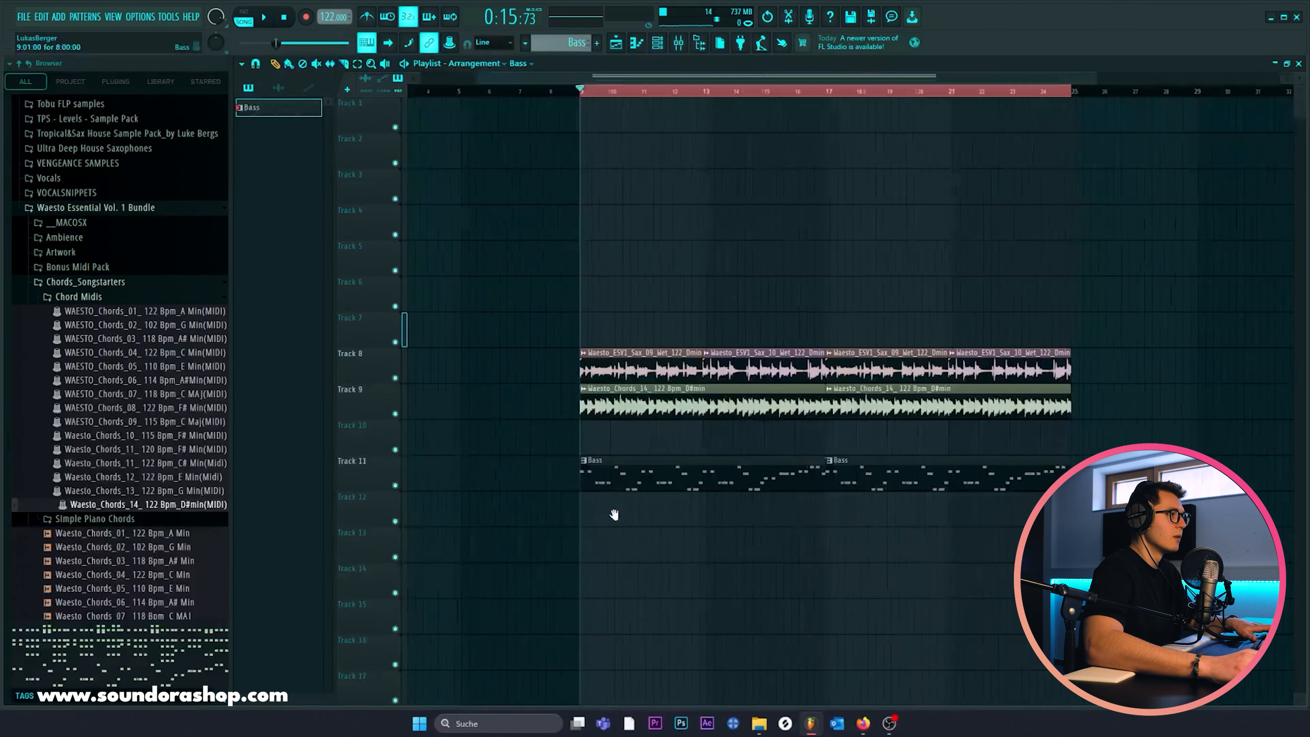
right_click(725, 455)
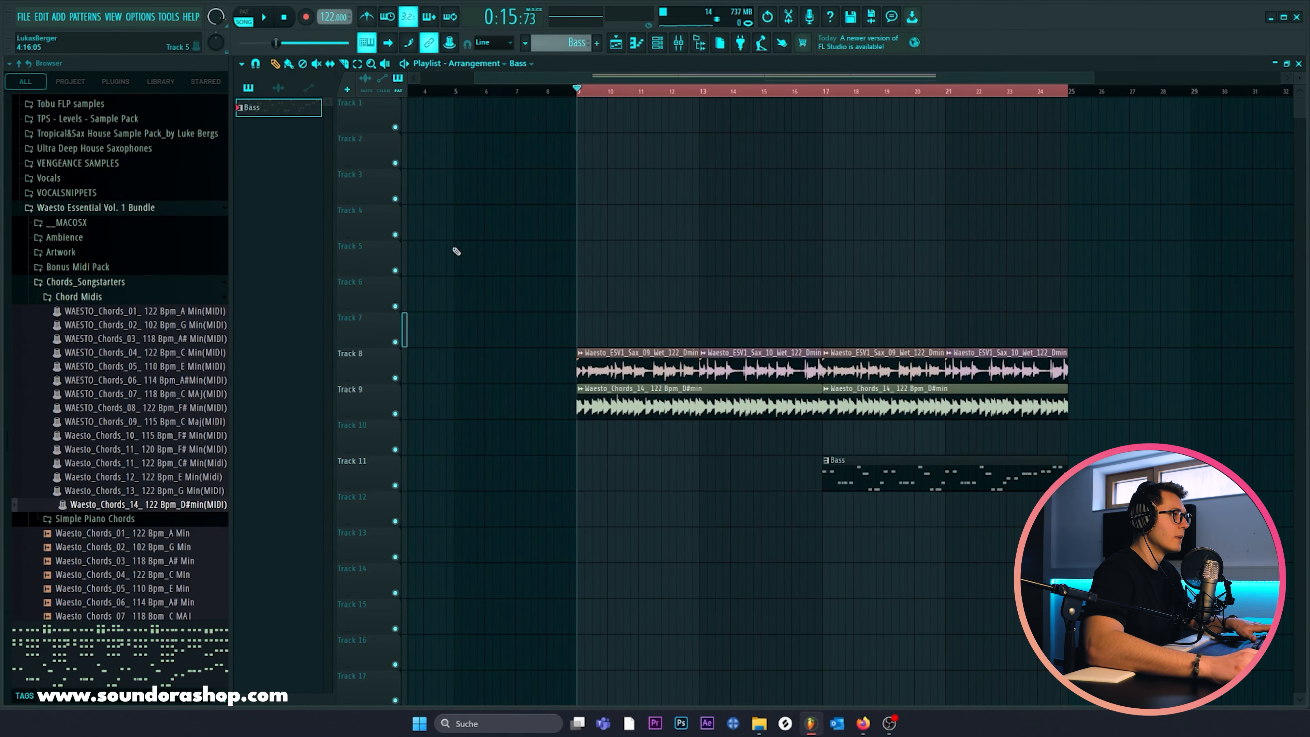
Step: Create a new pattern named Bassbreak
click(600, 43)
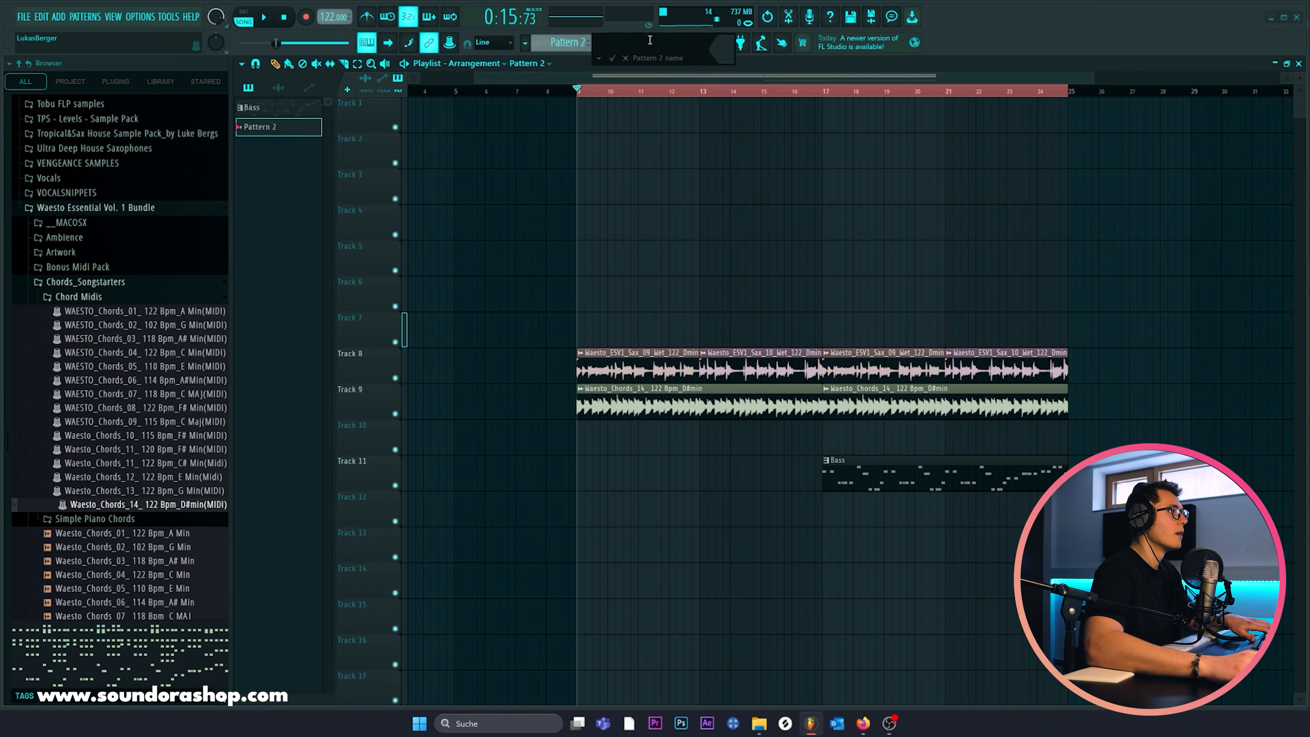
key(Return)
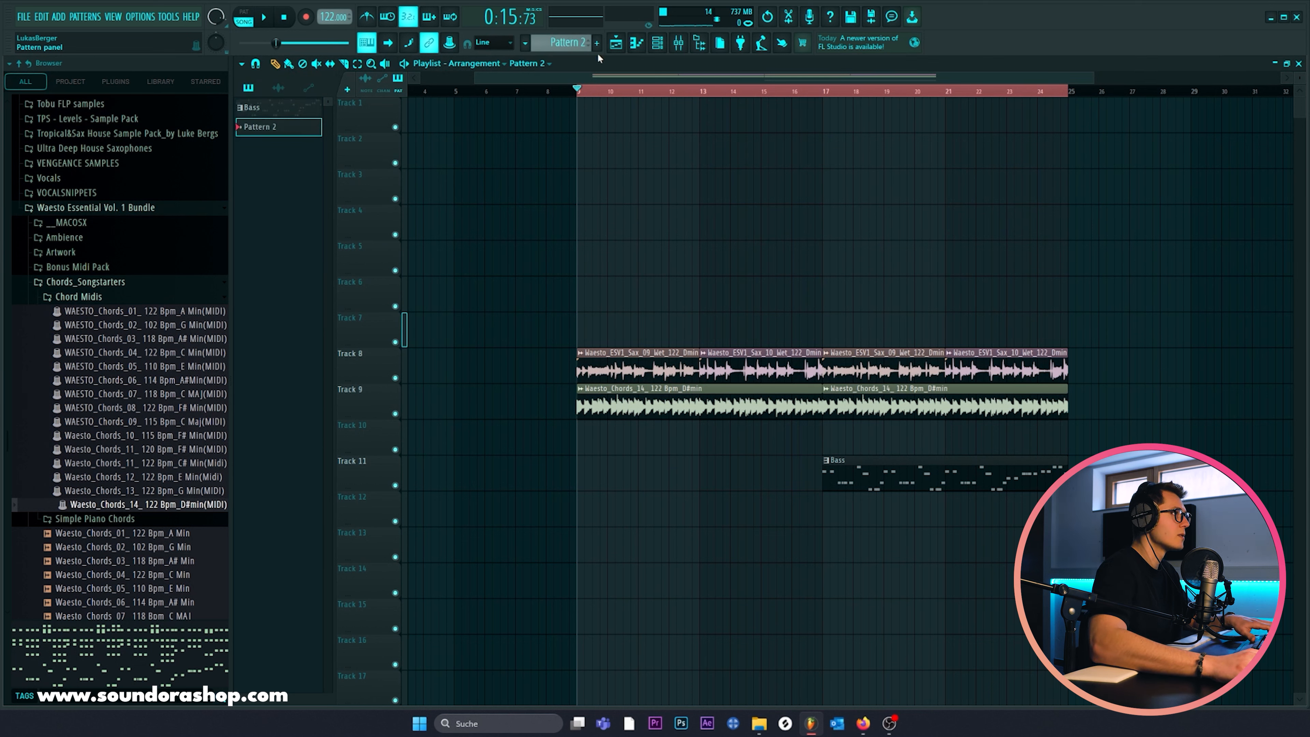
click(598, 43)
text(Bassbreak)
key(Return)
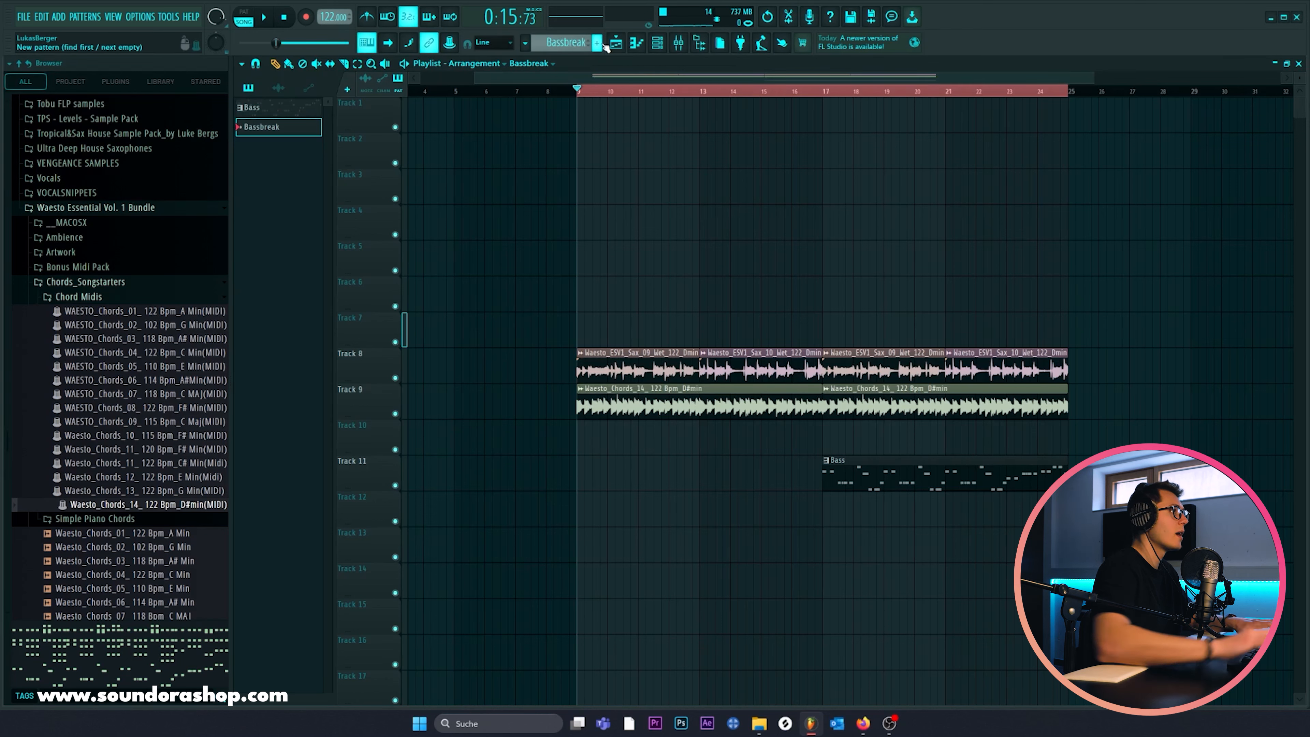
Step: Copy the Bass channel's notes from the Bass pattern in the Channel rack
click(658, 44)
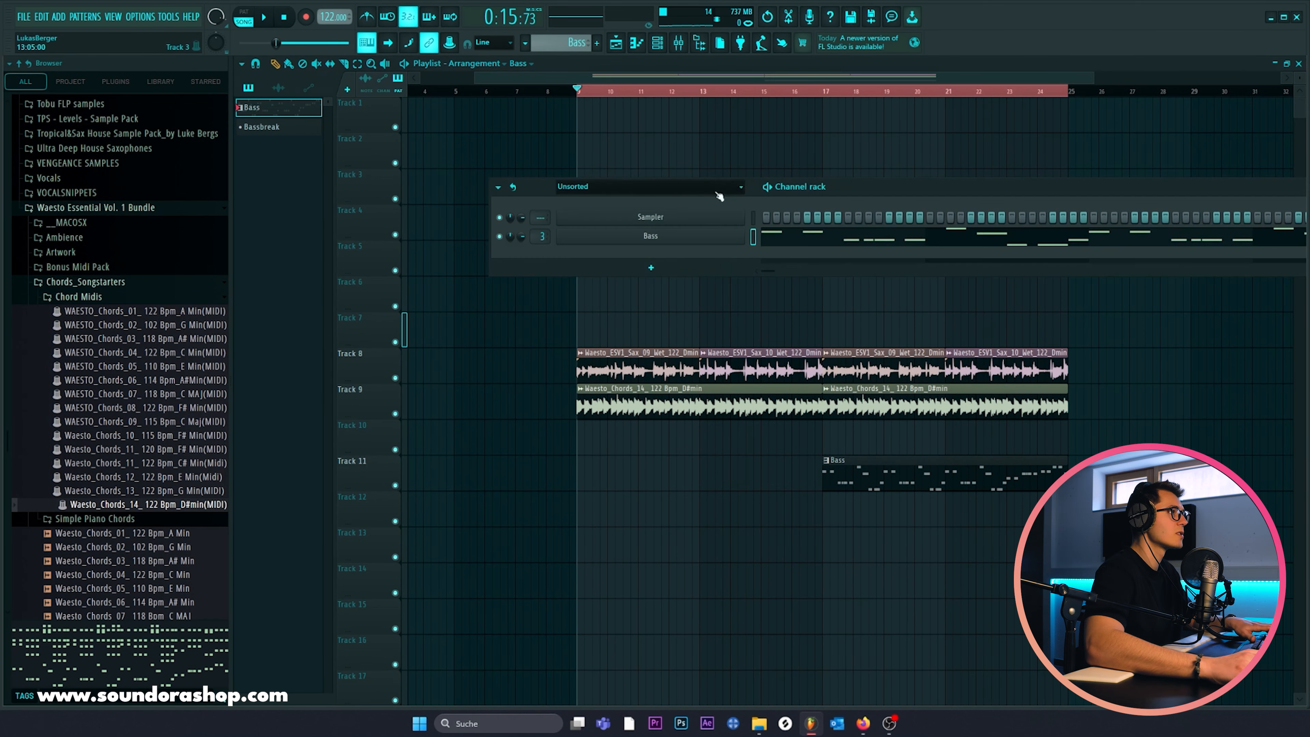
right_click(723, 237)
click(870, 250)
Step: In the Bassbreak pattern, clone the Bass channel and paste the copied notes into the clone
click(537, 63)
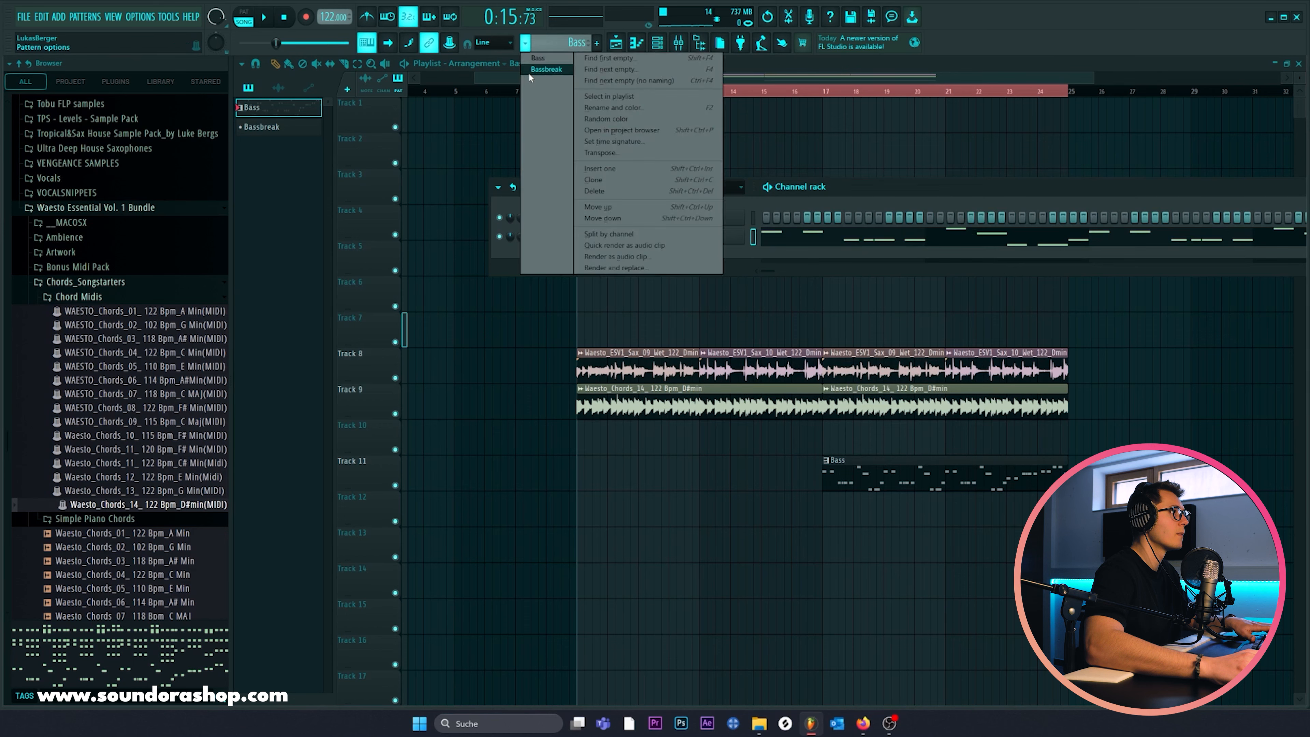
click(557, 82)
right_click(744, 232)
click(753, 364)
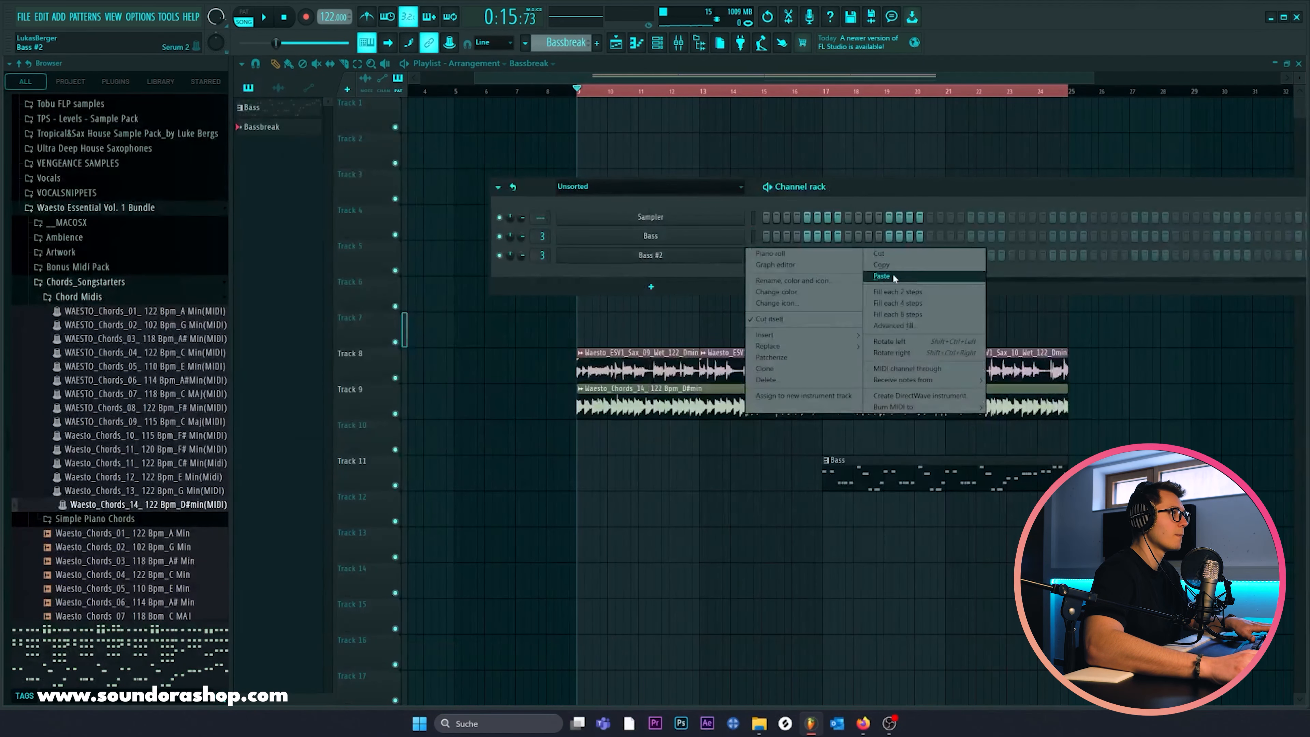
Step: Load the BA Perfect Sub user preset in the cloned Bass channel's Serum 2 and close the plugin window
click(645, 255)
click(776, 185)
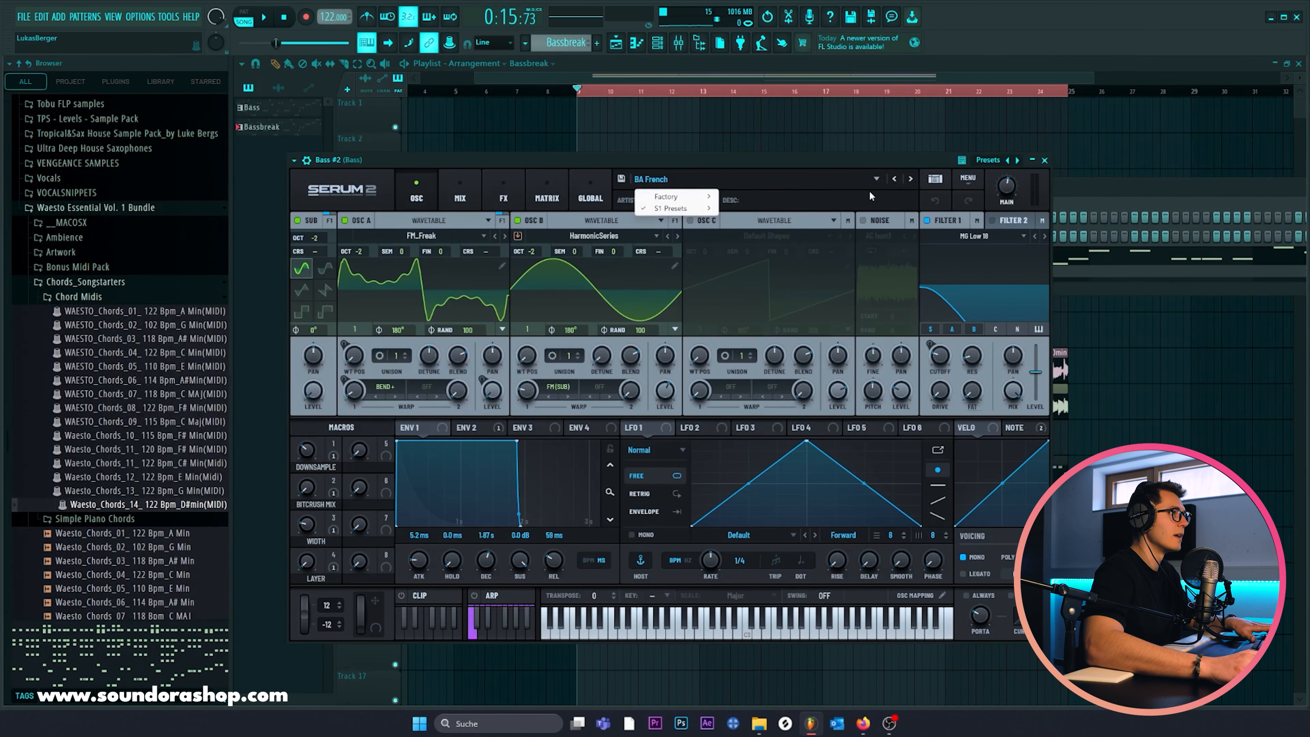
mouse_move(677, 212)
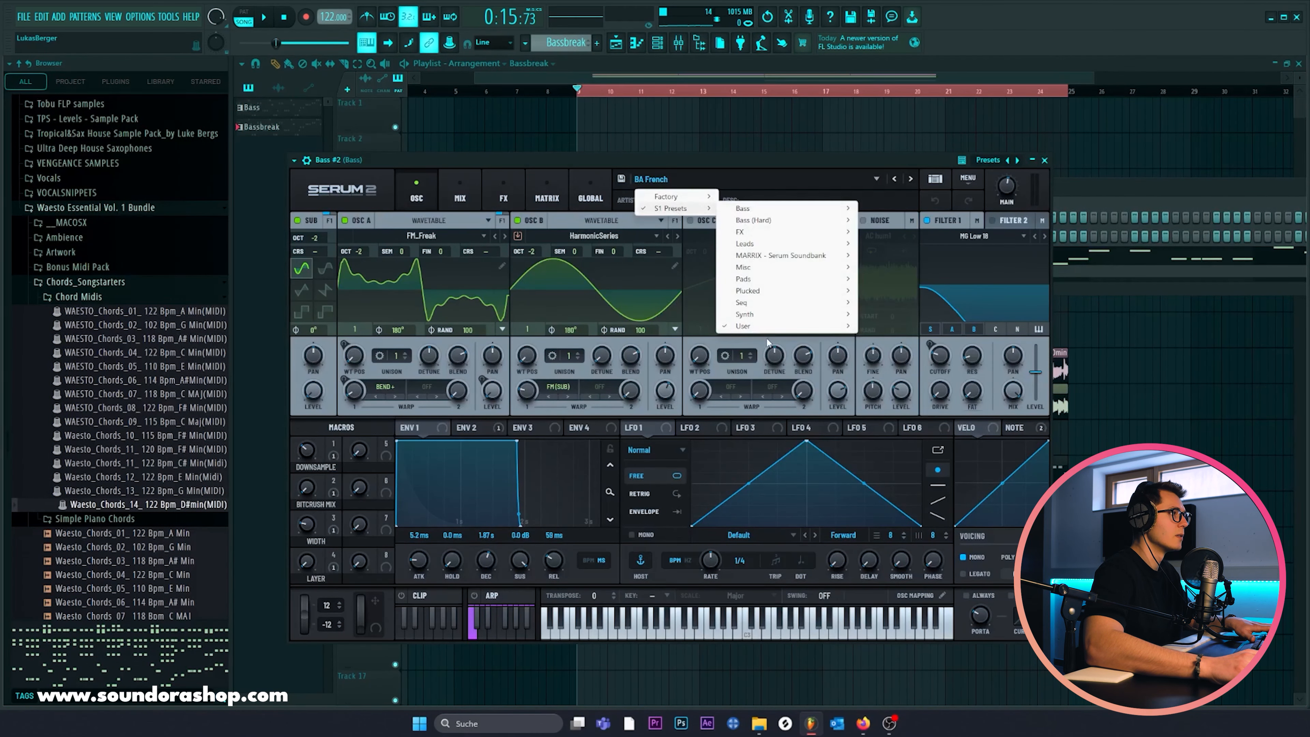
mouse_move(770, 330)
click(908, 589)
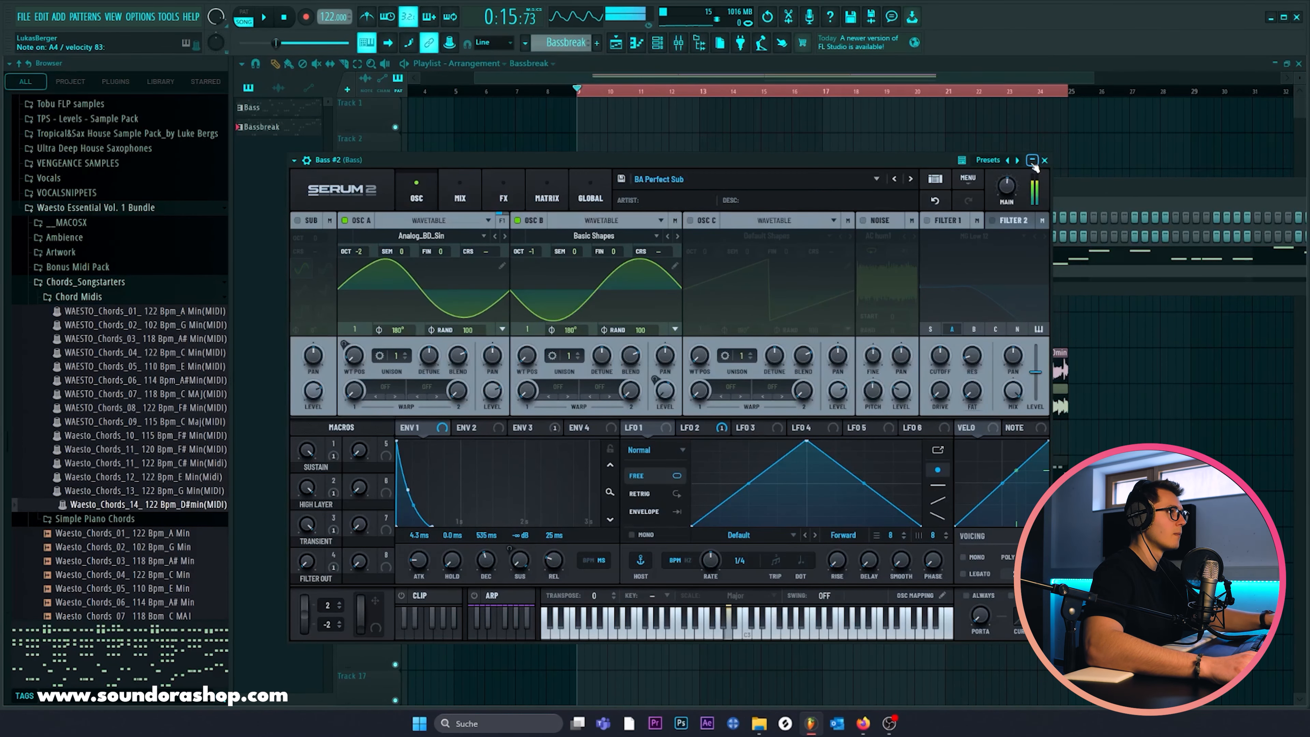
click(1043, 161)
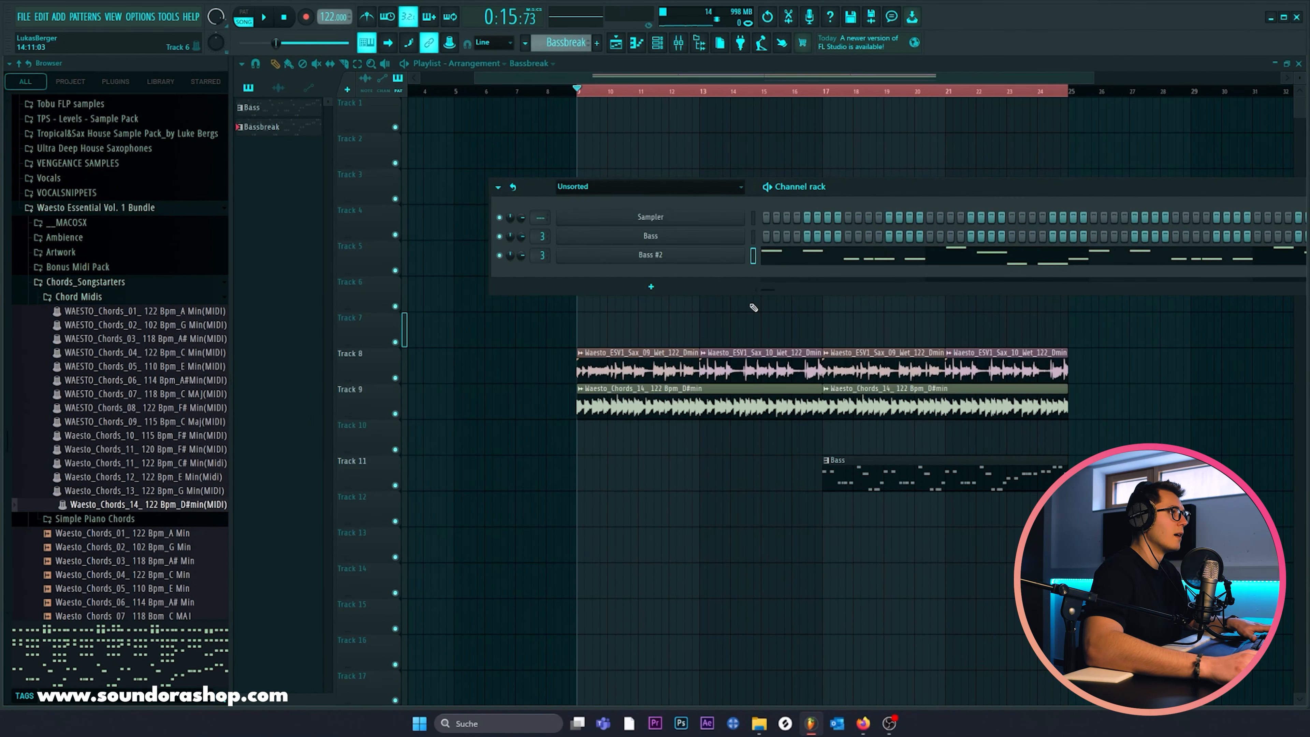
Step: Delete repeated short notes in the first four bars of the Bass #2 piano roll and apply legato to all remaining notes
click(799, 258)
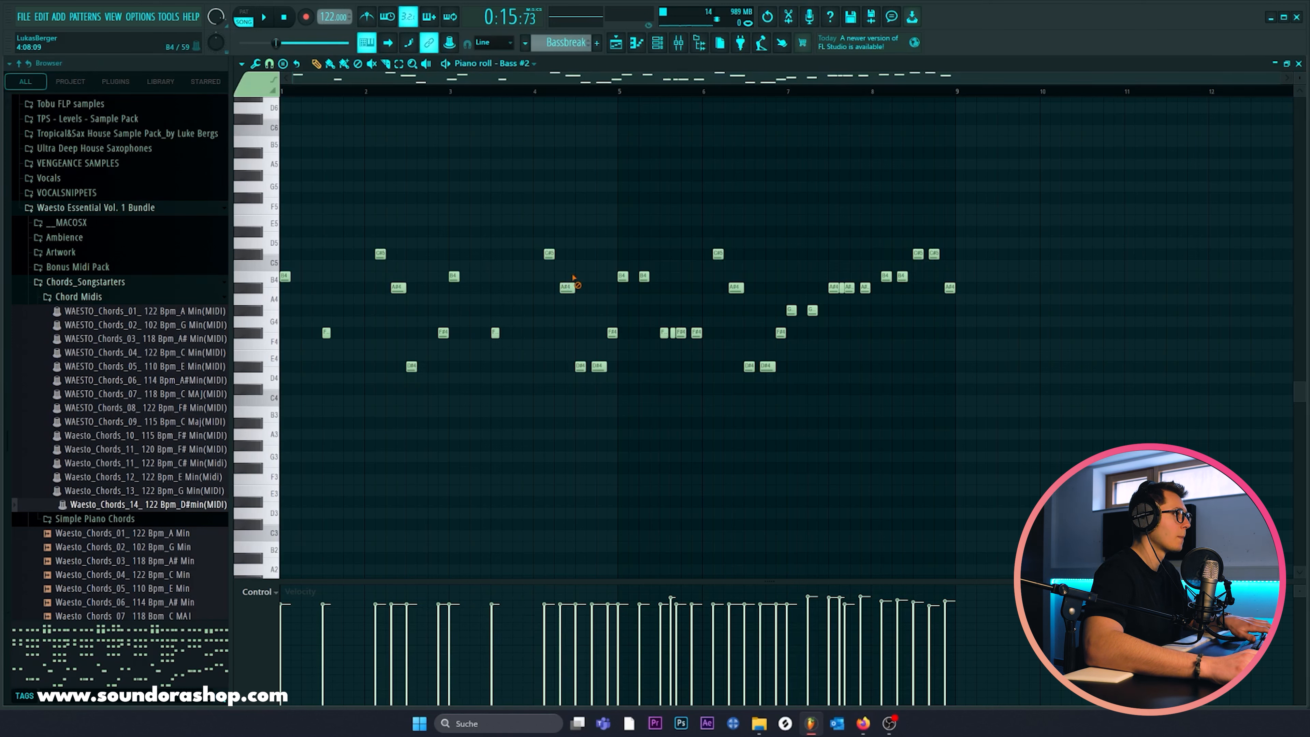
key(ctrl+a)
key(ctrl+l)
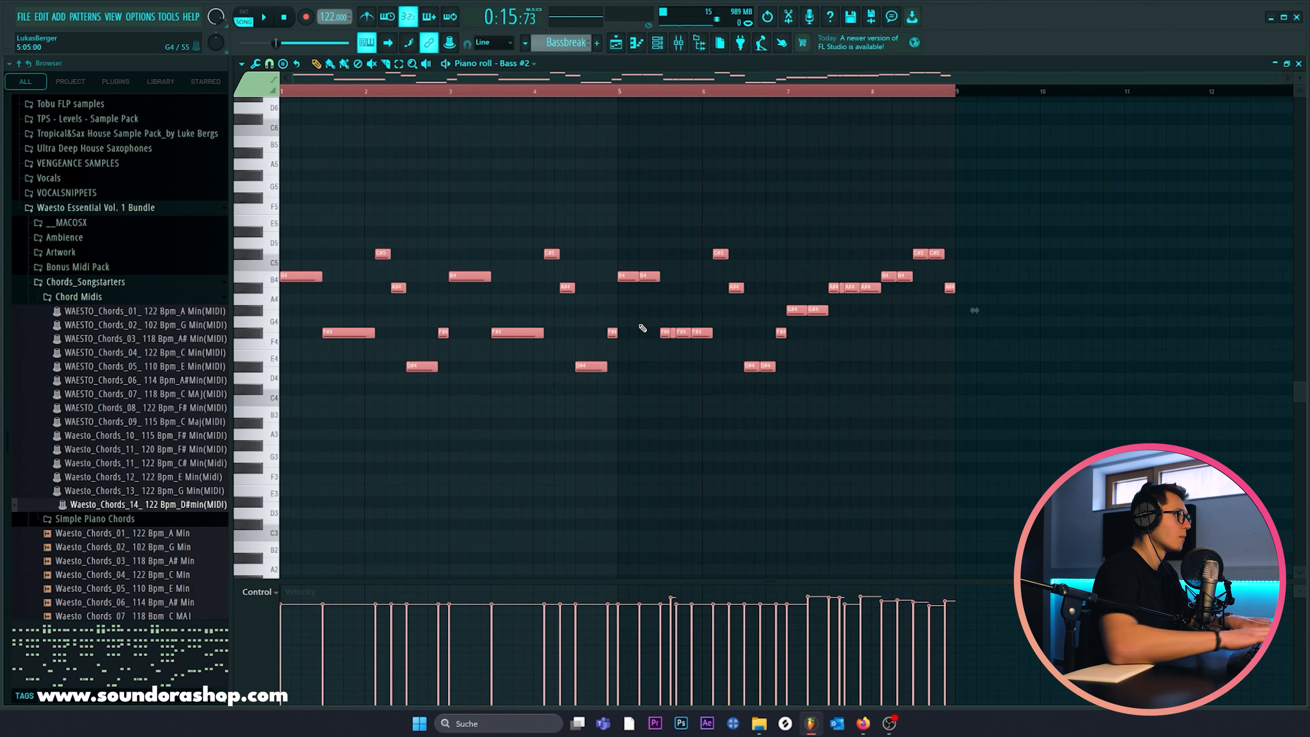
Step: Place the Bassbreak pattern on playlist Track 11 at bar 9 and return to the Bass #2 piano roll during playback
key(space)
click(616, 43)
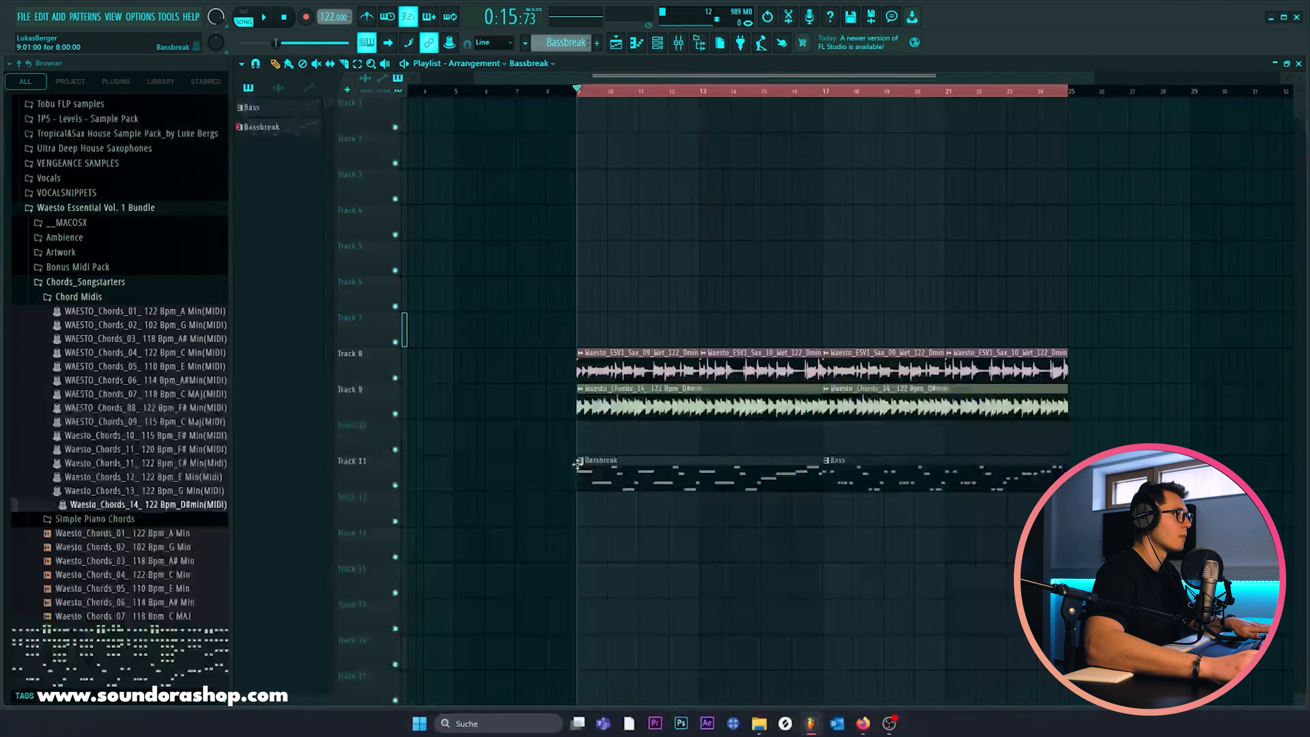
click(617, 51)
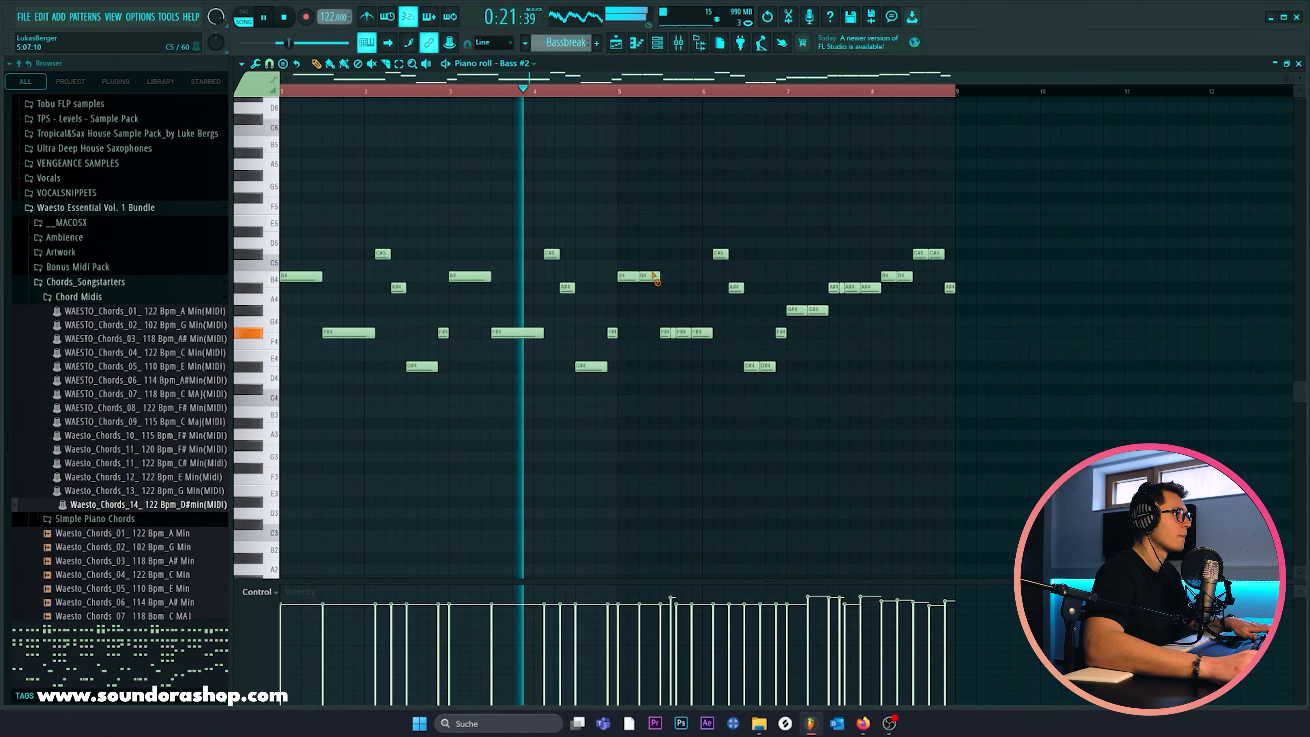
Step: Delete the repeated B4 and F#4 notes in bar 5 and the repeated D#4 in bar 6, then apply legato
right_click(701, 332)
right_click(682, 332)
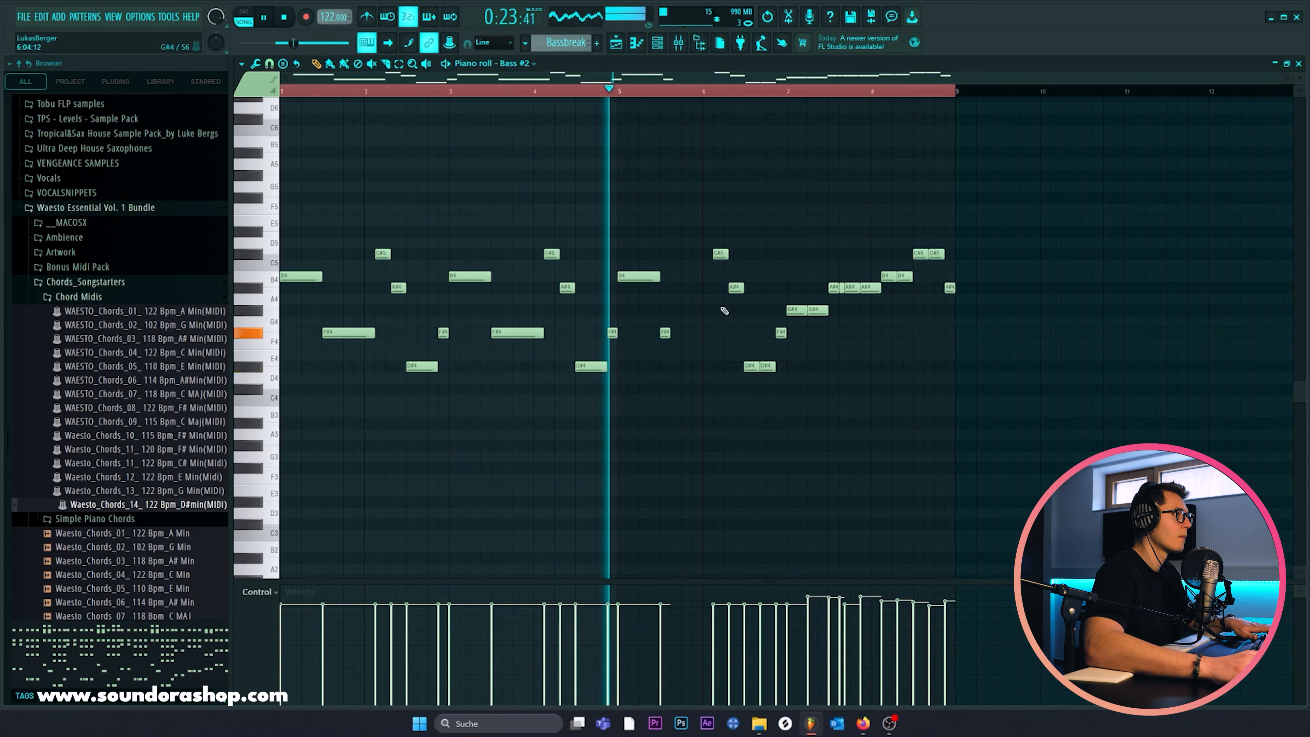
right_click(767, 366)
key(ctrl+l)
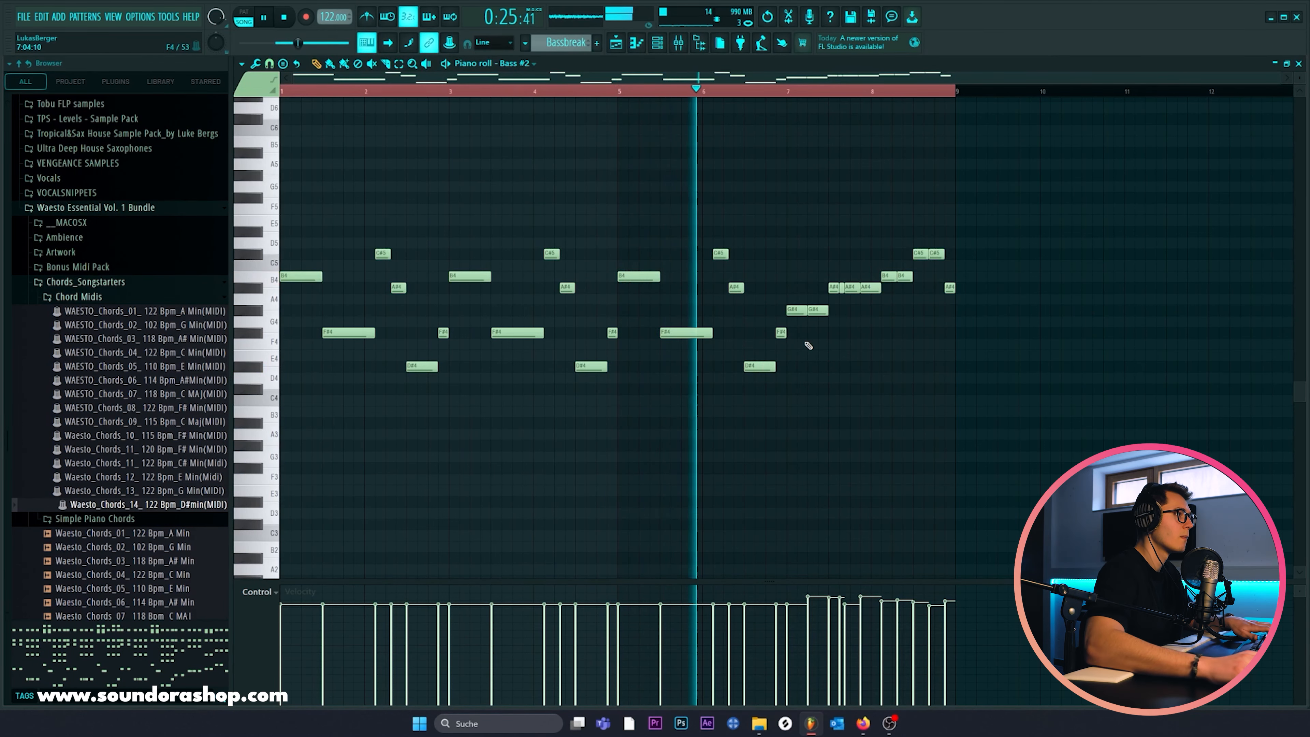
Step: Delete the repeated notes in bars 7 and 8 of the Bass #2 piano roll and trim the Bassbreak clip on Track 11 to end at bar 16
right_click(816, 311)
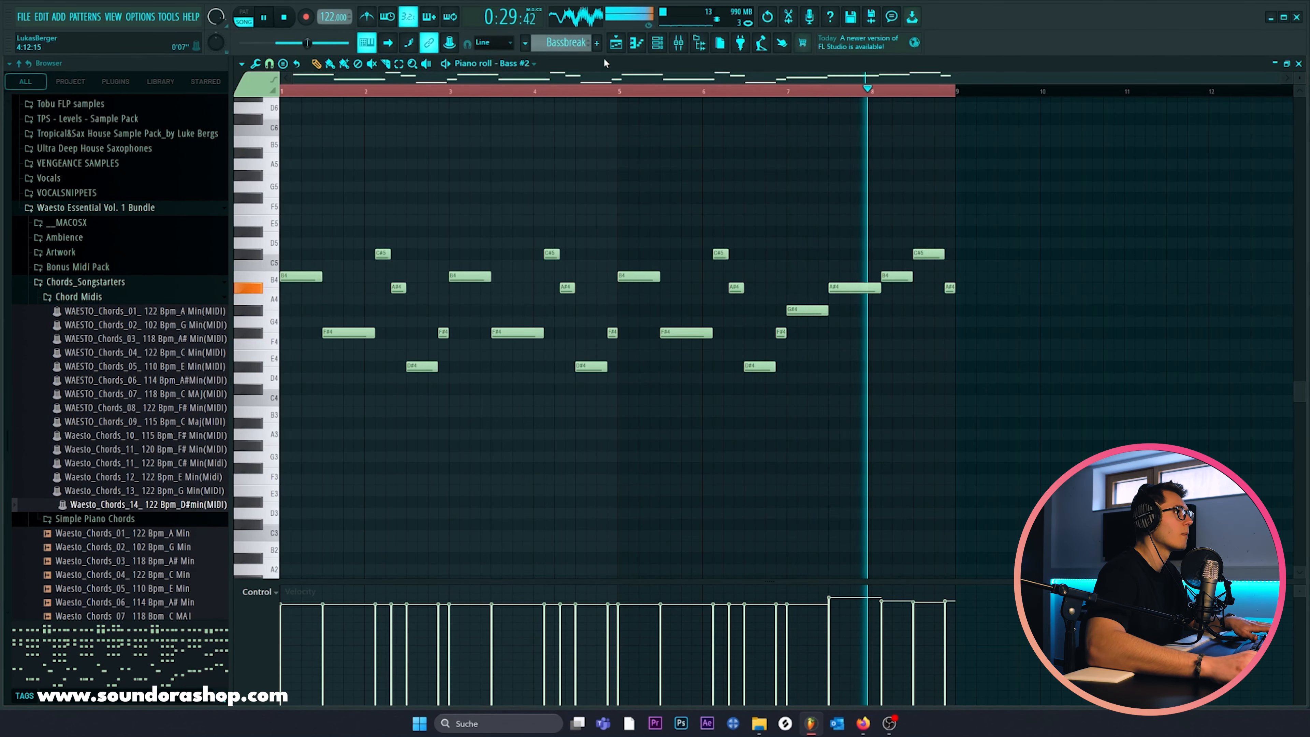
key(F5)
drag(801, 473, 792, 473)
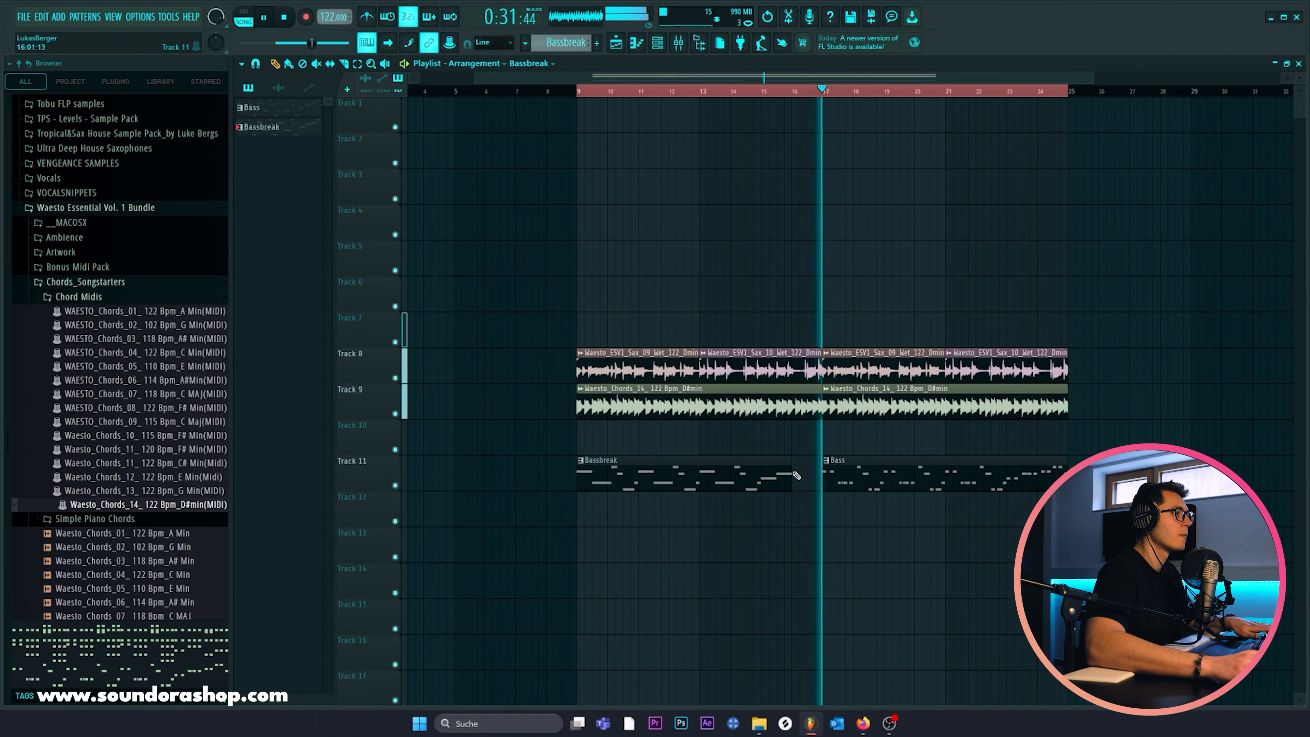
scroll(747, 402, down, 1)
key(space)
Step: Choose Waesto_ESV1_Hard Kick_04 from the bundle's hard kicks, place it on every beat of Track 13 from bar 17 to 24, and play from bar 17
click(52, 268)
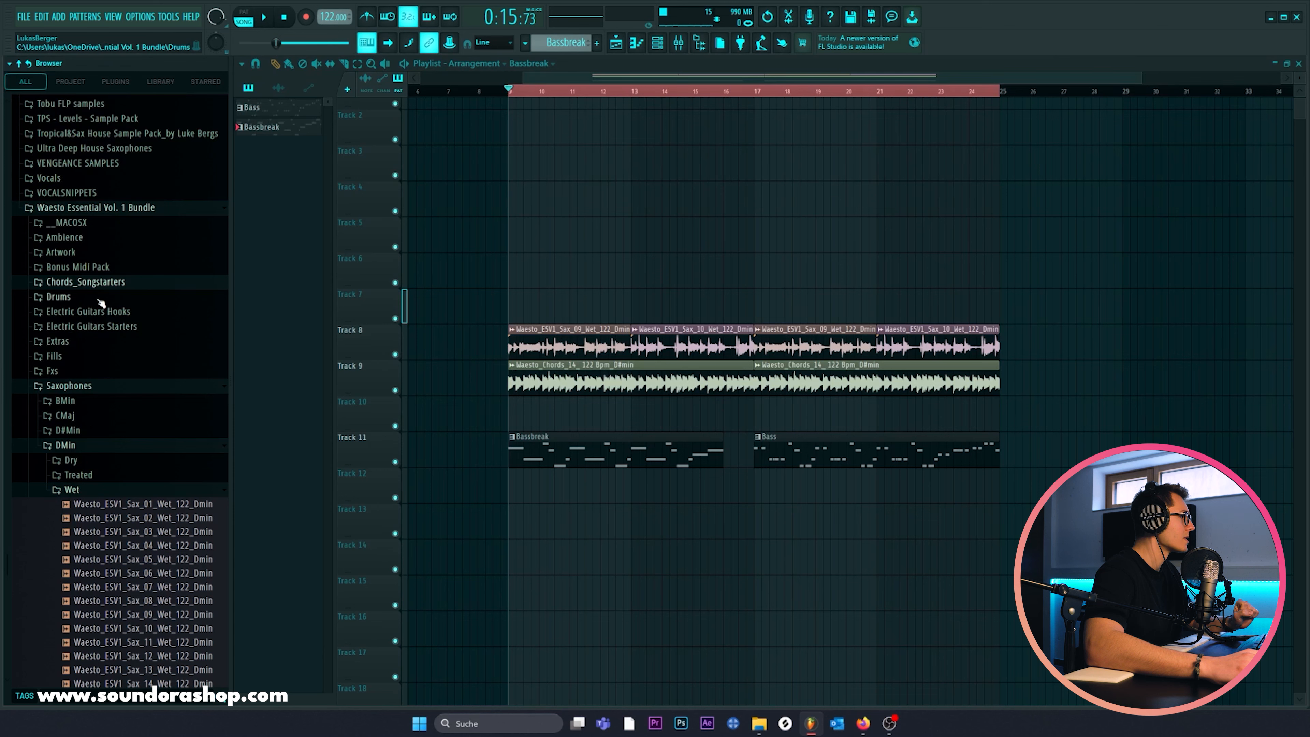
click(59, 297)
click(65, 356)
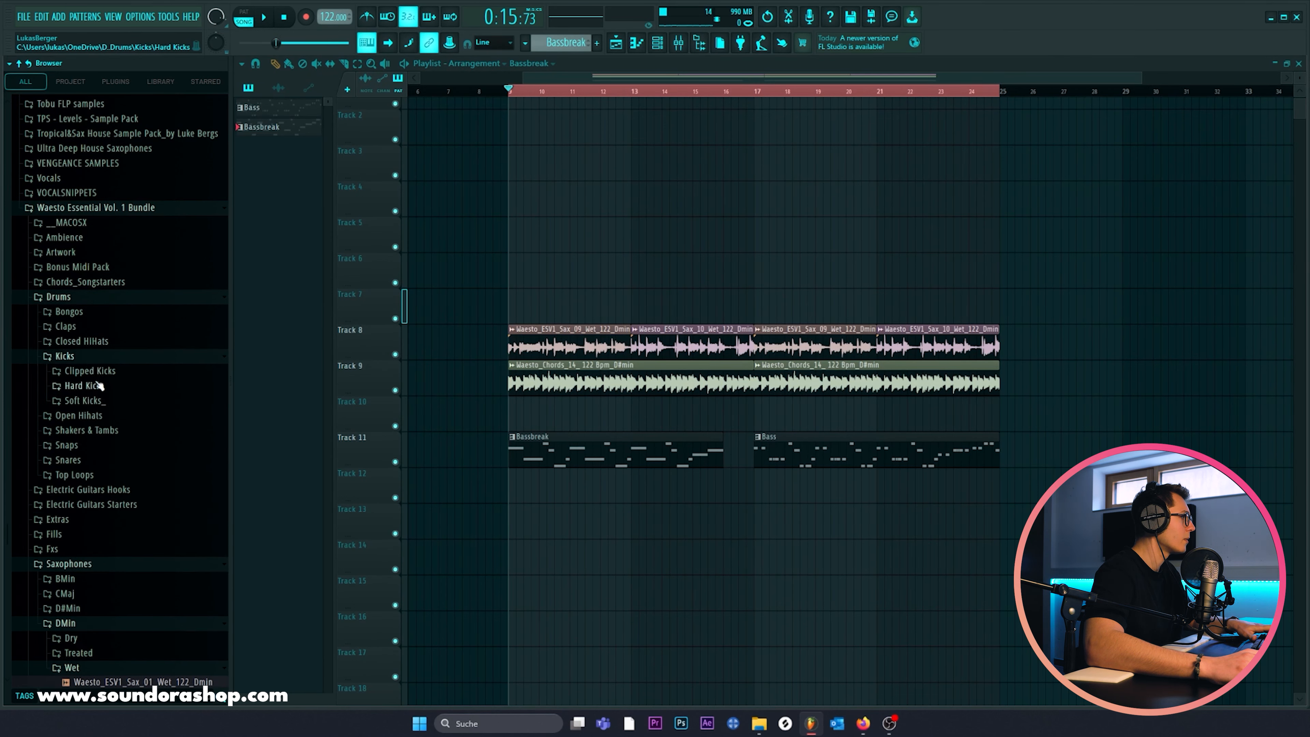
click(84, 386)
click(124, 414)
click(105, 427)
click(117, 442)
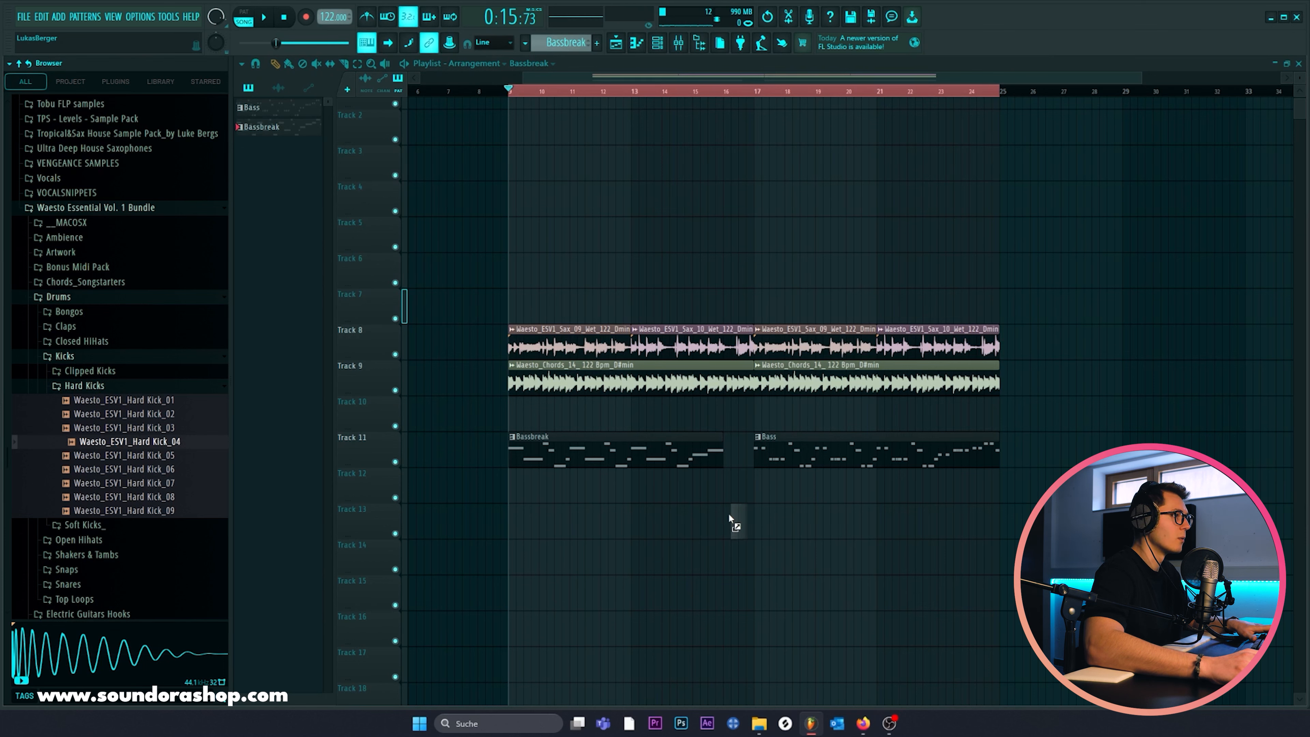
drag(755, 535, 977, 535)
key(space)
click(754, 93)
scroll(701, 211, right, 3)
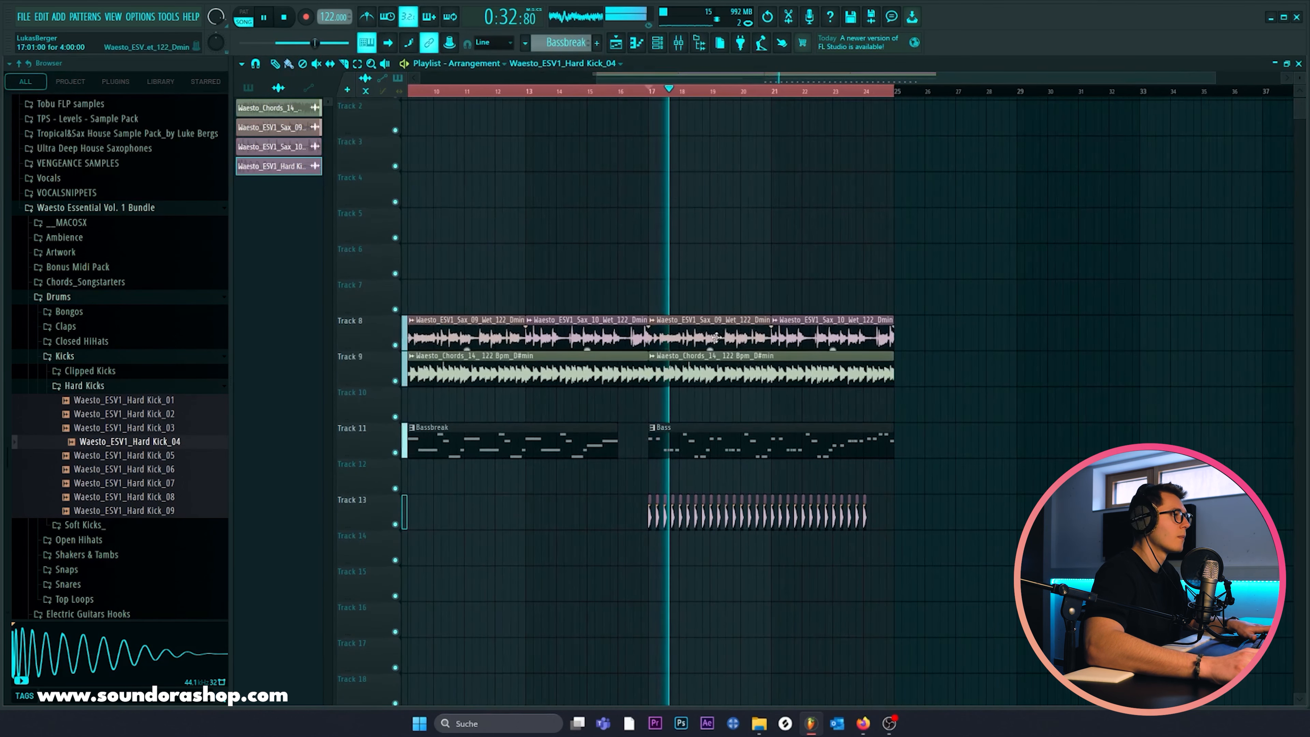
Step: Mute the saxophone loops on Track 8 and the bass patterns on Track 11, and stop playback
click(395, 344)
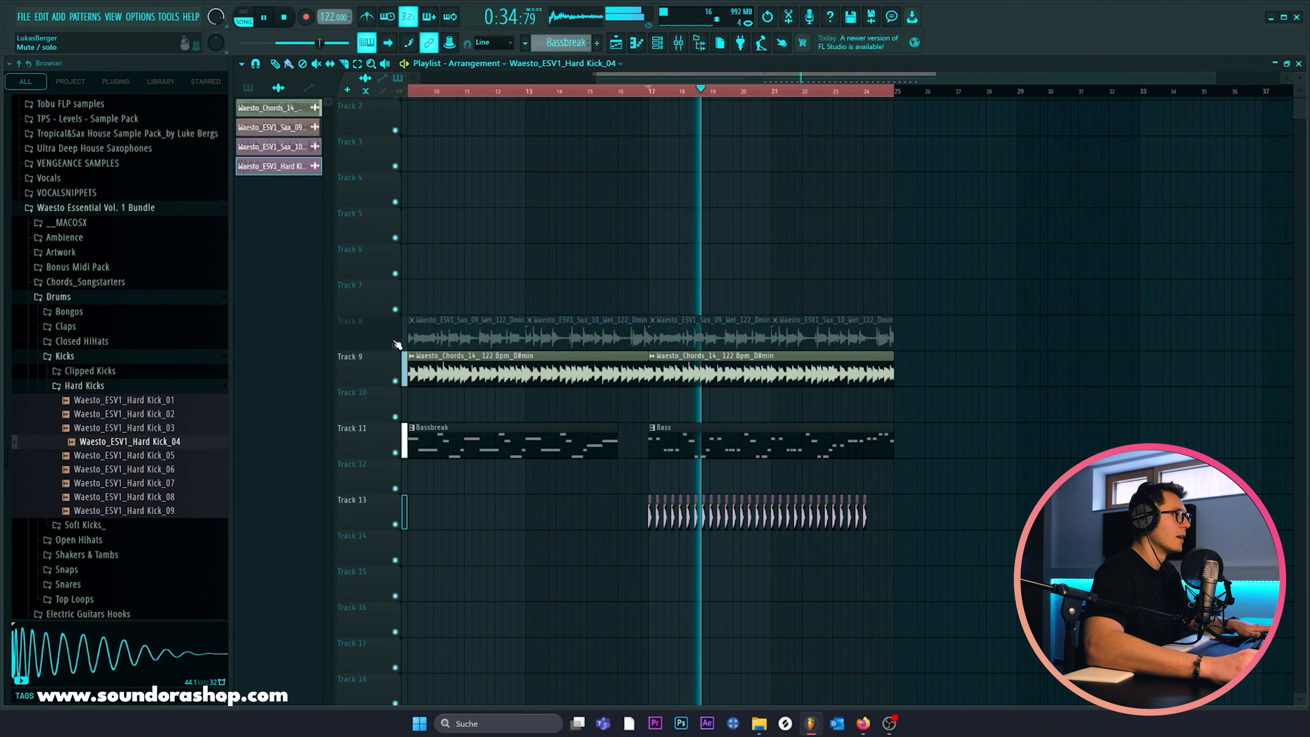
key(space)
click(395, 452)
Step: Add Kickstart 2 to the Chords mixer track with its mix at 85%, then close the plugin and audio clip windows
double_click(712, 357)
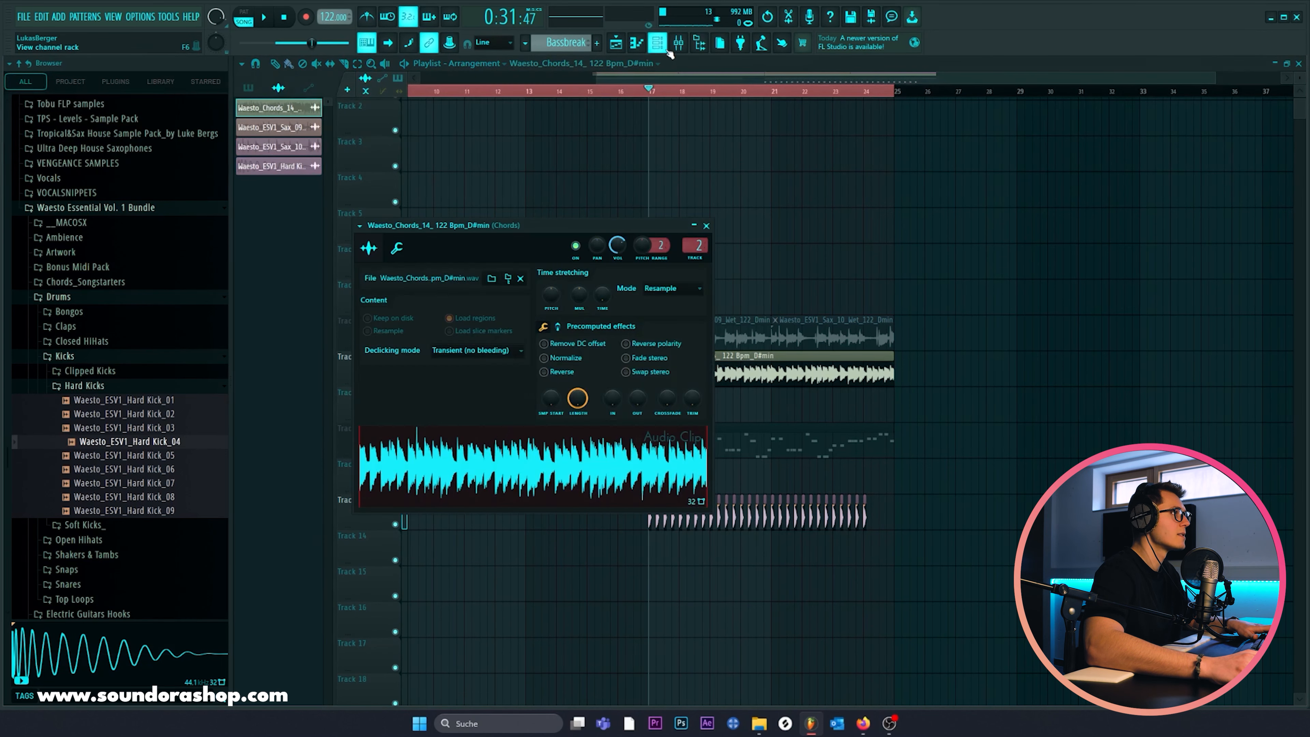
key(F9)
click(1072, 501)
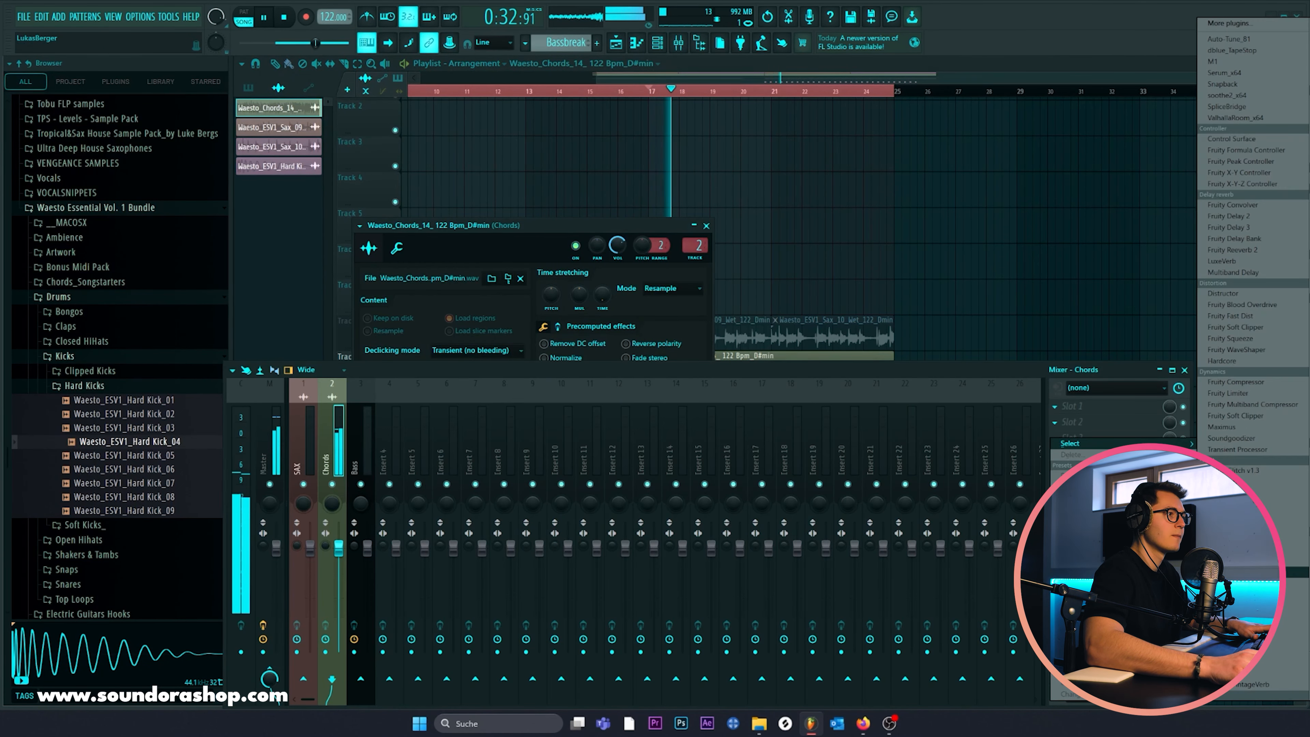
click(1237, 572)
drag(577, 368, 575, 447)
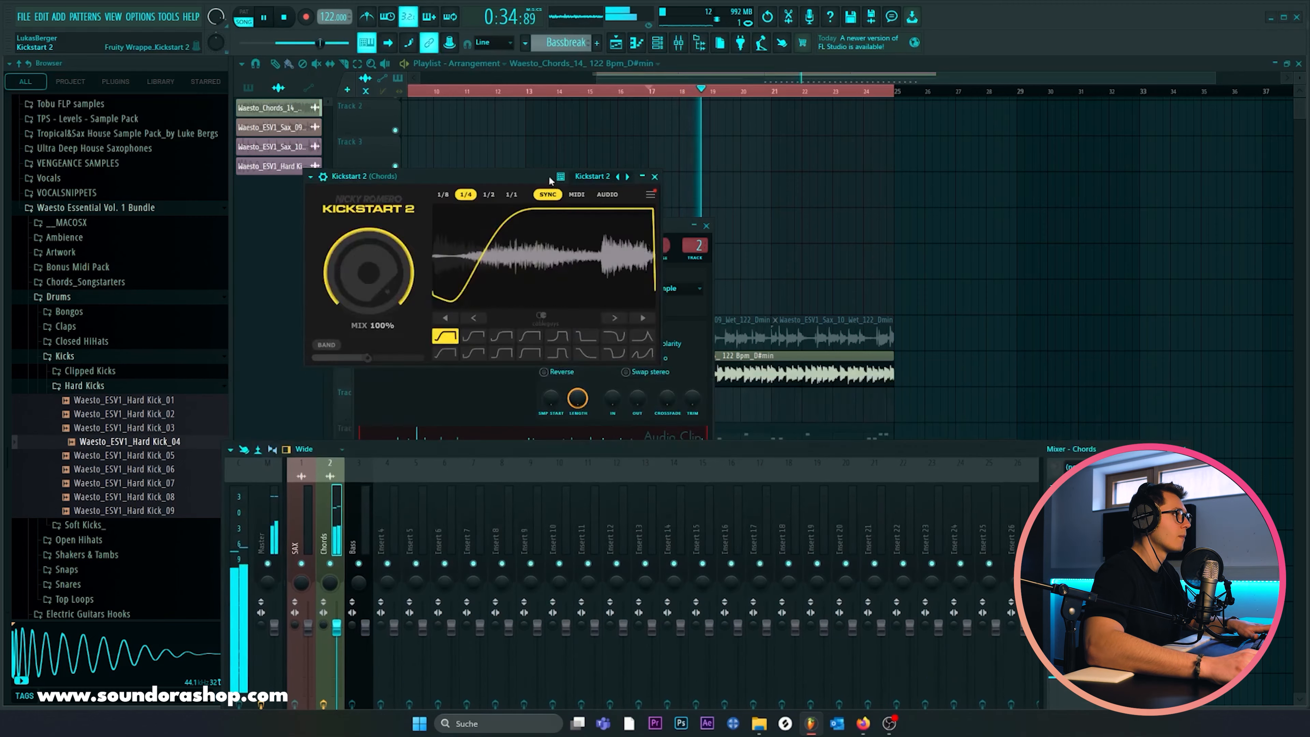
drag(549, 175, 657, 139)
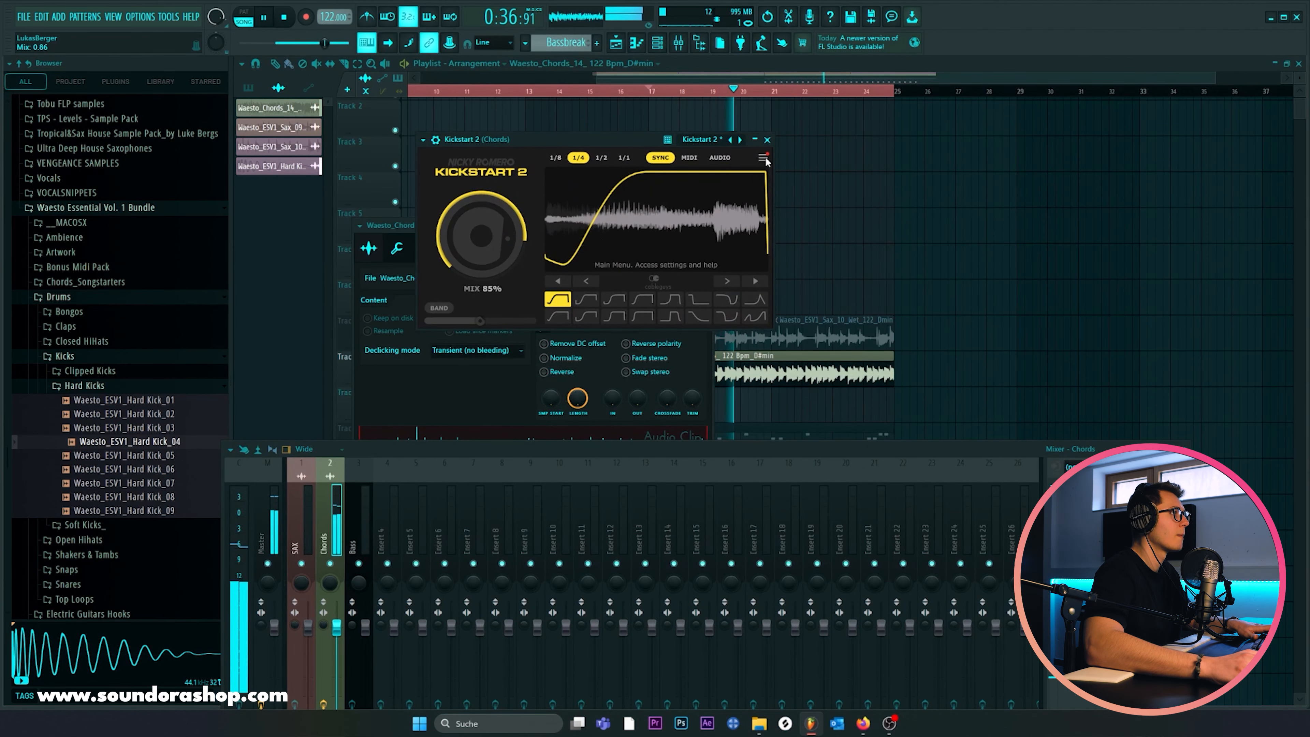
key(Escape)
click(706, 225)
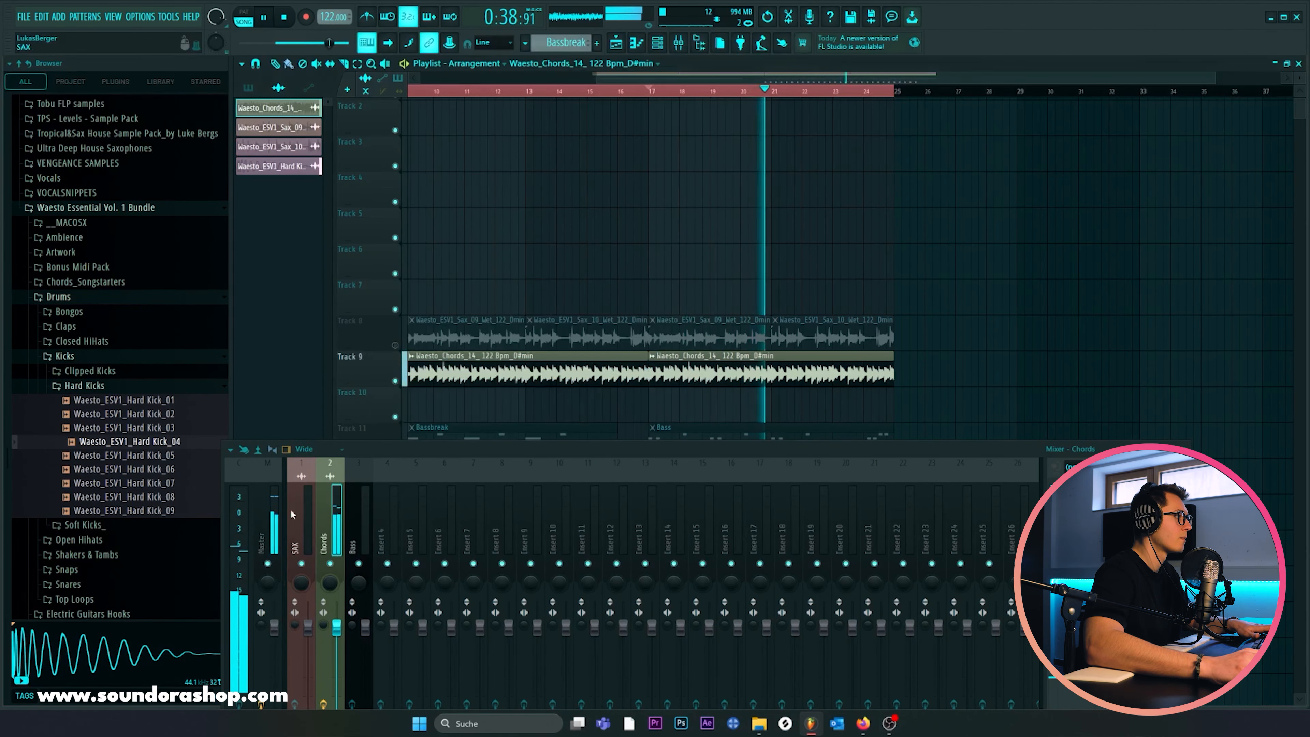
Step: Unmute Track 8 and add Kickstart 2 to the SAX mixer track with its mix at 67%
click(395, 344)
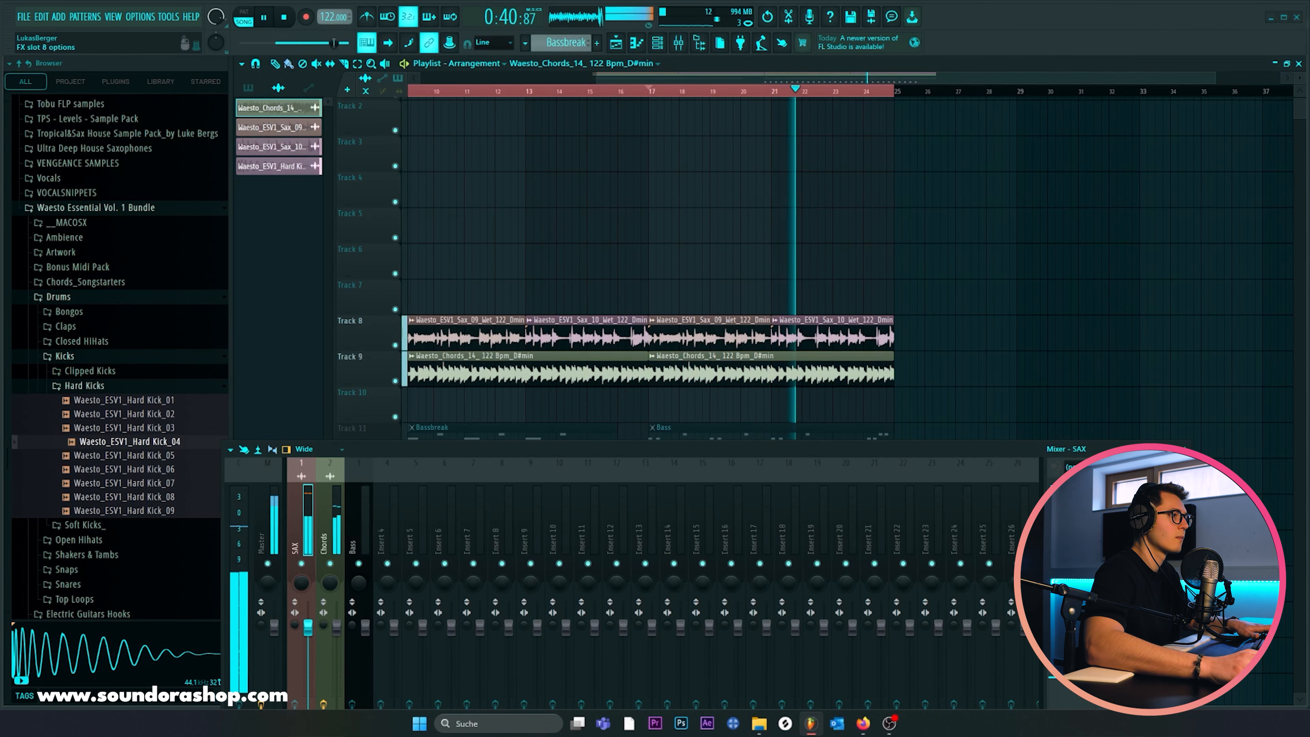
click(1056, 601)
click(1251, 593)
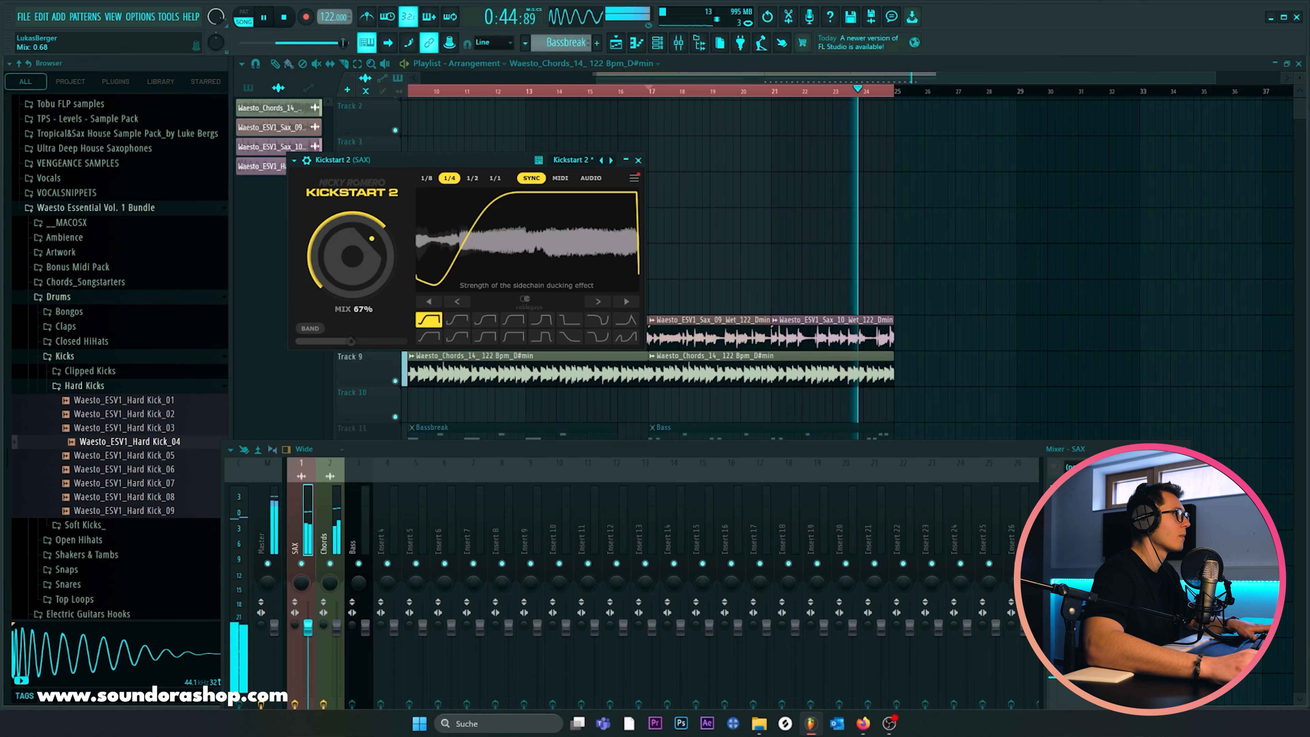
click(638, 160)
Step: Unmute Track 11 and add Kickstart 2 to the Bass mixer track with a later-rising ducking curve and the mix at 80%
drag(548, 446, 555, 437)
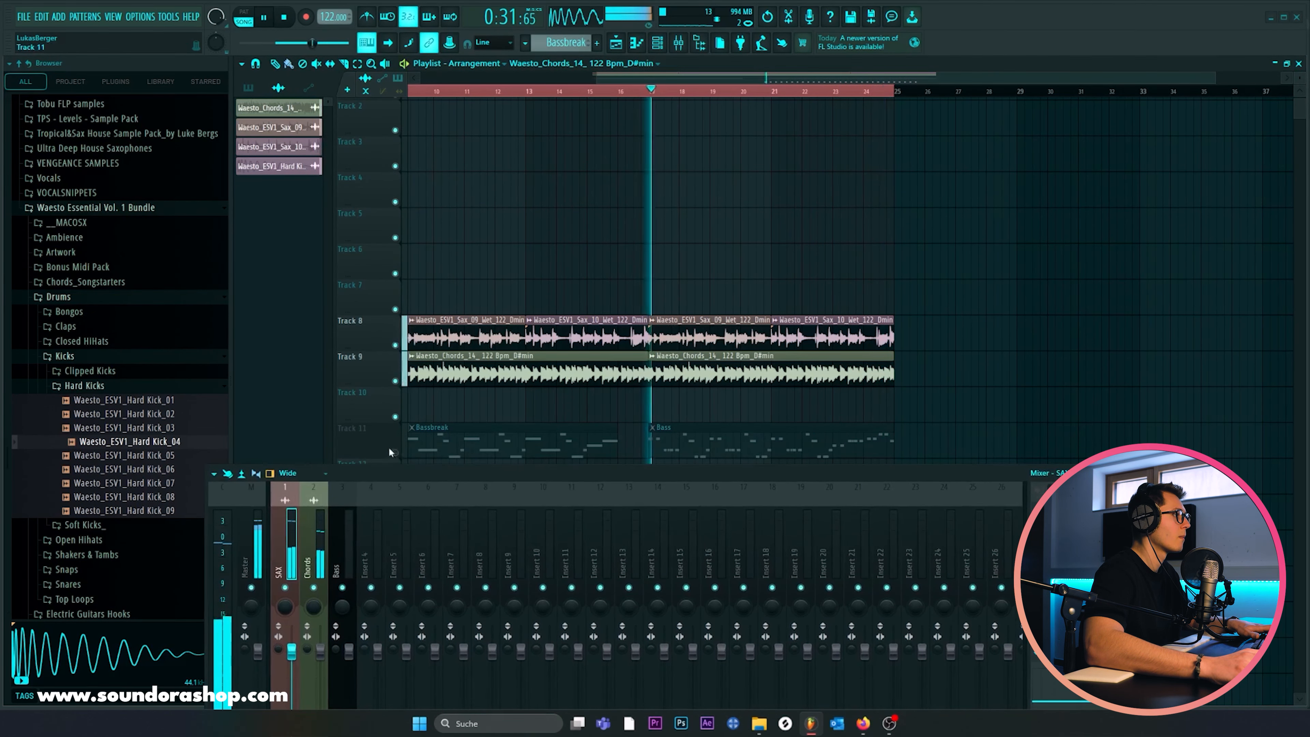
click(394, 451)
drag(449, 470, 516, 330)
click(414, 393)
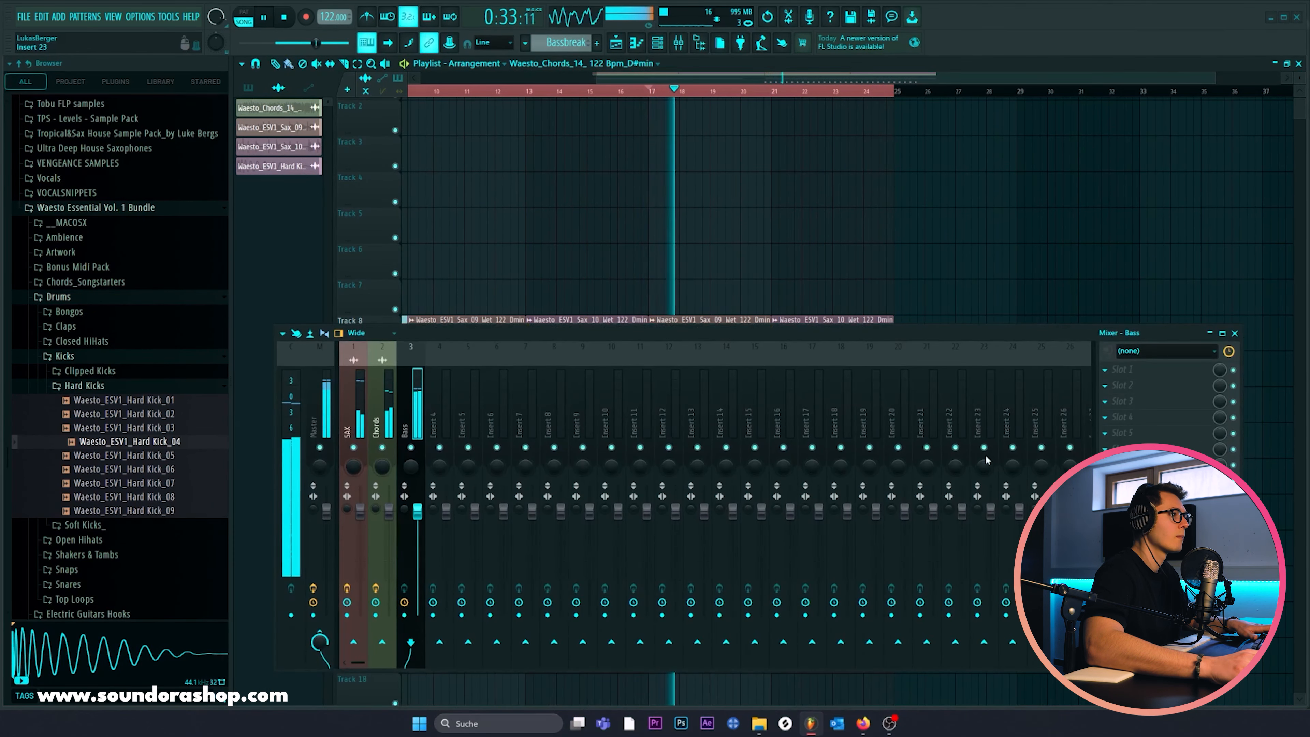
click(1105, 370)
click(1287, 576)
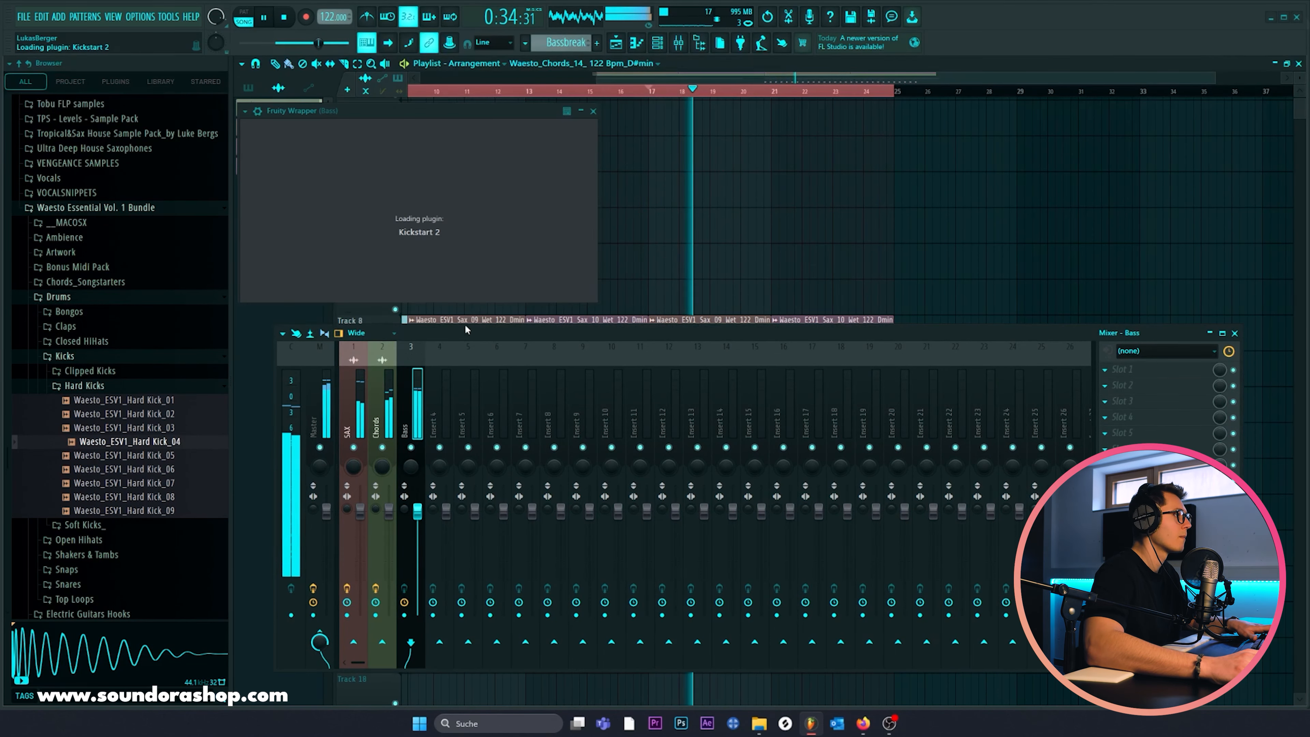
drag(465, 323, 480, 384)
drag(303, 207, 304, 199)
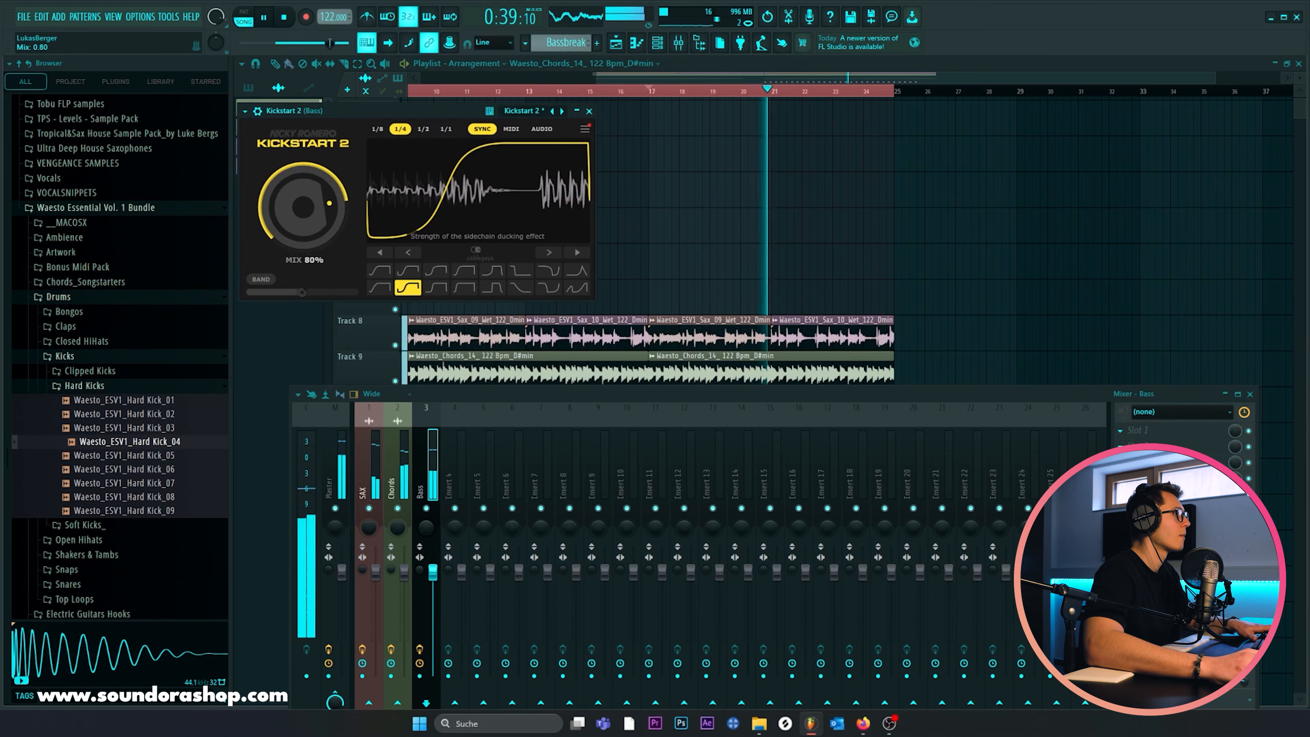
click(588, 111)
Step: Create automation clips for the Kickstart 2 slot mix level on the SAX and Chords mixer tracks, then close the mixer
scroll(609, 265, down, 2)
key(space)
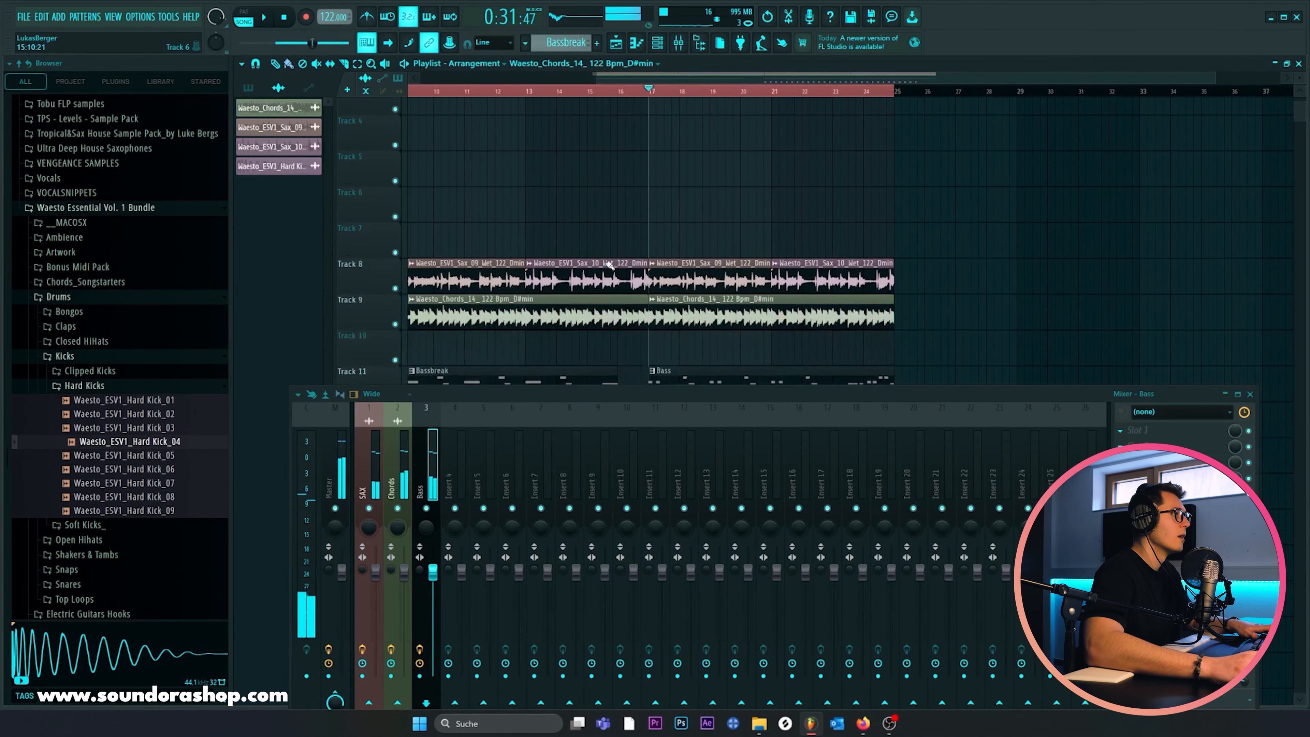
scroll(609, 265, down, 1)
click(370, 457)
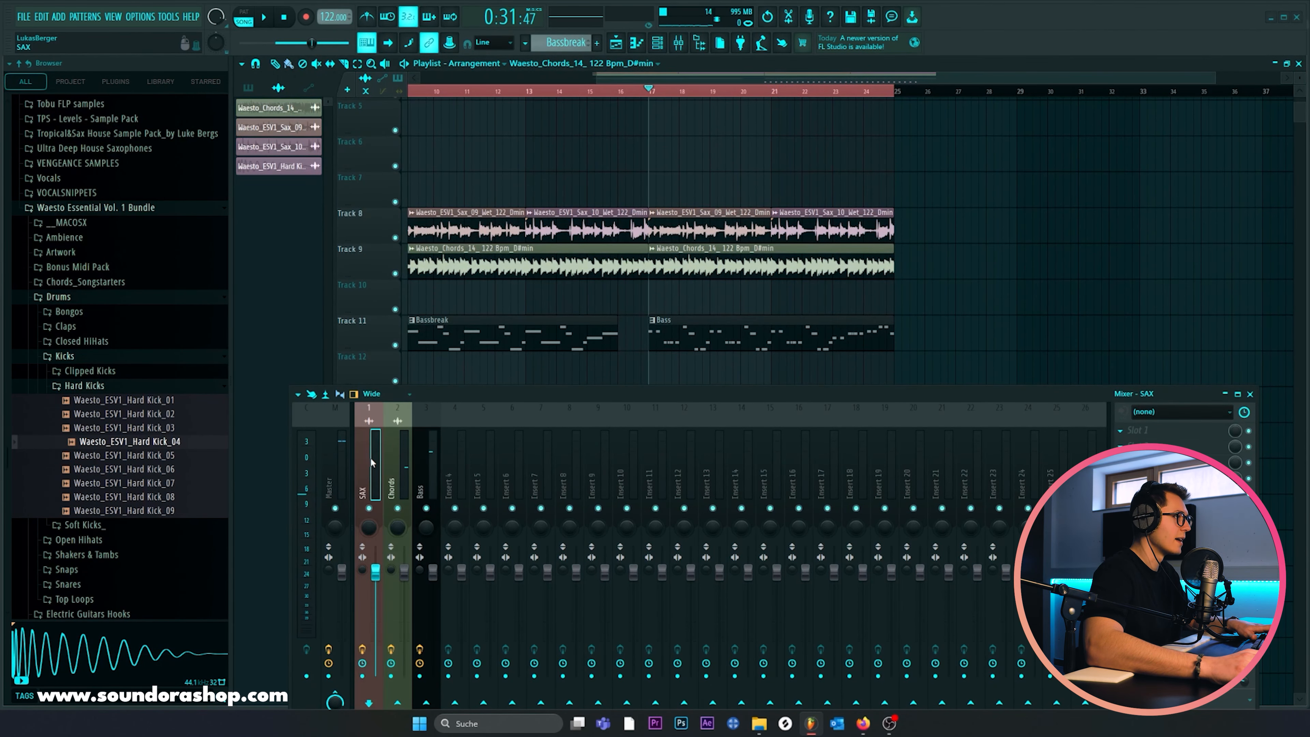
drag(546, 394, 570, 307)
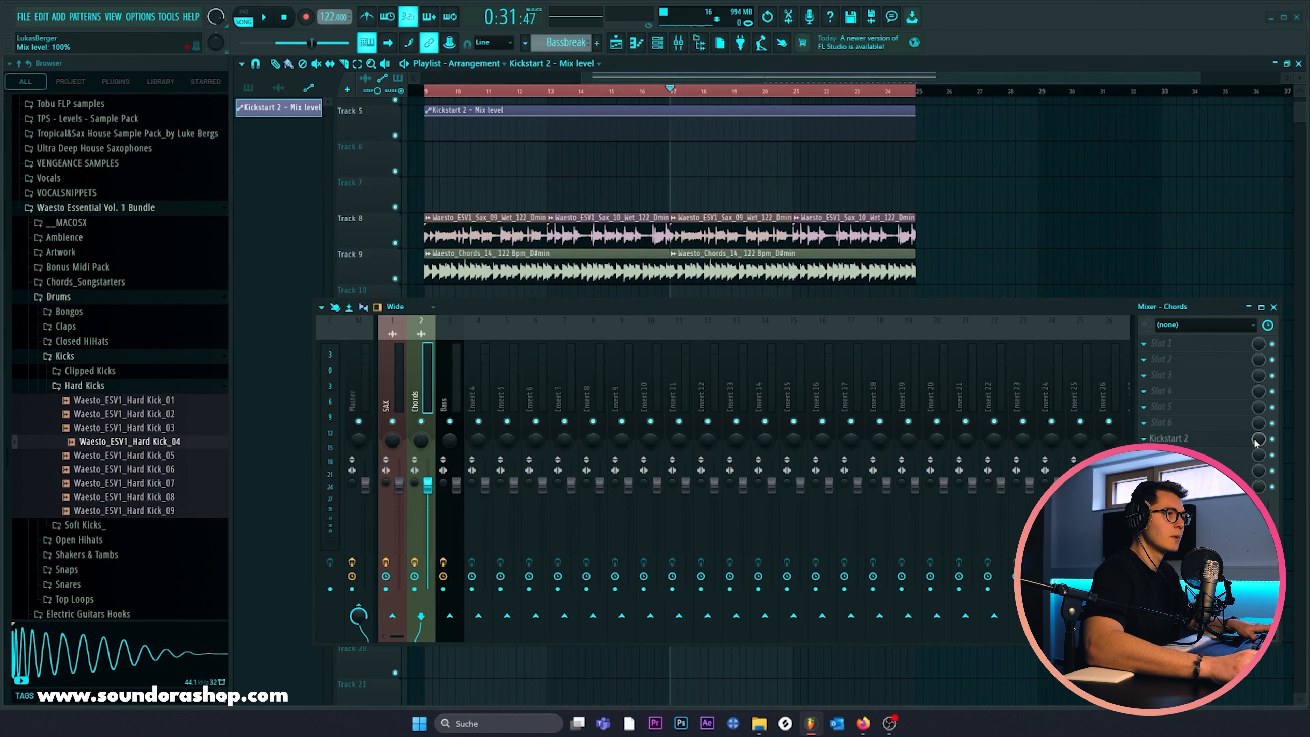
right_click(1256, 443)
click(1269, 511)
click(1273, 307)
scroll(1008, 296, up, 3)
scroll(1009, 296, left, 3)
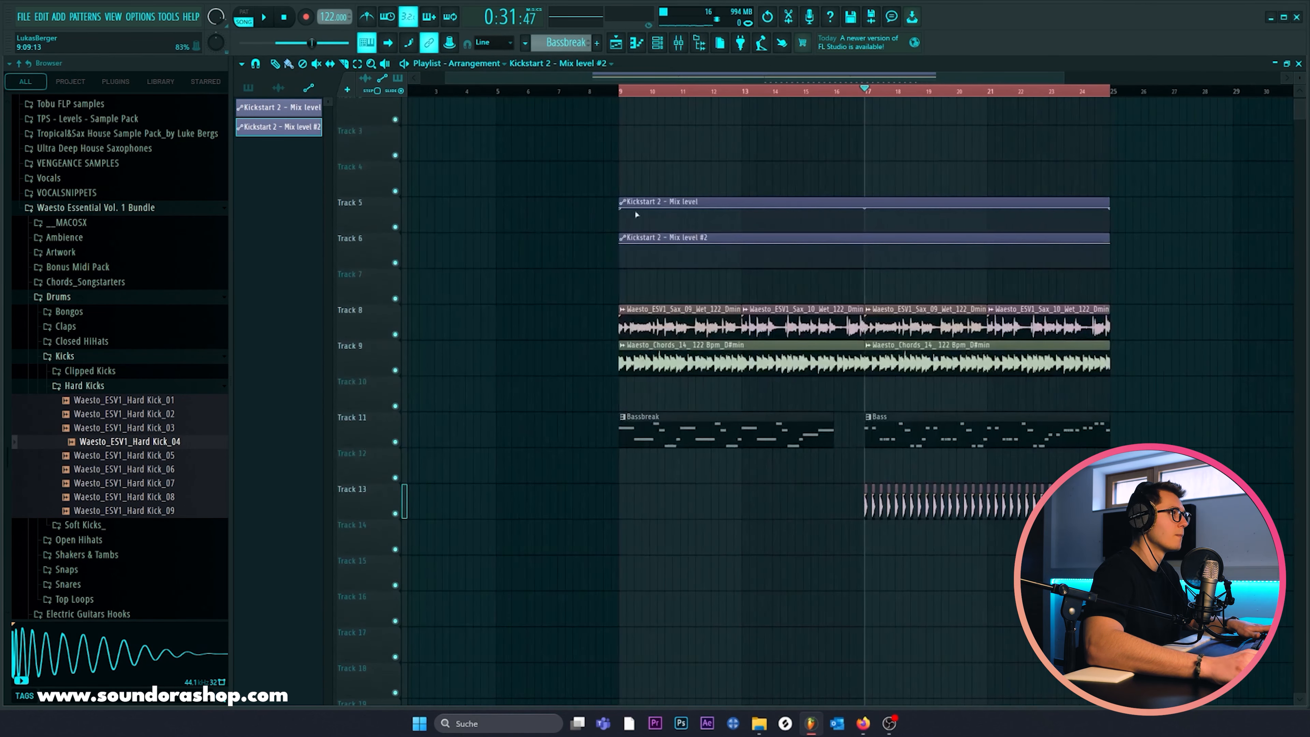
Step: Shape both Kickstart 2 mix level automation clips to stay at minimum until bar 17 and jump to full level there, then play the transition
drag(623, 208, 620, 268)
mouse_move(864, 217)
mouse_down()
mouse_move(866, 269)
mouse_move(867, 228)
mouse_up()
right_click(858, 253)
click(868, 268)
key(space)
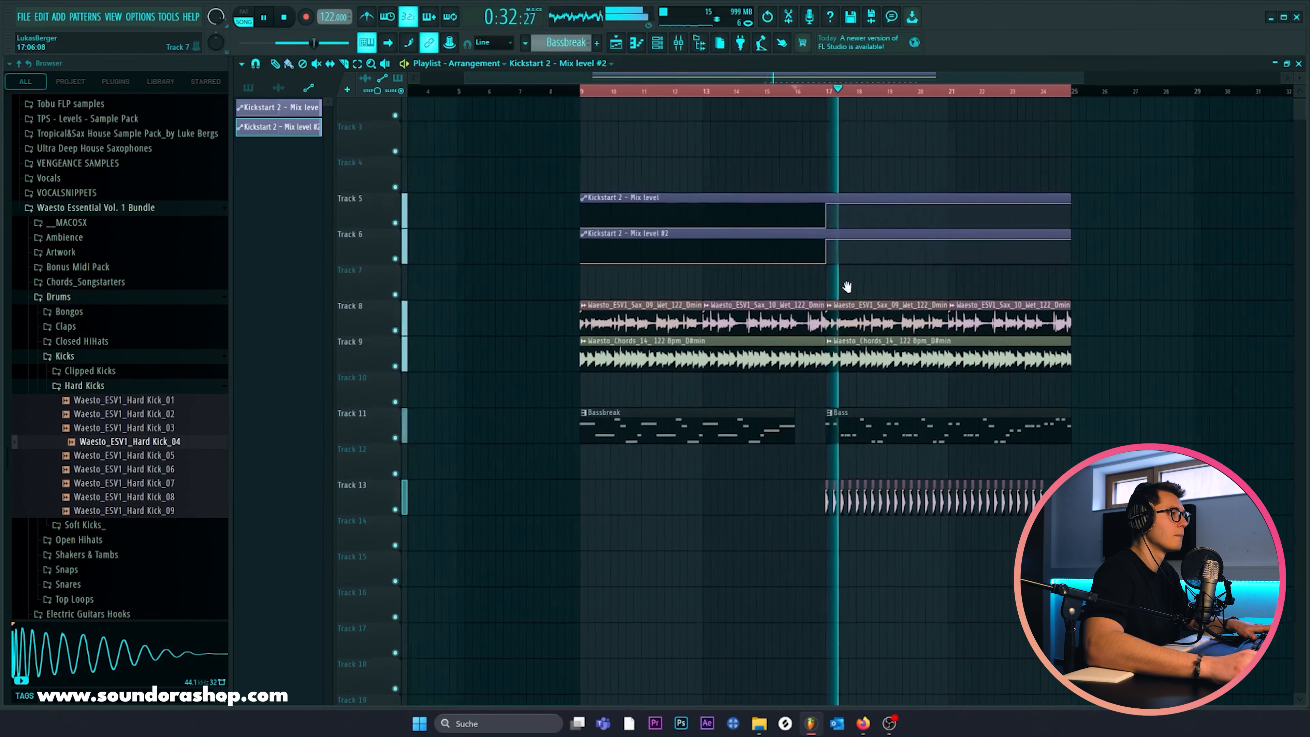
drag(831, 284, 848, 276)
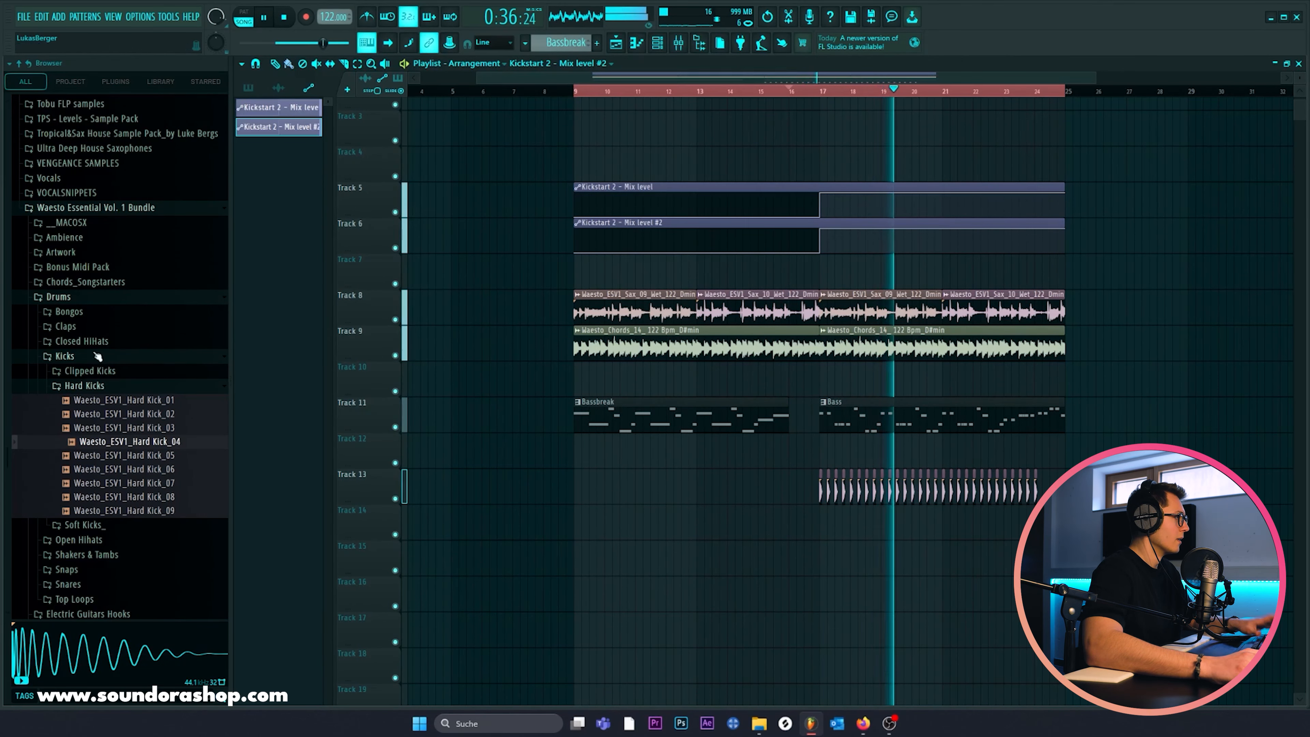
Step: Audition top loops from the bundle's Drums folder and place Waesto_ESV1_TopLoop_04_122Bpm on Track 12 at bar 17
key(space)
click(77, 357)
click(78, 357)
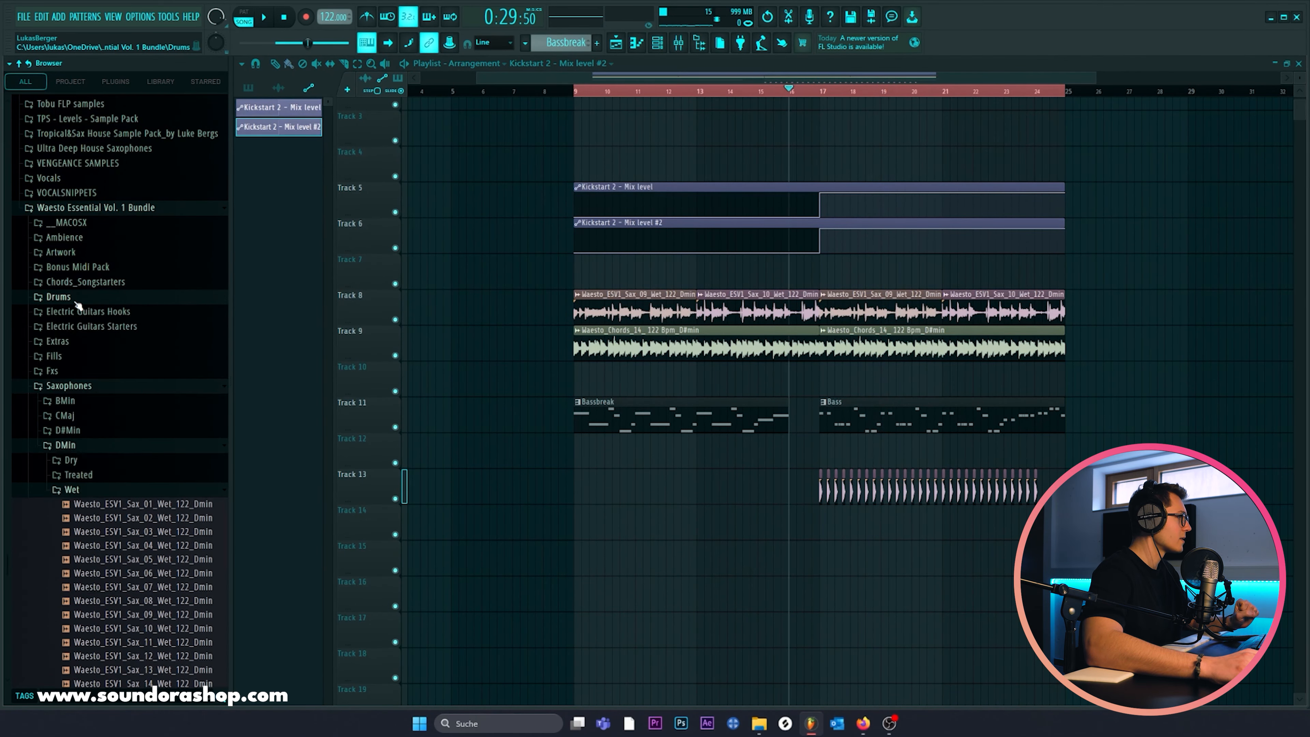
click(84, 431)
scroll(129, 438, down, 4)
click(129, 375)
click(130, 334)
click(129, 320)
drag(128, 306, 822, 453)
key(space)
Step: Set the top loop's channel volume to 51% and route it to mixer insert 4
double_click(837, 444)
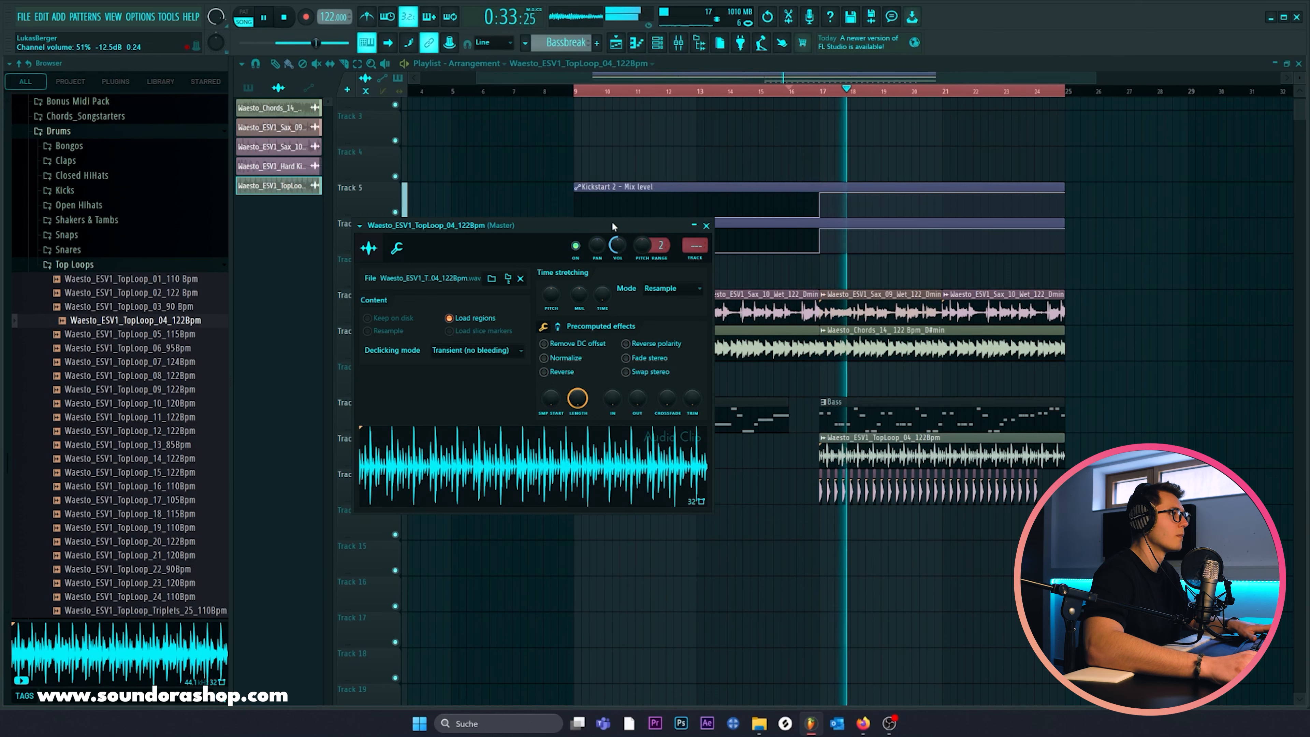
drag(612, 218, 621, 217)
key(ctrl+l)
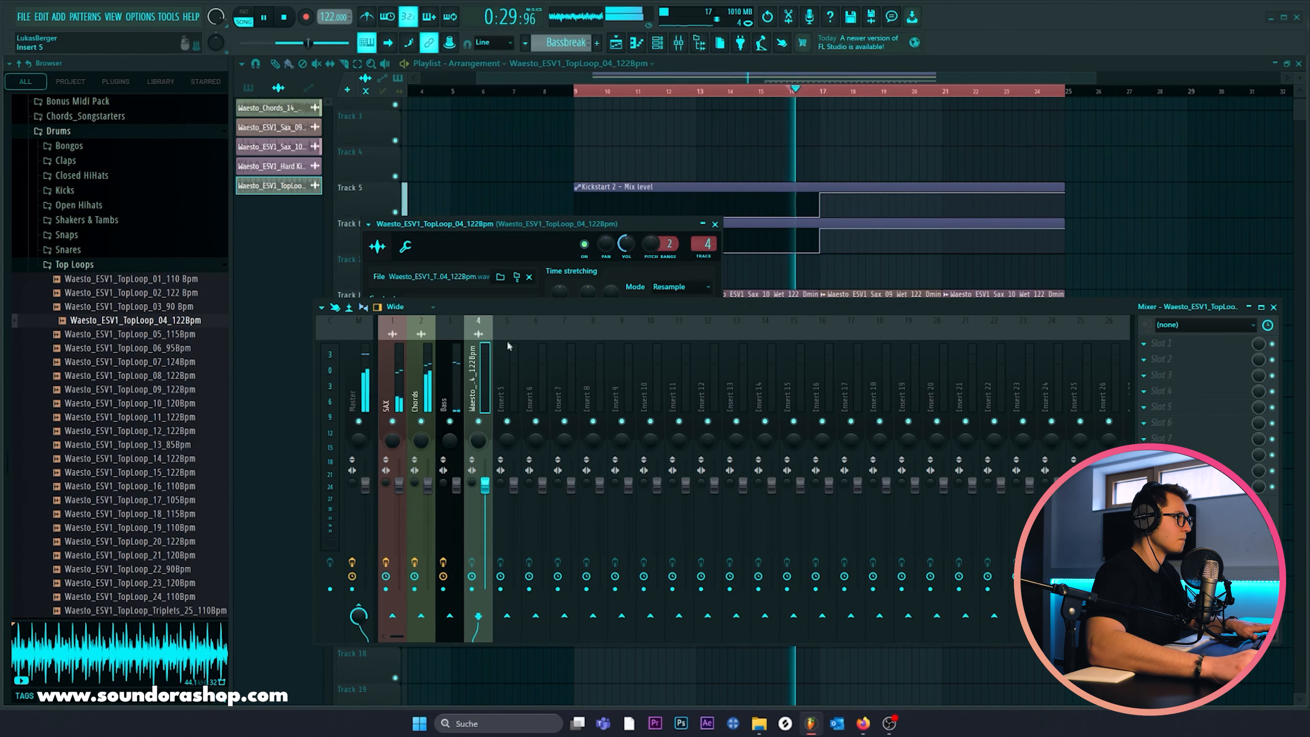
Step: Rename mixer insert 4 to TOPLOOP and close the mixer and the top loop's channel window
right_click(486, 319)
click(542, 320)
text(TOPLOO)
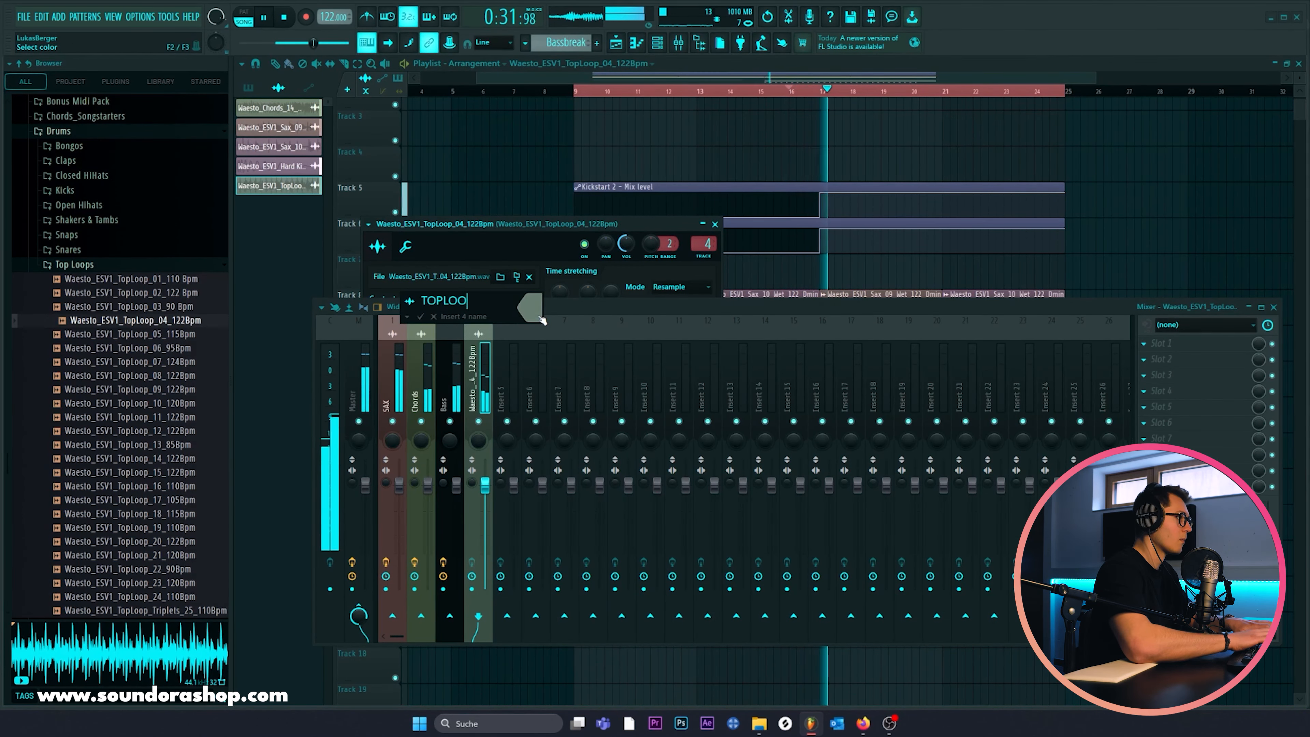
text(P)
key(Return)
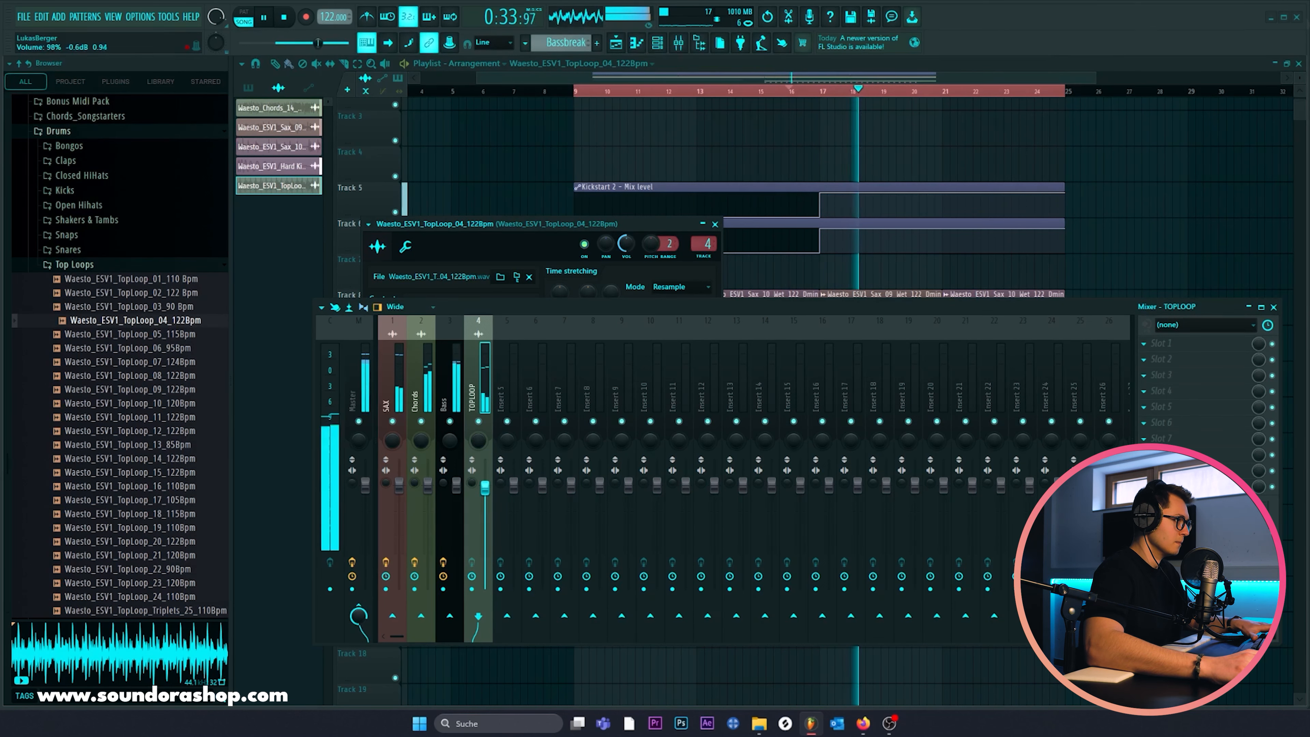
key(F9)
click(714, 224)
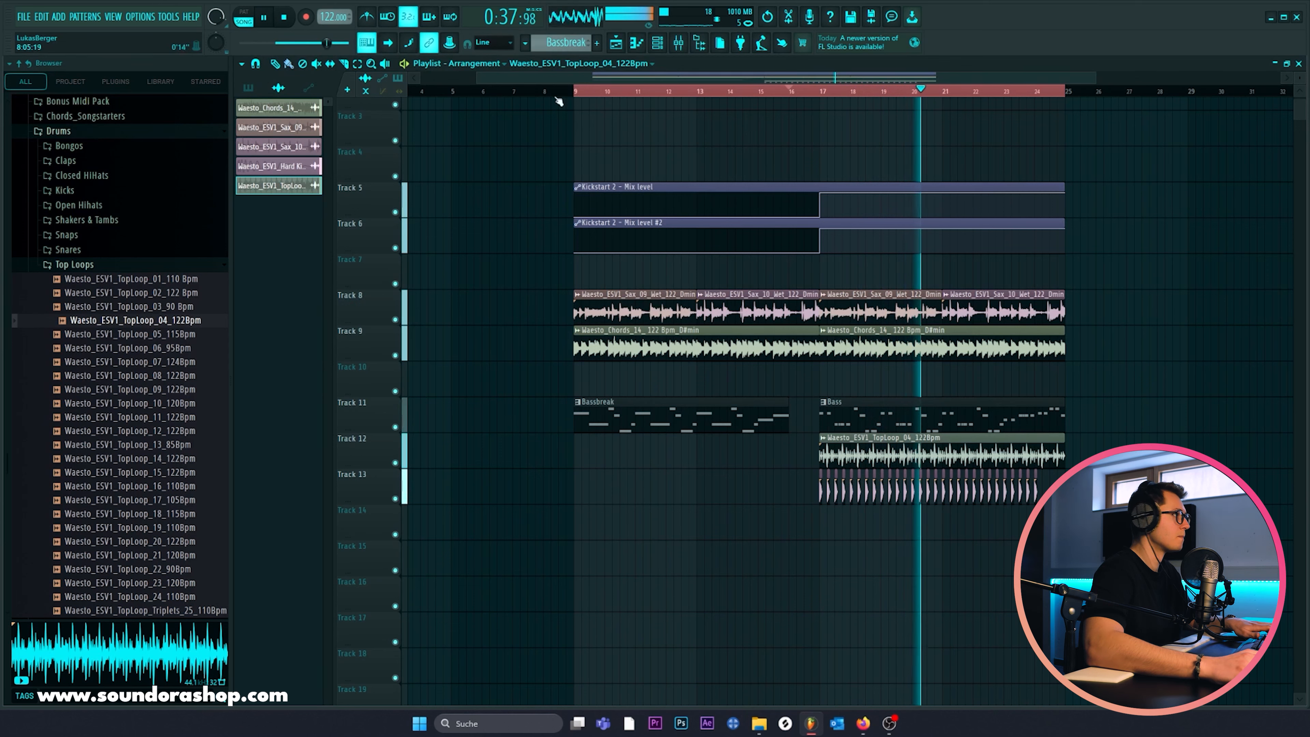
Step: Pick Waesto_ESV1_Clap_03 from the Claps folder and place it on beats 2 and 4 of Track 14 from bar 9 to 24
click(72, 264)
key(space)
click(65, 161)
click(111, 216)
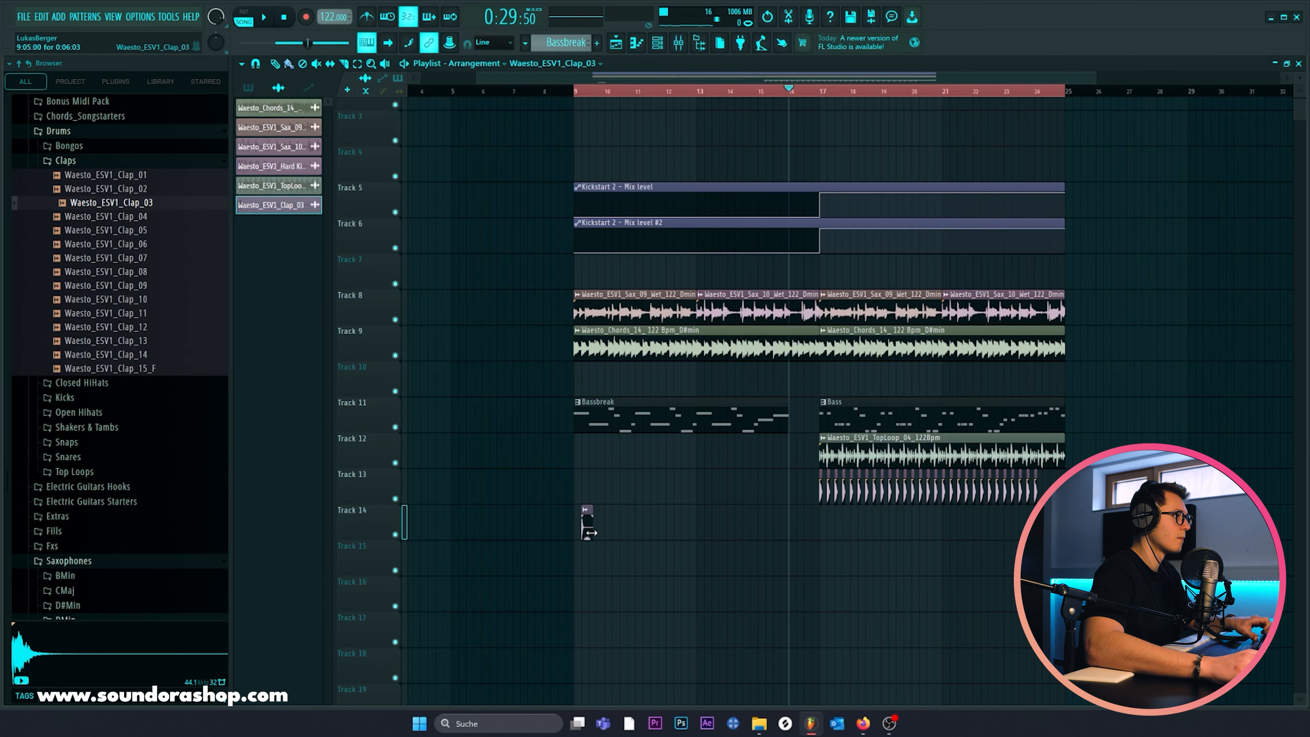
key(space)
drag(600, 533, 1050, 534)
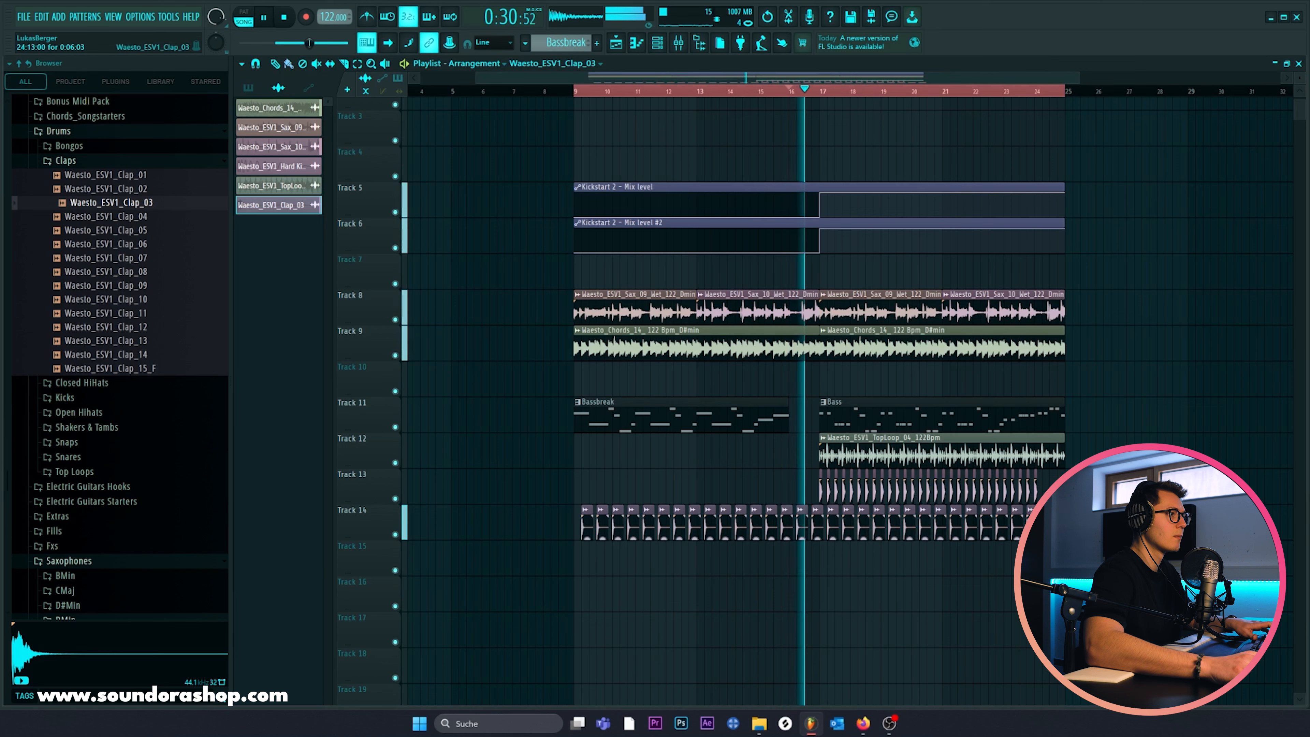
Step: Set the clap's channel volume to 56% and close its audio clip window
double_click(802, 524)
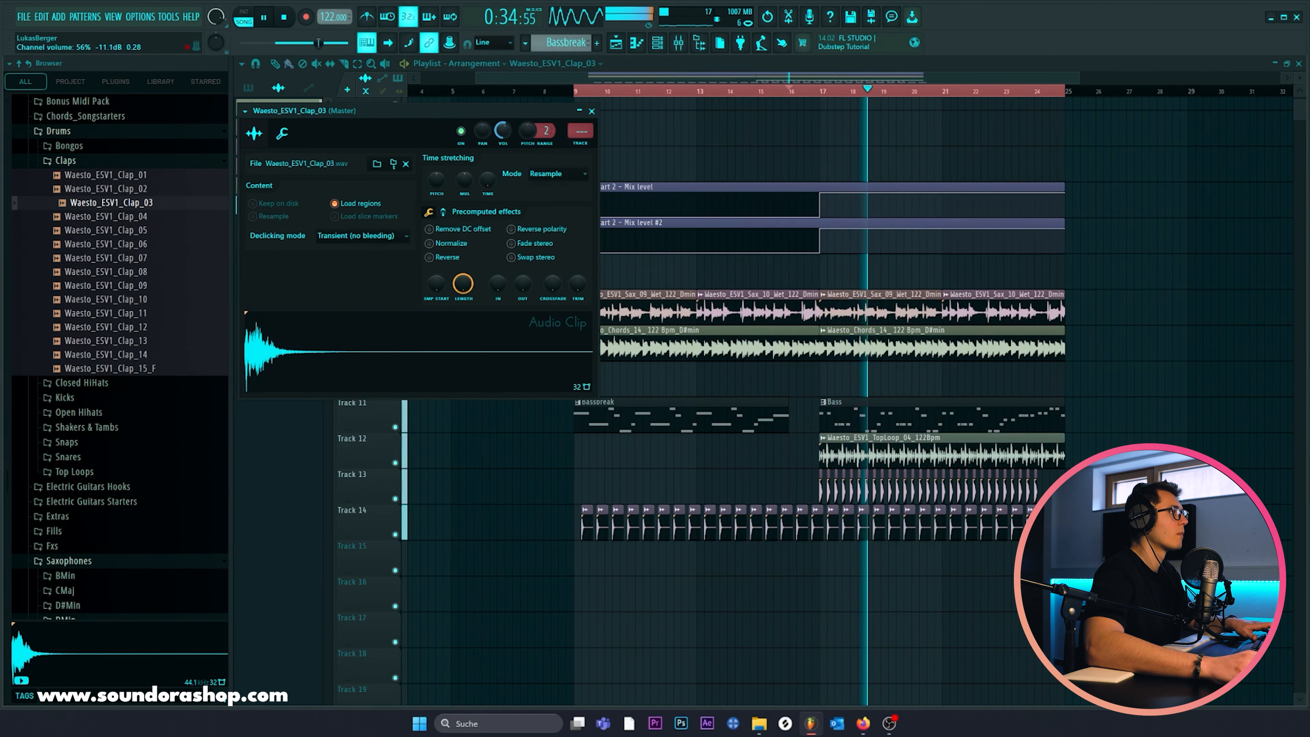
click(591, 111)
scroll(775, 272, up, 1)
scroll(758, 413, down, 2)
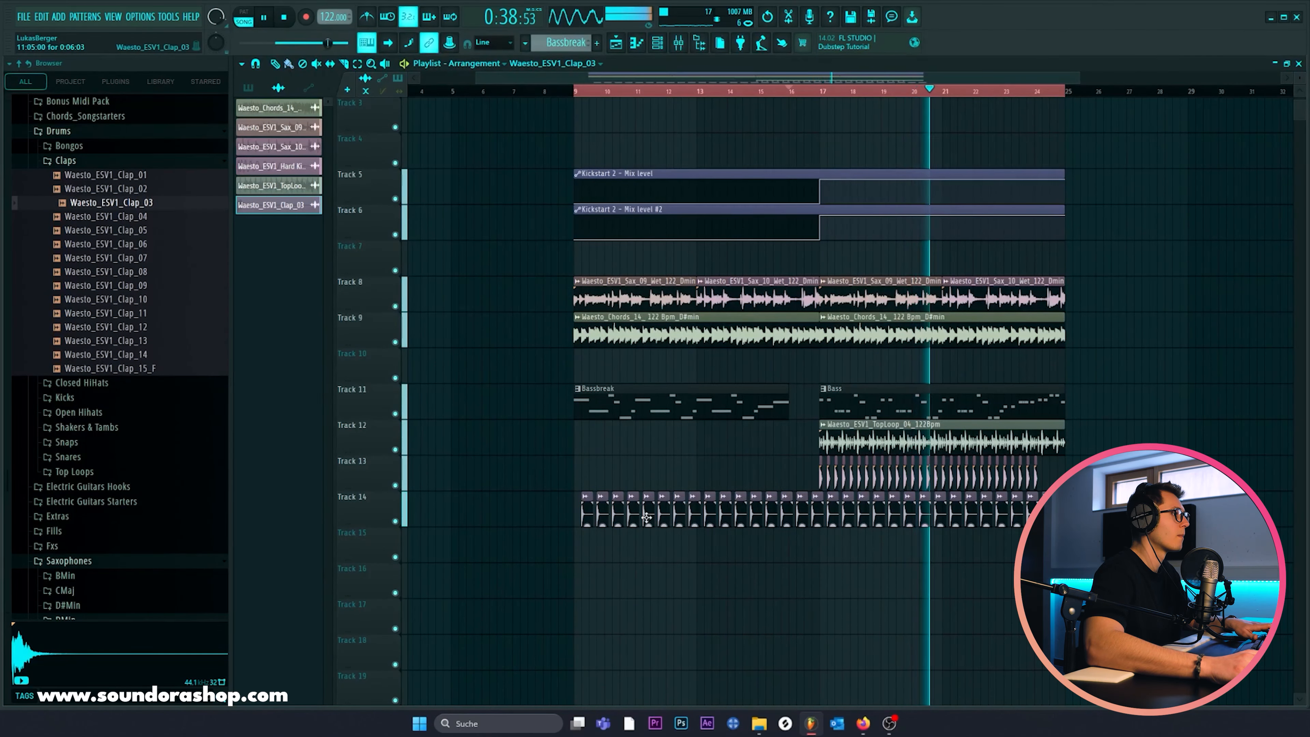
Step: Swap the Track 14 clap sample for Waesto_ESV1_Clap_10 while the arrangement plays
double_click(742, 523)
click(124, 272)
click(137, 299)
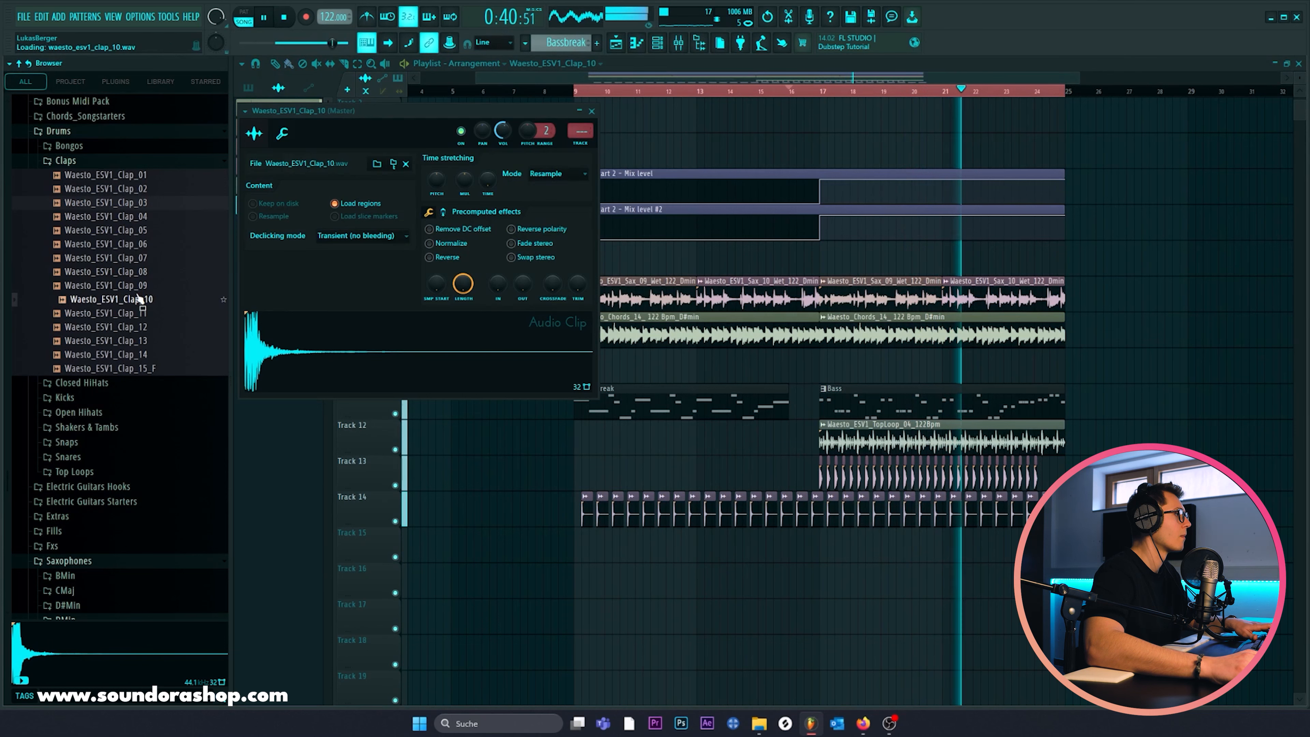
Step: Swap the Track 14 clap sample for Waesto_ESV1_Clap_12, set its channel volume to 52% and close its window
click(142, 313)
click(151, 327)
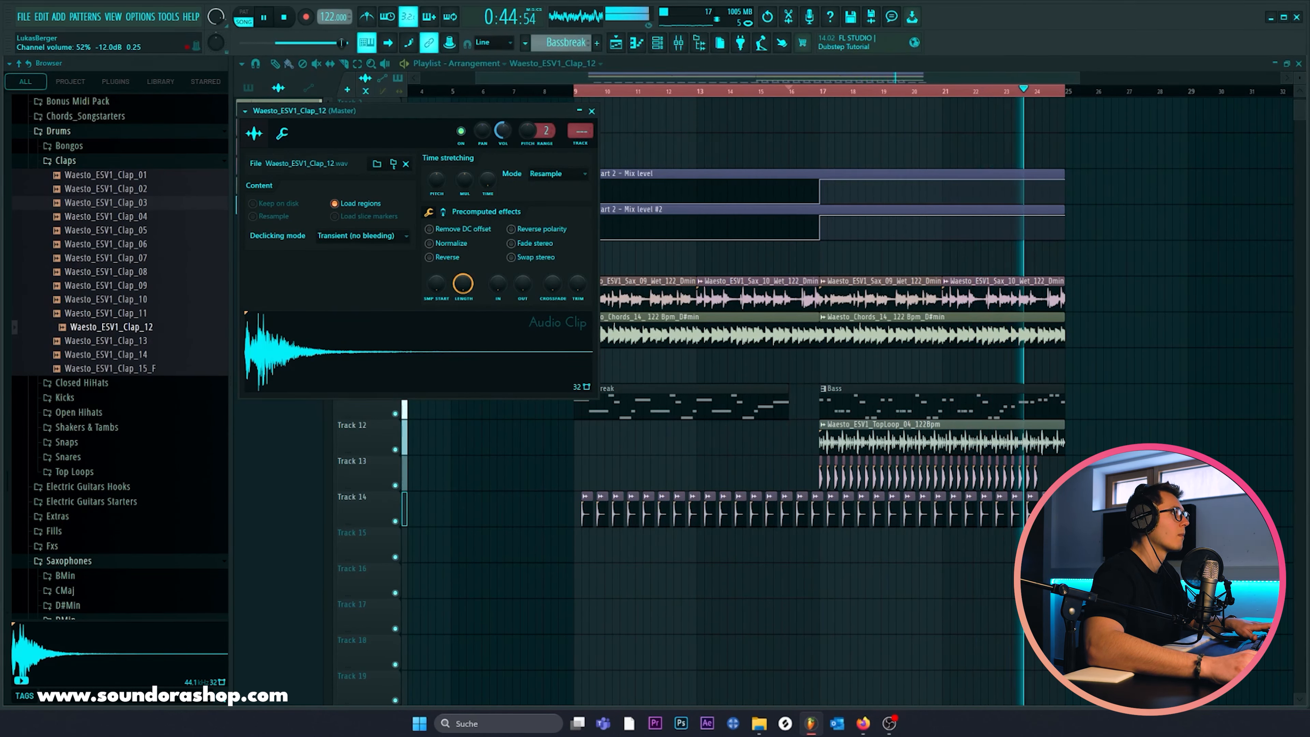
click(591, 112)
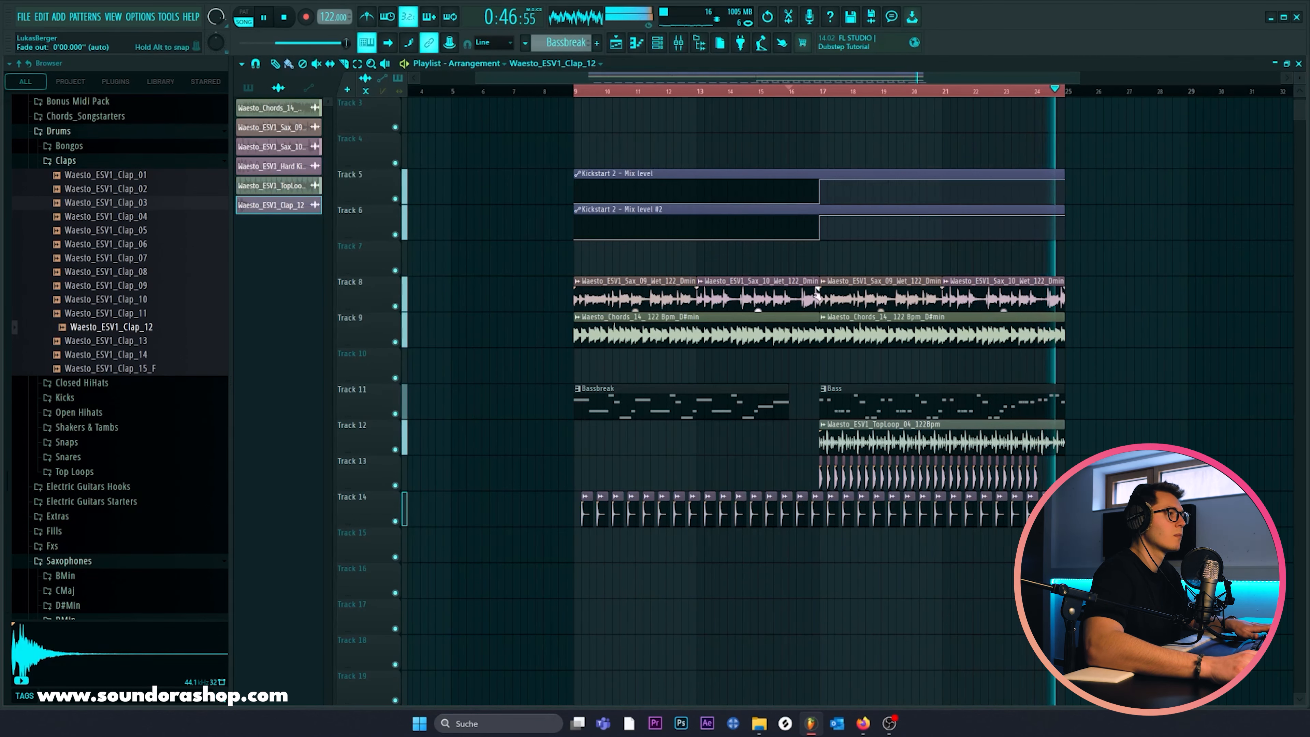
key(space)
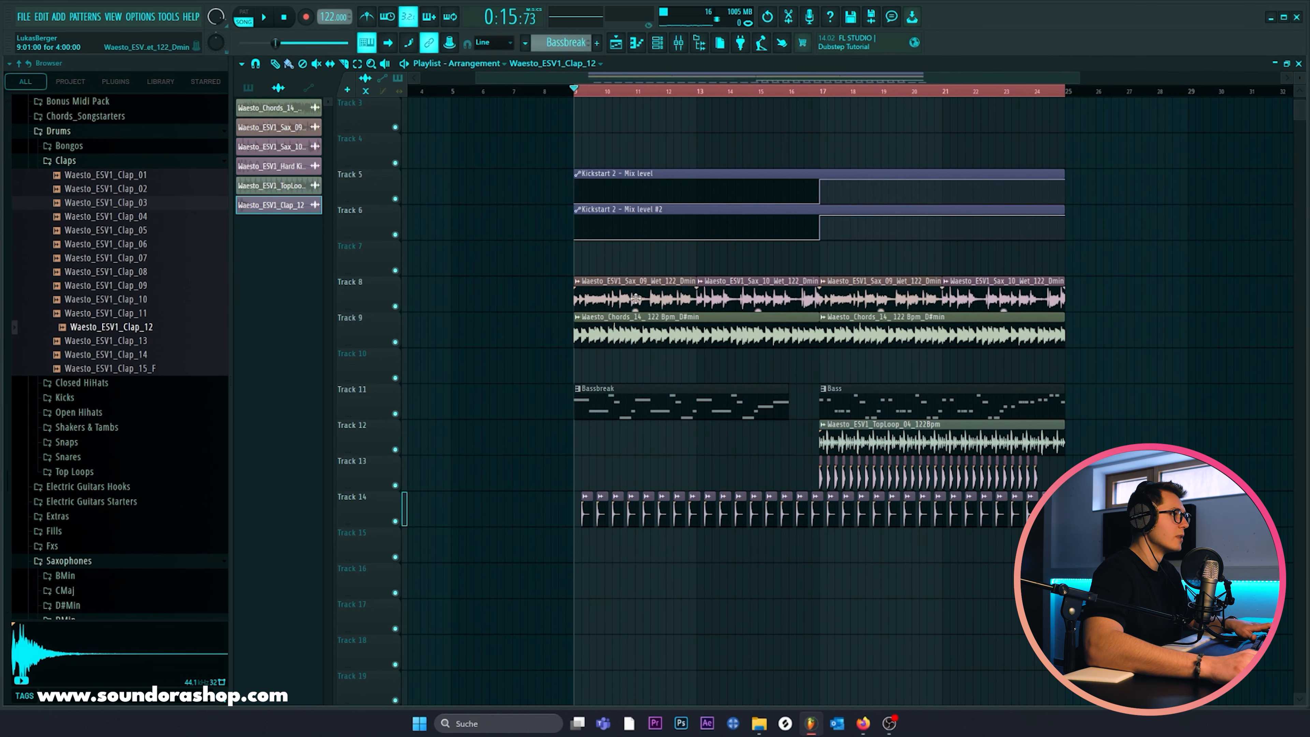
Step: Pick Waesto_ESV1_Transition_Glitter_01 from the Fxs Transitions folder and place it on Track 16 starting just before bar 9
scroll(93, 227, up, 2)
click(77, 216)
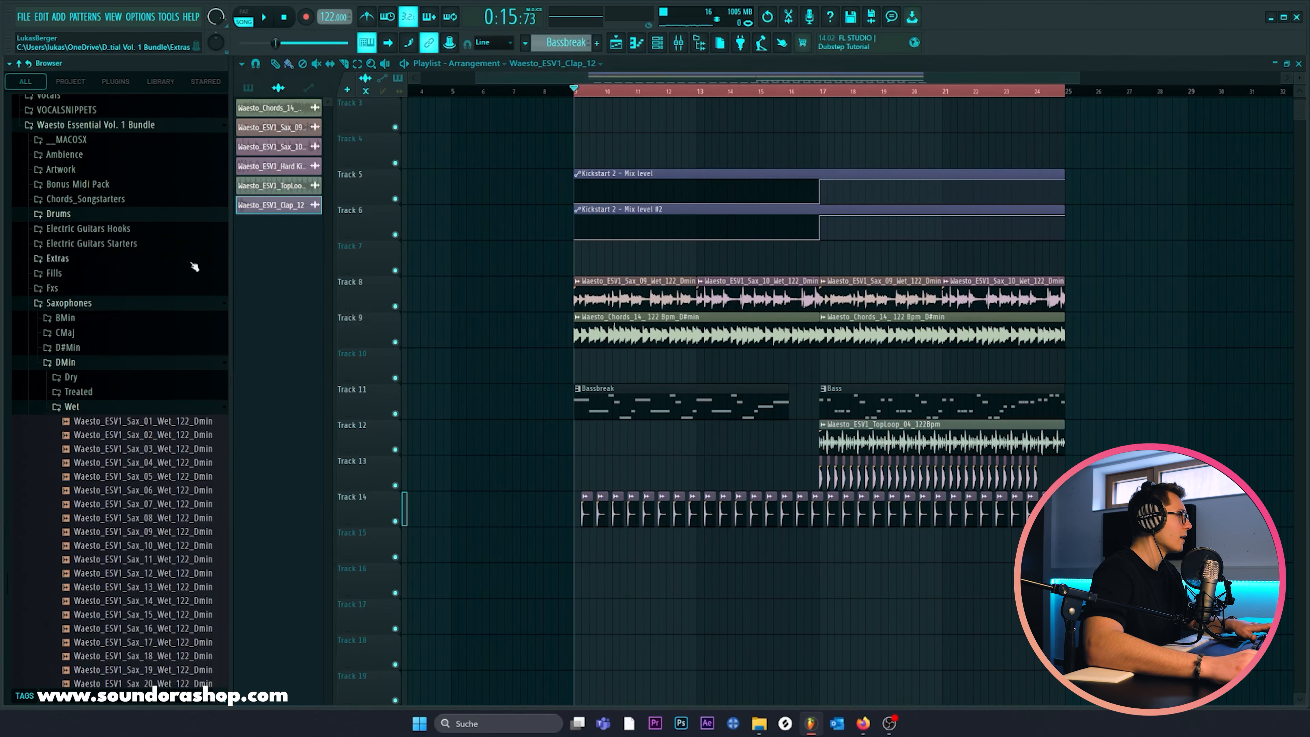
click(76, 303)
click(86, 384)
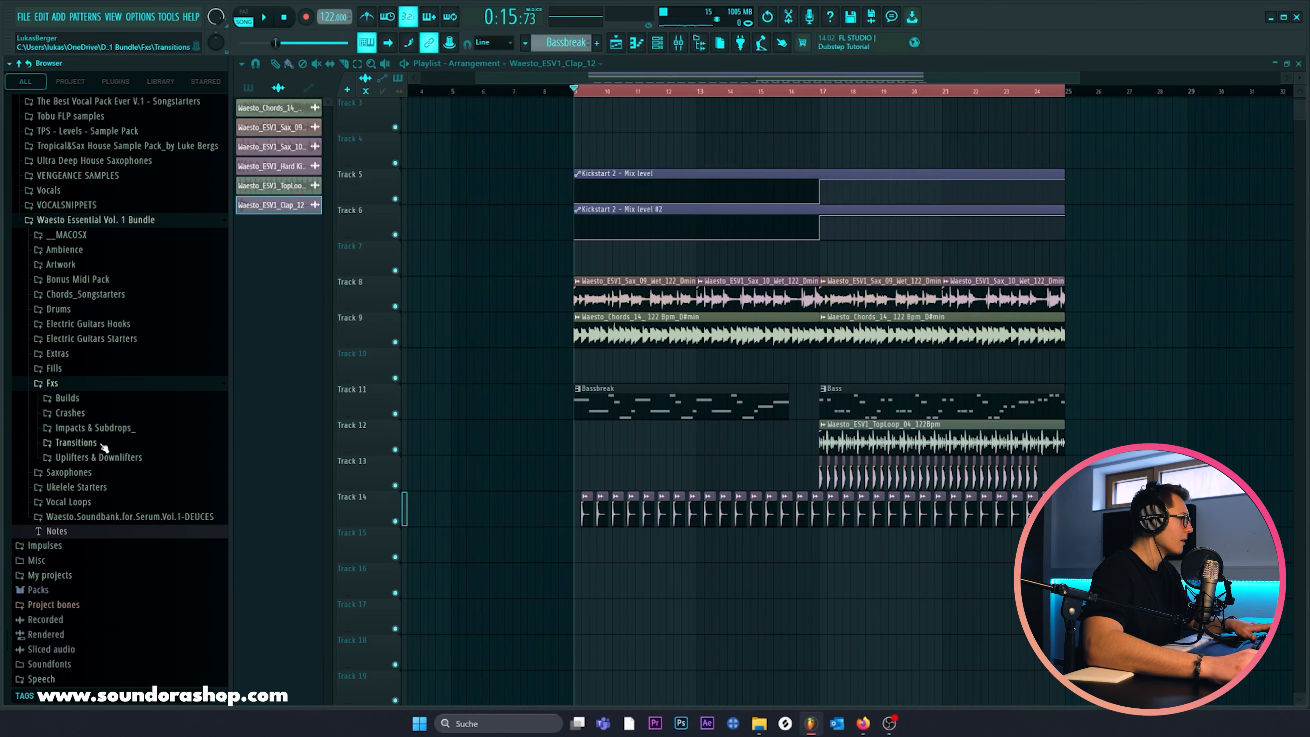
click(114, 442)
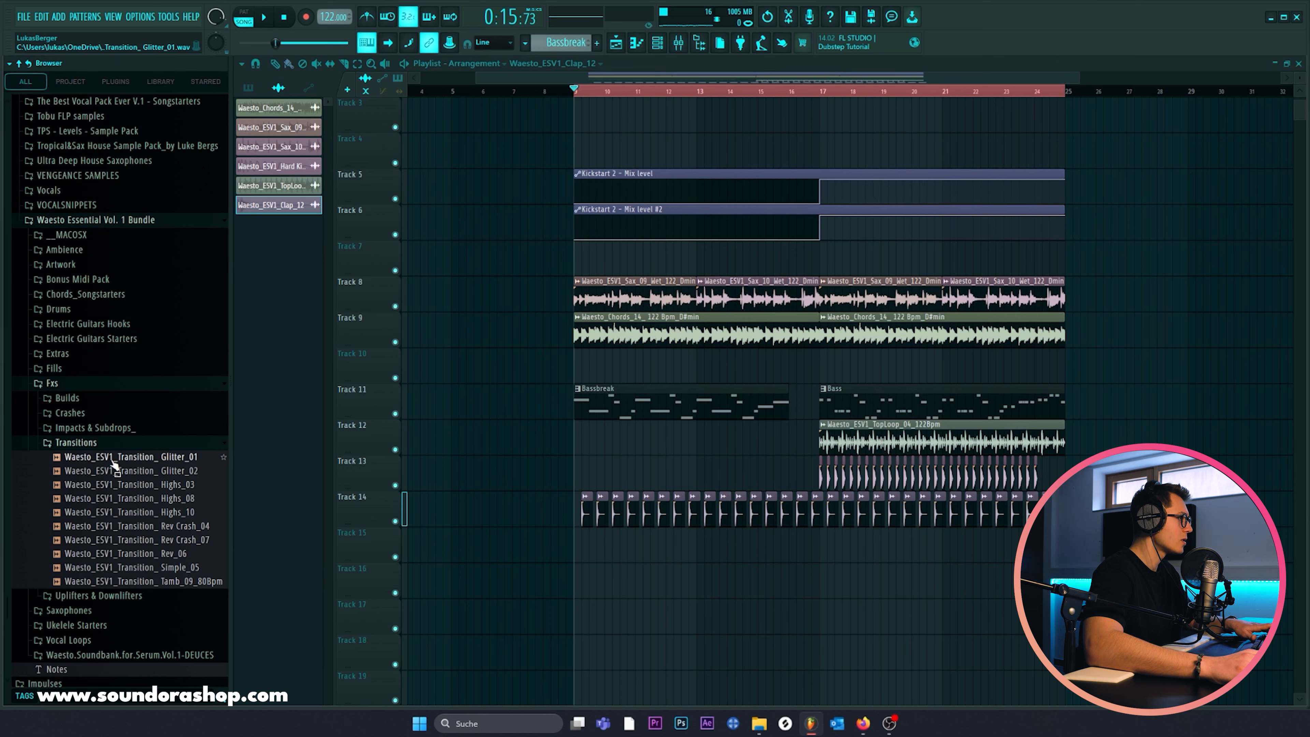
click(113, 458)
drag(115, 464, 576, 566)
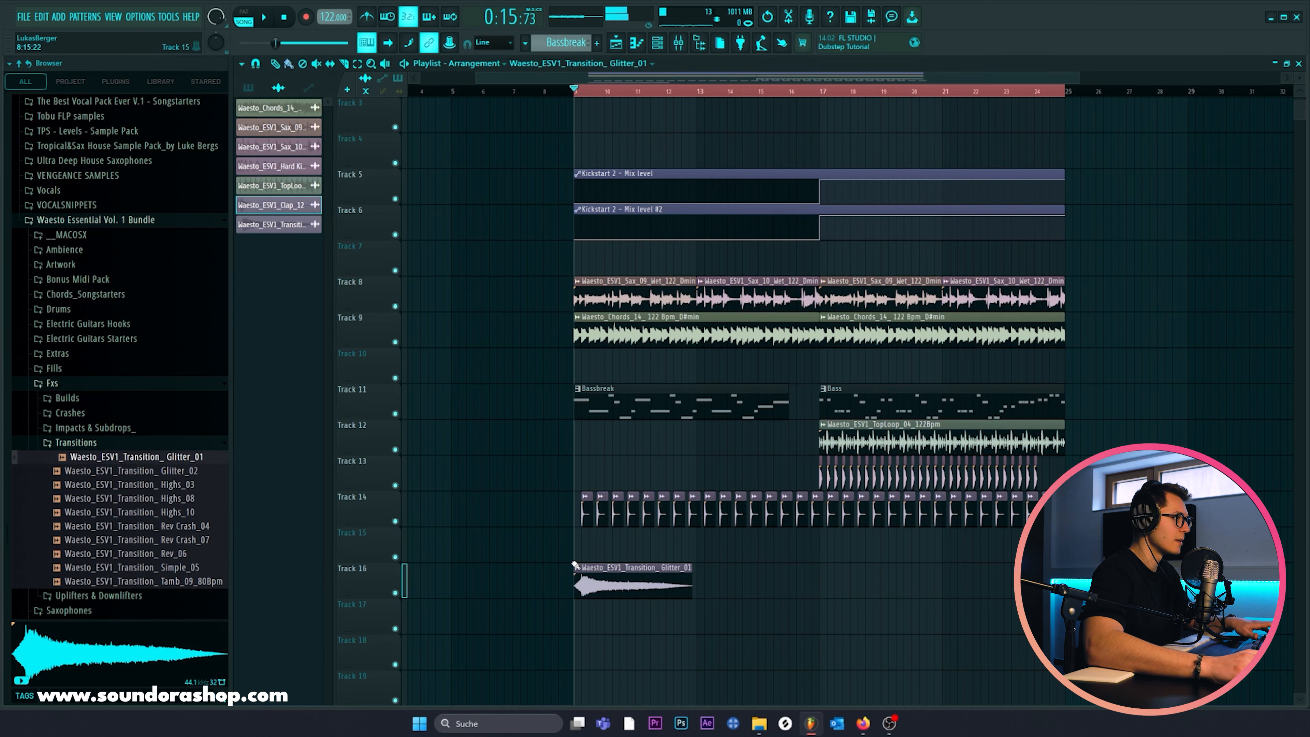
Step: Set the glitter transition's channel volume to about 21% and copy its clip on Track 16 to just before bar 17
double_click(596, 579)
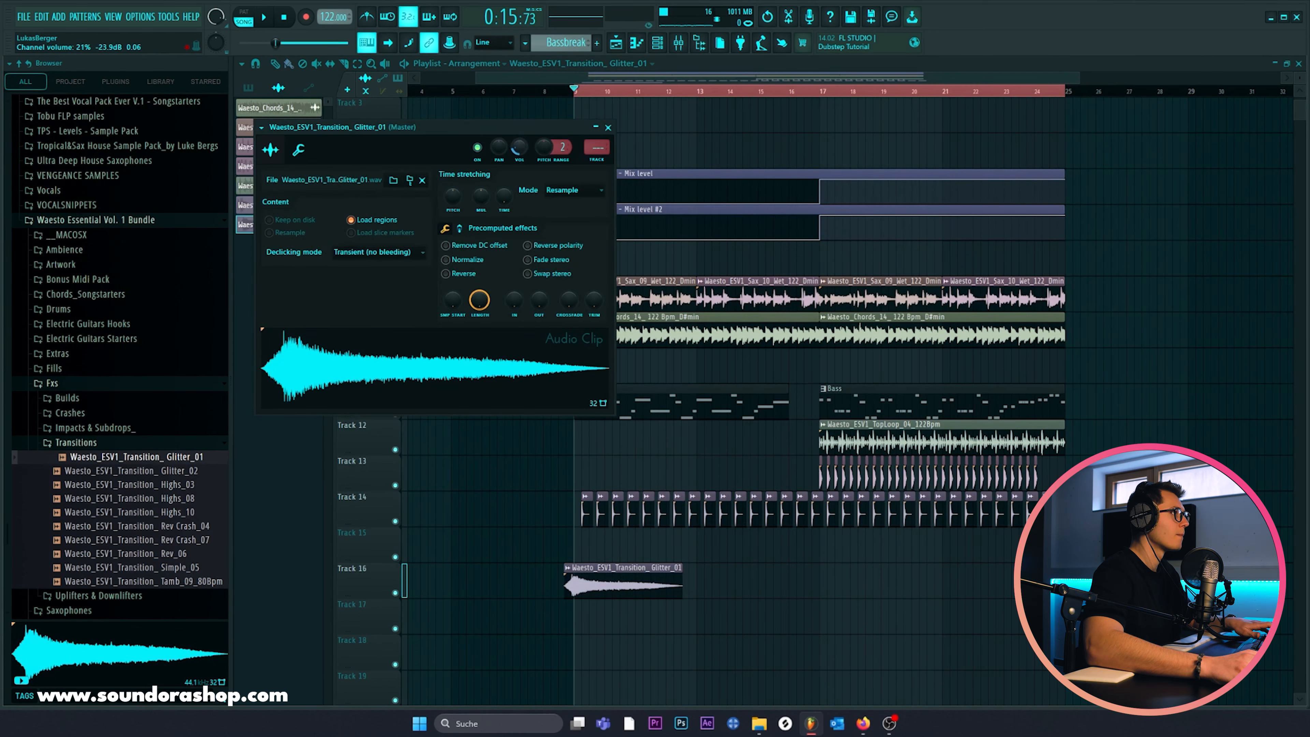
drag(767, 581, 813, 581)
click(802, 91)
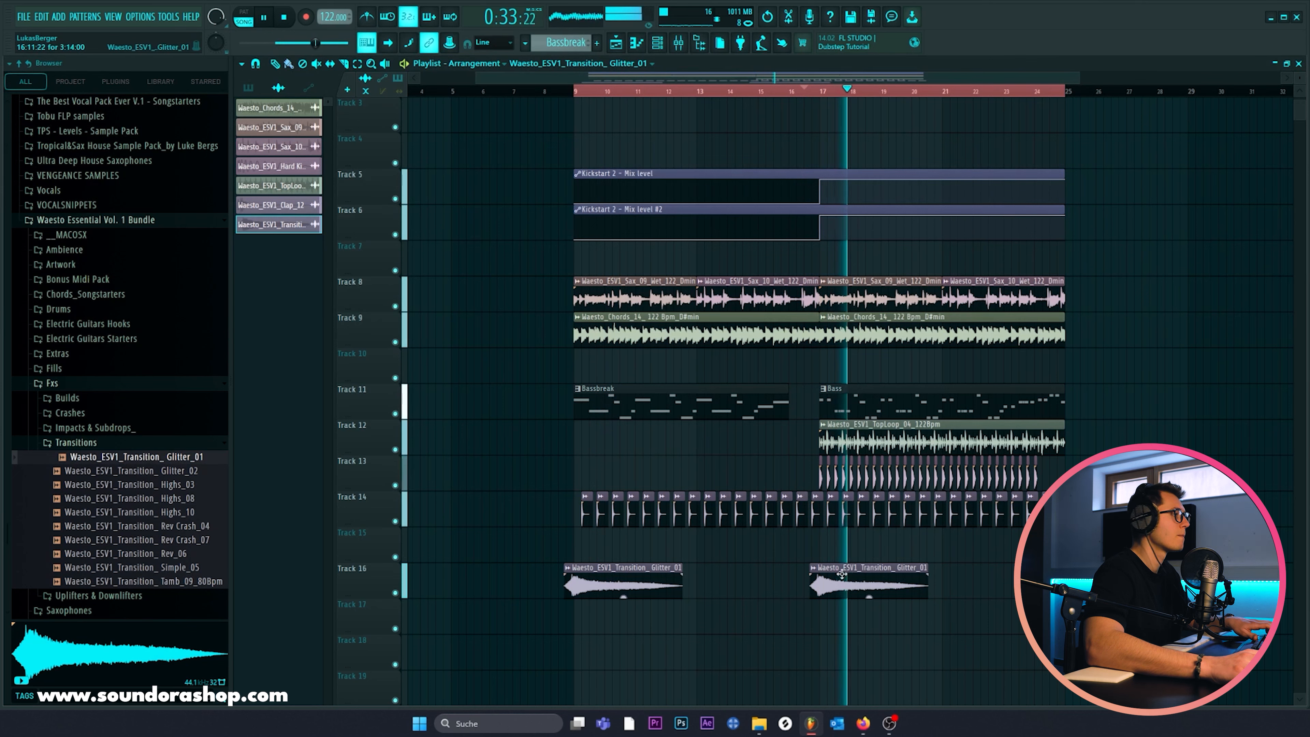
click(90, 444)
key(space)
Step: Audition samples in the Fxs Builds folder and place Waesto_ESV1_FX_Build_01_122 on Track 15 just before bar 13
click(90, 401)
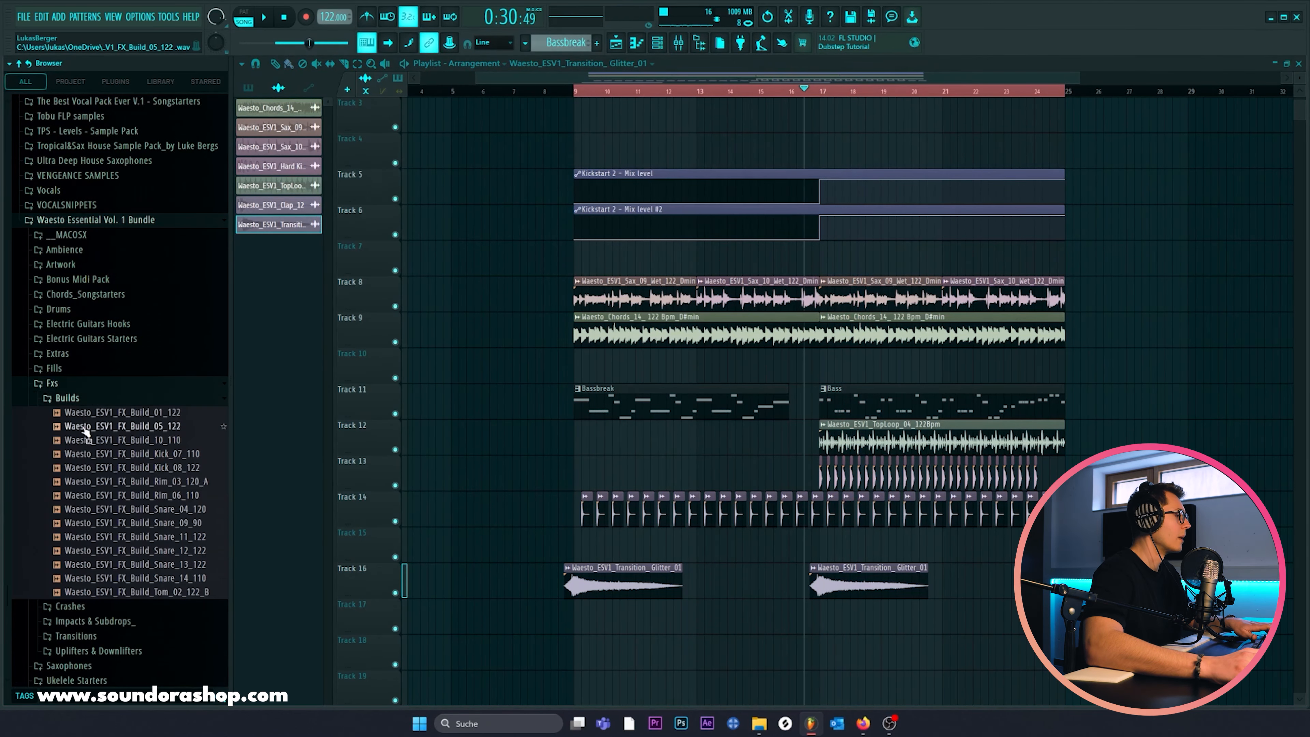
click(145, 443)
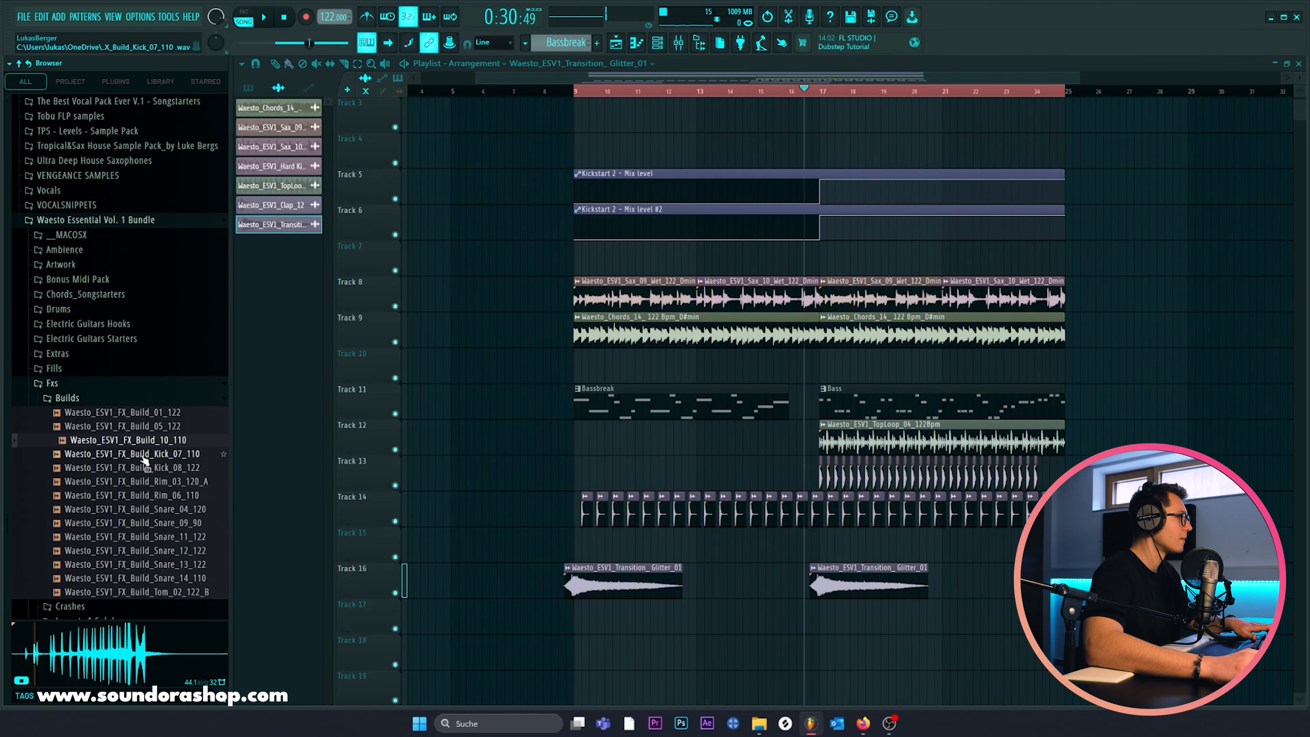
click(133, 429)
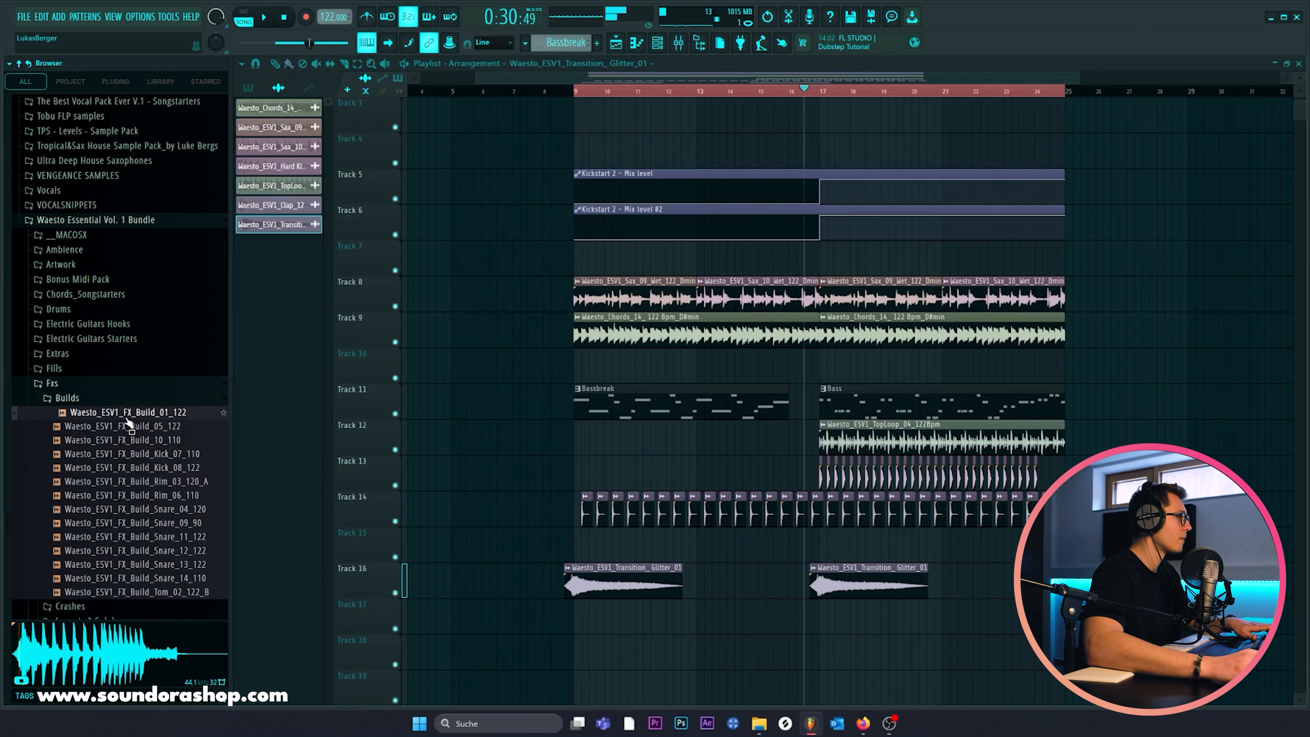
click(123, 470)
drag(128, 413, 696, 533)
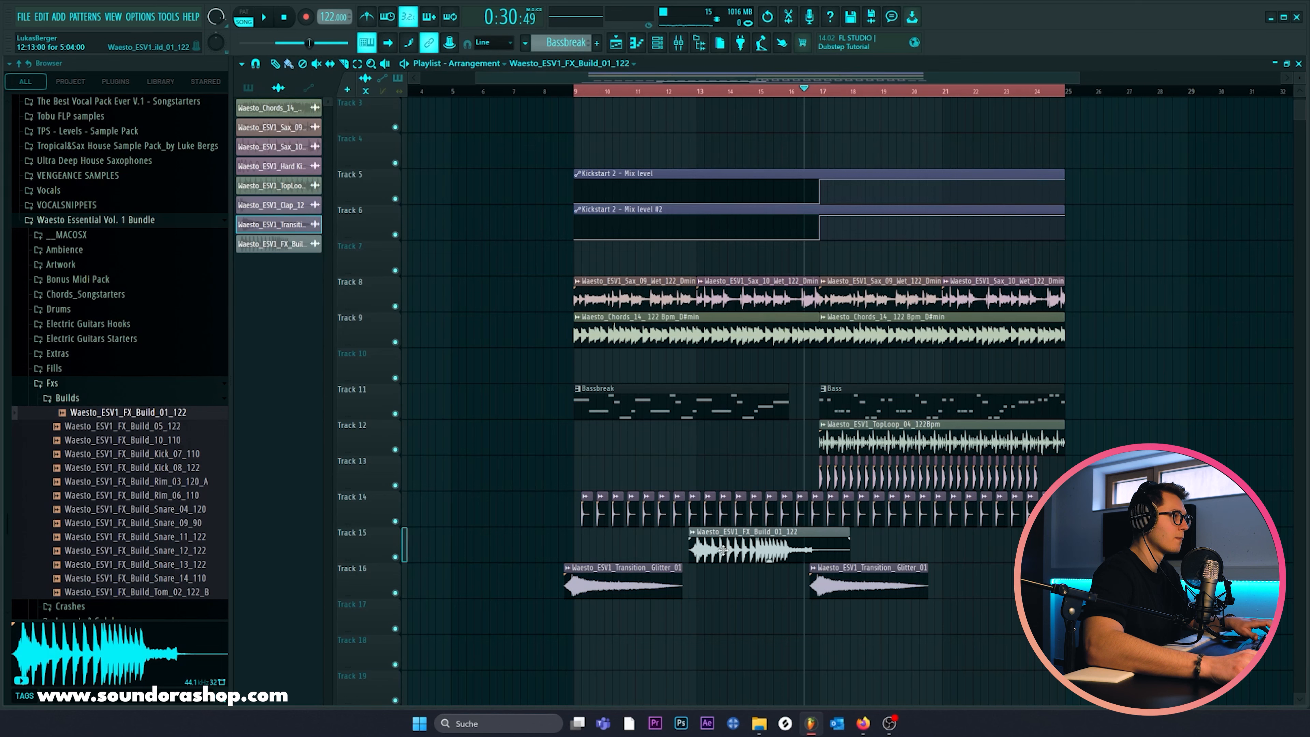
Step: Set the Track 15 build's channel volume to about 58% while the arrangement plays
double_click(746, 540)
key(space)
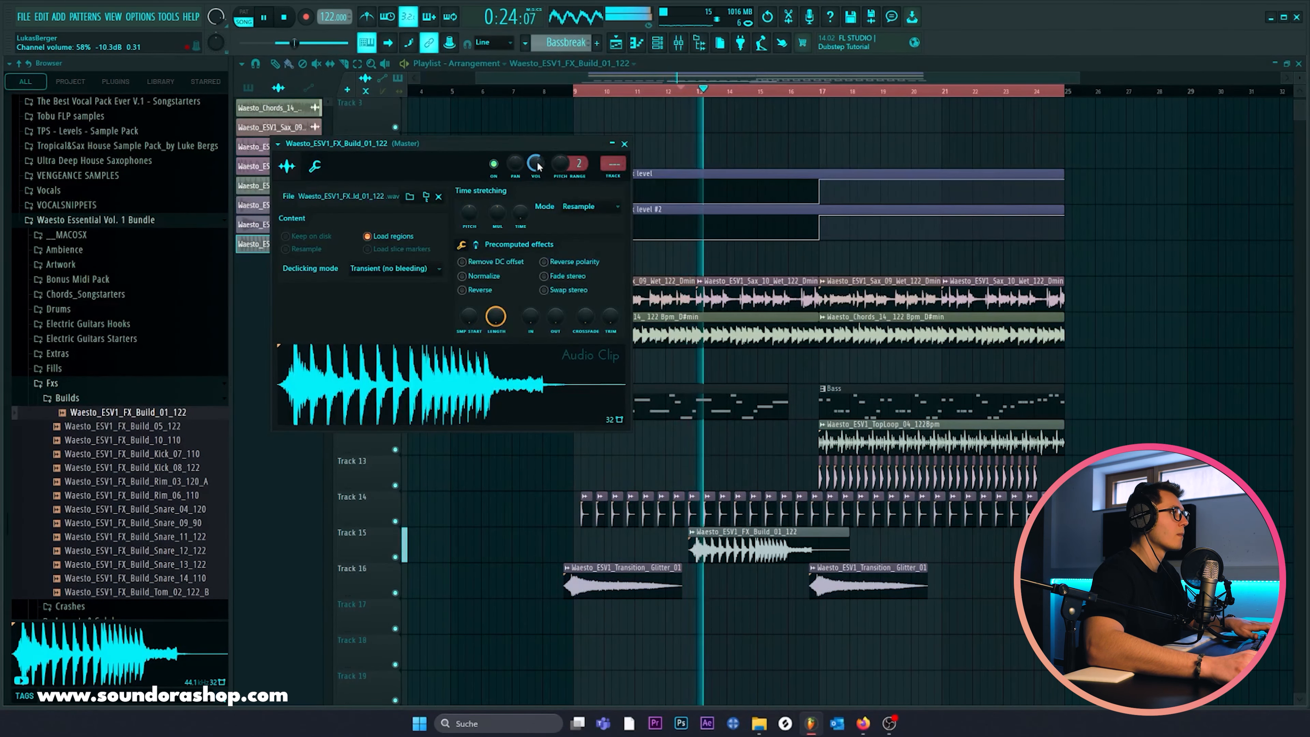
key(space)
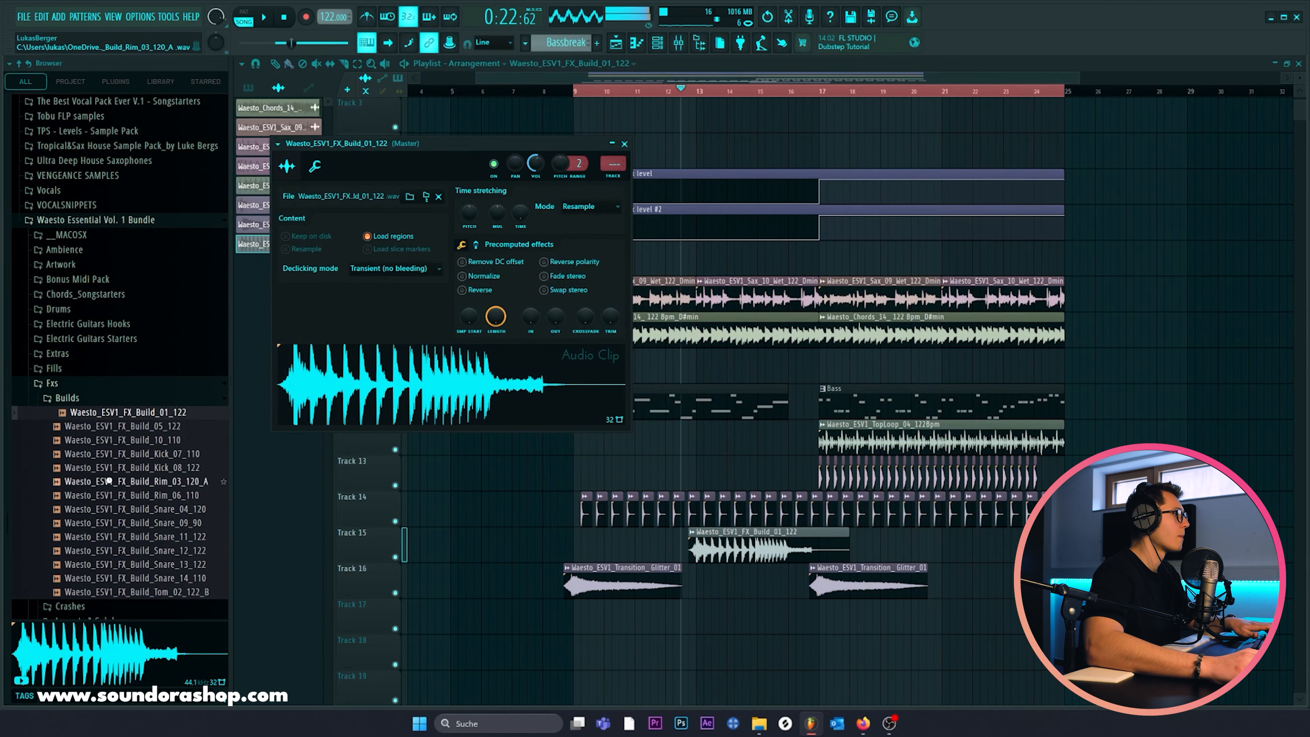
Step: Audition the kick, rim and snare builds and replace the Track 15 build sample with Waesto_ESV1_FX_Build_Snare_12_122
click(125, 469)
click(133, 495)
click(139, 508)
click(141, 523)
click(146, 537)
scroll(146, 540, down, 3)
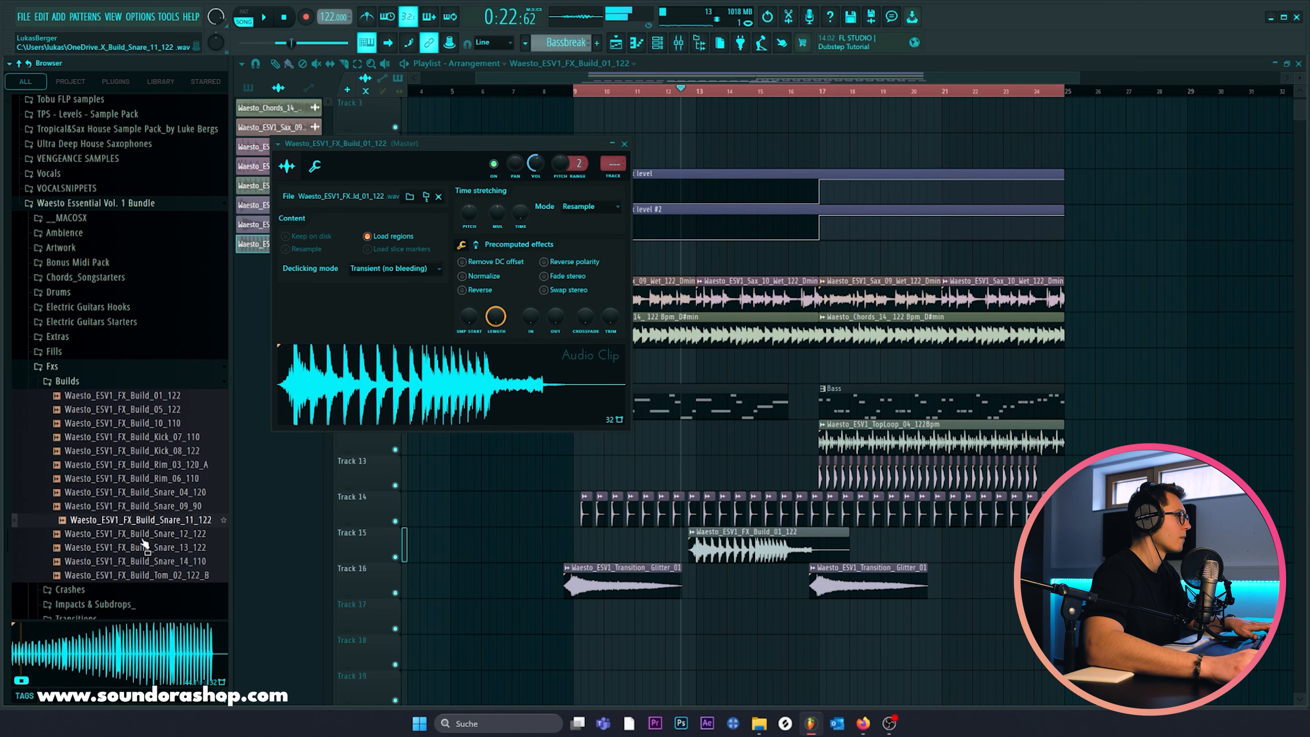
click(141, 495)
click(132, 481)
click(130, 467)
middle_click(130, 466)
Step: Align the snare build clip to start at bar 13 and set its channel volume to about 51%
key(space)
drag(753, 549, 762, 548)
double_click(762, 549)
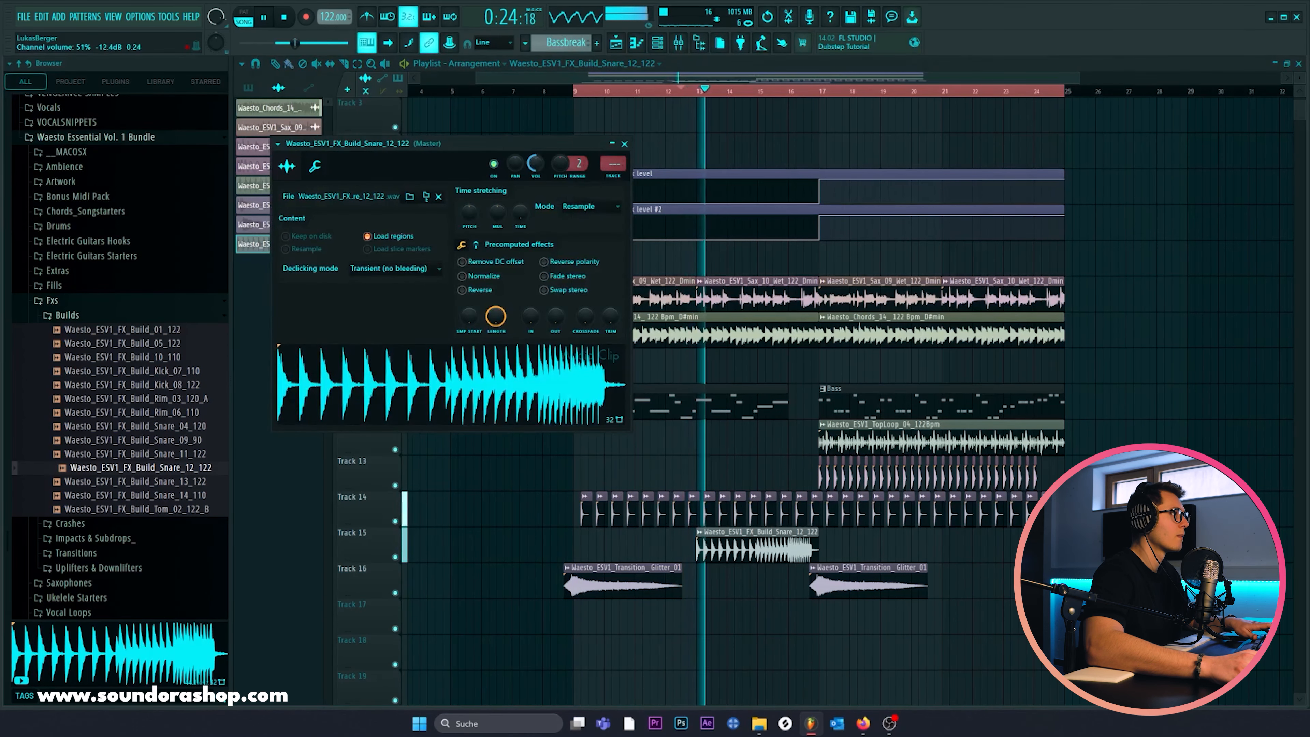
click(624, 143)
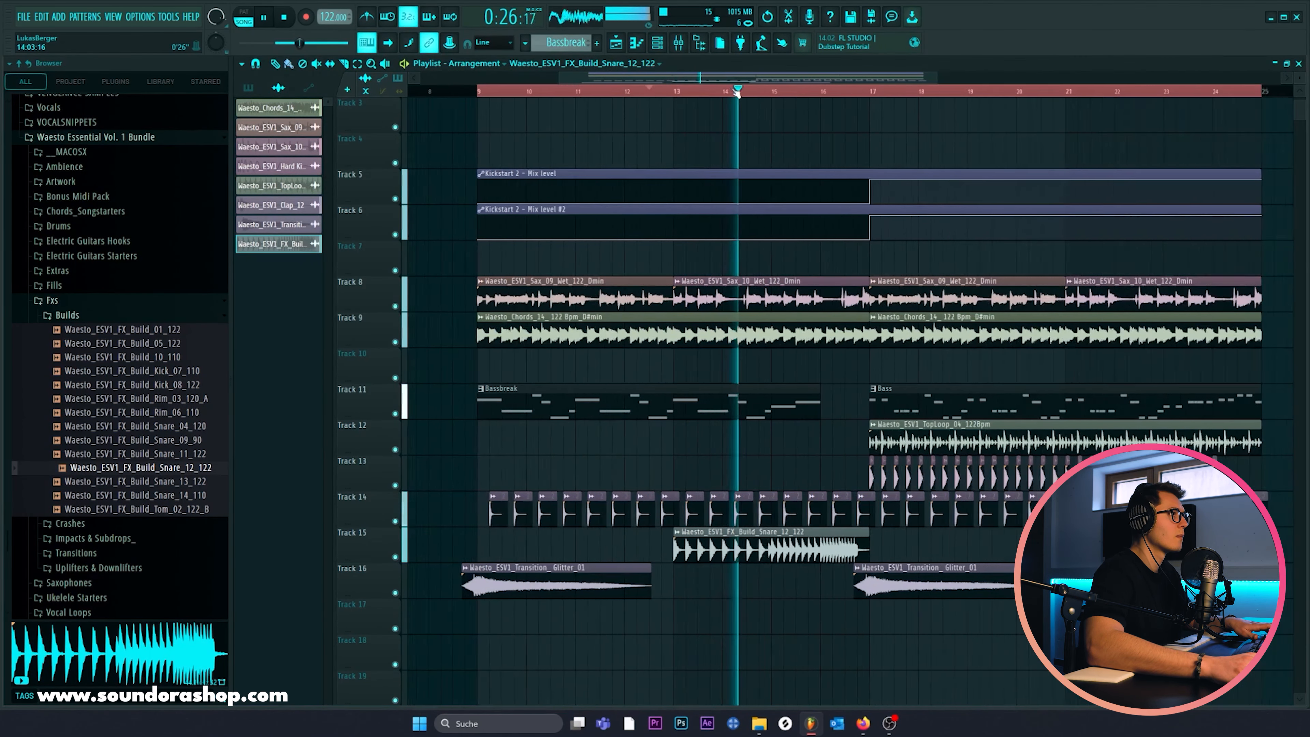
Step: Stop playback and place a Waesto_ESV1_Hard Kick_04 clip on Track 13 at bar 13
scroll(738, 464, up, 2)
key(space)
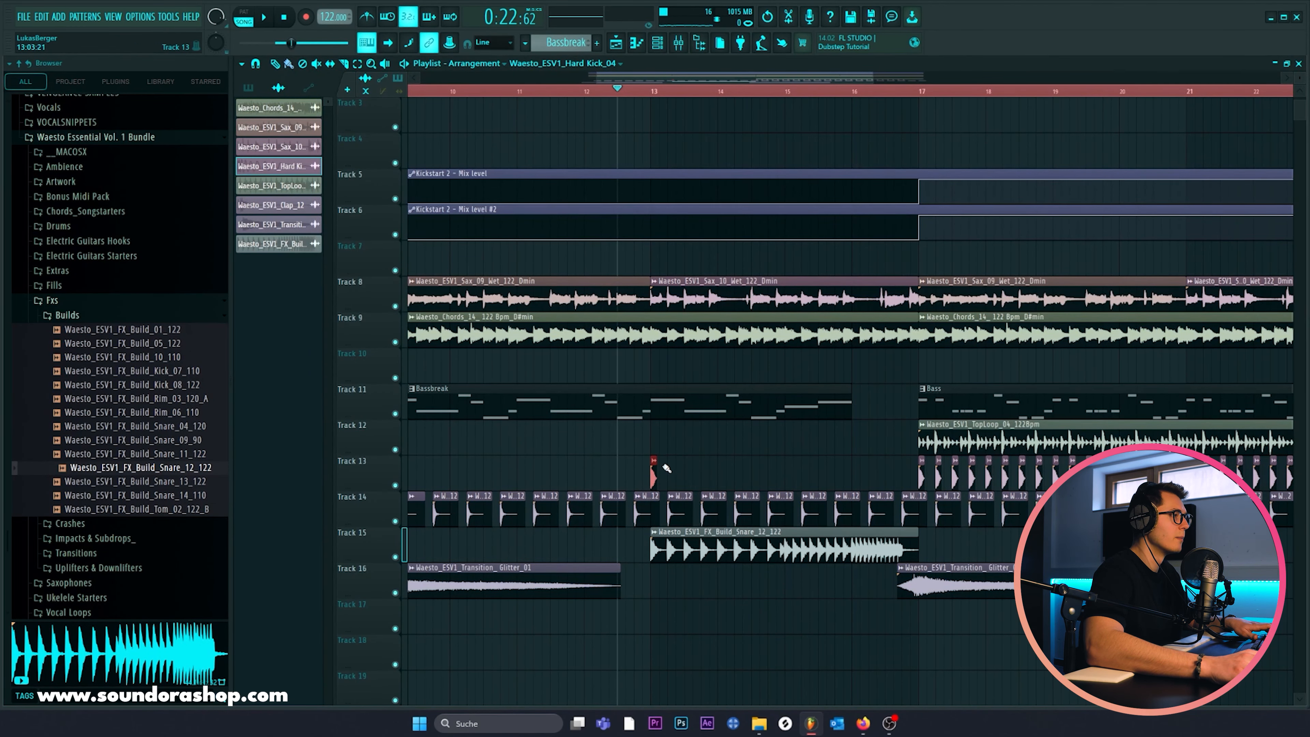
scroll(686, 98, up, 2)
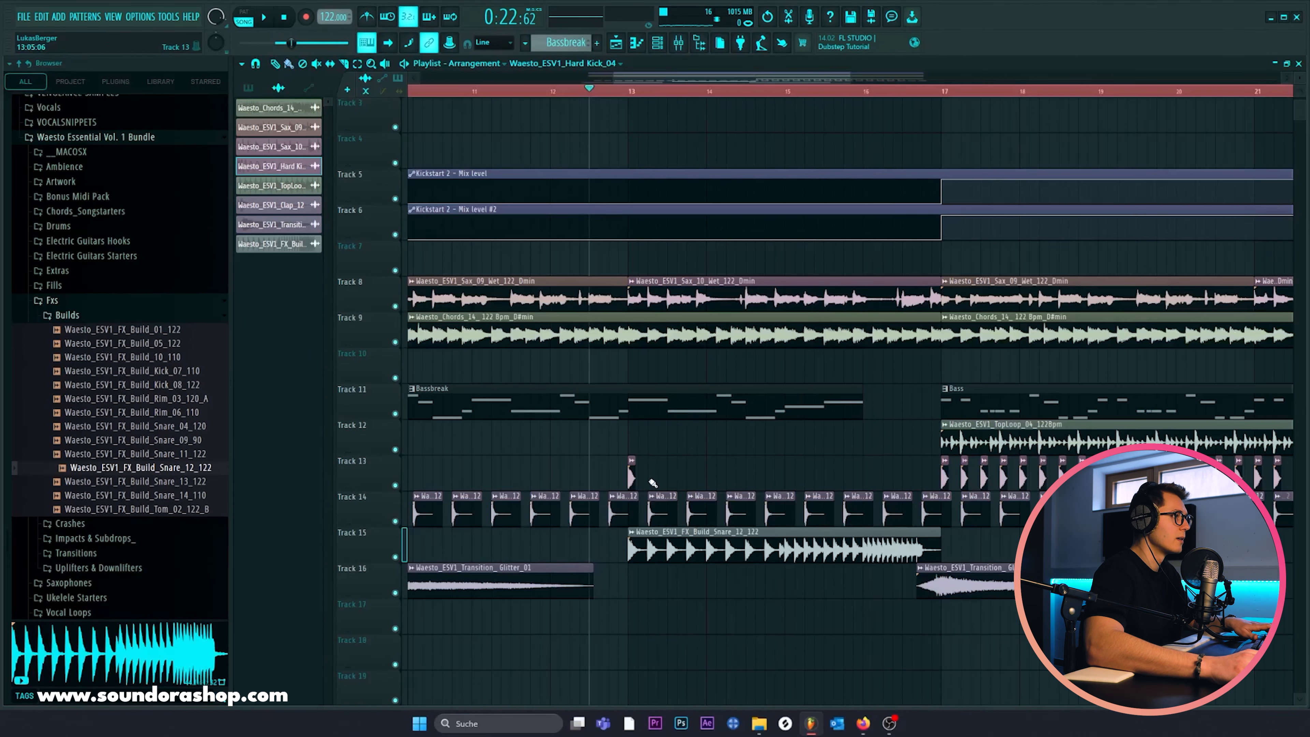
scroll(603, 90, down, 3)
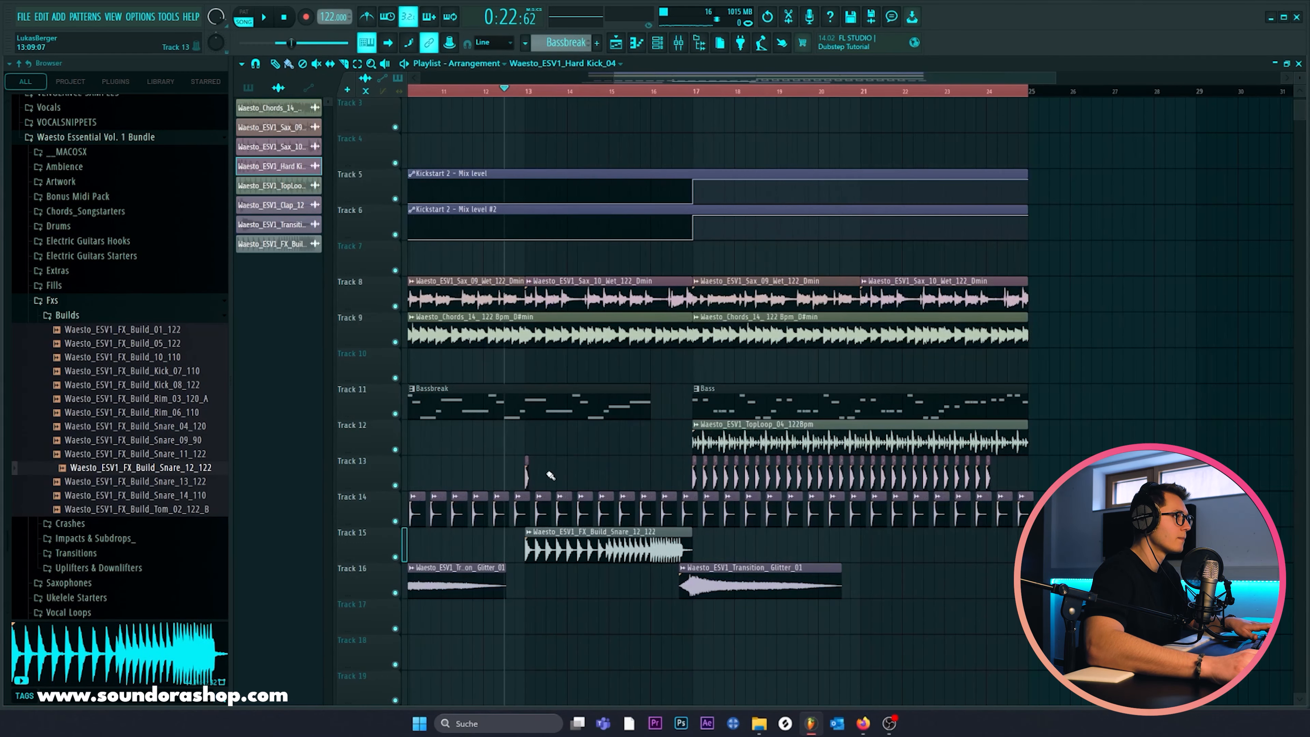
Step: Make the Track 13 kick clip at bar 13 unique and recolour it bright purple
right_click(527, 466)
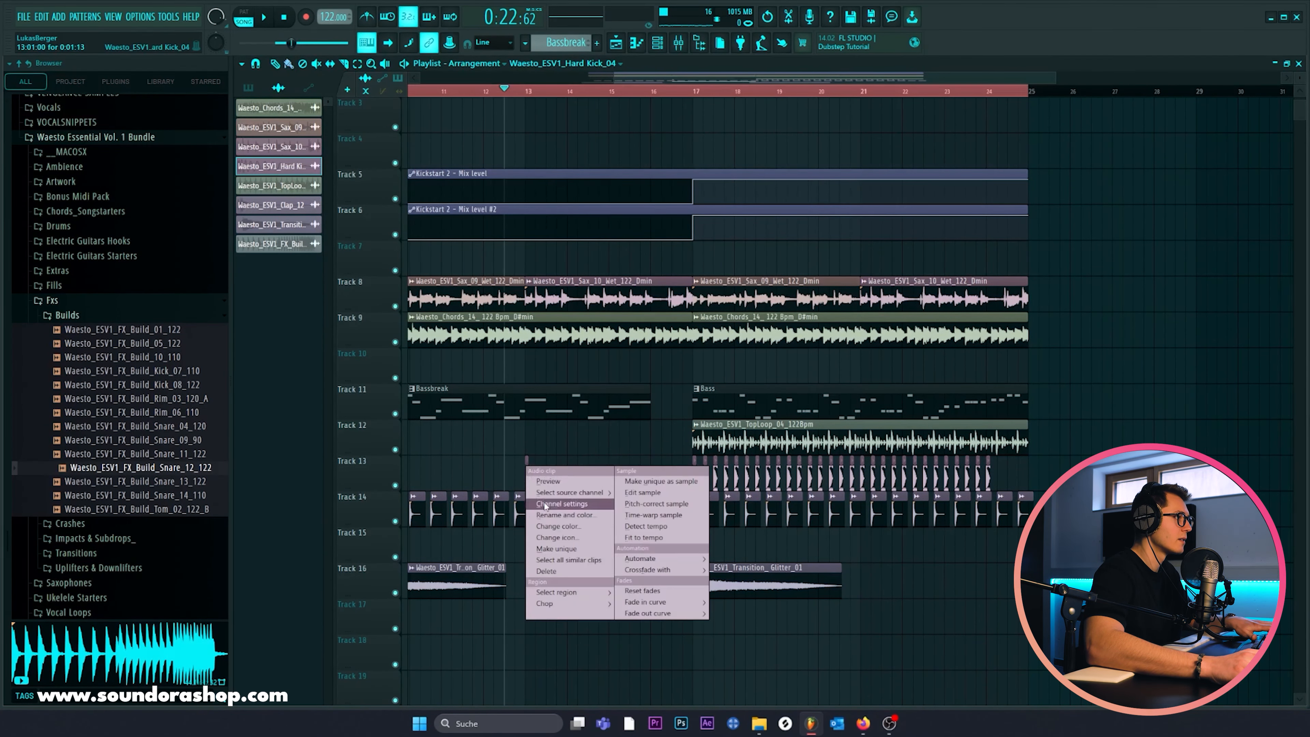
click(560, 549)
right_click(527, 464)
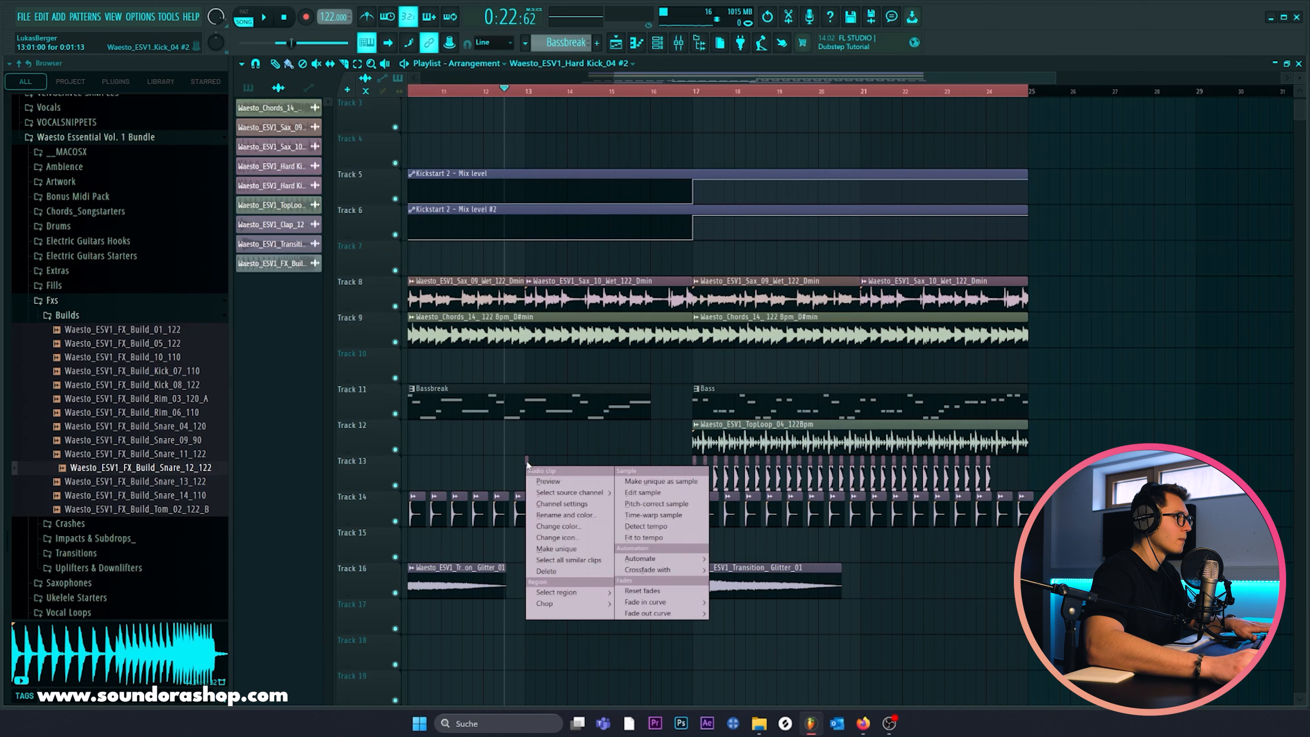
click(565, 515)
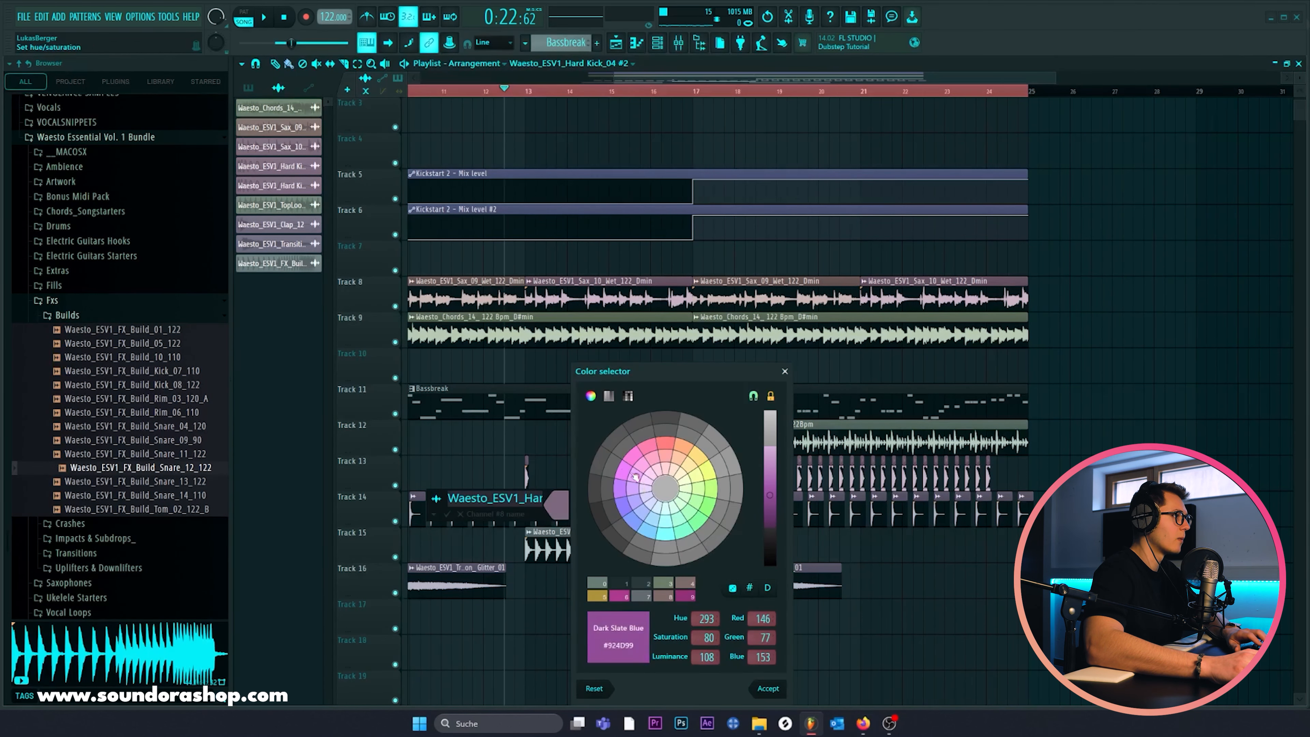
click(636, 477)
key(Return)
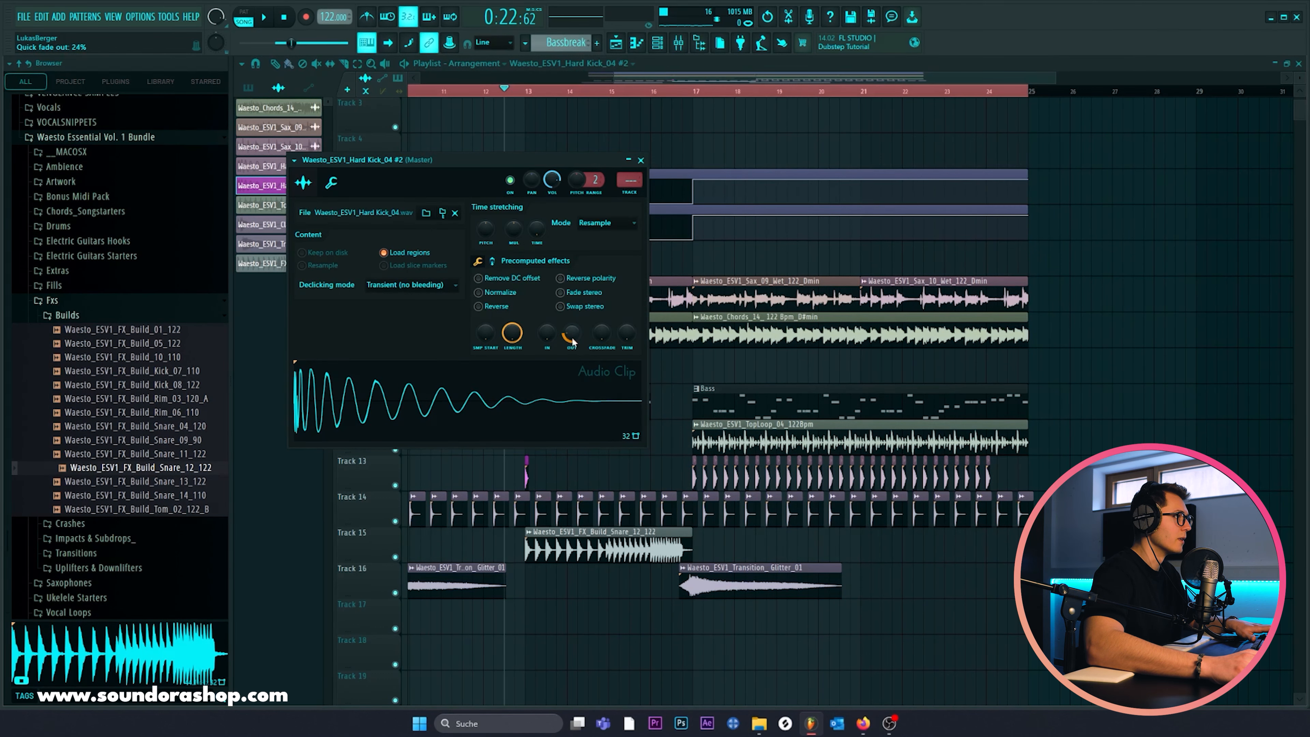
Step: Add a quick fade-out to the purple kick and repeat it every beat from bar 13, then every half beat through bar 15
key(Escape)
key(space)
drag(531, 472, 598, 481)
scroll(591, 111, up, 4)
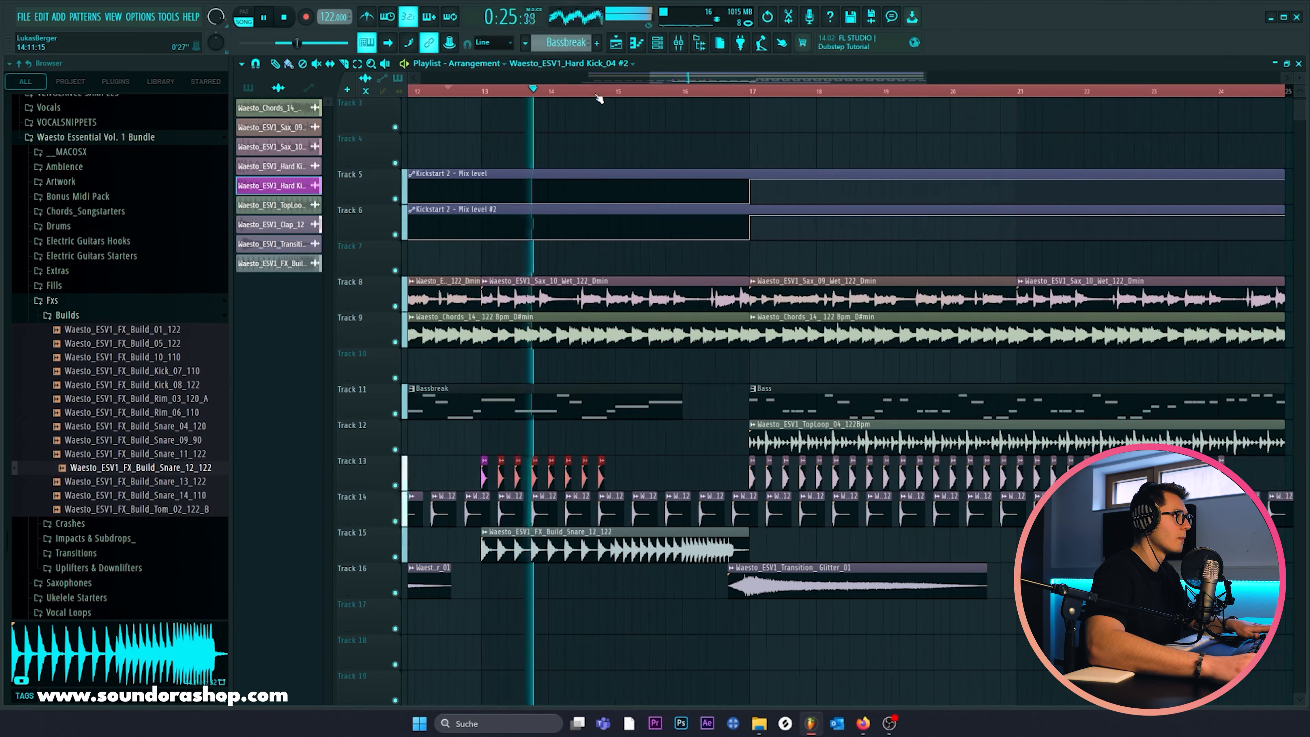
drag(643, 475, 771, 477)
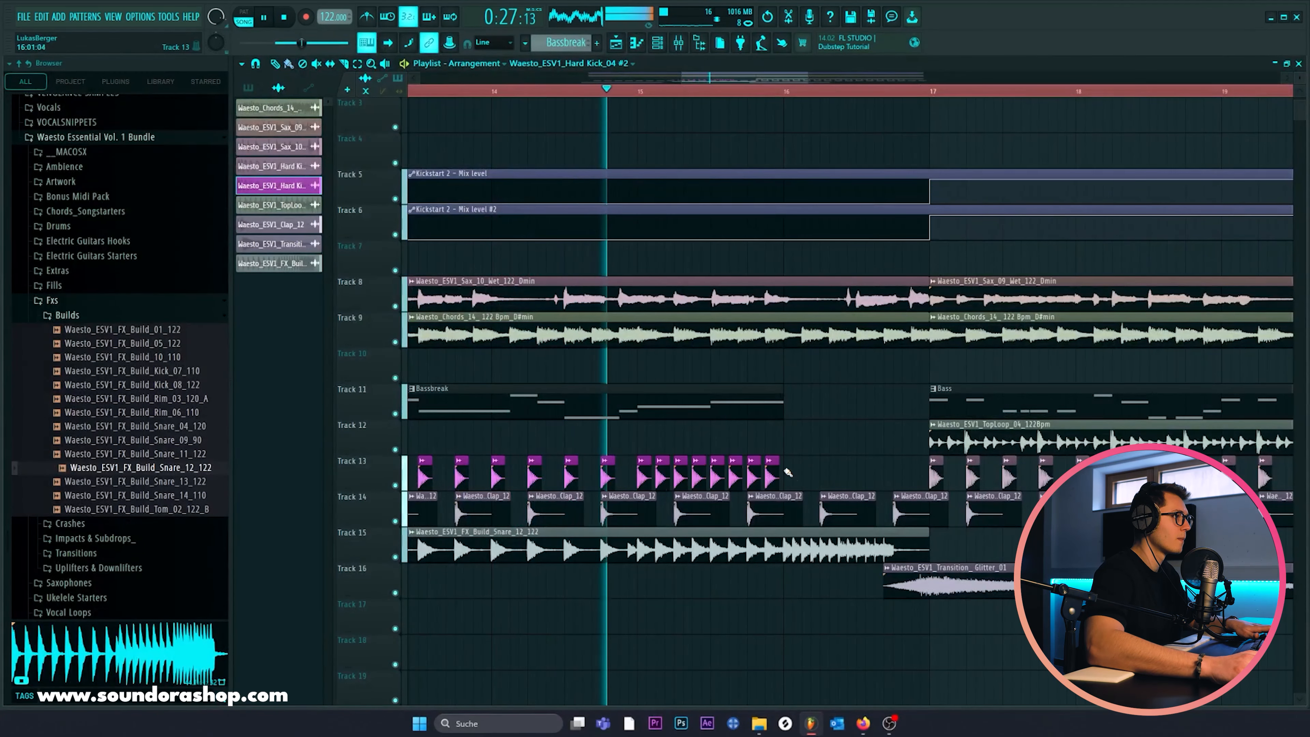
Step: Check the purple kick's channel settings and listen to the build-up leading into bar 17
double_click(771, 474)
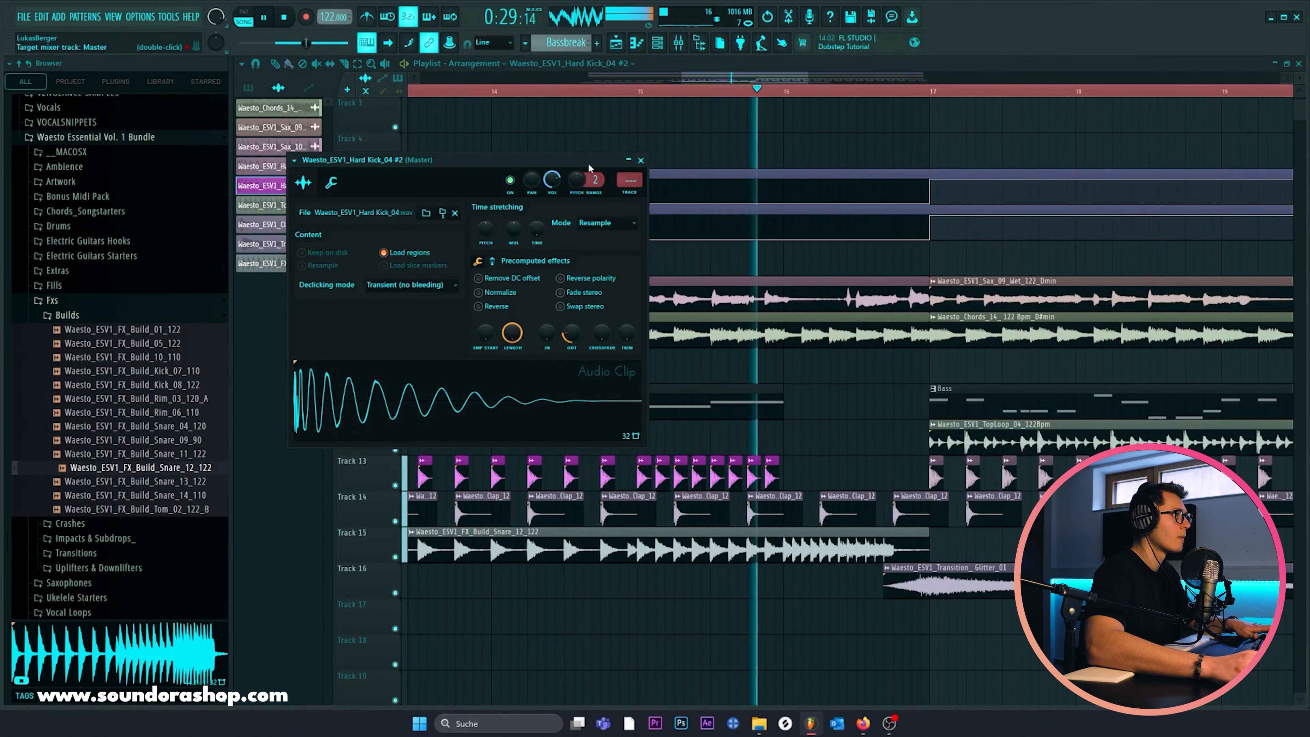
click(641, 160)
scroll(663, 98, down, 2)
scroll(665, 97, down, 1)
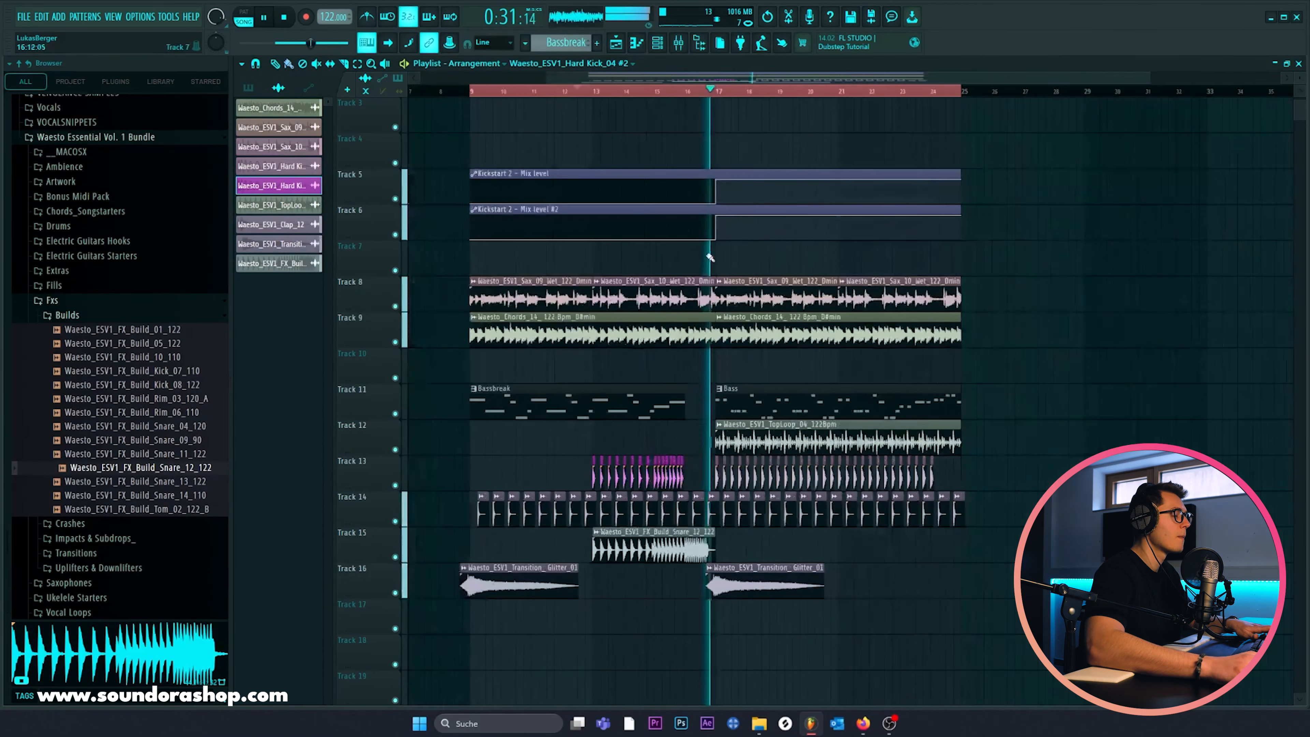
scroll(690, 92, down, 1)
key(space)
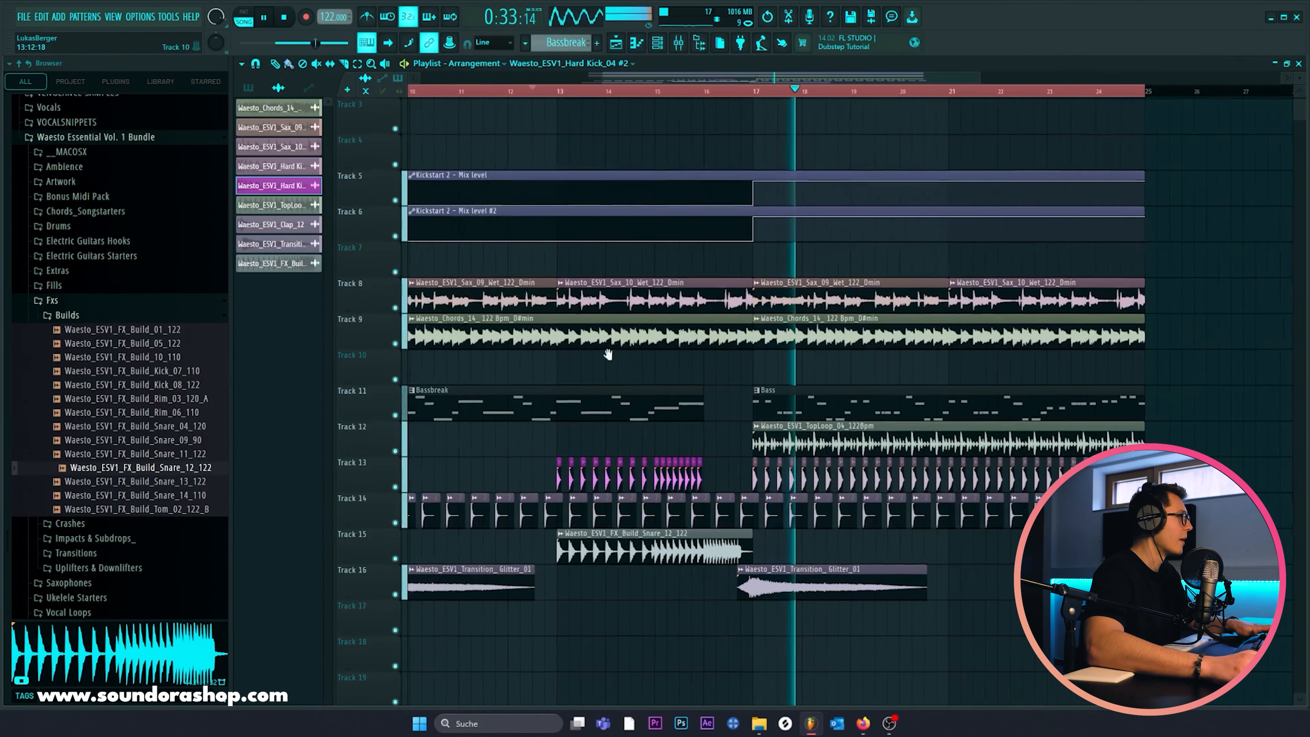
Step: Audition samples in the Fills folder and place Waesto_ESV1_14_Fill_120bpm on Track 17 in the half bar before bar 17
click(67, 315)
click(93, 237)
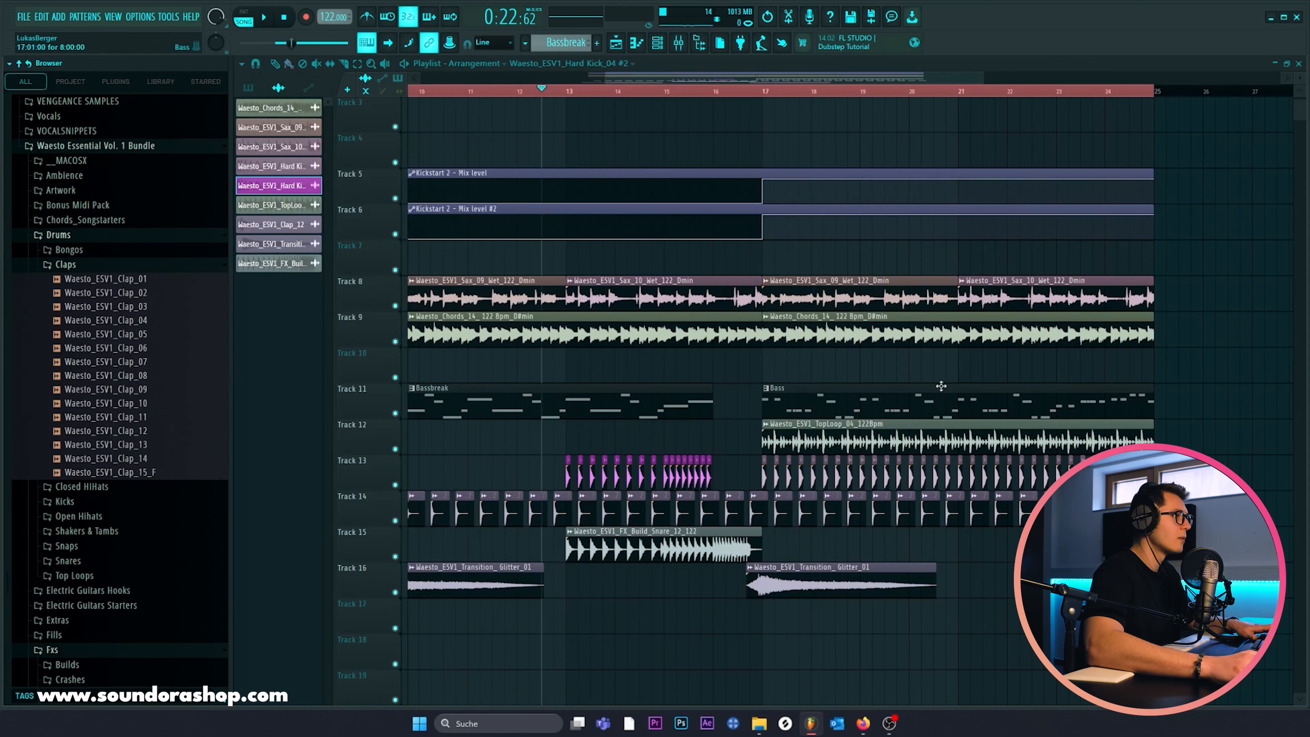
click(75, 268)
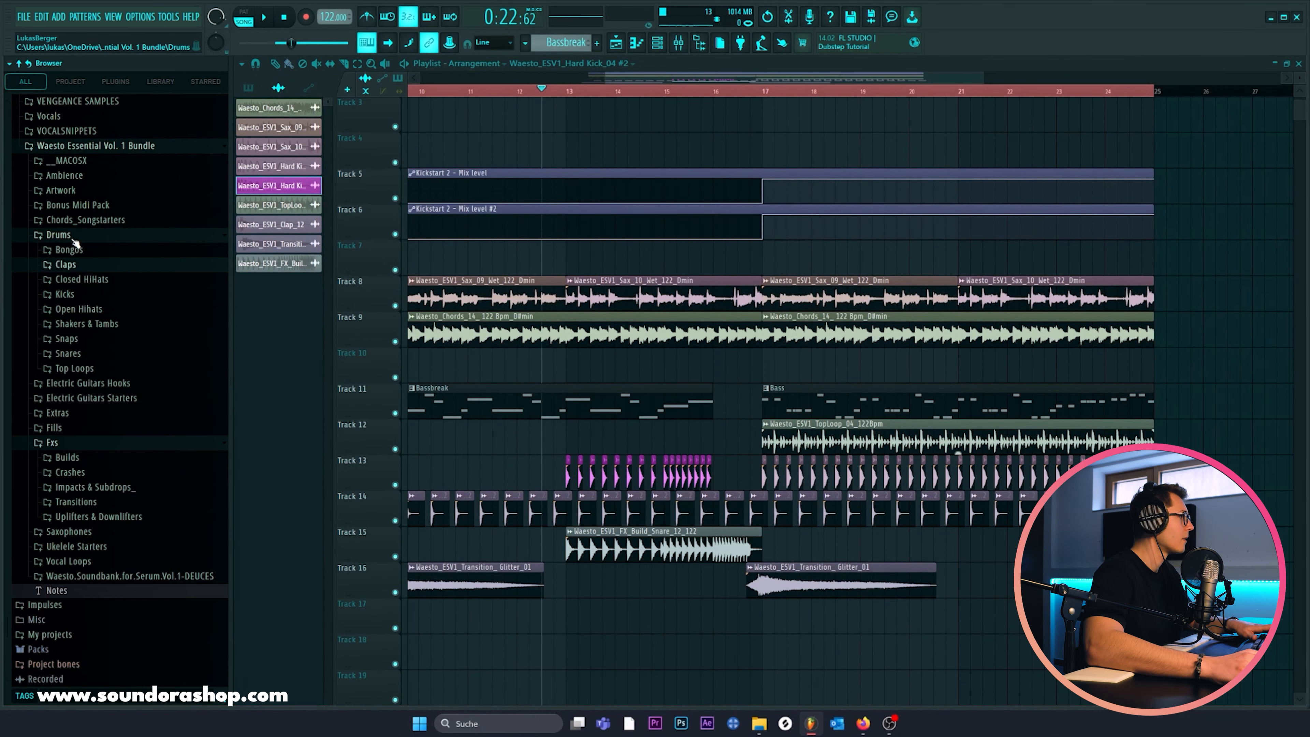
click(59, 236)
click(80, 298)
click(103, 335)
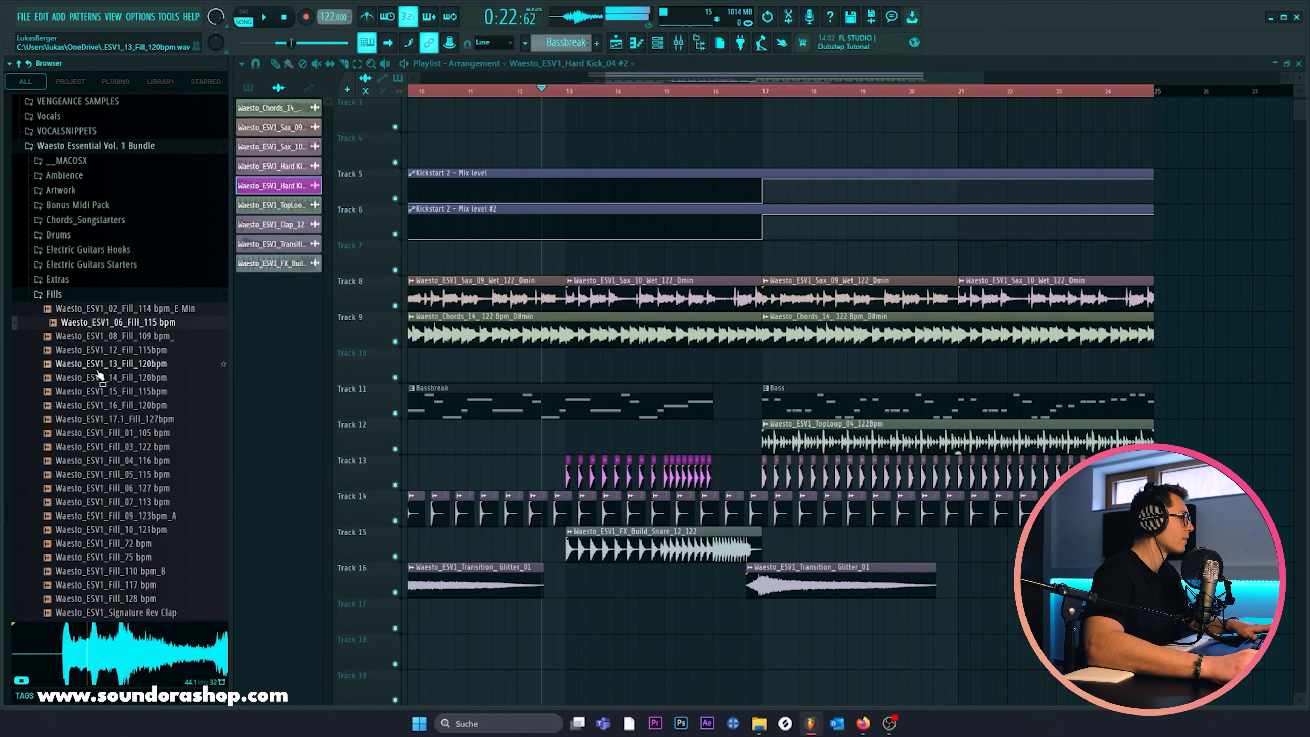
click(94, 380)
drag(733, 359, 741, 609)
Step: Fit the Track 17 fill to the project tempo using the estimated 120 BPM and play the build-up
click(741, 605)
click(774, 618)
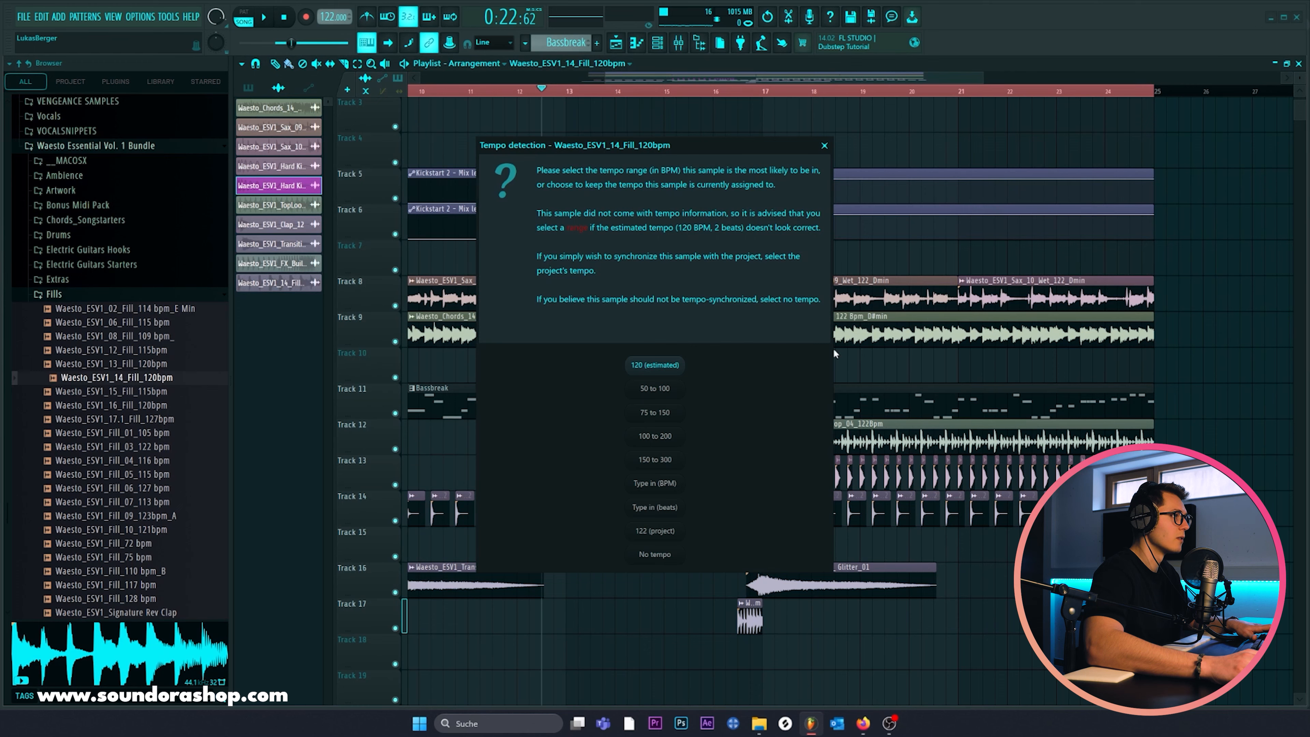
click(662, 371)
key(space)
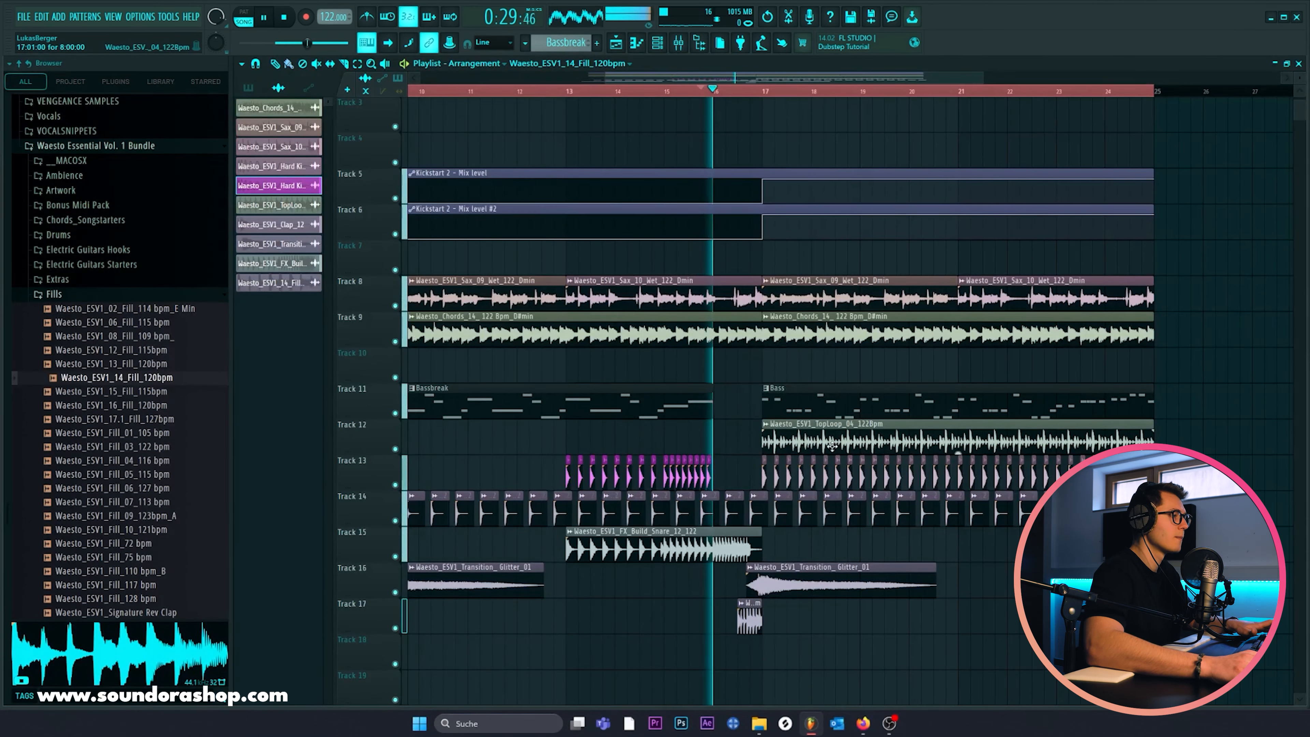
Step: Open the Track 17 fill's channel settings and listen to the transition into bar 17
scroll(753, 545, down, 2)
double_click(752, 550)
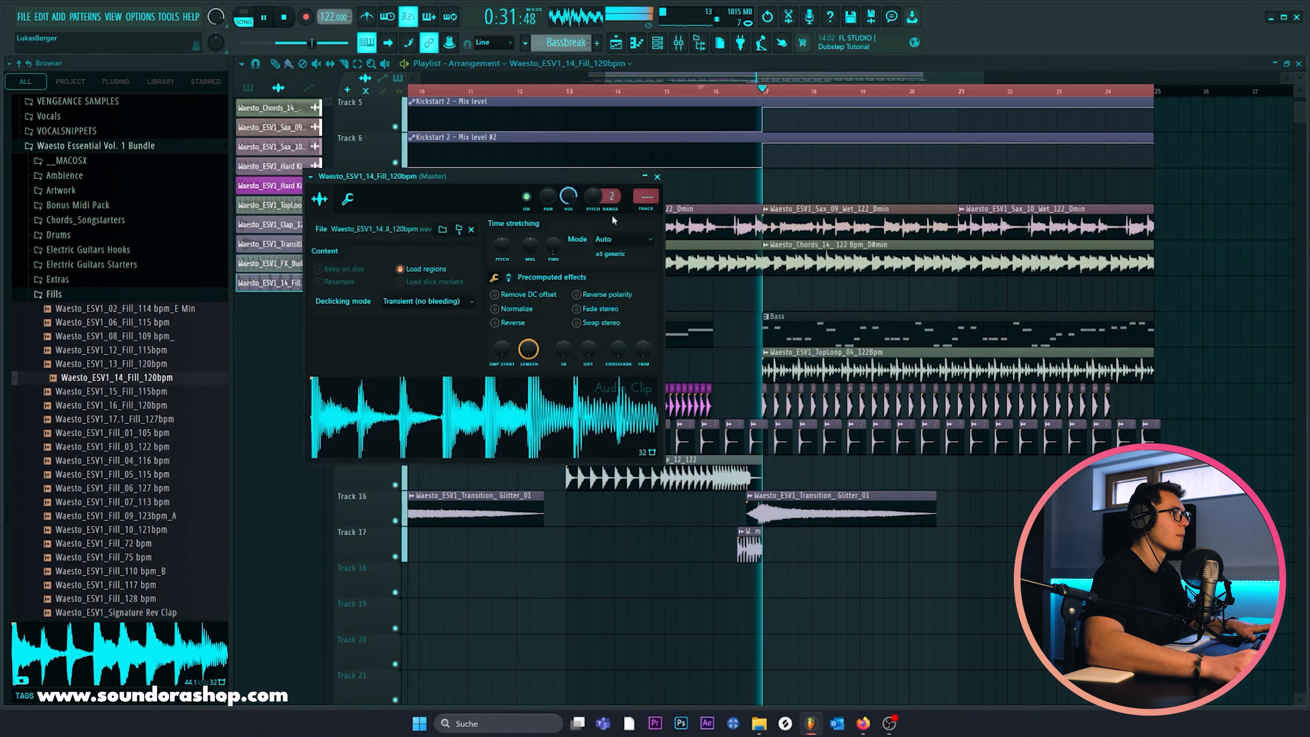
key(Escape)
double_click(749, 547)
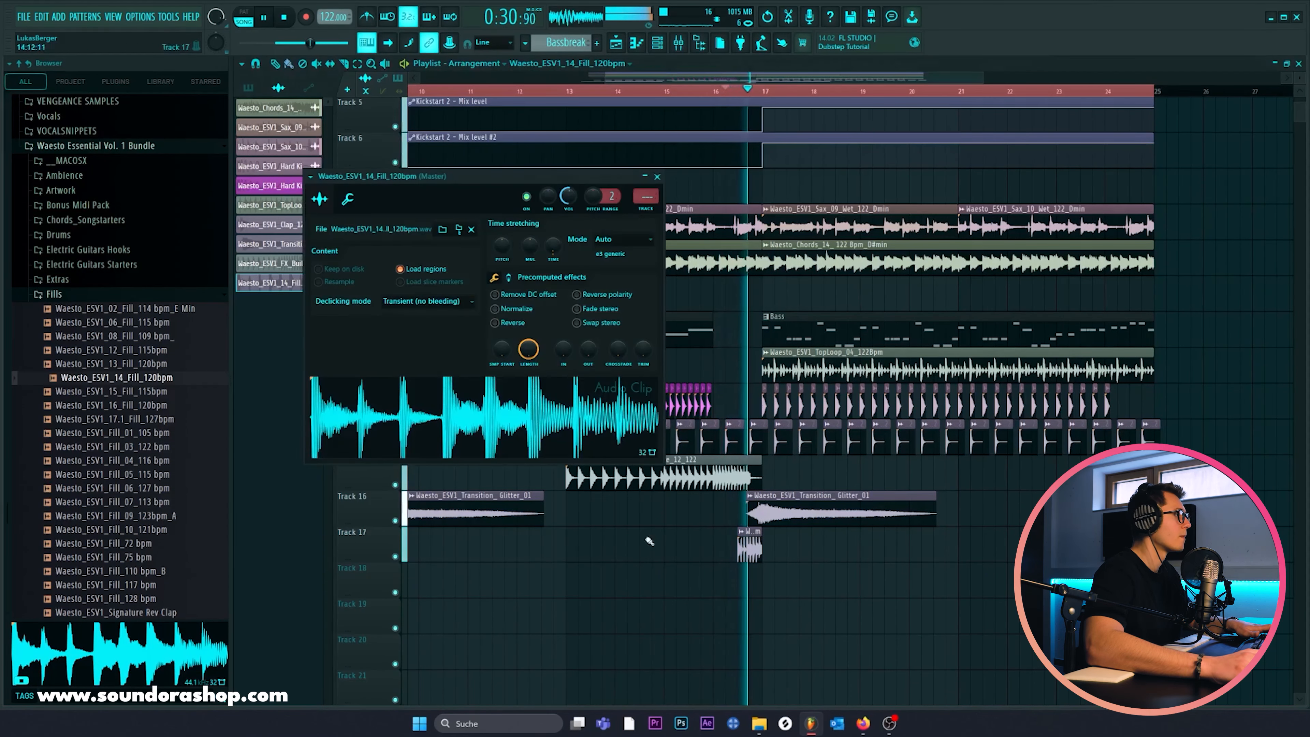
key(space)
Step: Audition other fills and try Waesto_ESV1_Fill_04_116 bpm as the Track 17 fill before bar 17
click(116, 446)
click(145, 461)
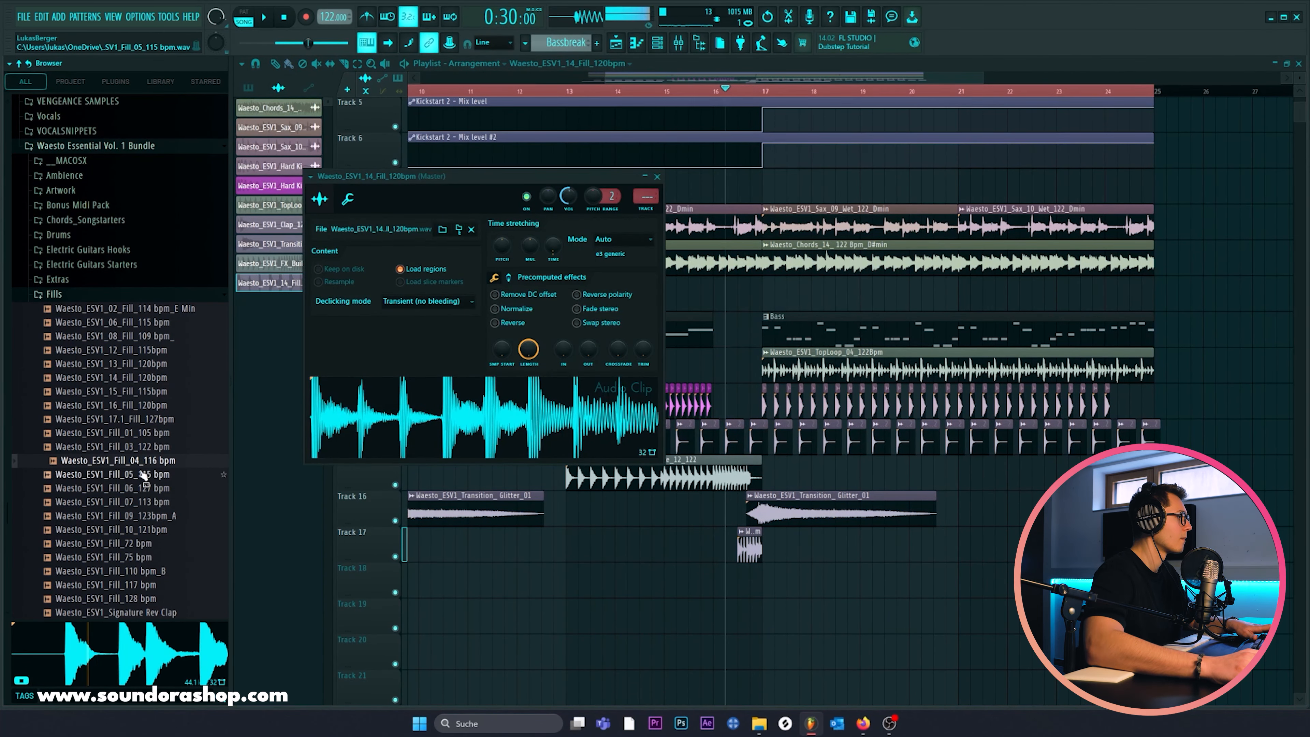
middle_click(136, 464)
key(space)
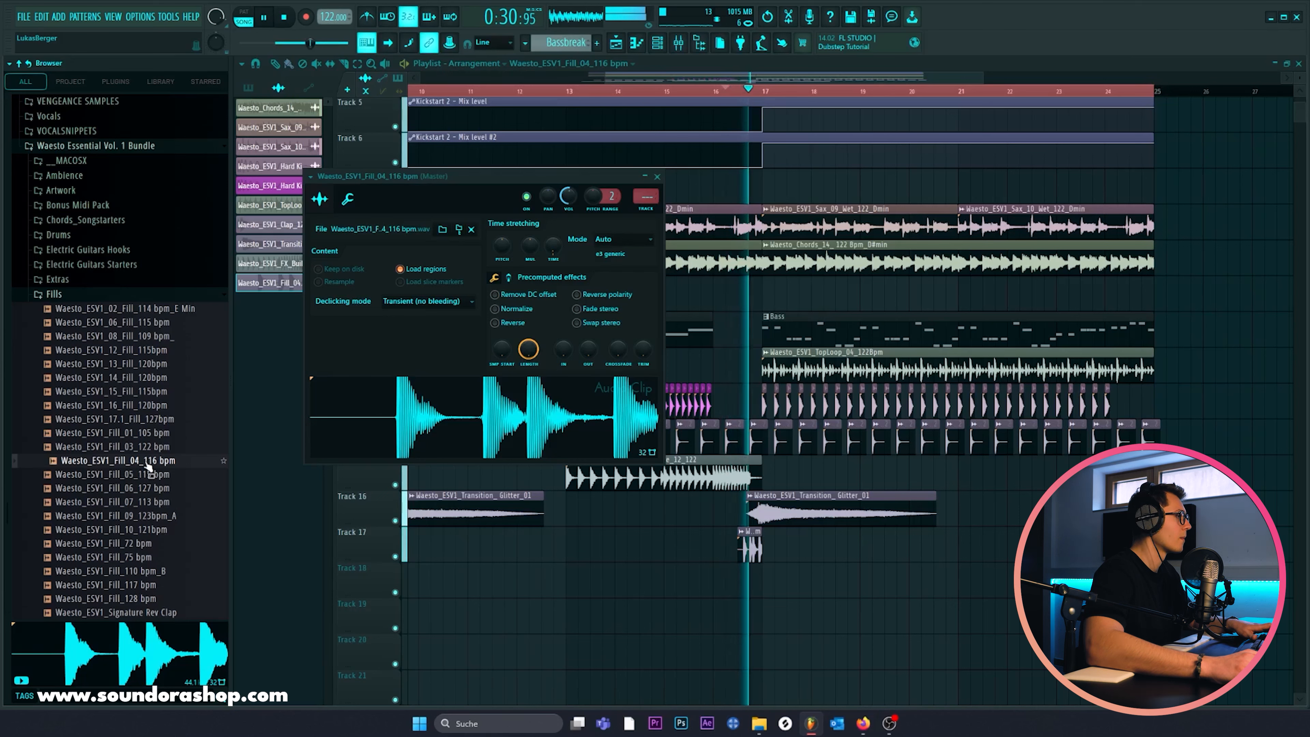
key(space)
Step: Replace the Track 17 fill's sample with Waesto_ESV1_Fill_06_127 bpm, play it and adjust its channel volume
click(152, 487)
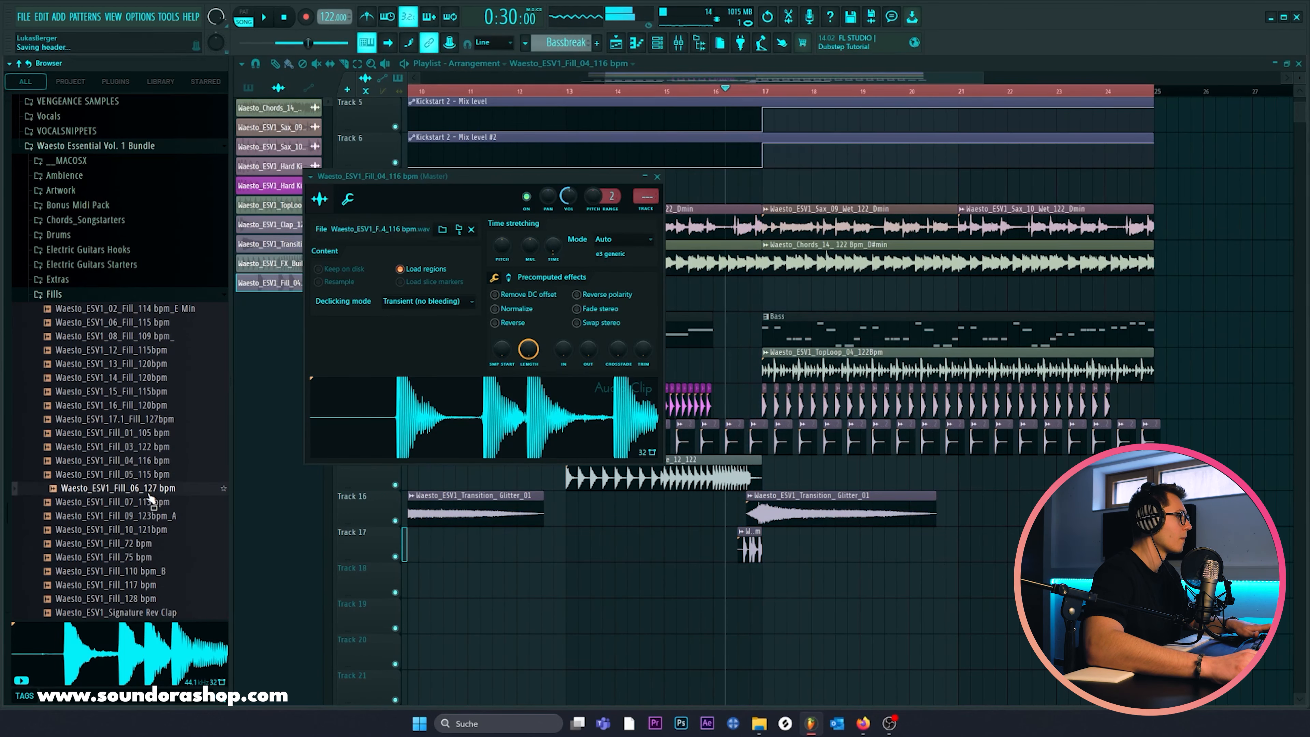
middle_click(150, 494)
key(space)
scroll(152, 491, down, 2)
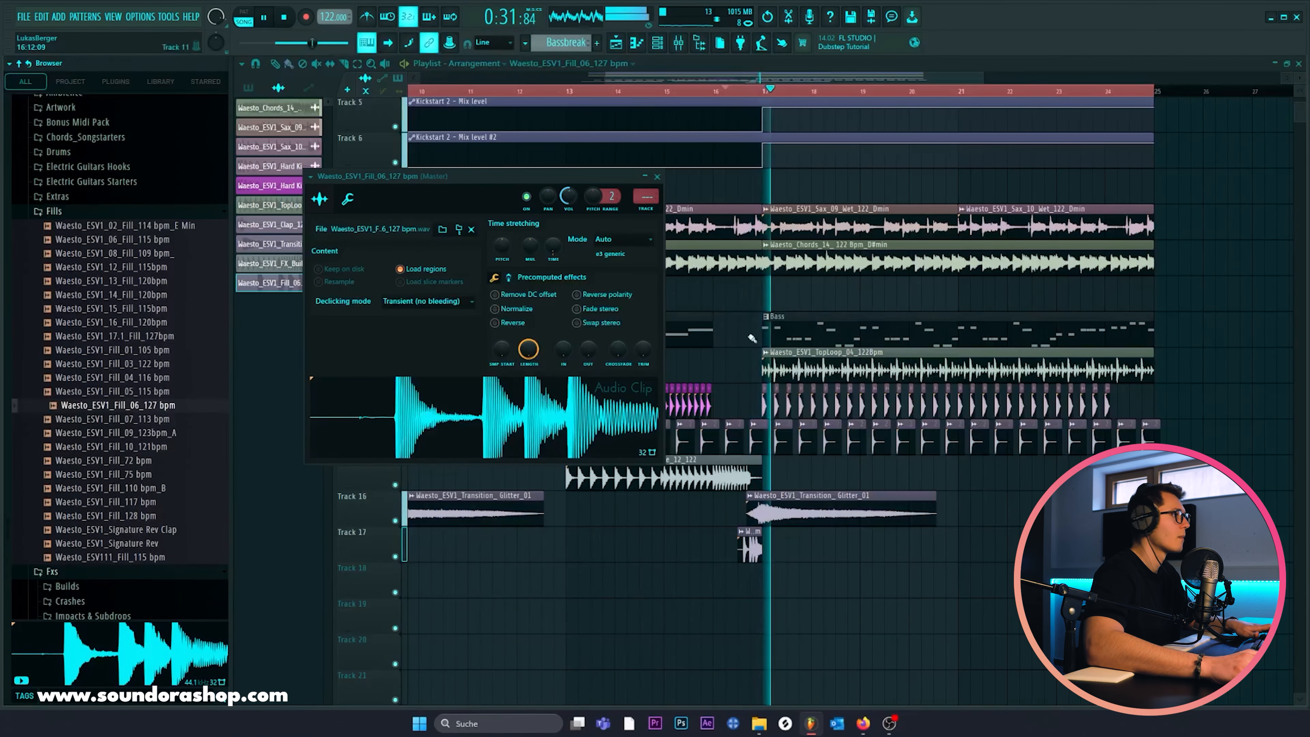
drag(569, 195, 570, 200)
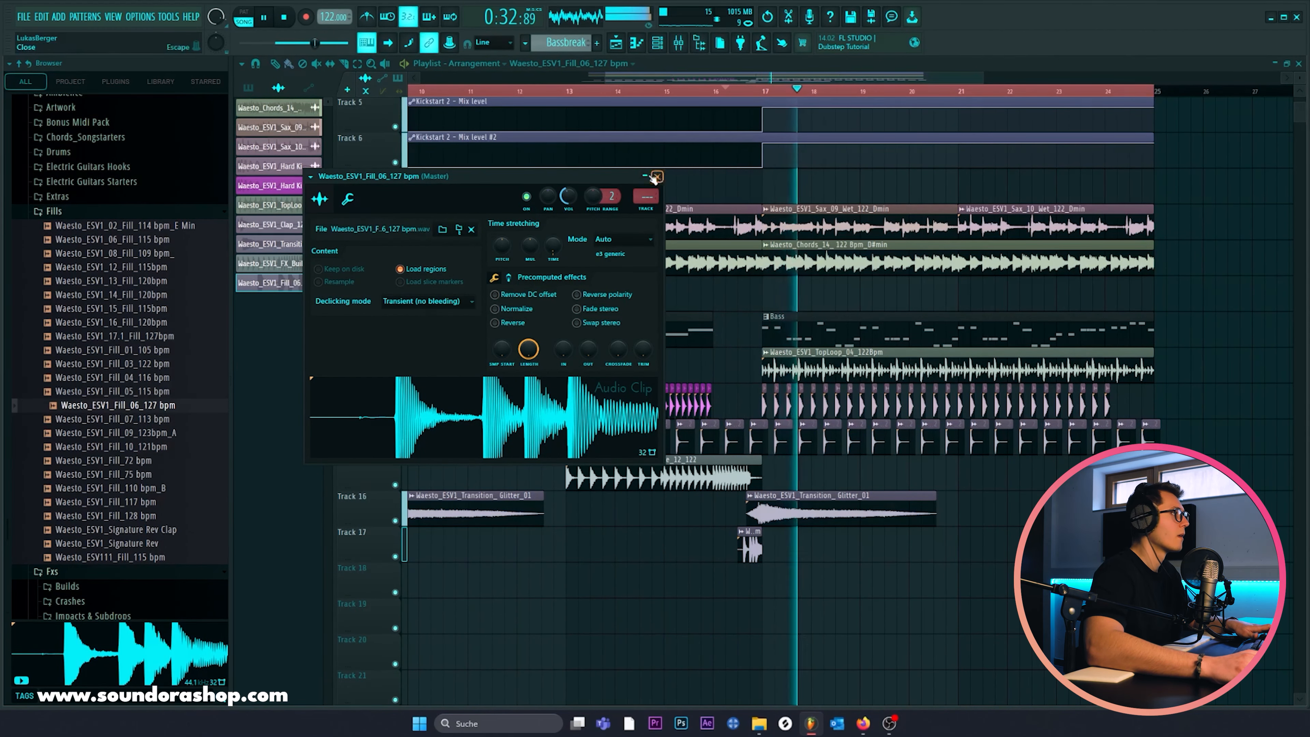
key(Escape)
Step: Audition the samples in the Crashes folder and place Waesto_ESV1_Crash_04 on Track 18 at bar 17
click(118, 219)
key(space)
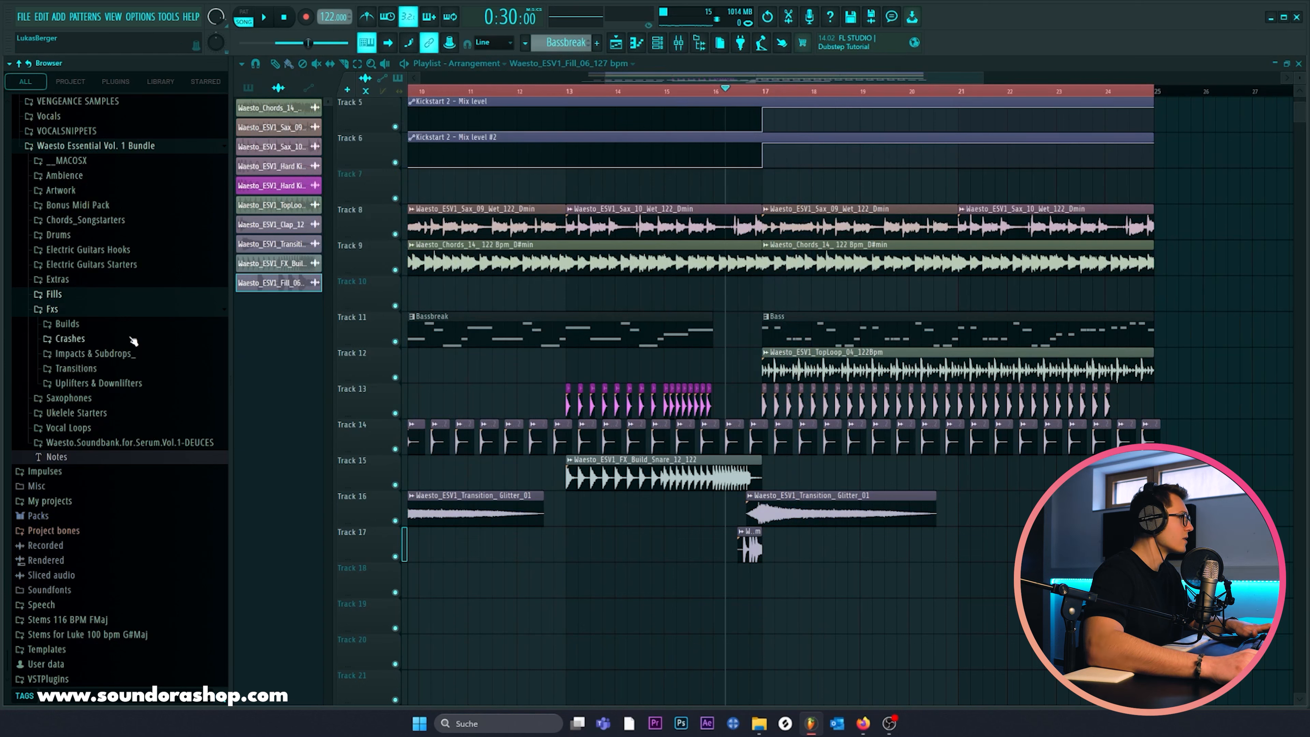
click(91, 322)
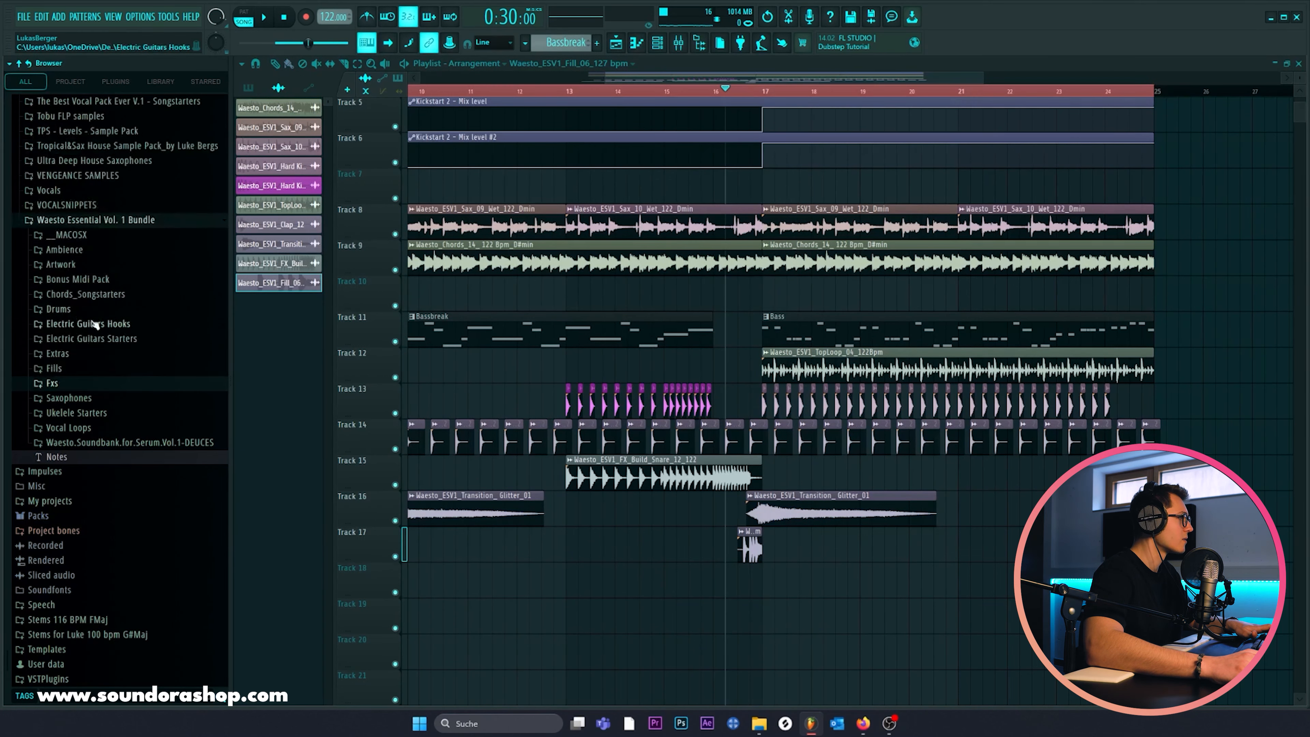
click(62, 386)
click(110, 414)
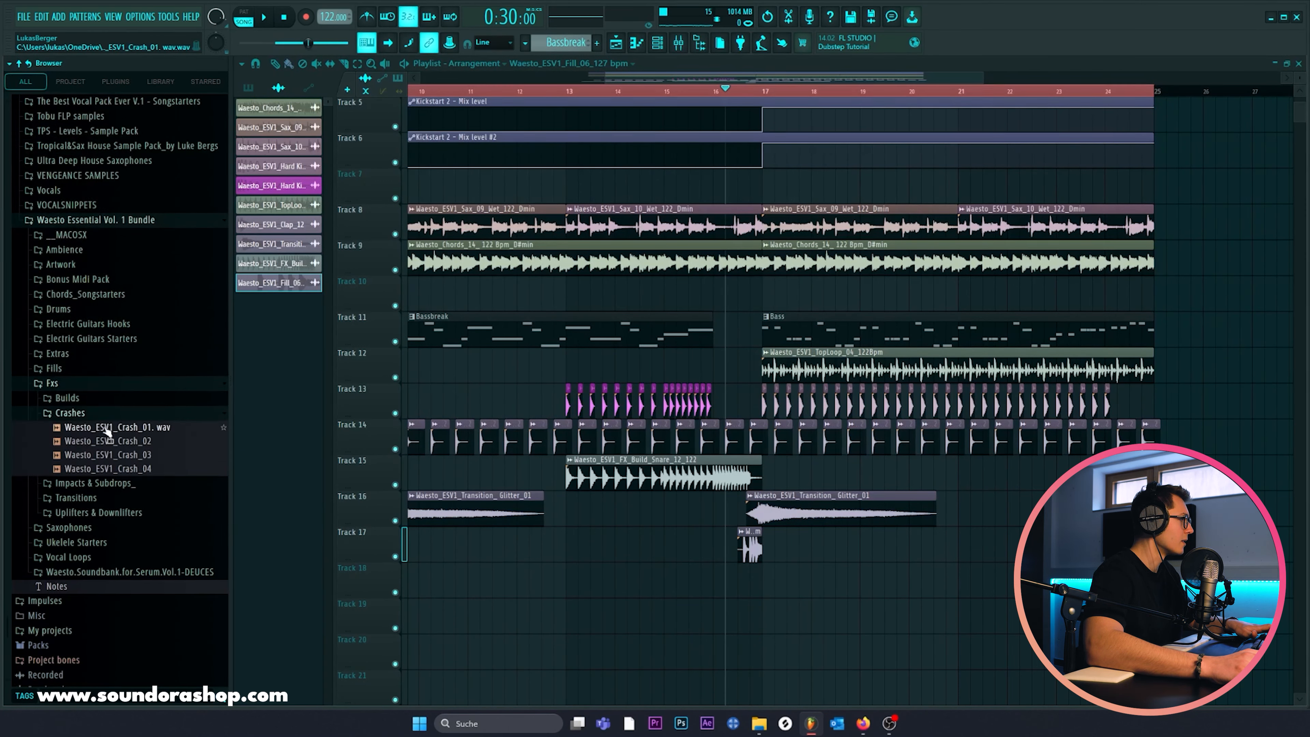
click(129, 456)
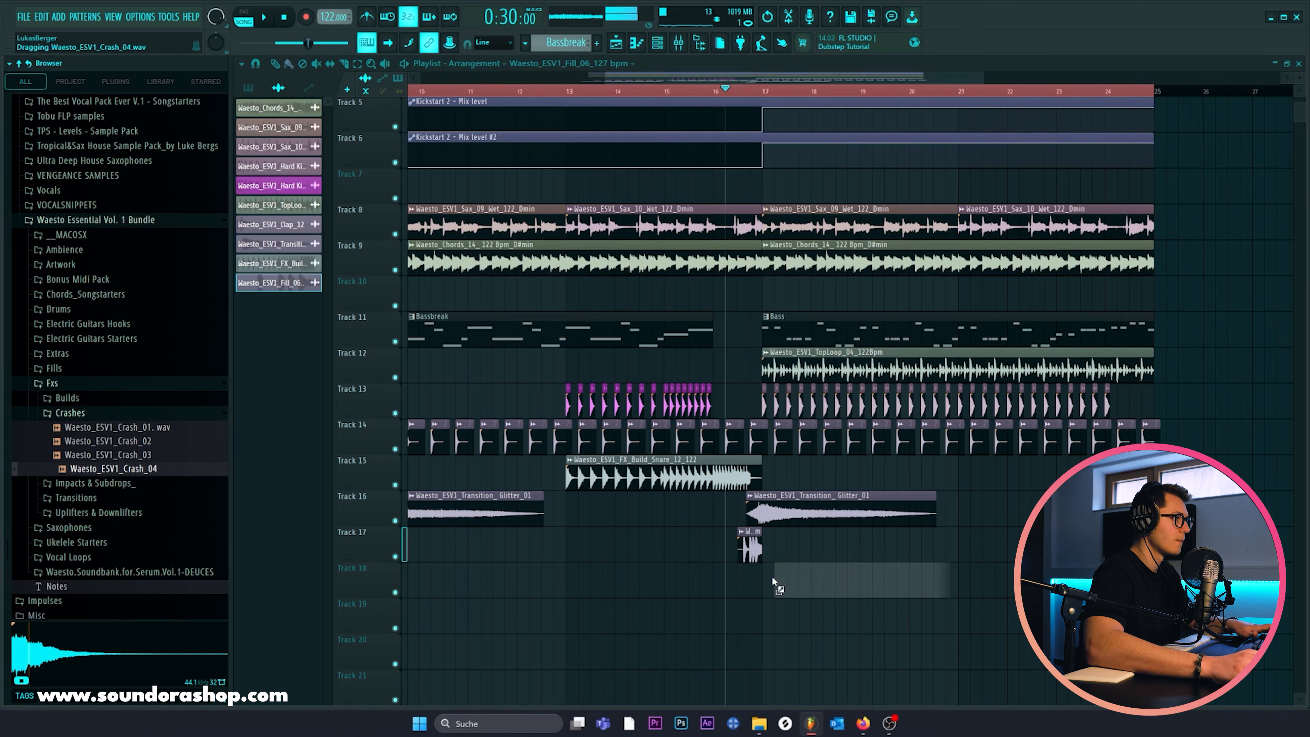
drag(772, 575, 773, 577)
Step: Lower the crash's channel volume to about 65% and move the fill clip to Track 10
double_click(778, 588)
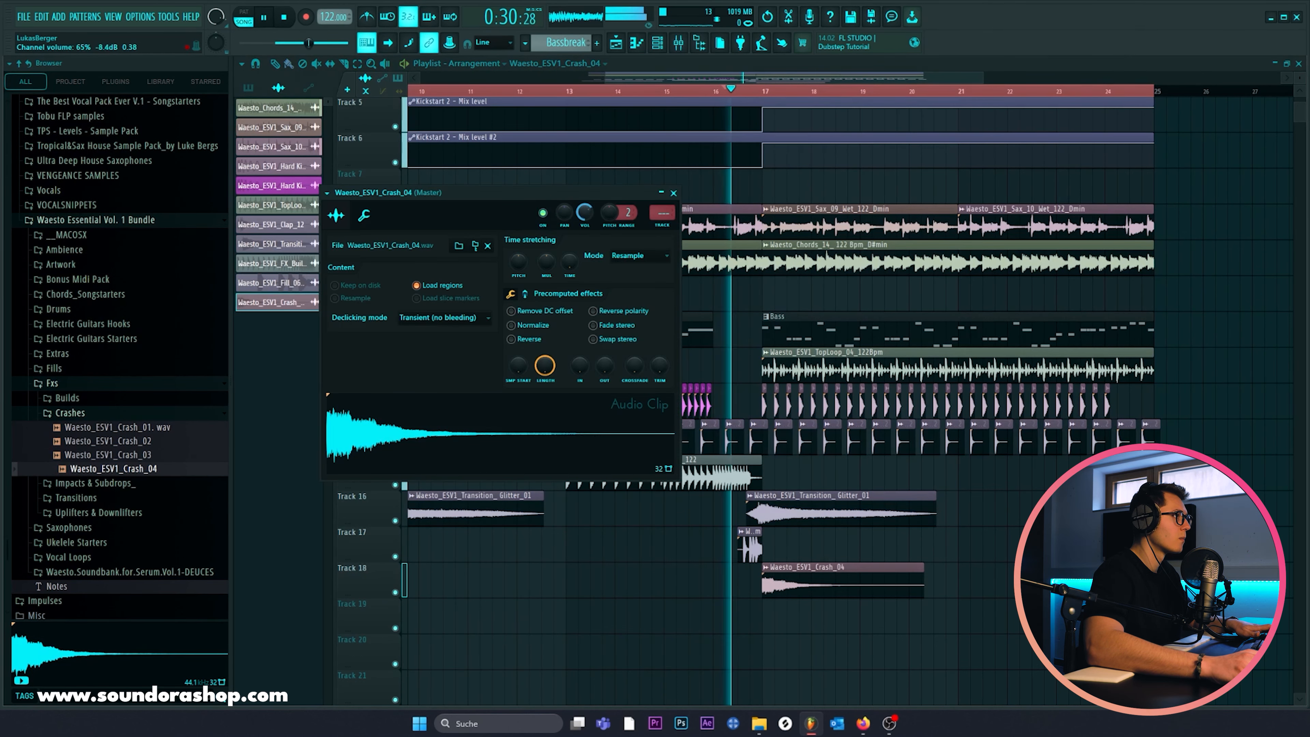
drag(750, 541, 751, 295)
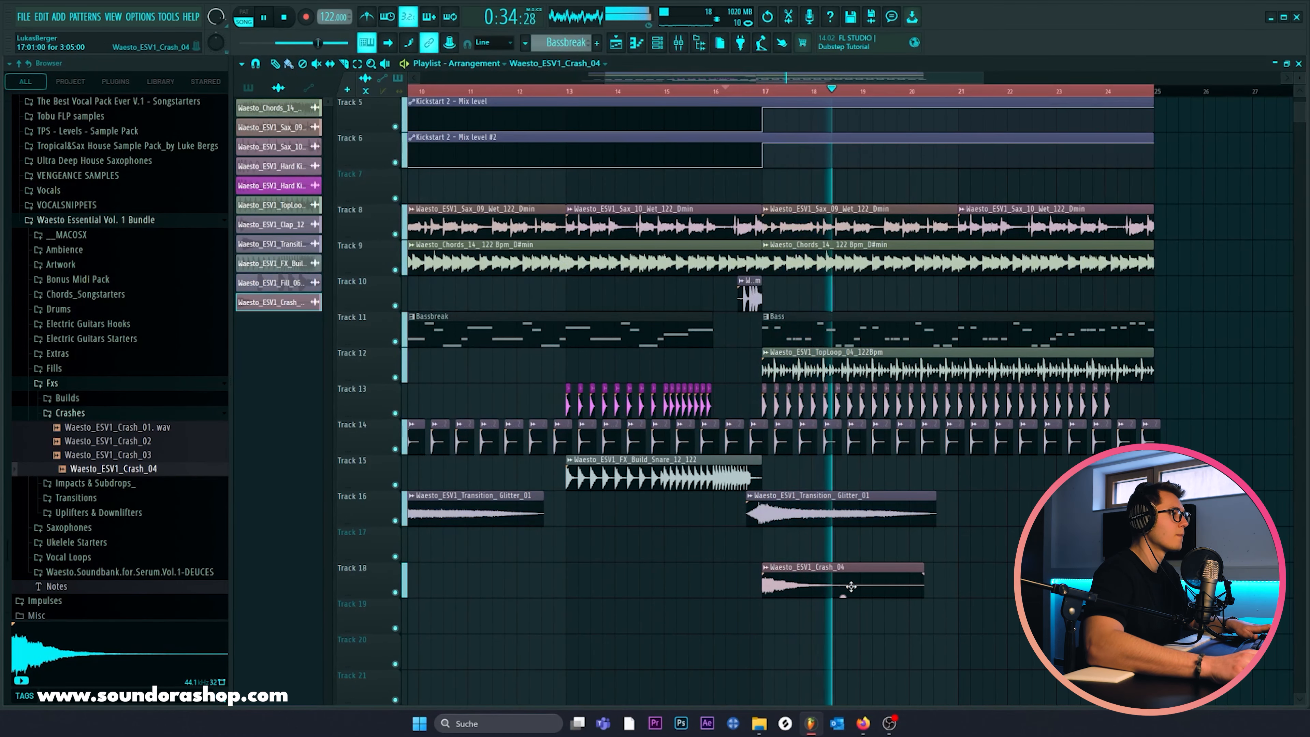
double_click(812, 568)
click(673, 193)
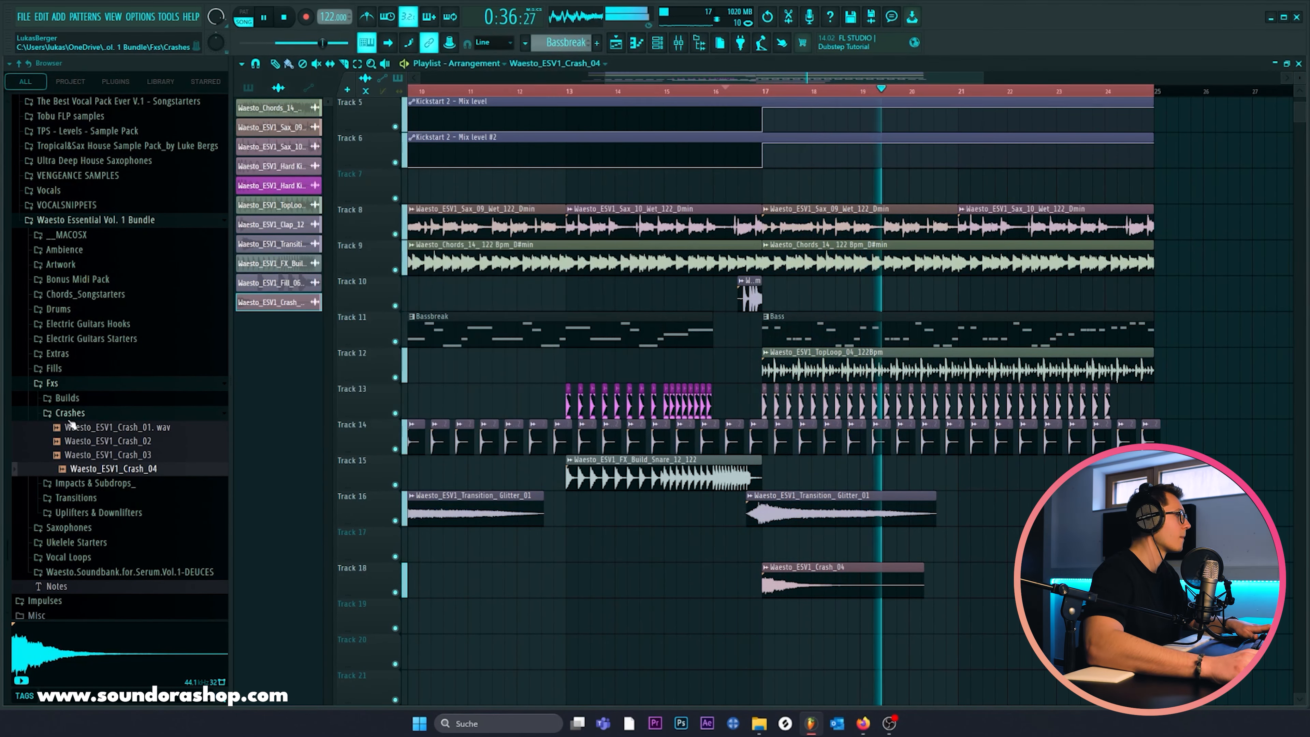
Step: Audition samples in Uplifters & Downlifters and place WAESTO_ESV1_FX_05_Uplifter on Track 17 in the build-up before bar 17
click(67, 415)
click(85, 458)
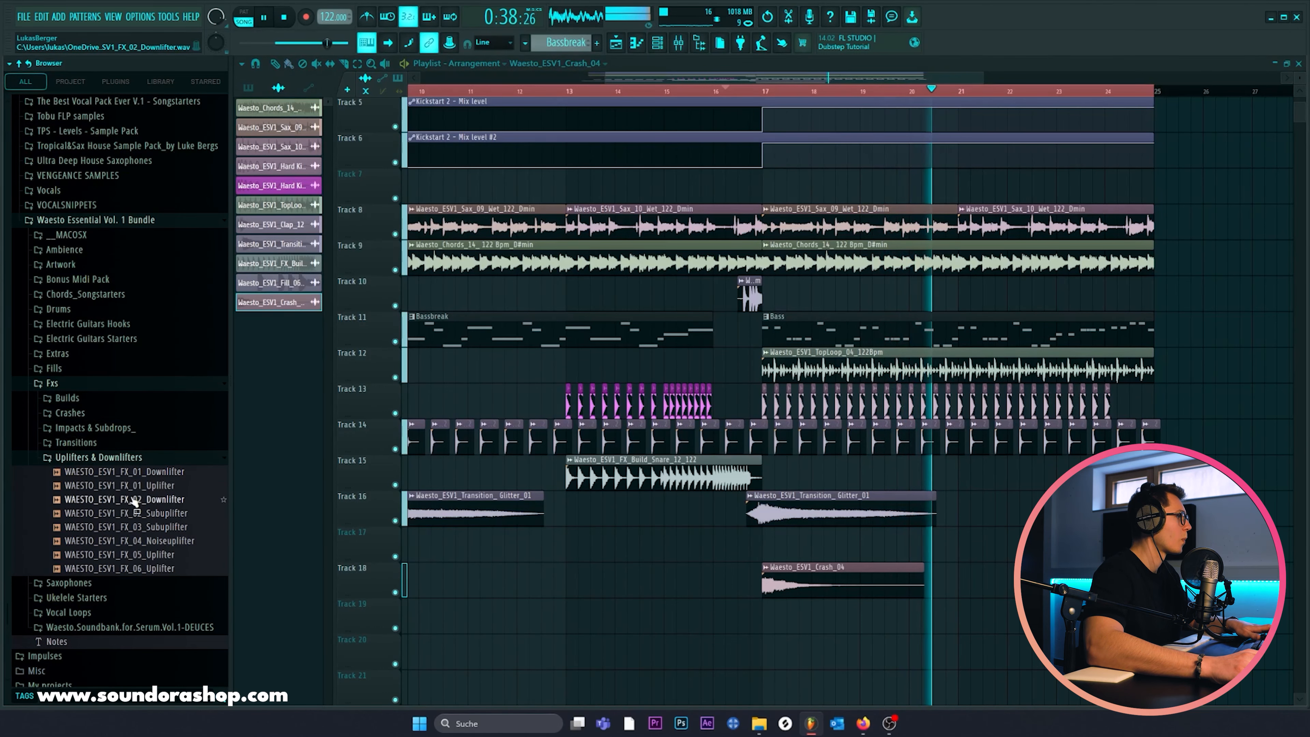
key(space)
click(132, 499)
click(133, 554)
click(137, 487)
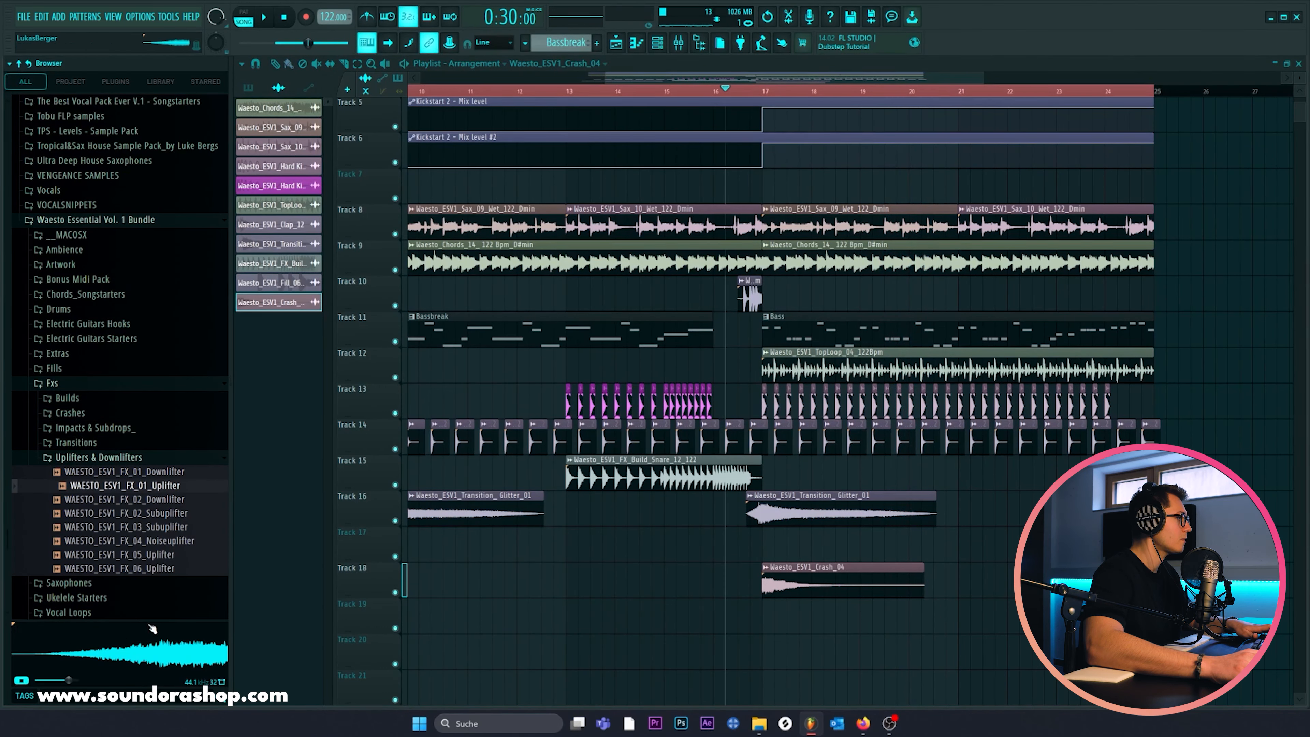
click(160, 554)
drag(163, 567, 712, 507)
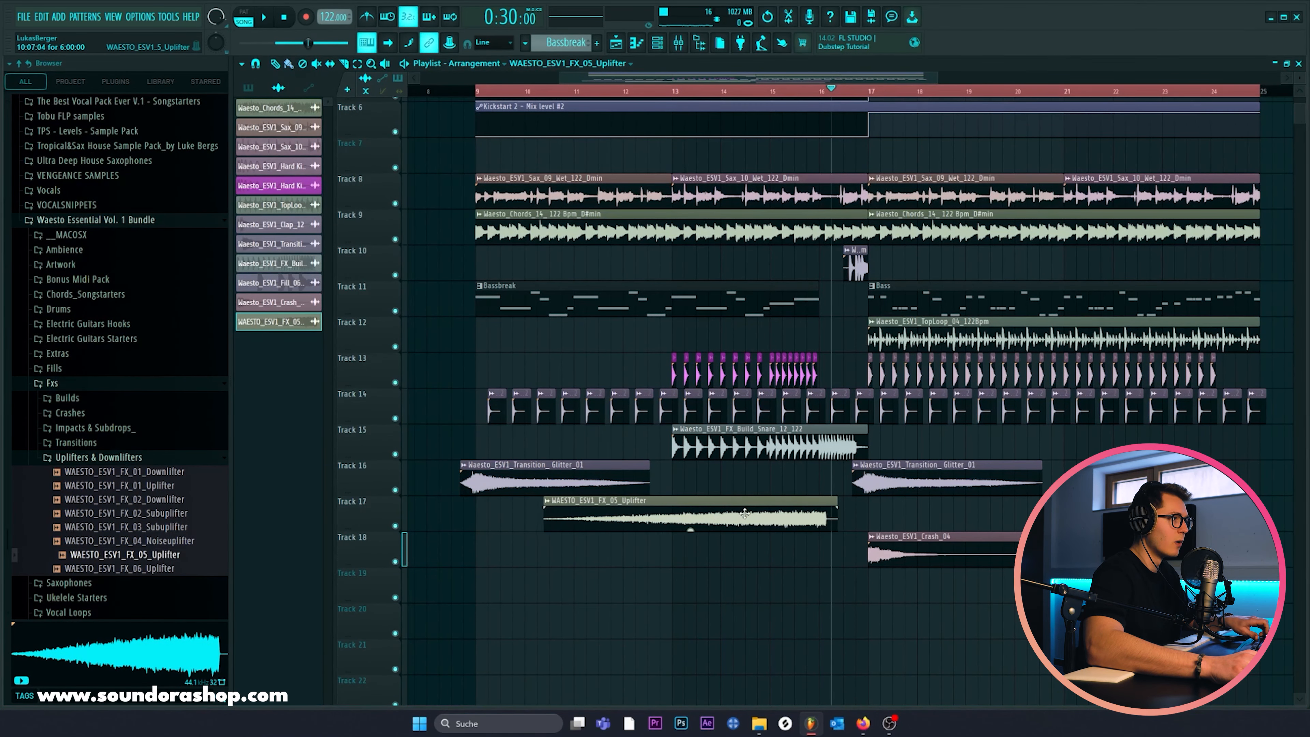
Step: Set the uplifter's channel volume to about 43%, add a fade-in and play the build-up from around bar 14
double_click(740, 514)
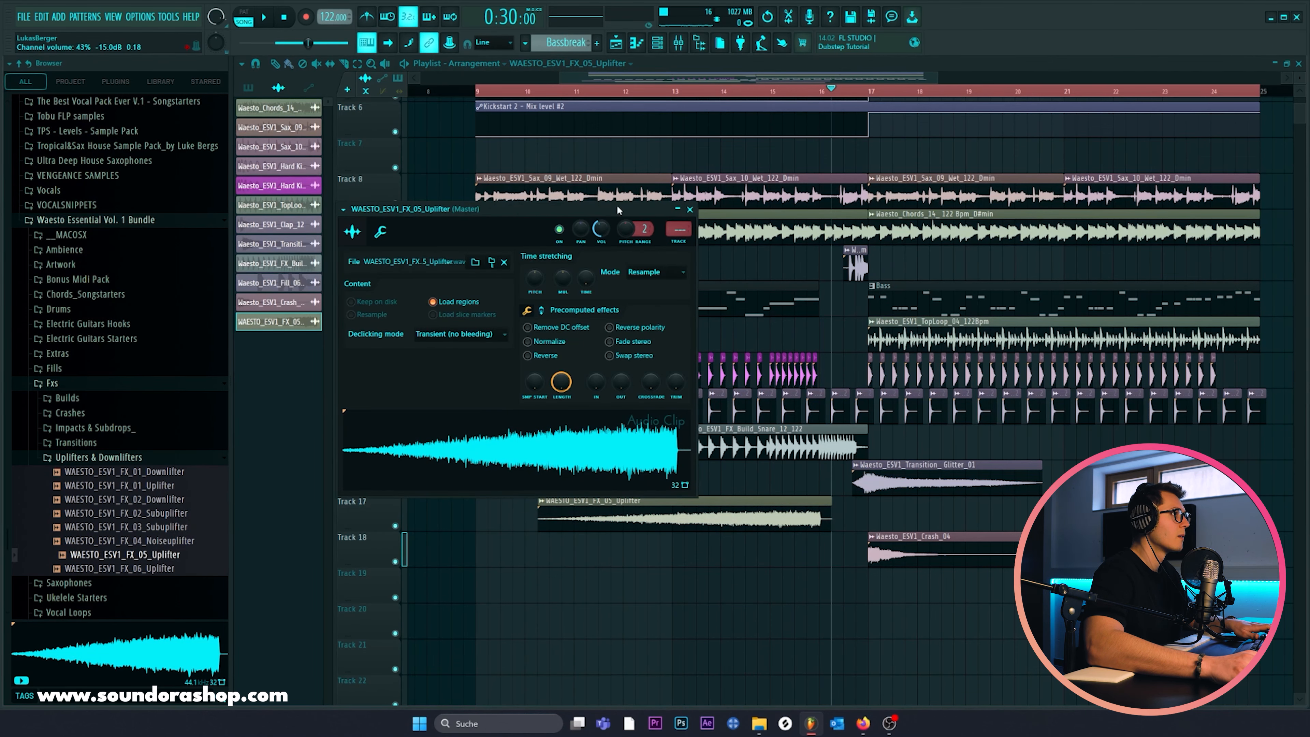
click(716, 95)
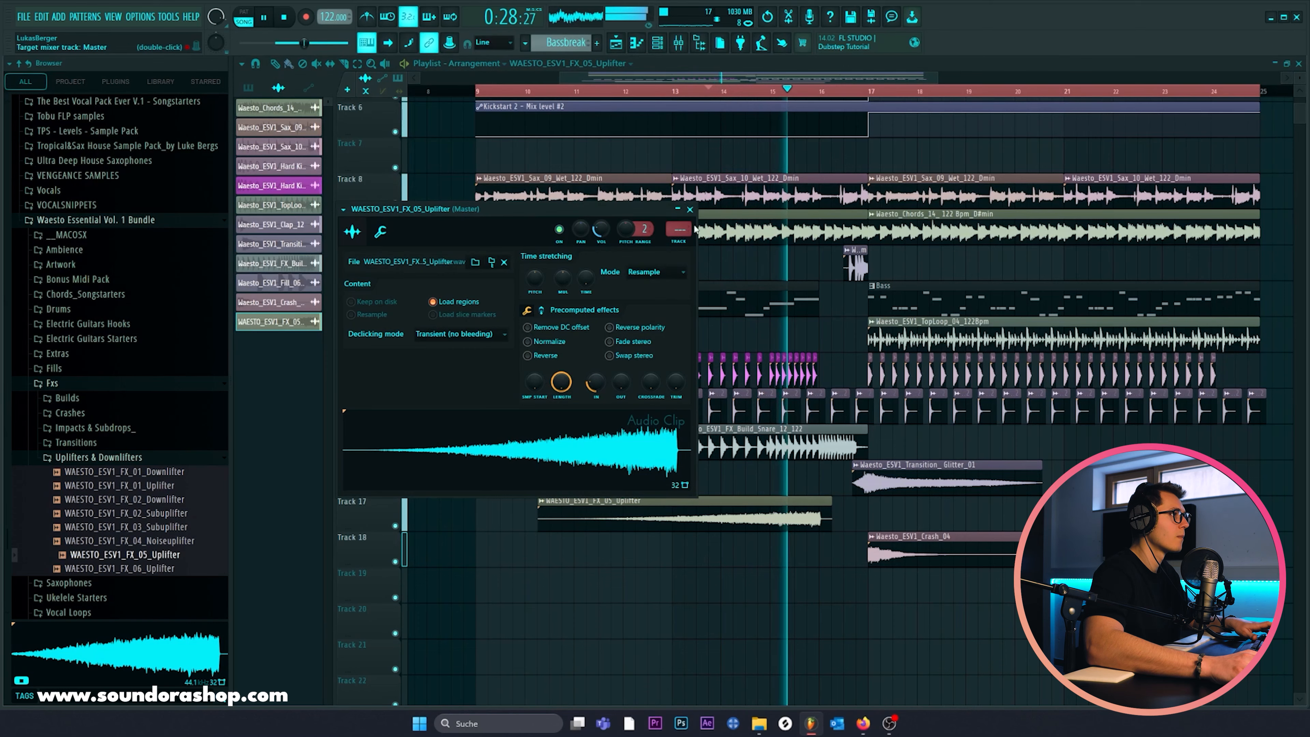
key(Escape)
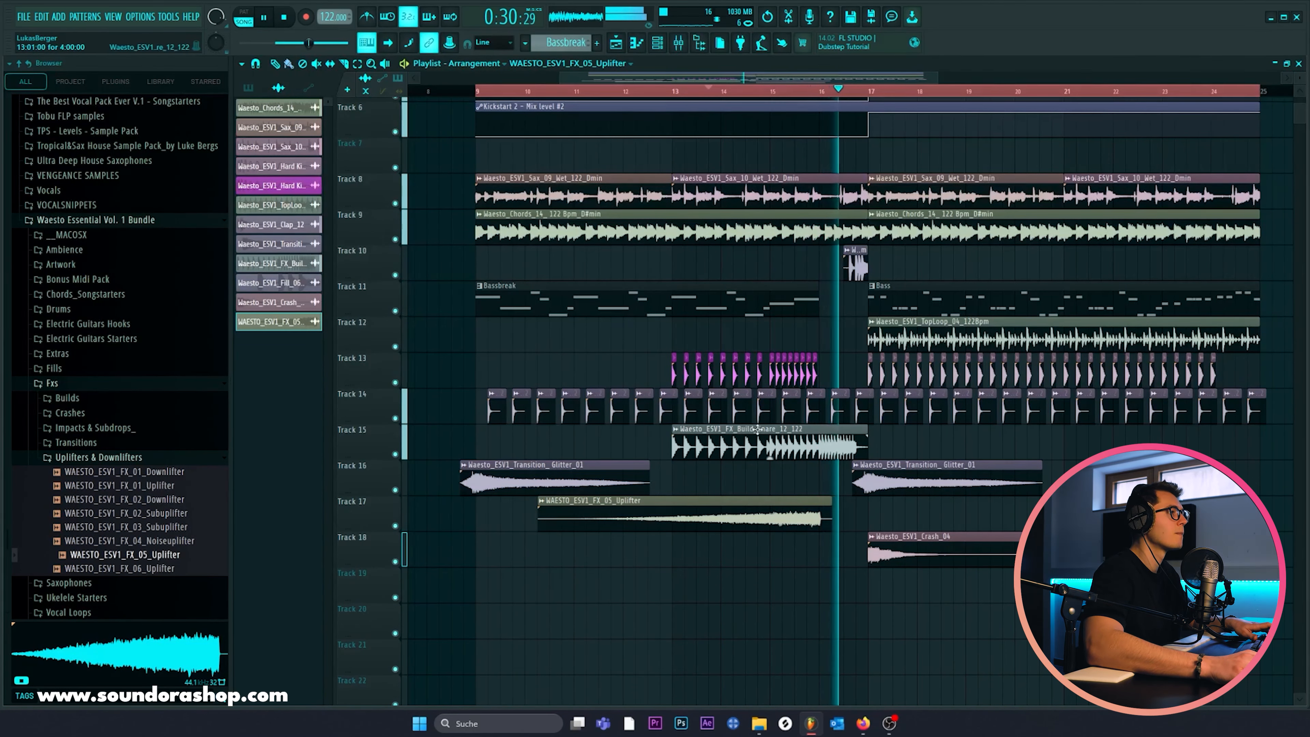
Step: Move all clips on Tracks 13 to 18 down two tracks to Tracks 15 to 20
scroll(645, 356, right, 3)
drag(646, 356, 796, 366)
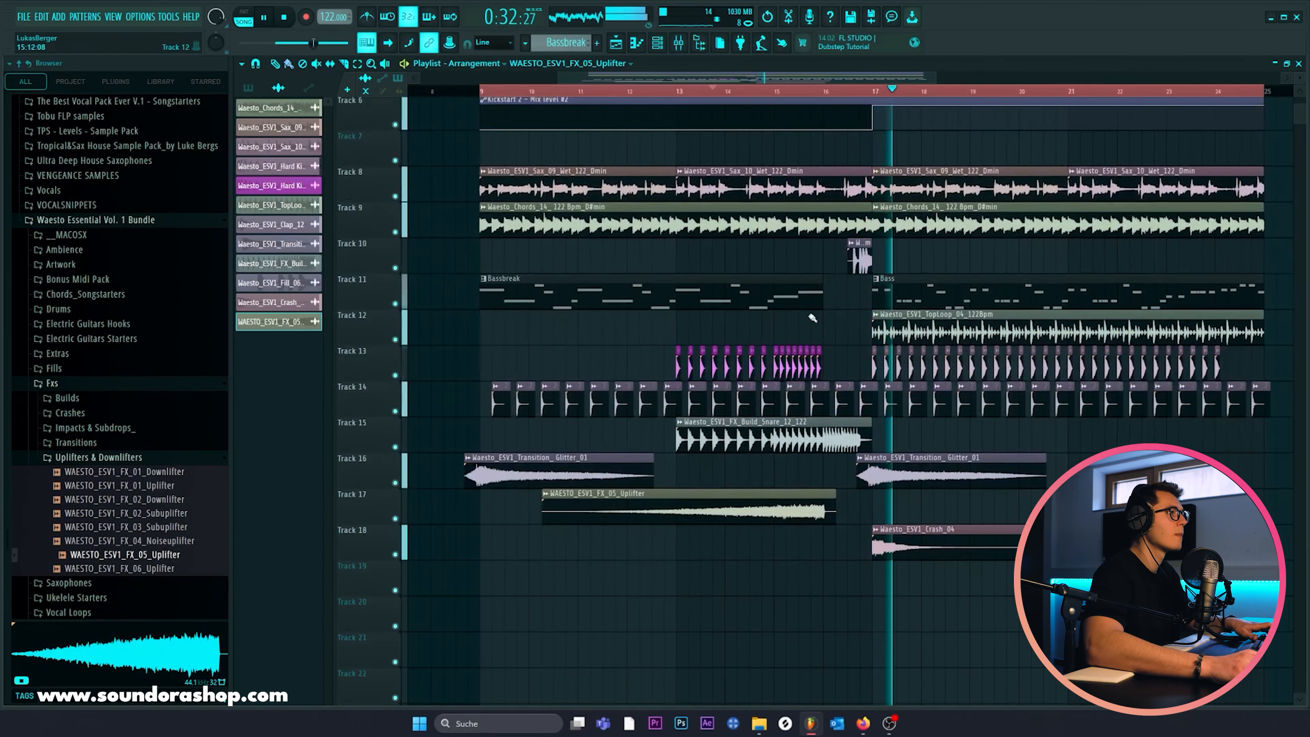
drag(810, 316, 756, 345)
scroll(768, 83, down, 2)
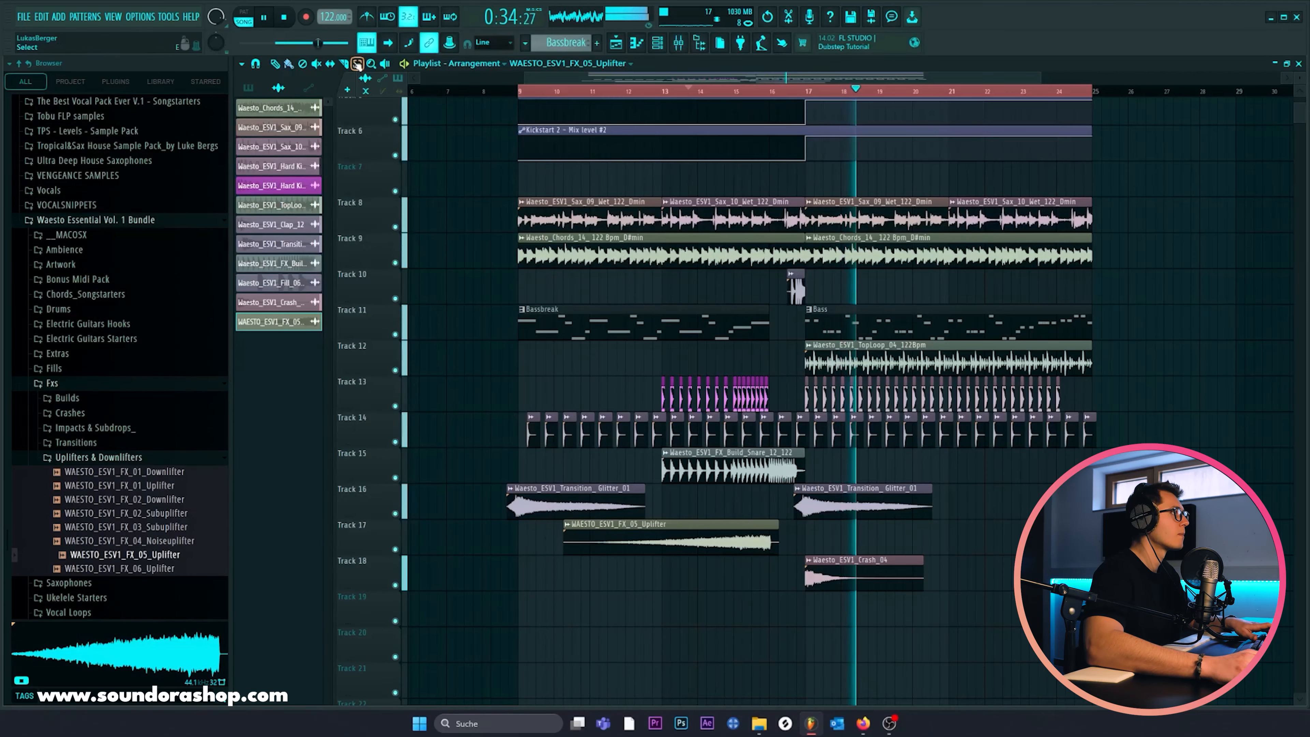
drag(462, 396, 1188, 683)
key(shift+Down)
key(shift+Down)
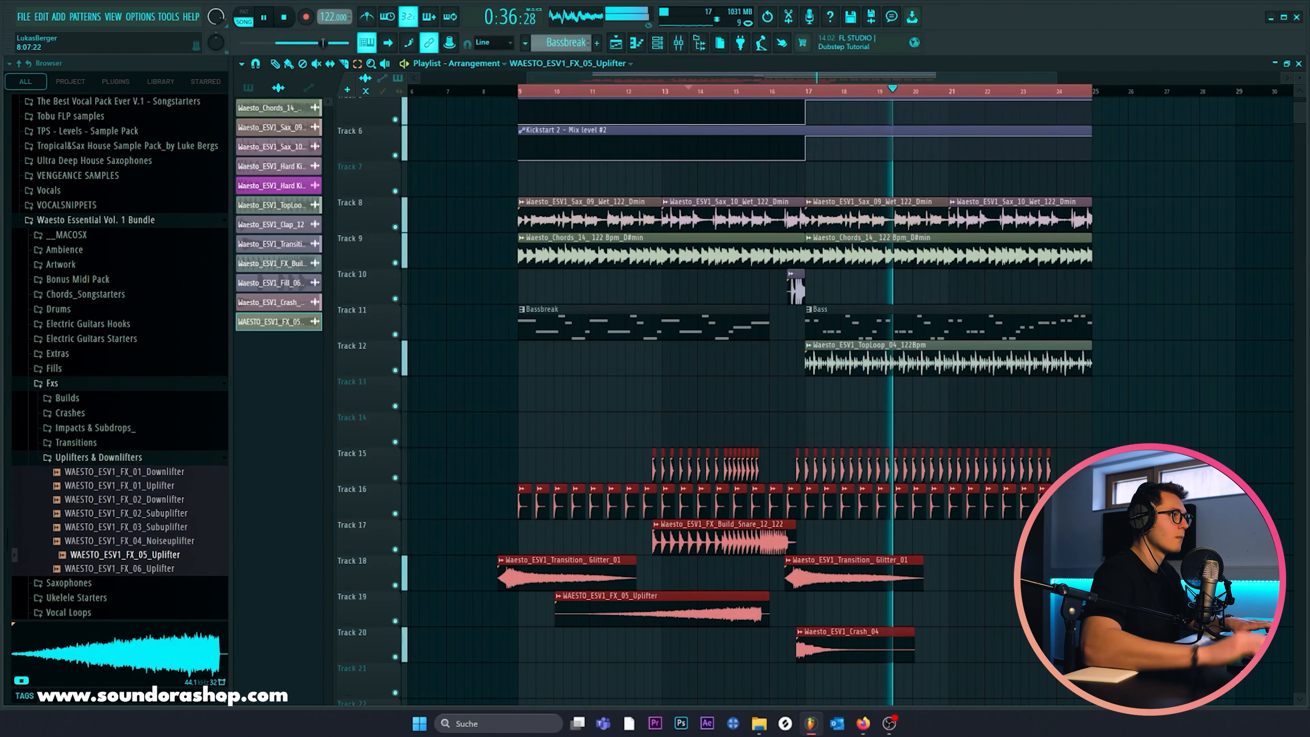
ctrl+click(579, 272)
click(275, 64)
mouse_move(620, 351)
mouse_down()
mouse_move(594, 328)
mouse_move(564, 365)
mouse_move(572, 405)
mouse_up()
key(space)
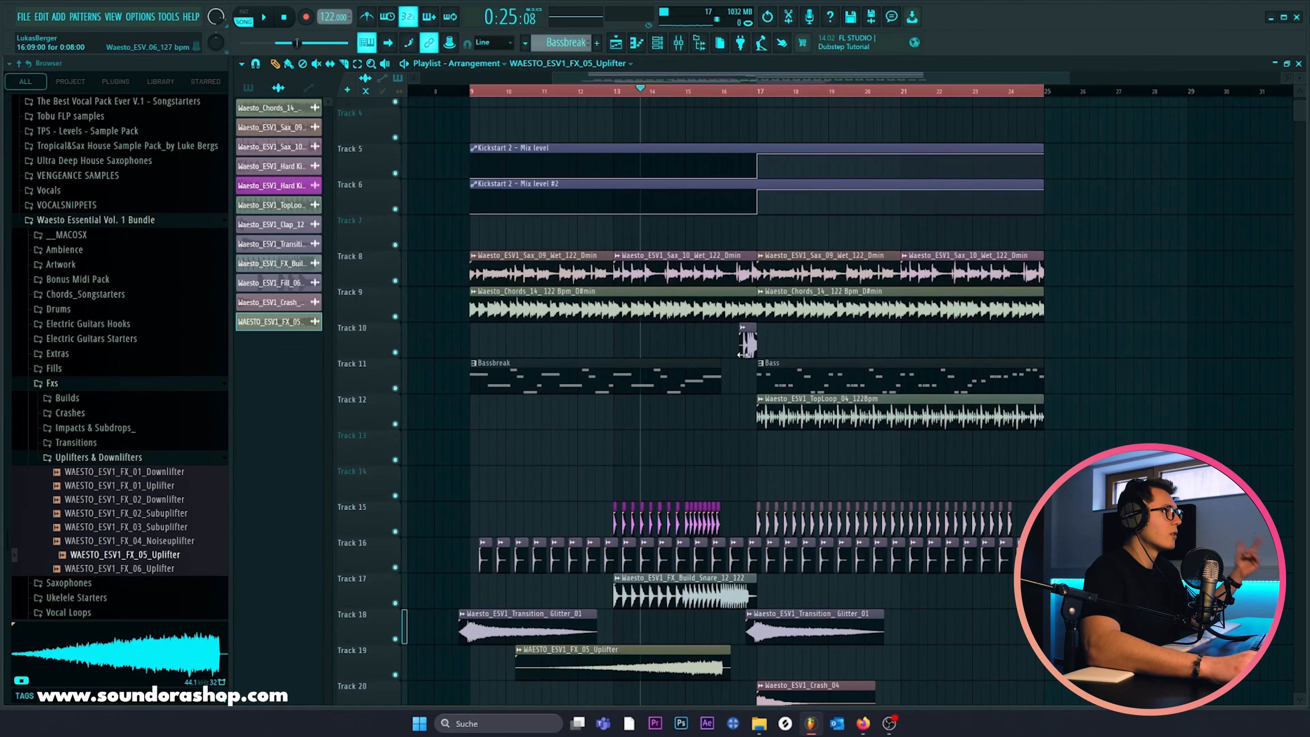
Step: Create a new pattern named shaker and show its channel rack
click(596, 44)
text(sha)
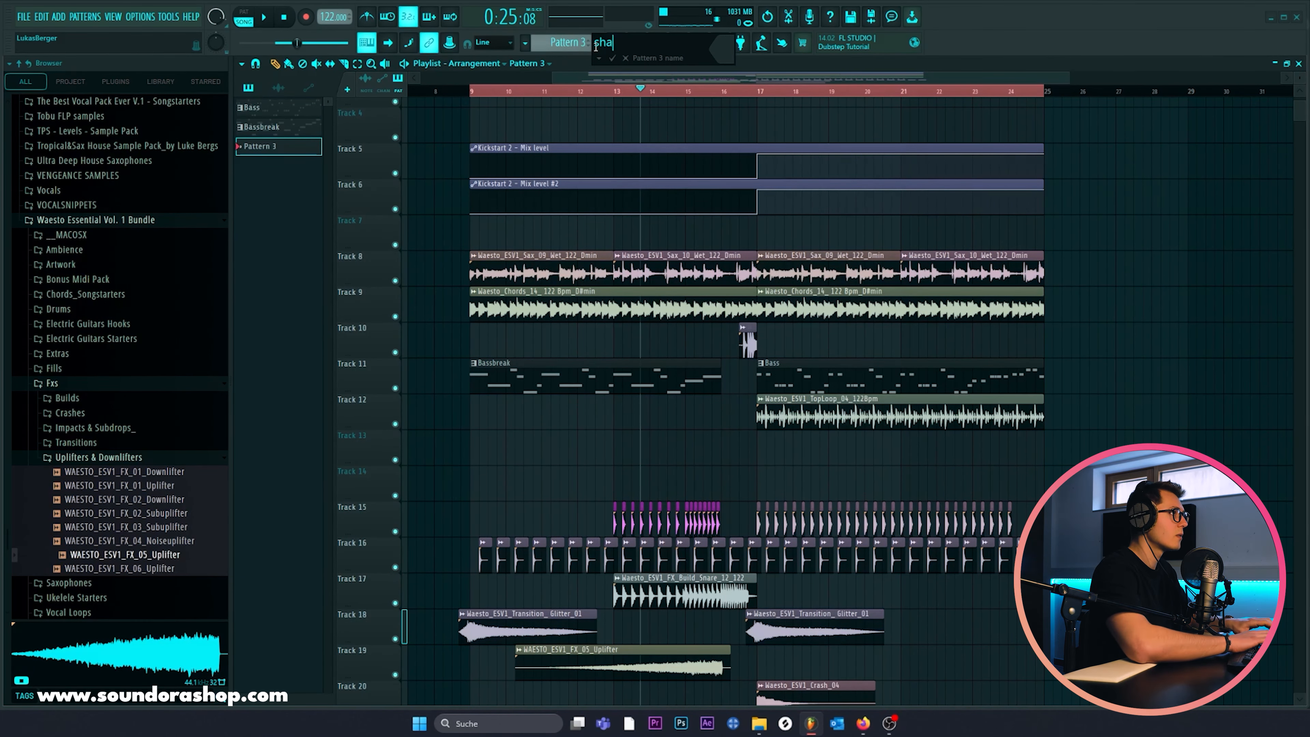
text(ker)
key(Return)
click(657, 42)
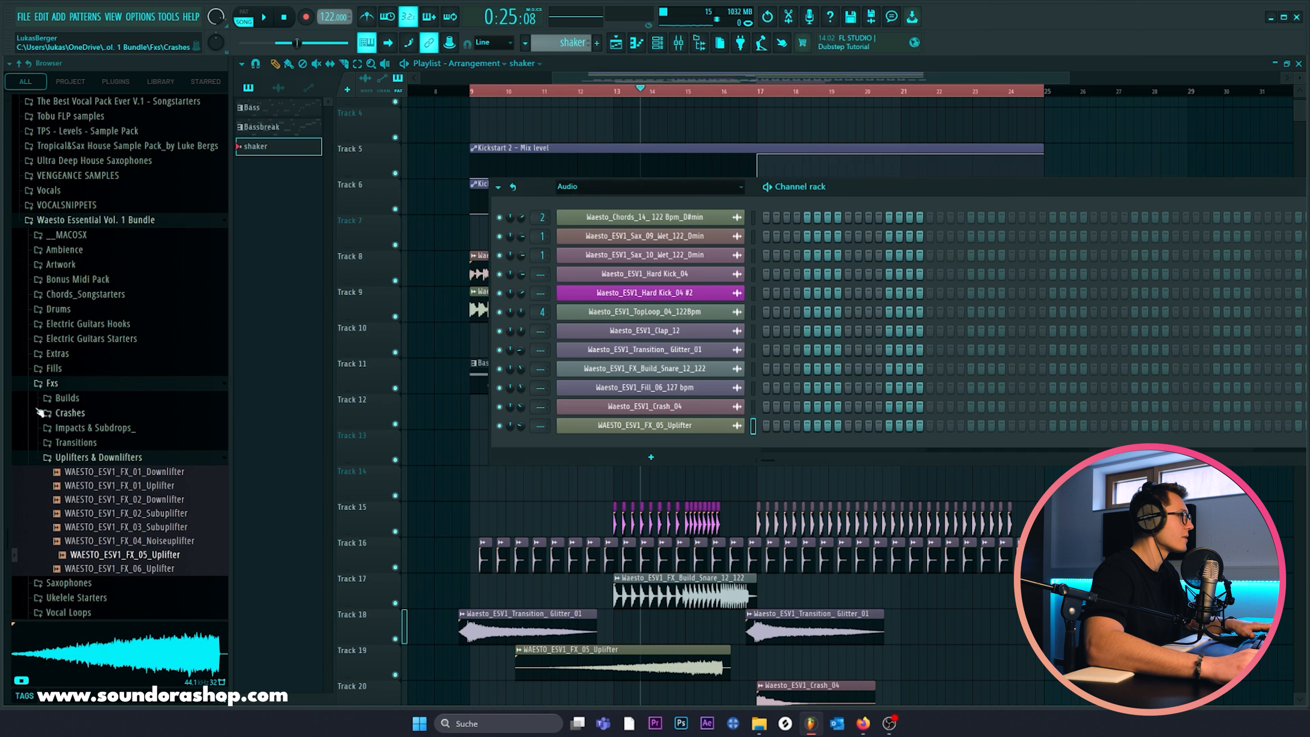
Step: Audition the one-shots in the Drums Shakers folder and add WAESTO ESV1_Shaker_ 02 as a new channel
click(46, 453)
click(80, 313)
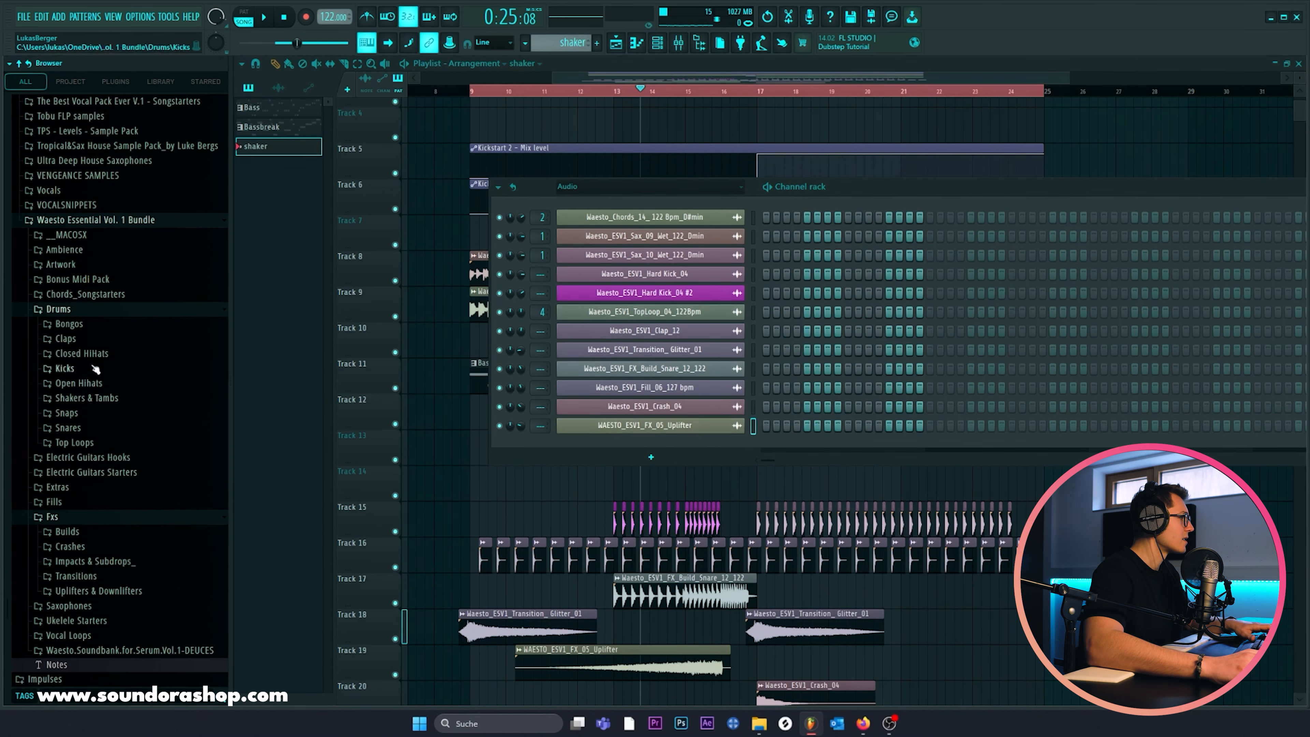
click(111, 399)
click(139, 429)
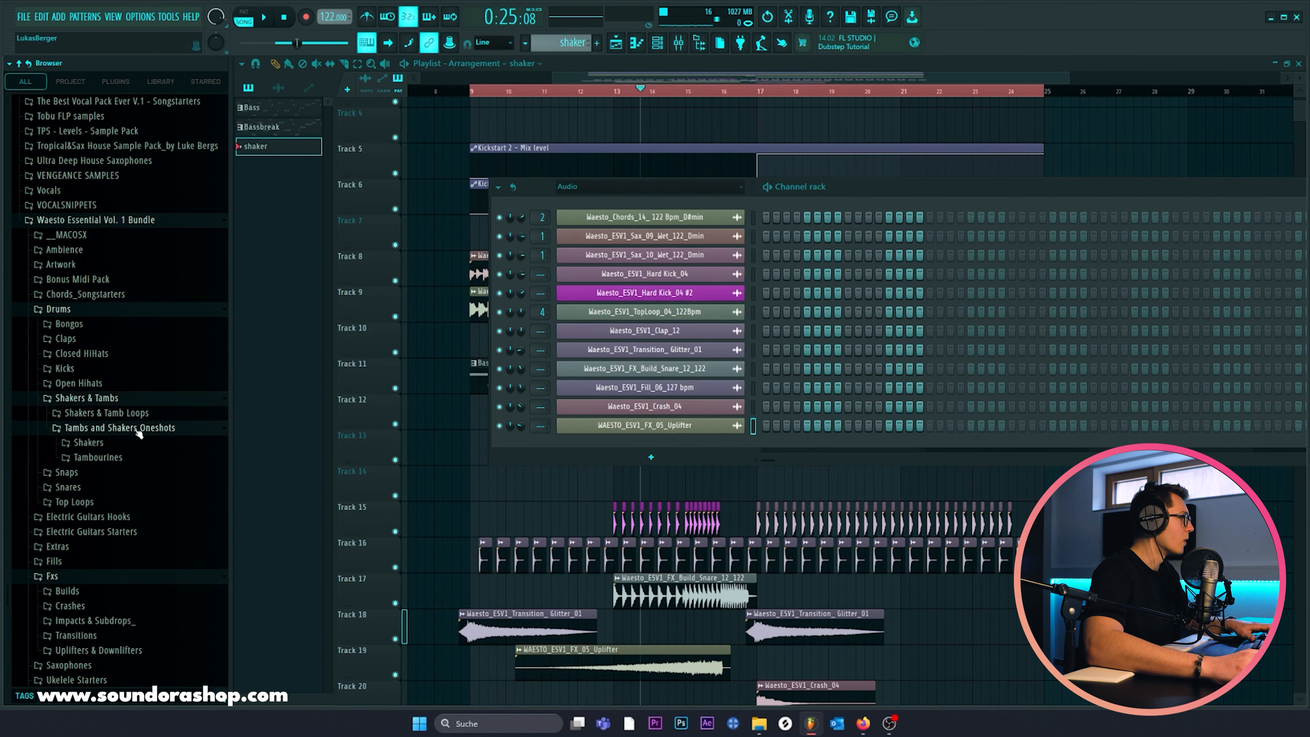
click(117, 448)
click(128, 472)
click(131, 485)
click(133, 497)
click(135, 458)
drag(138, 471, 744, 256)
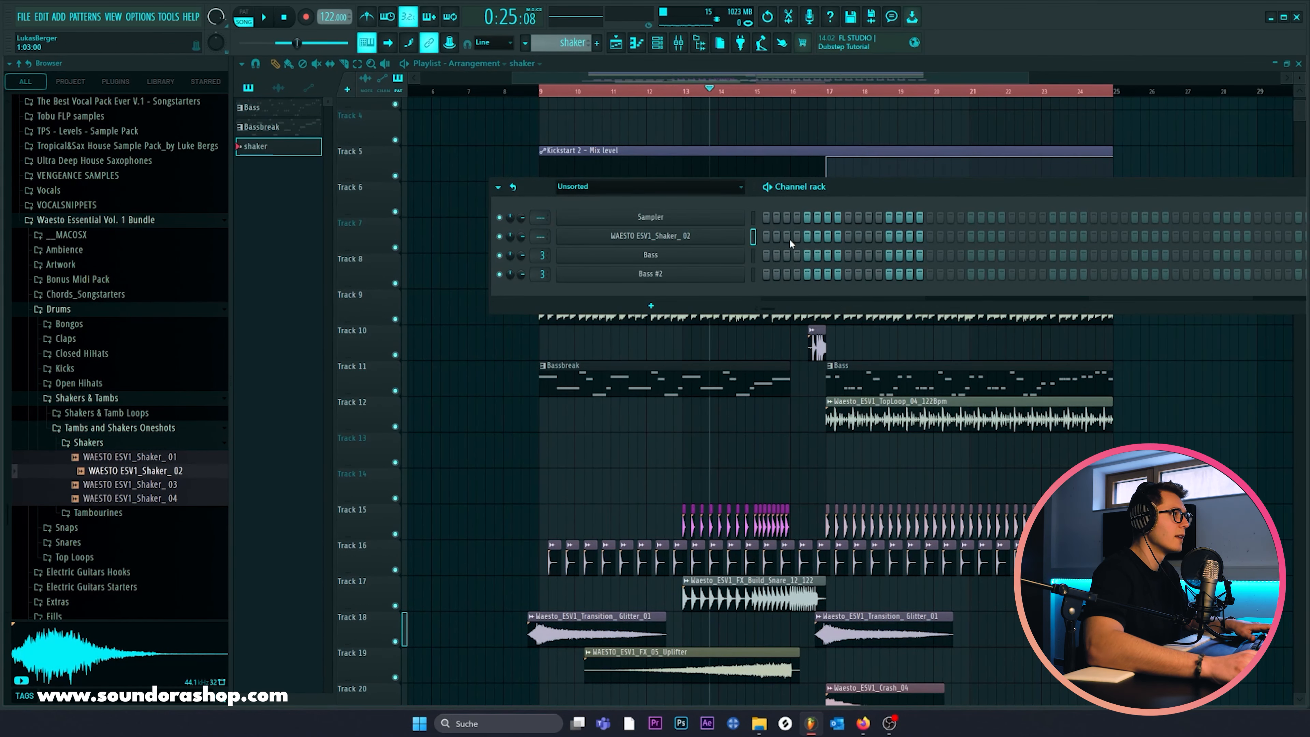
Step: Program the shaker on the offbeat steps 3, 7, 11 and 15 and repeat the pattern on Track 13 from bar 17 through bar 24
click(827, 235)
click(868, 236)
click(909, 235)
key(F6)
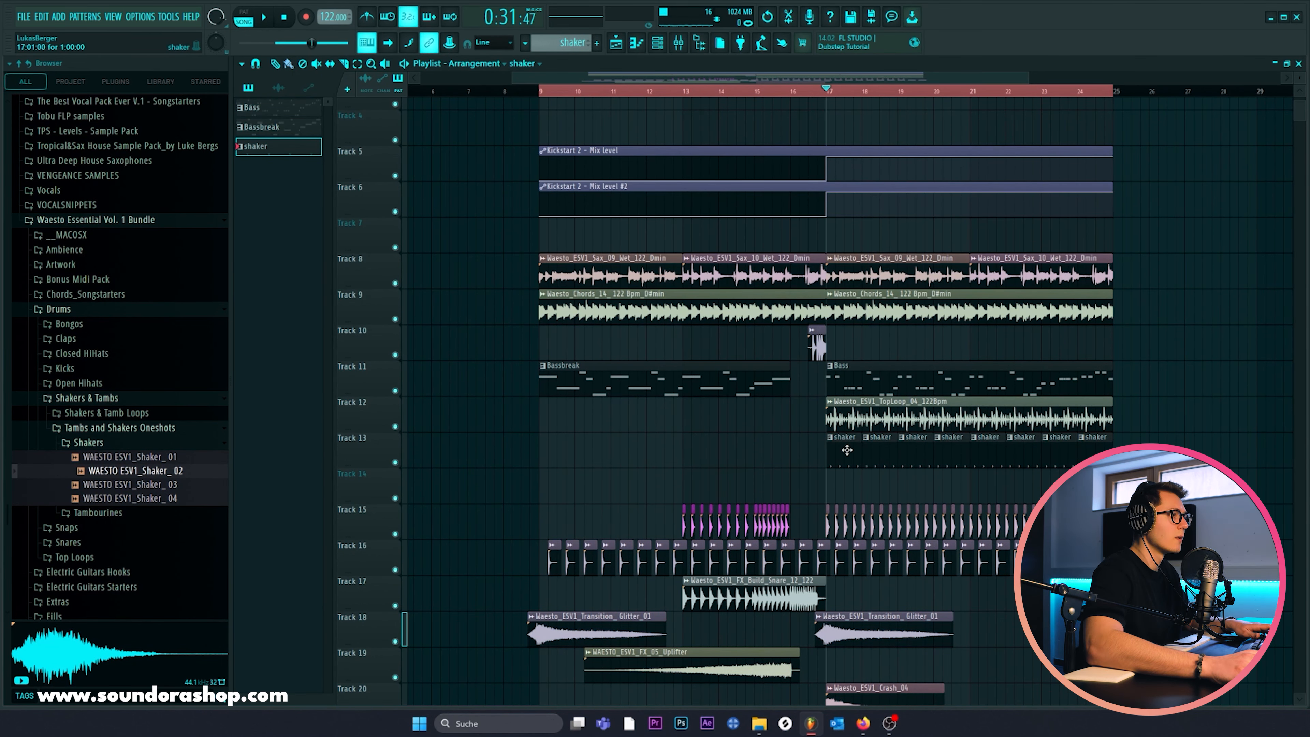
Step: Duplicate the offbeat shaker notes one sixteenth earlier in the piano roll and set the copies' velocity to about 39%
double_click(846, 449)
scroll(354, 94, up, 5)
scroll(377, 172, down, 2)
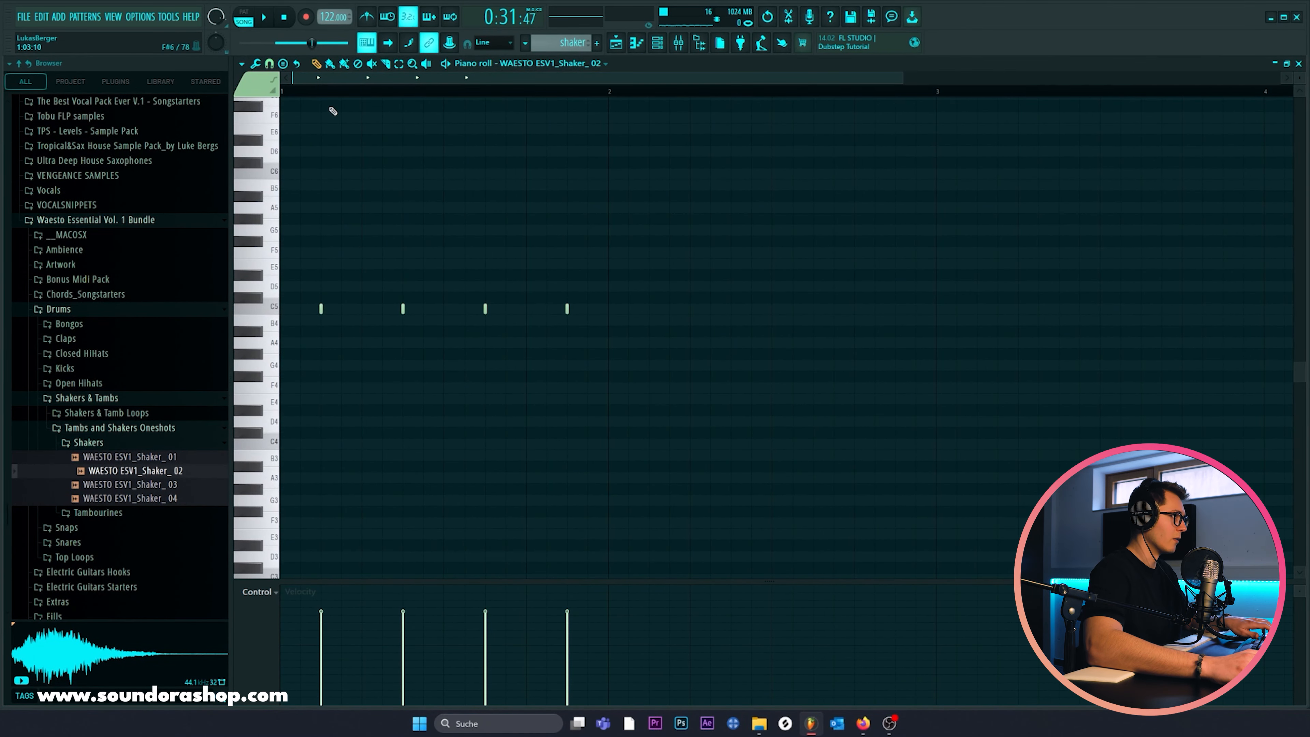
key(space)
key(ctrl+a)
drag(320, 310, 301, 310)
drag(309, 650, 308, 659)
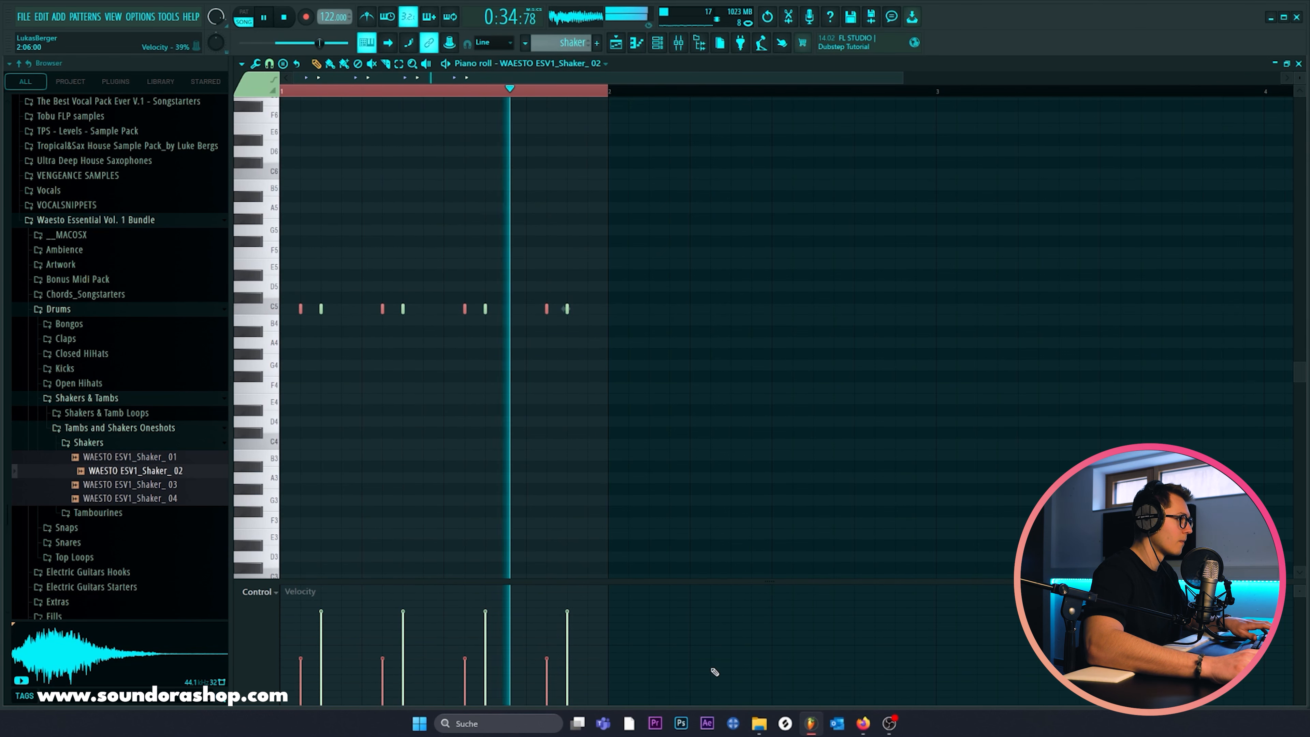
Step: Copy the shaker notes to the sixteenth after each offbeat and onto each beat at medium velocities, and return to the arrangement
drag(301, 310, 341, 310)
drag(342, 659, 342, 640)
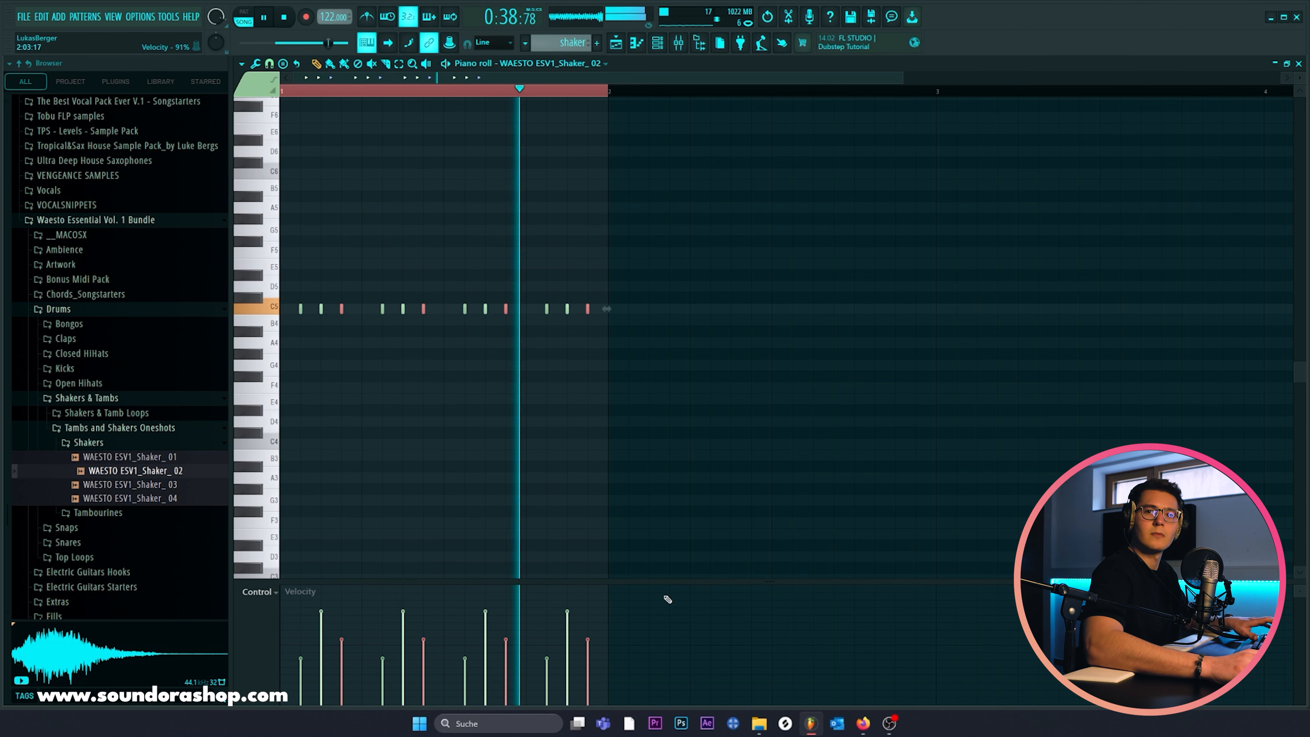
mouse_move(342, 639)
mouse_down()
mouse_move(601, 681)
mouse_move(441, 656)
mouse_up()
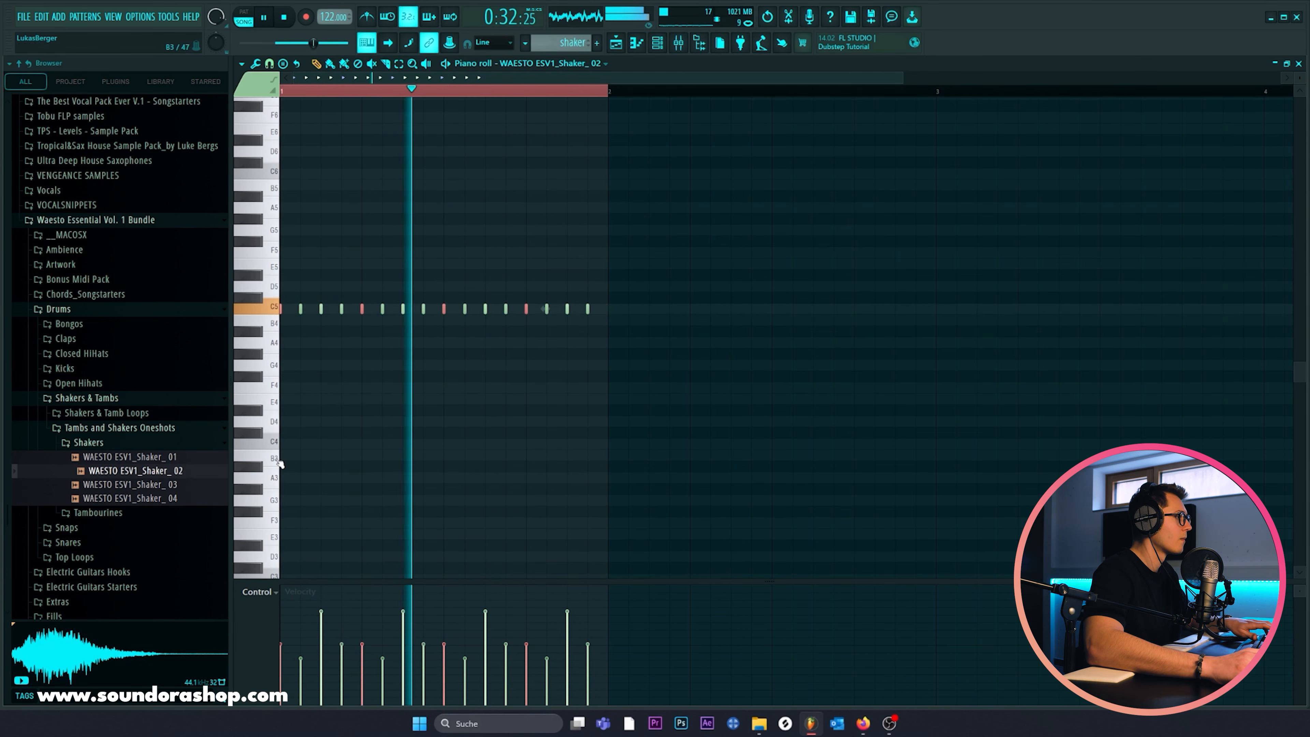
drag(285, 676, 611, 690)
click(401, 354)
click(322, 619)
key(F5)
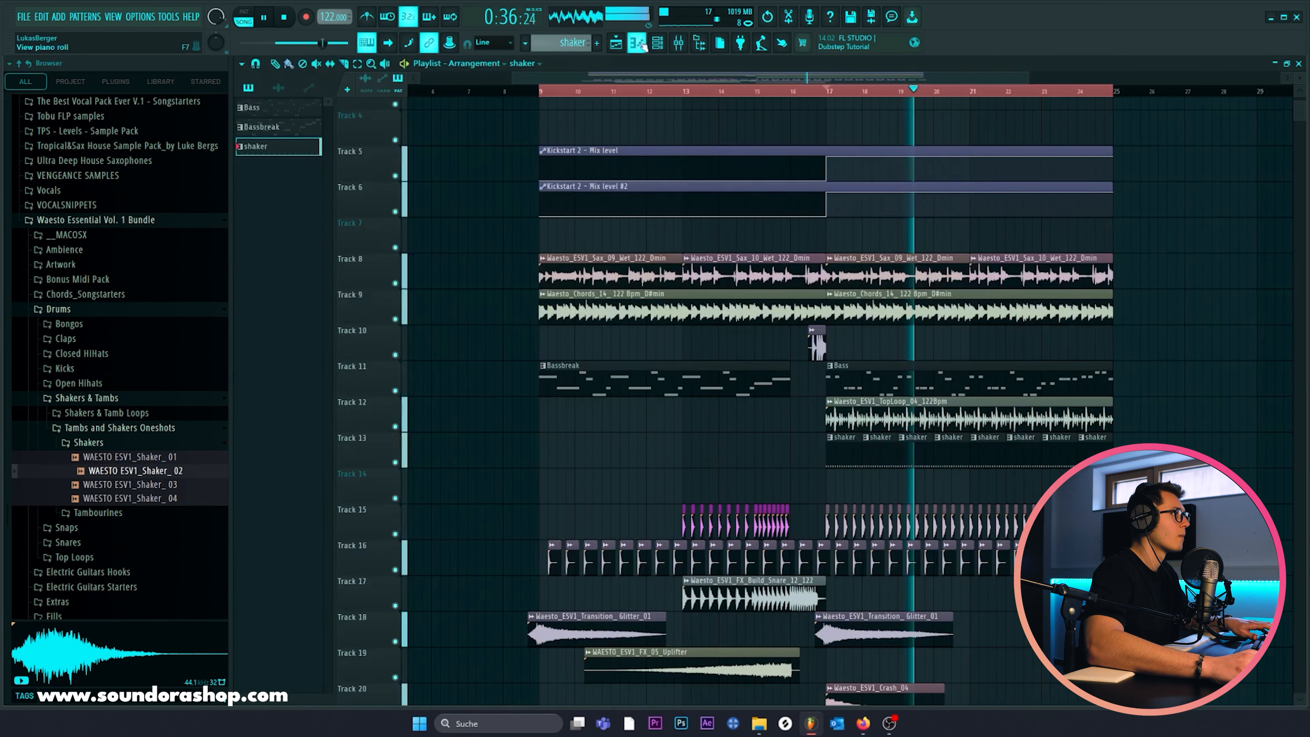
Step: Compare shaker samples 03 and 01 in the shaker channel, reload WAESTO ESV1_Shaker_ 02, and add a quick fade out to it
key(F6)
click(689, 237)
middle_click(107, 485)
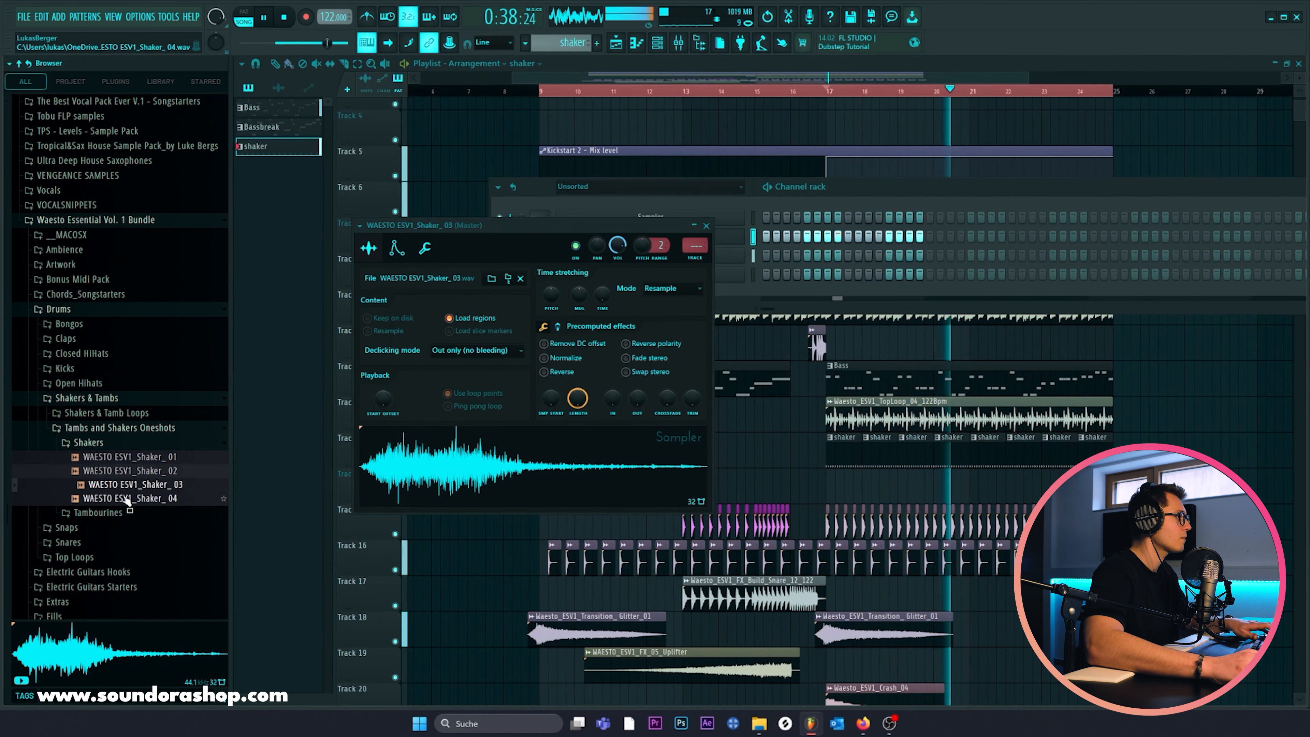
middle_click(132, 457)
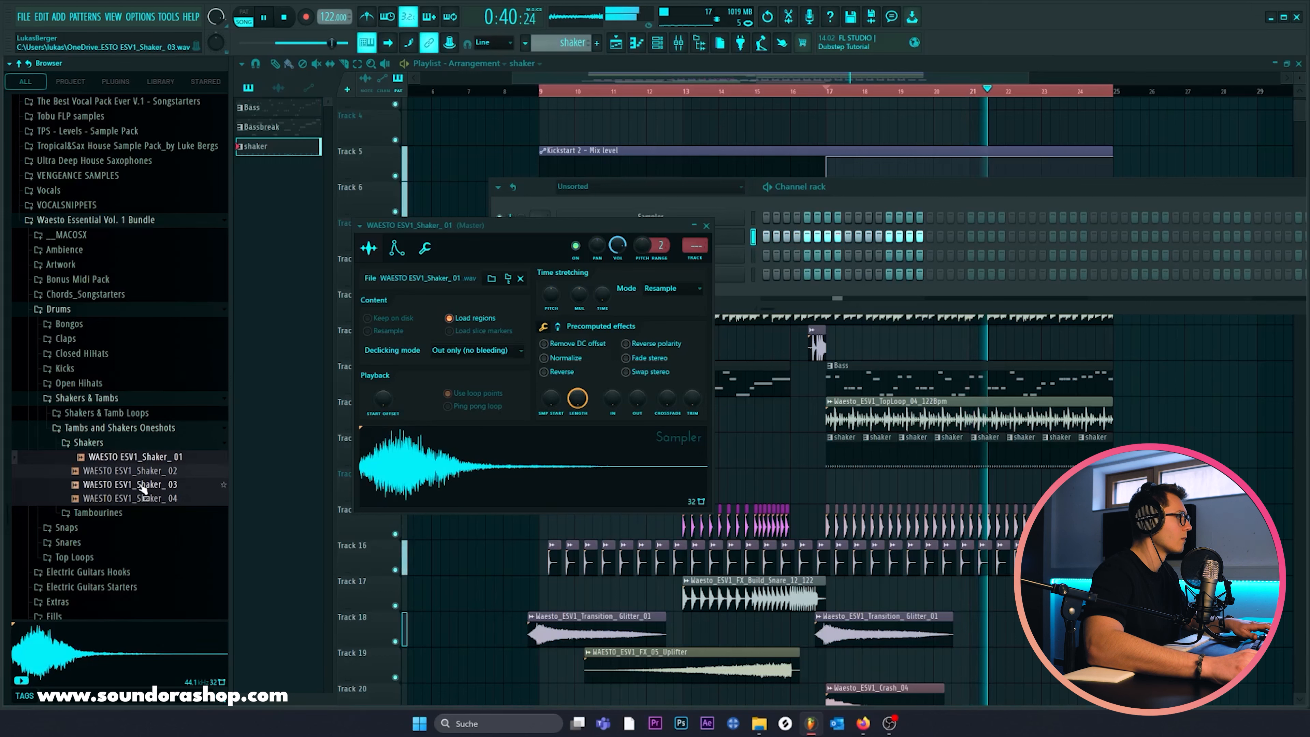
middle_click(146, 476)
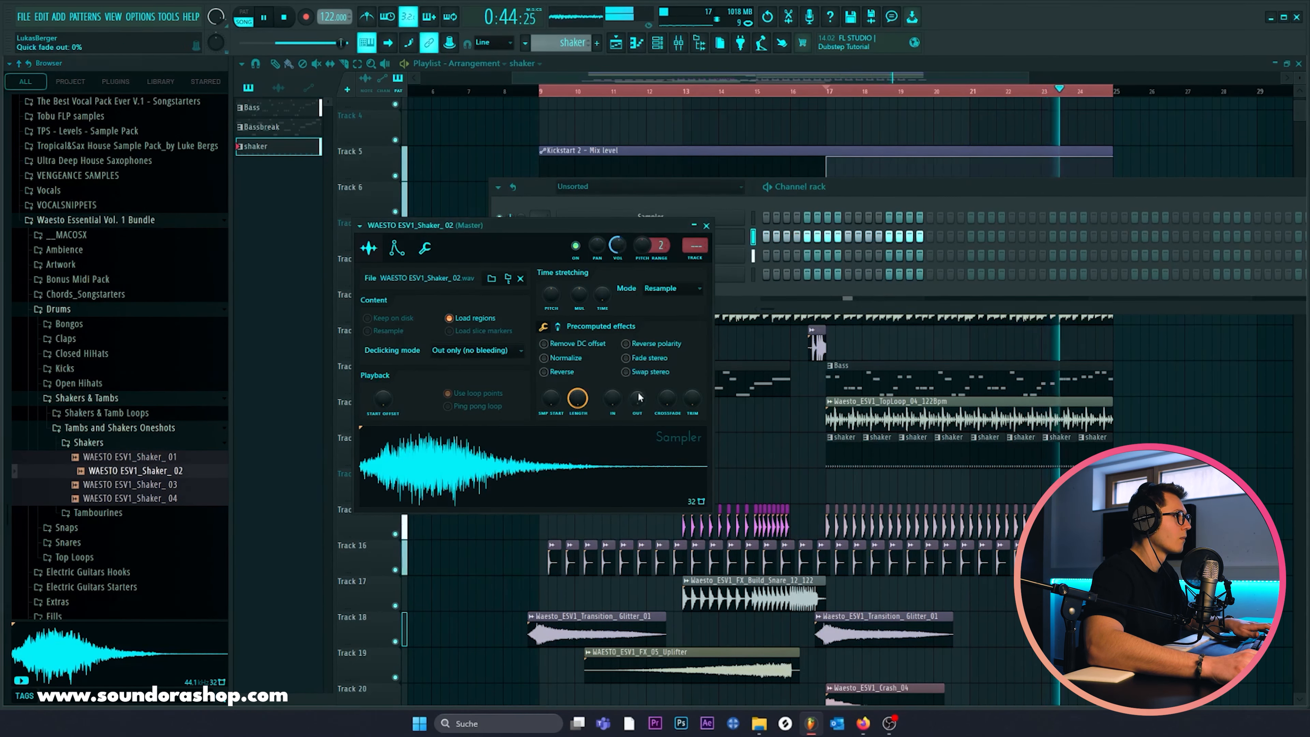
drag(640, 397, 639, 389)
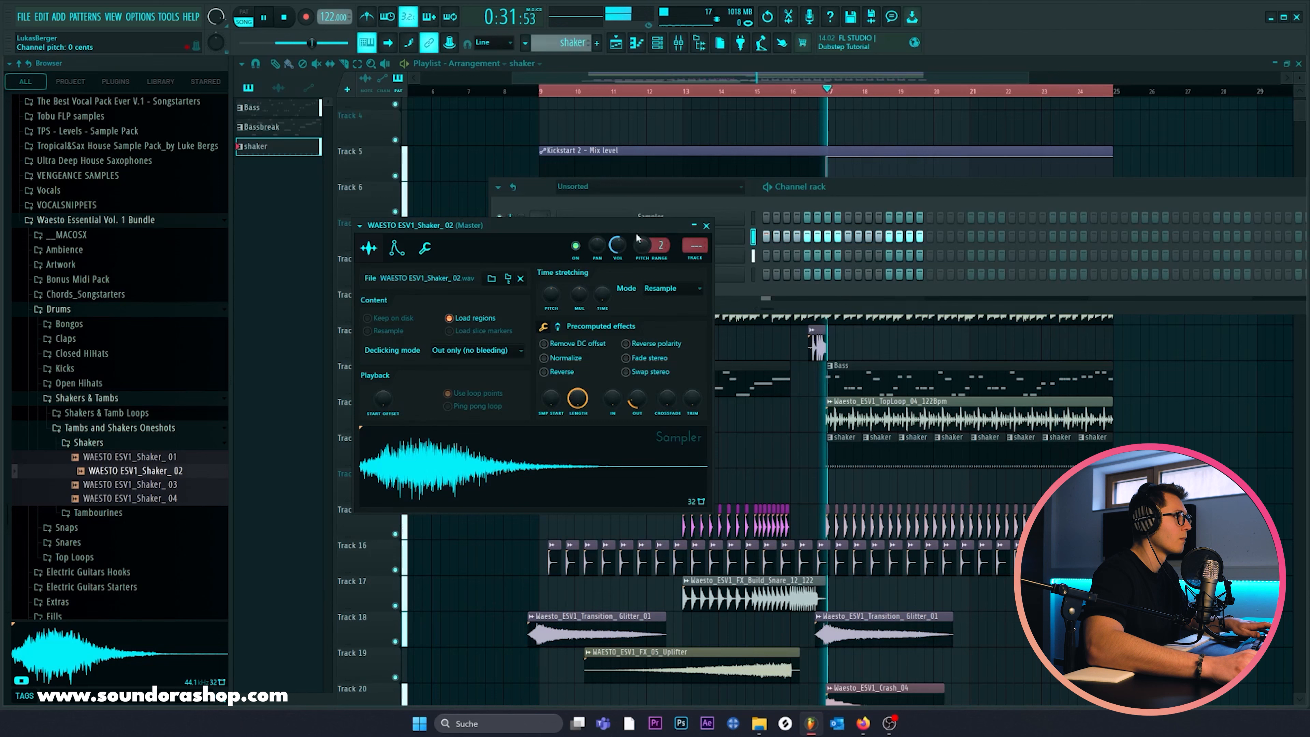
click(706, 227)
Step: Audition the one-shots in the Tambourines folder and add WAESTO ESV1_Tamb_ 02 as a channel below the shaker
key(space)
click(118, 444)
click(117, 457)
click(117, 472)
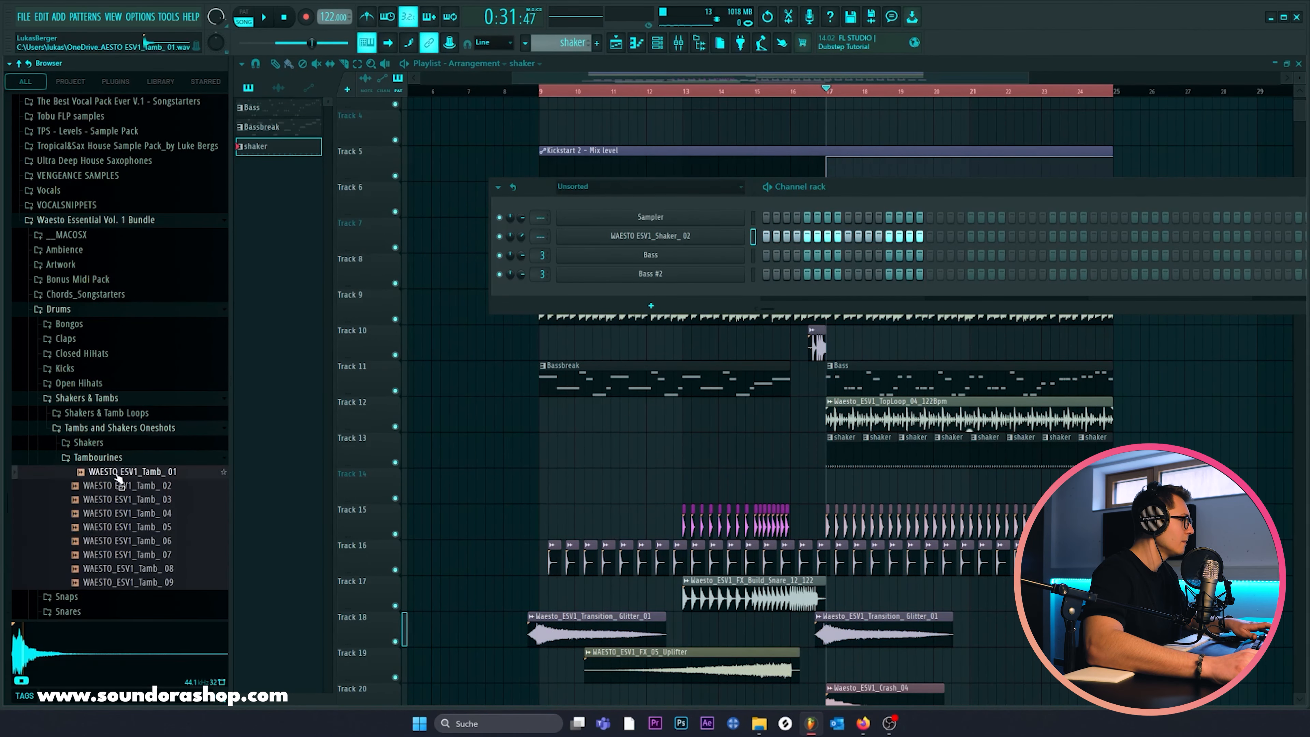
drag(129, 498, 624, 253)
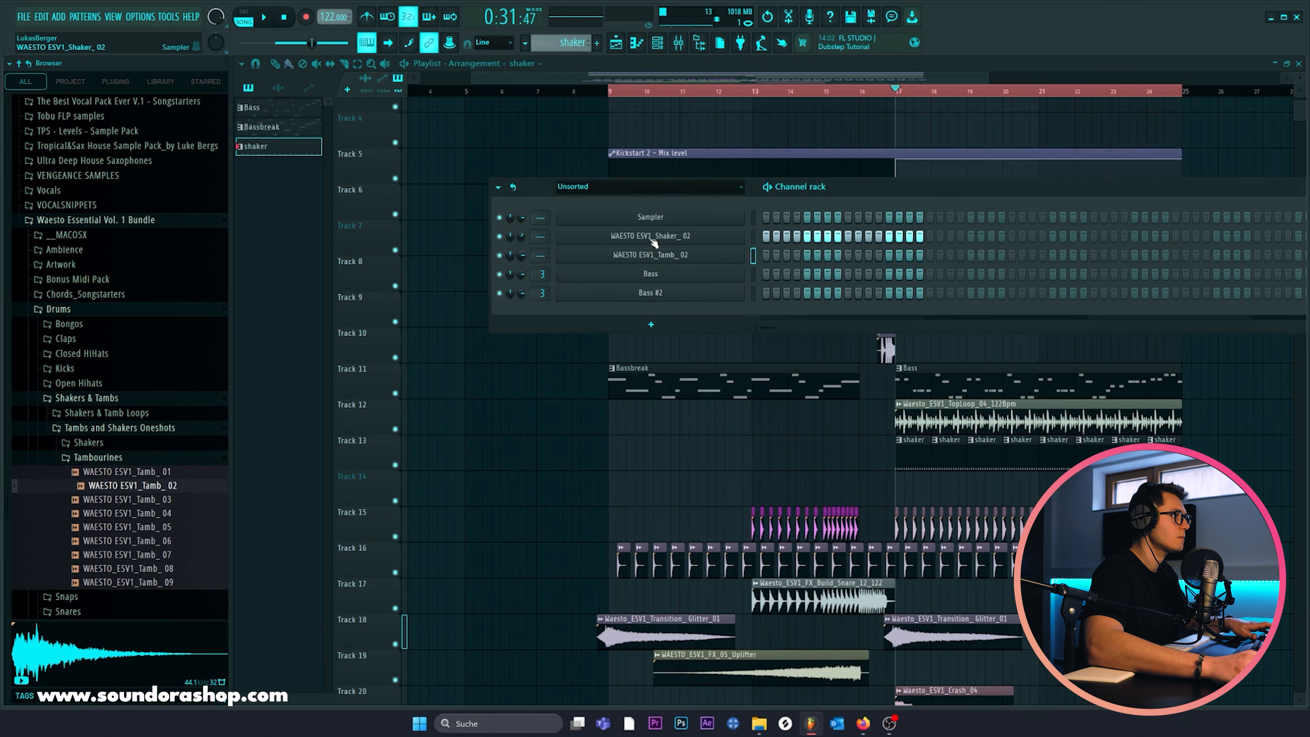
Step: Copy the shaker channel's notes into the WAESTO ESV1_Tamb_ 02 channel and play the result
right_click(742, 233)
click(869, 245)
right_click(681, 257)
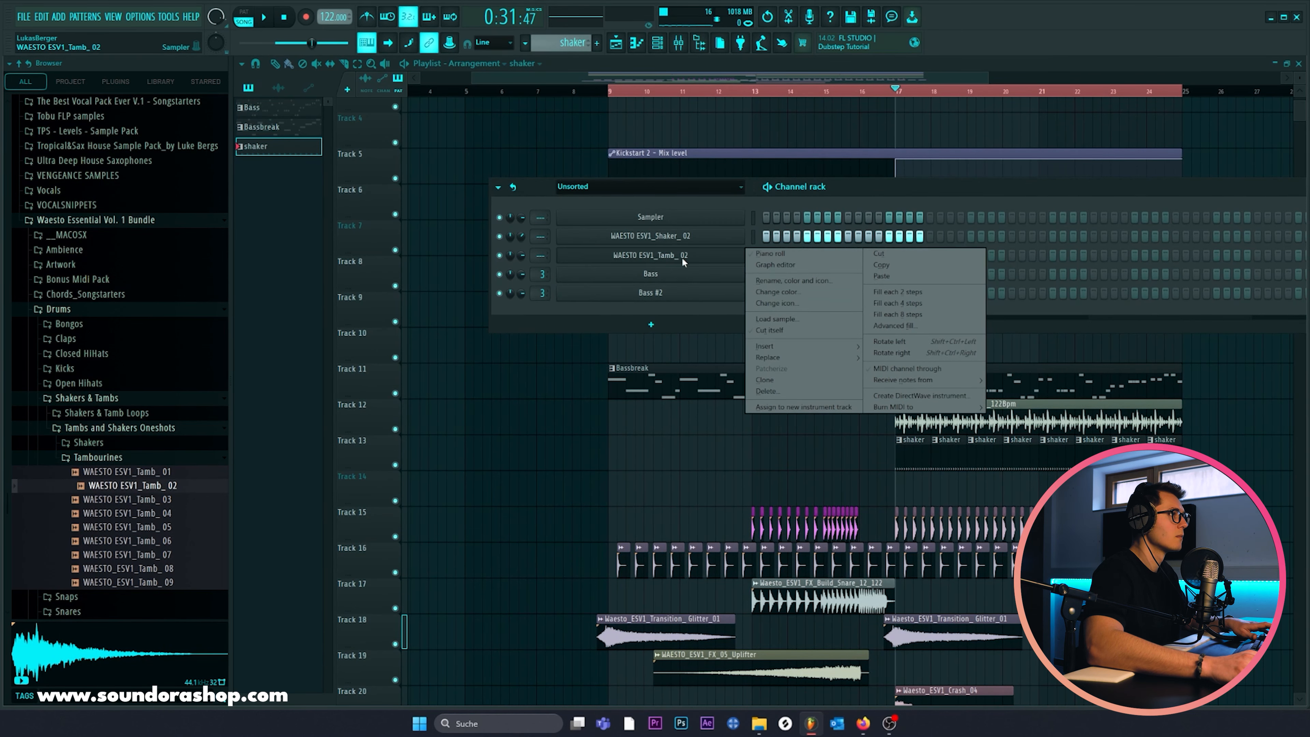
click(883, 278)
key(space)
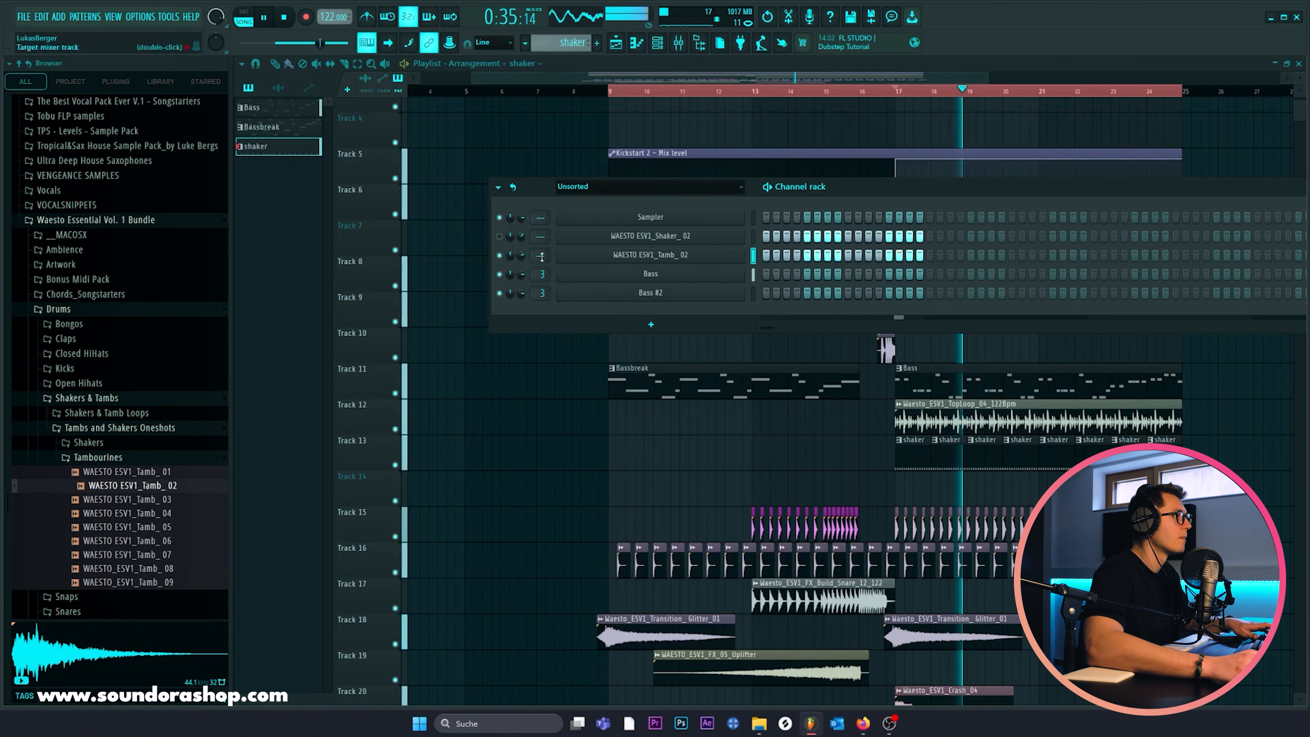
Step: Set the tambourine sampler's quick fade out to about 24% and return to the arrangement
click(567, 255)
drag(522, 284, 518, 297)
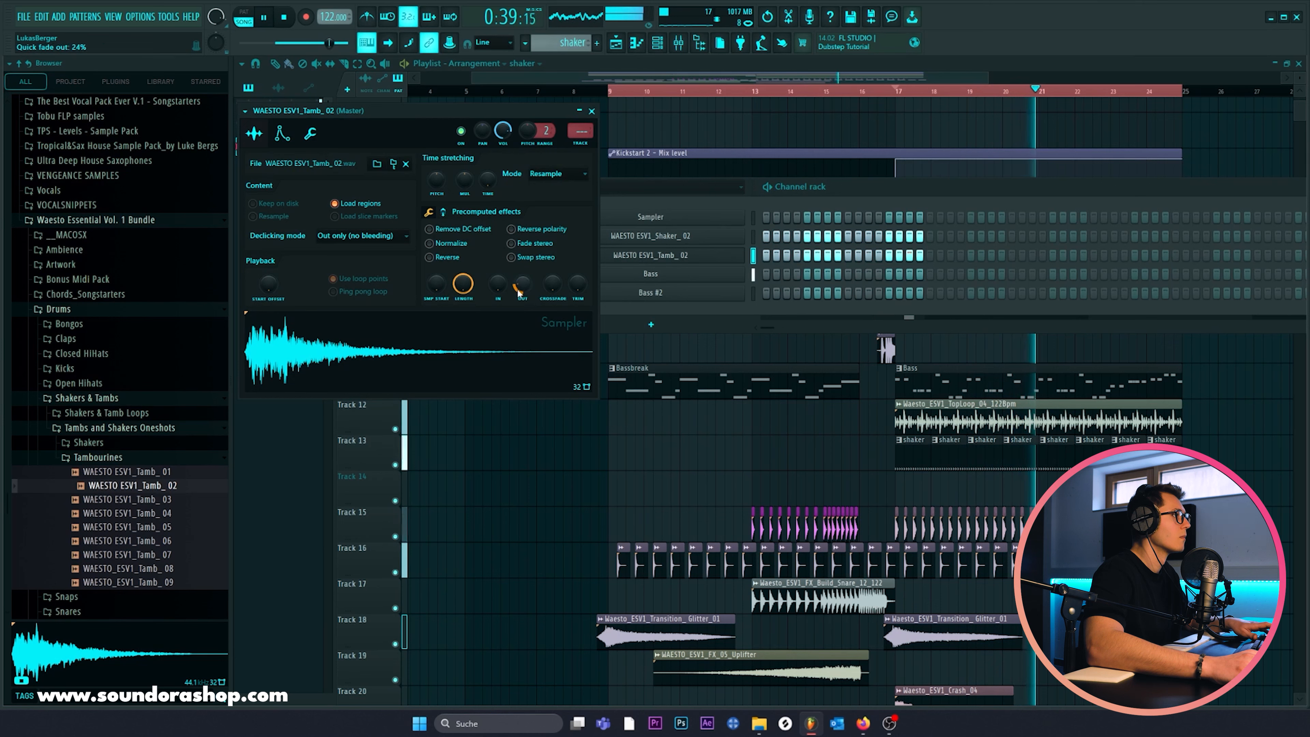
click(591, 111)
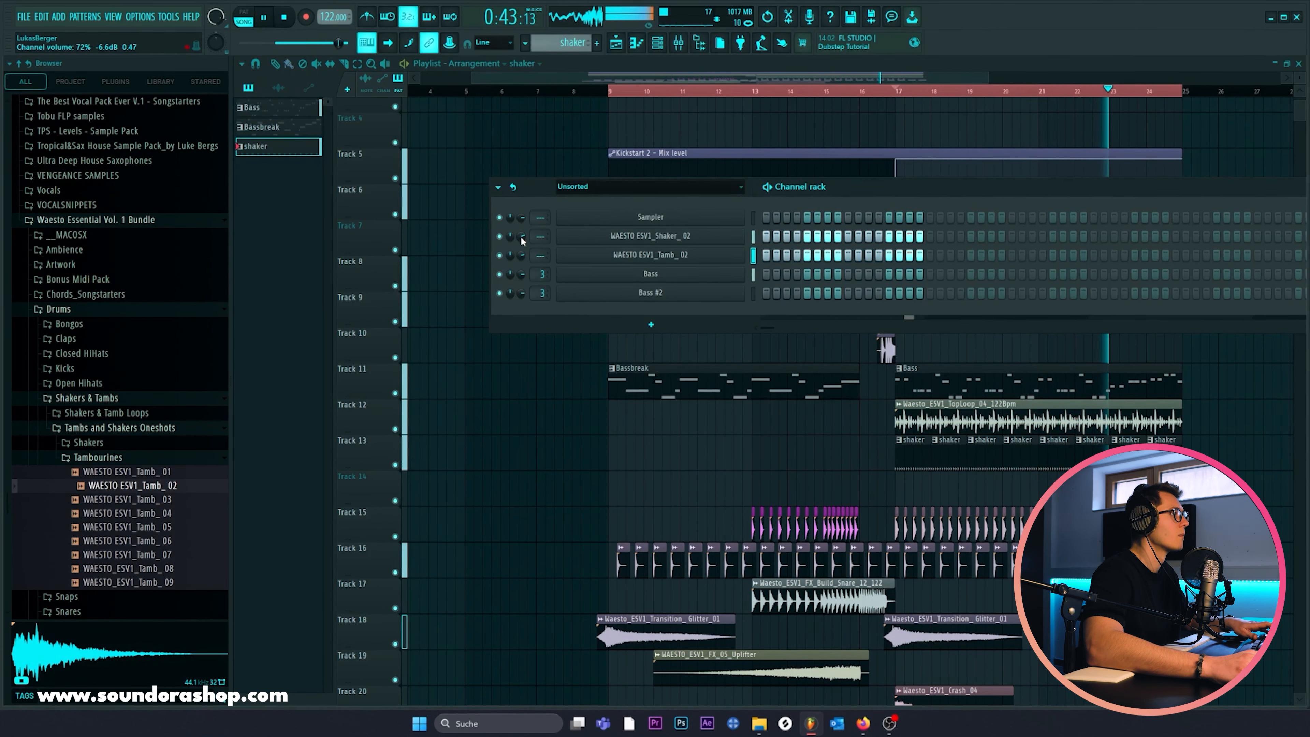
right_click(505, 344)
drag(743, 333, 700, 343)
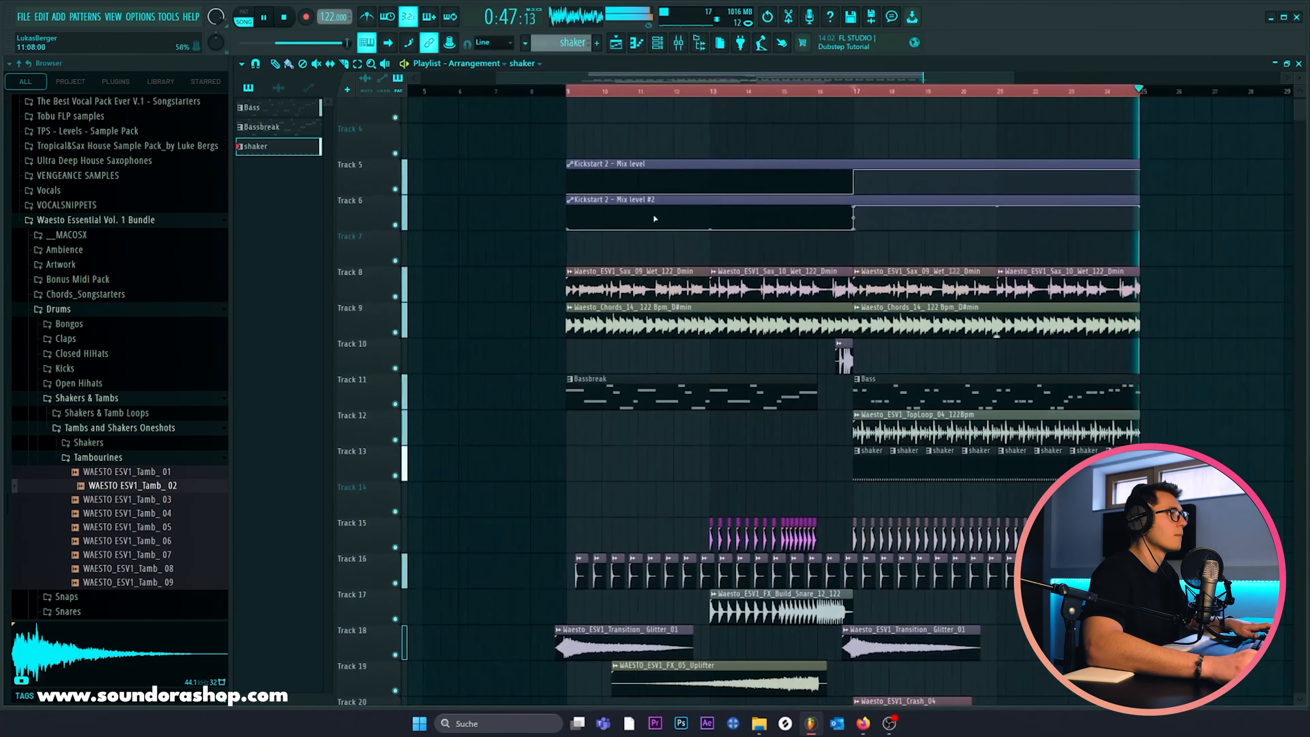
Step: Open the settings and mixer insert of the first sax clip, and solo Track 8 while playing from bar 9
scroll(846, 356, down, 5)
scroll(638, 357, up, 5)
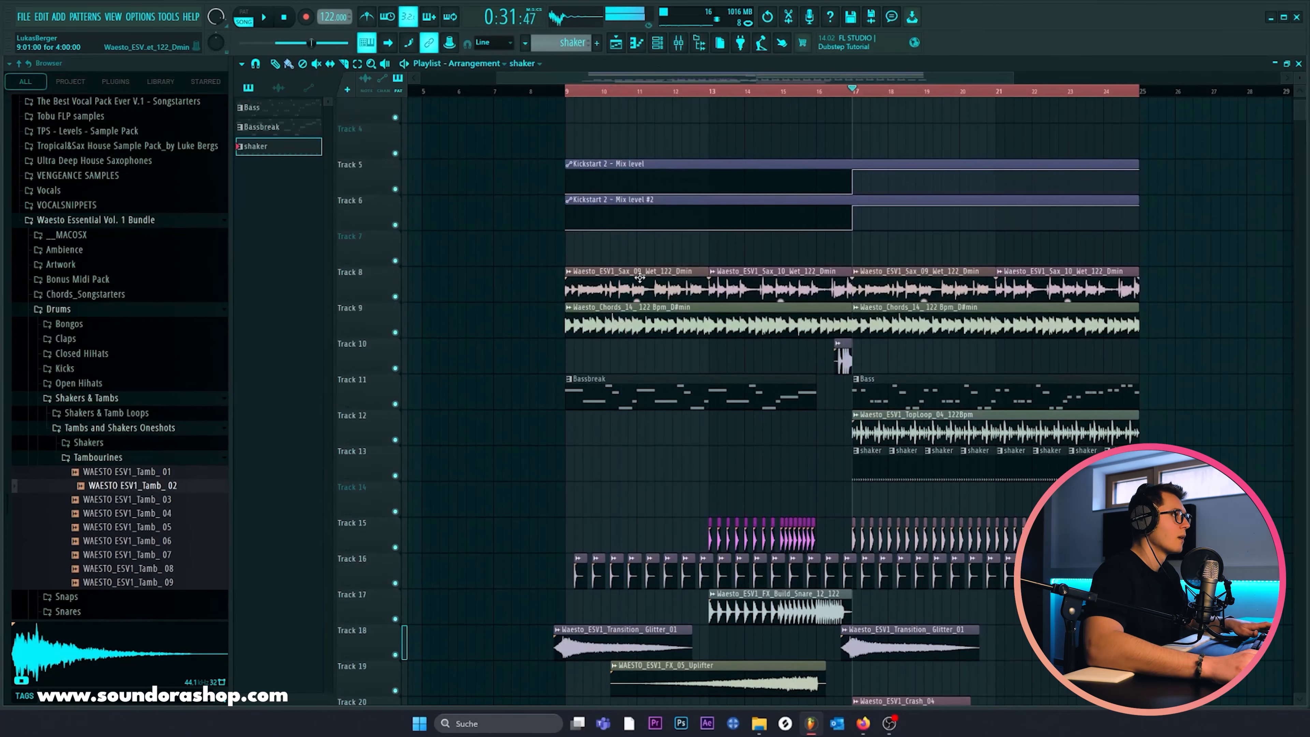
double_click(640, 278)
click(572, 91)
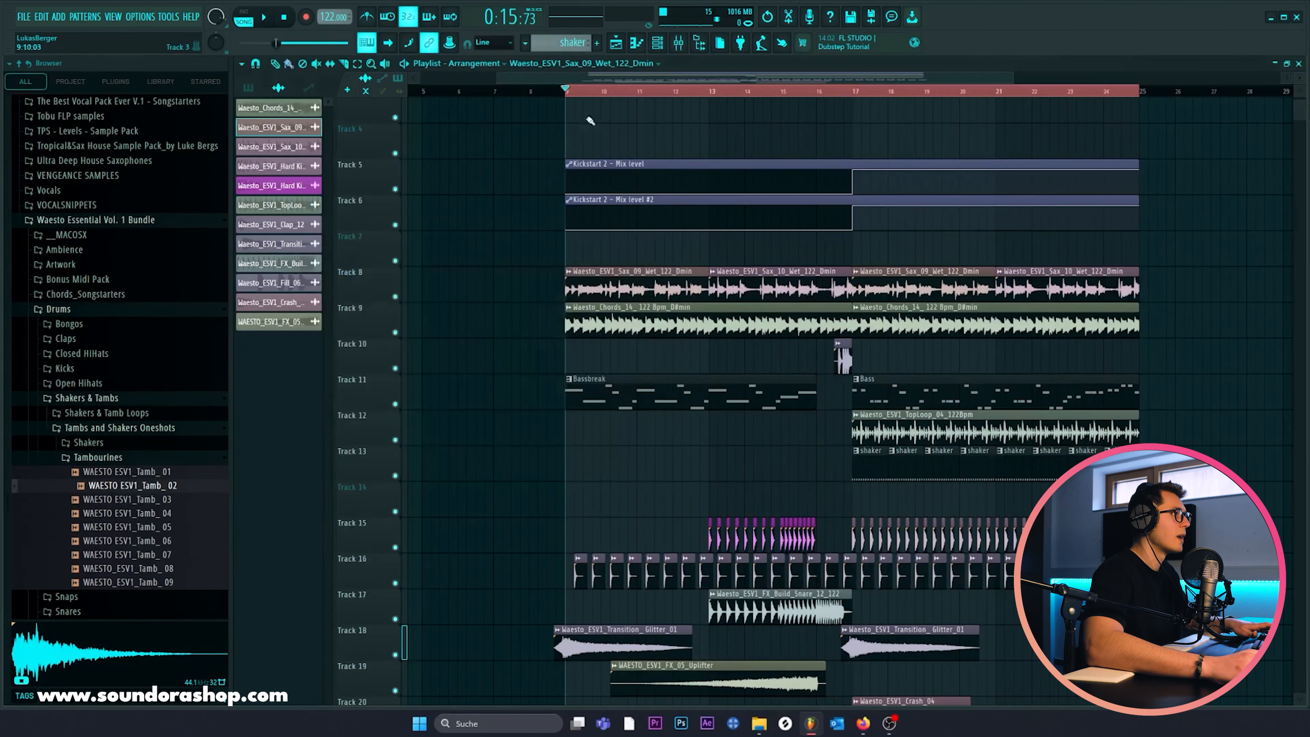
double_click(637, 281)
click(679, 43)
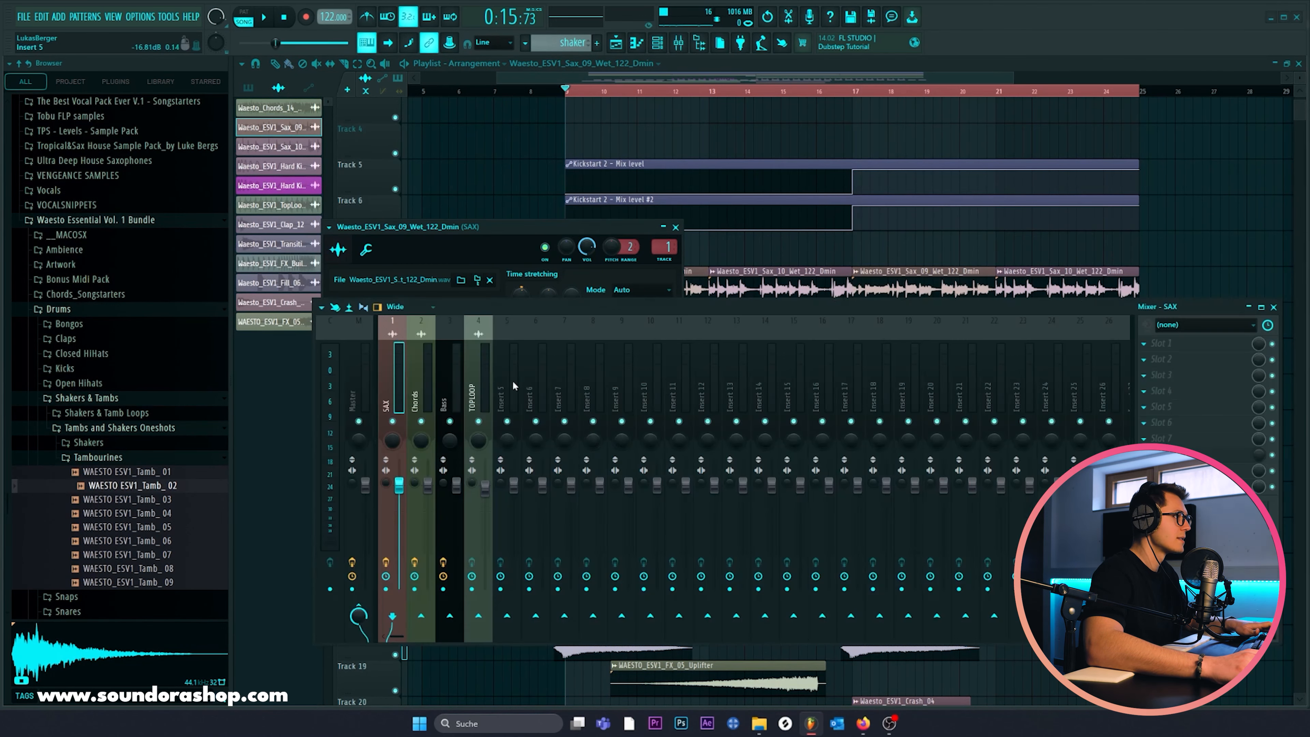
scroll(567, 149, down, 4)
key(space)
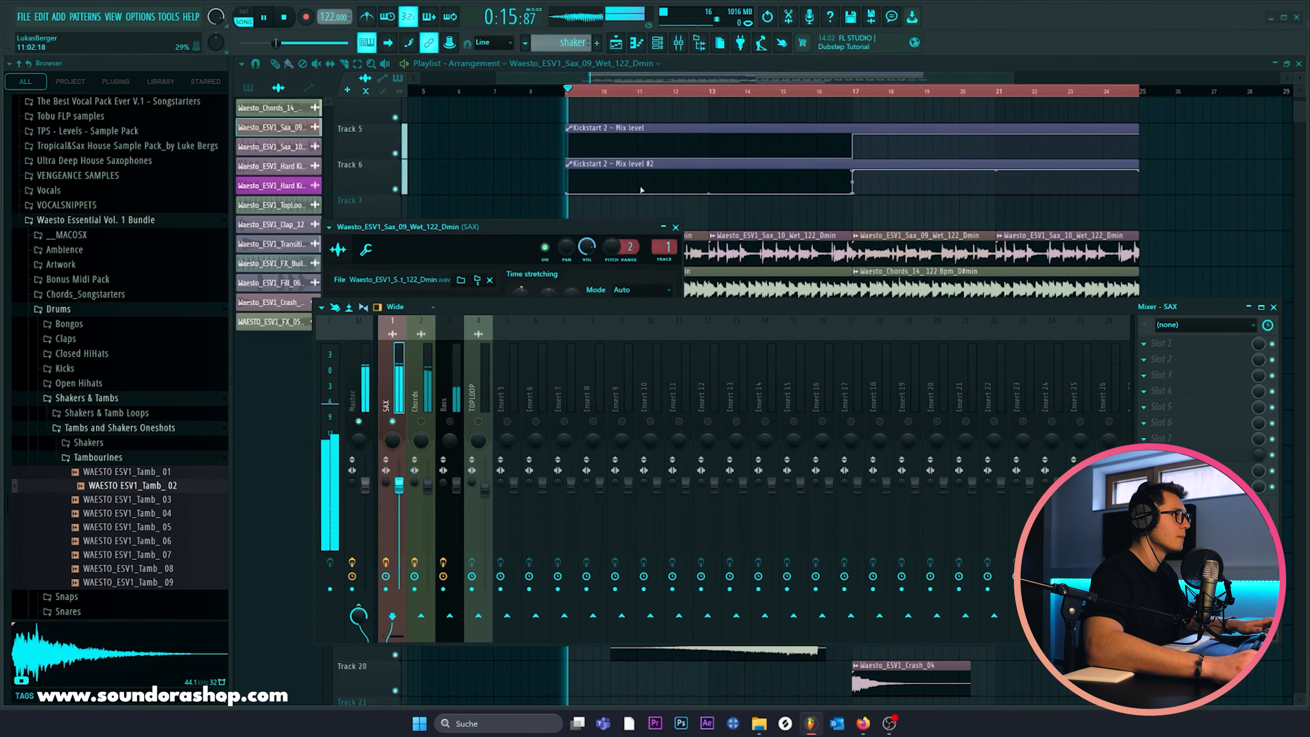
ctrl+click(396, 153)
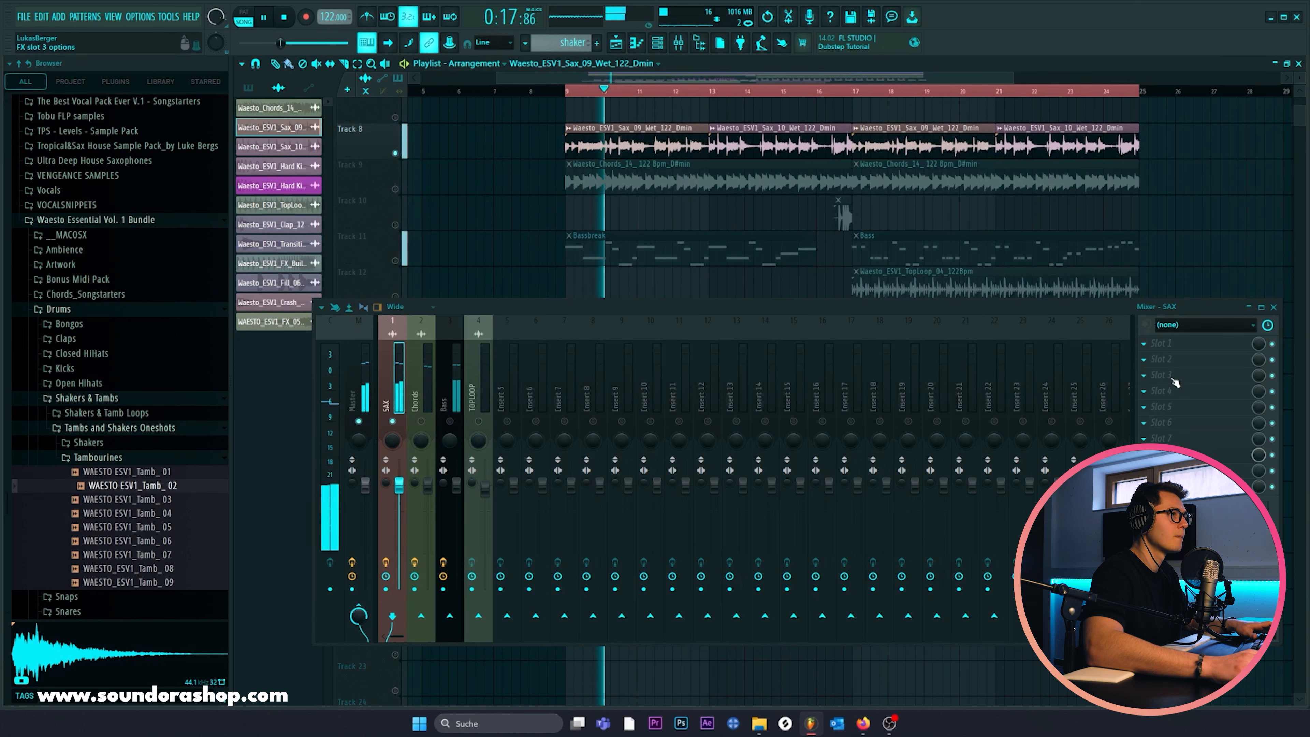
Step: Load FabFilter Pro-Q 2 into slot 2 of the SAX insert and arrange its window above the mixer
click(1172, 363)
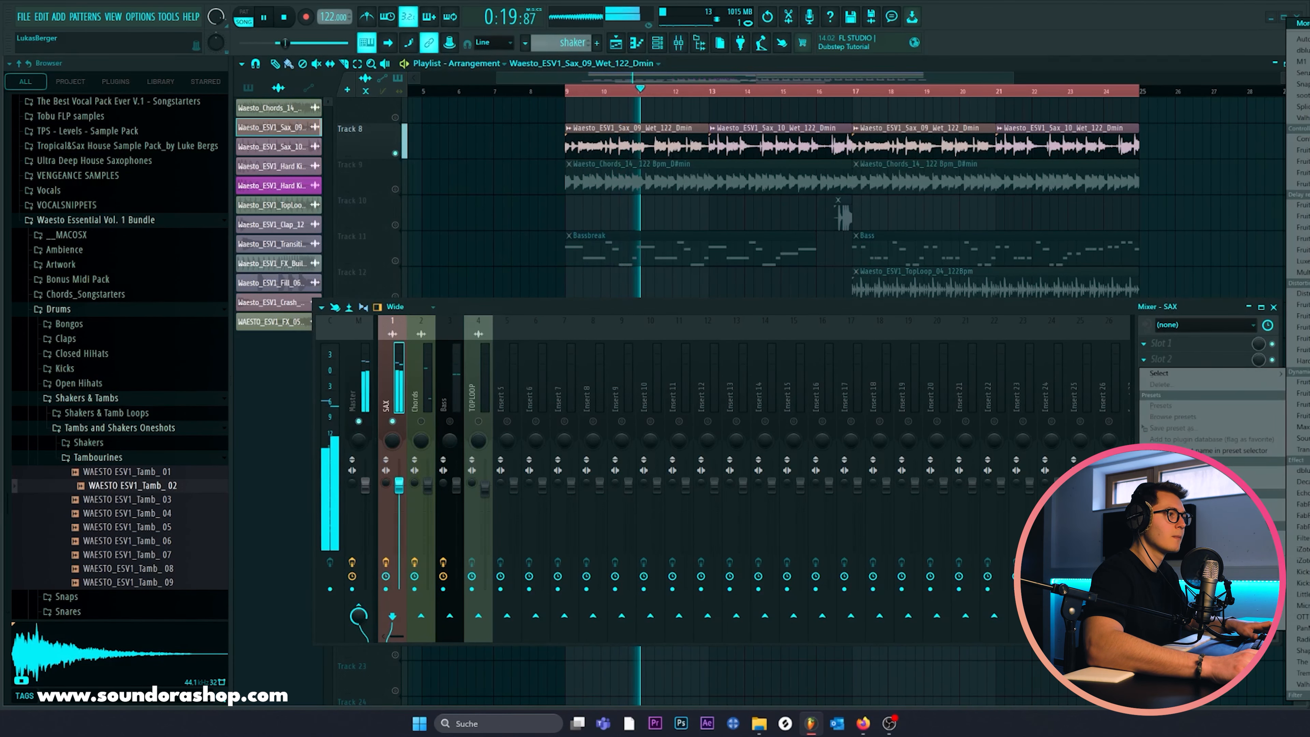
click(1186, 373)
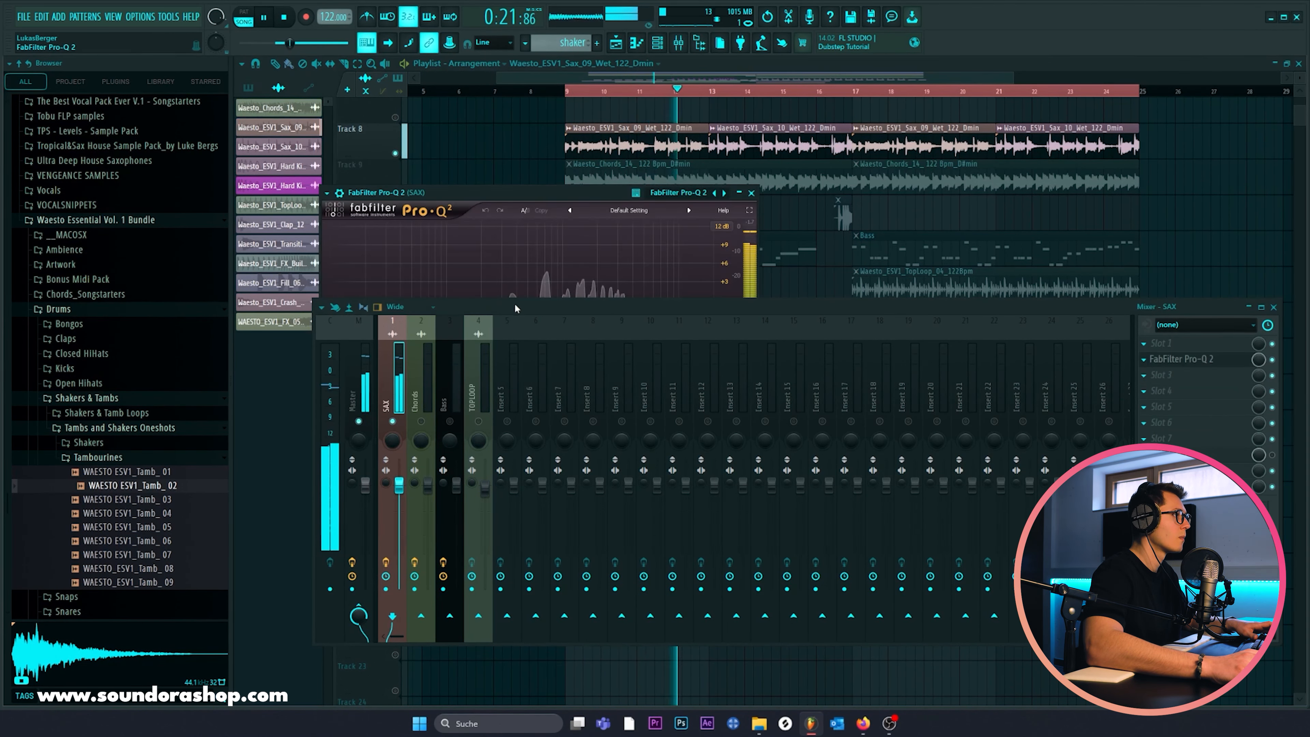
key(space)
drag(482, 193, 525, 146)
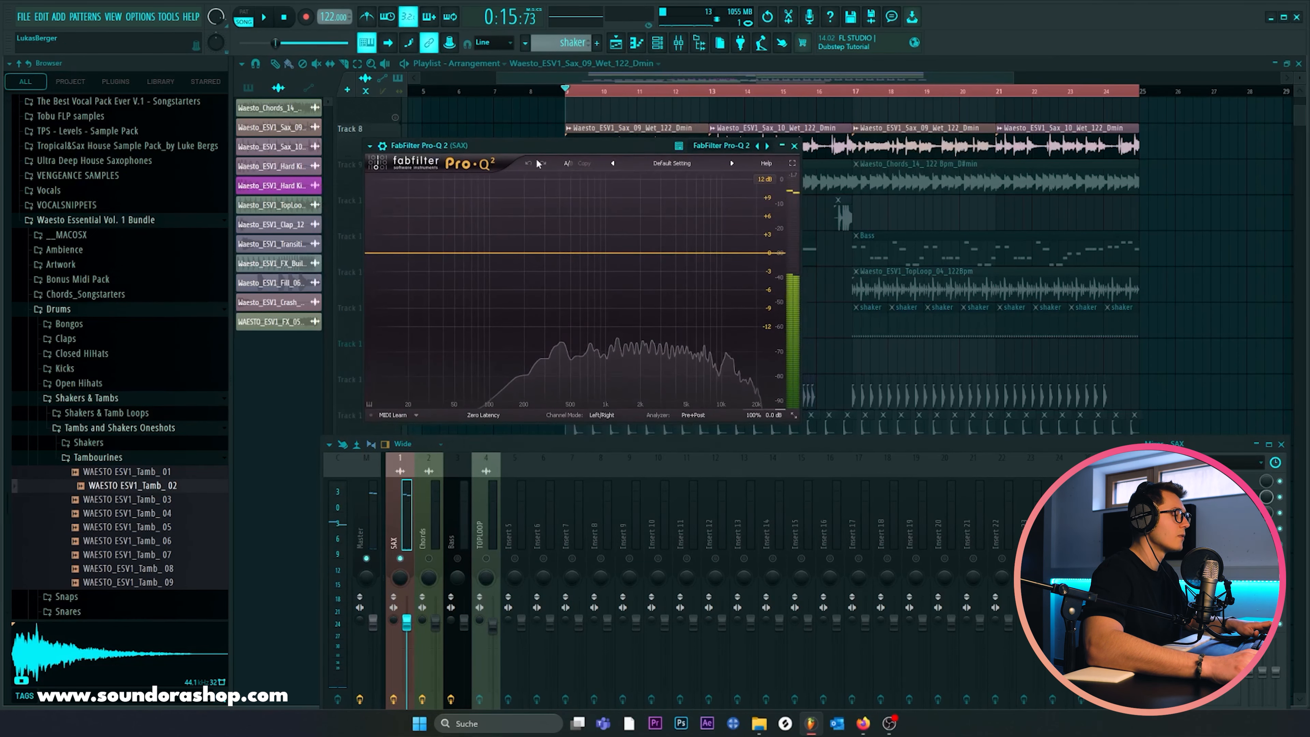
drag(565, 444, 554, 466)
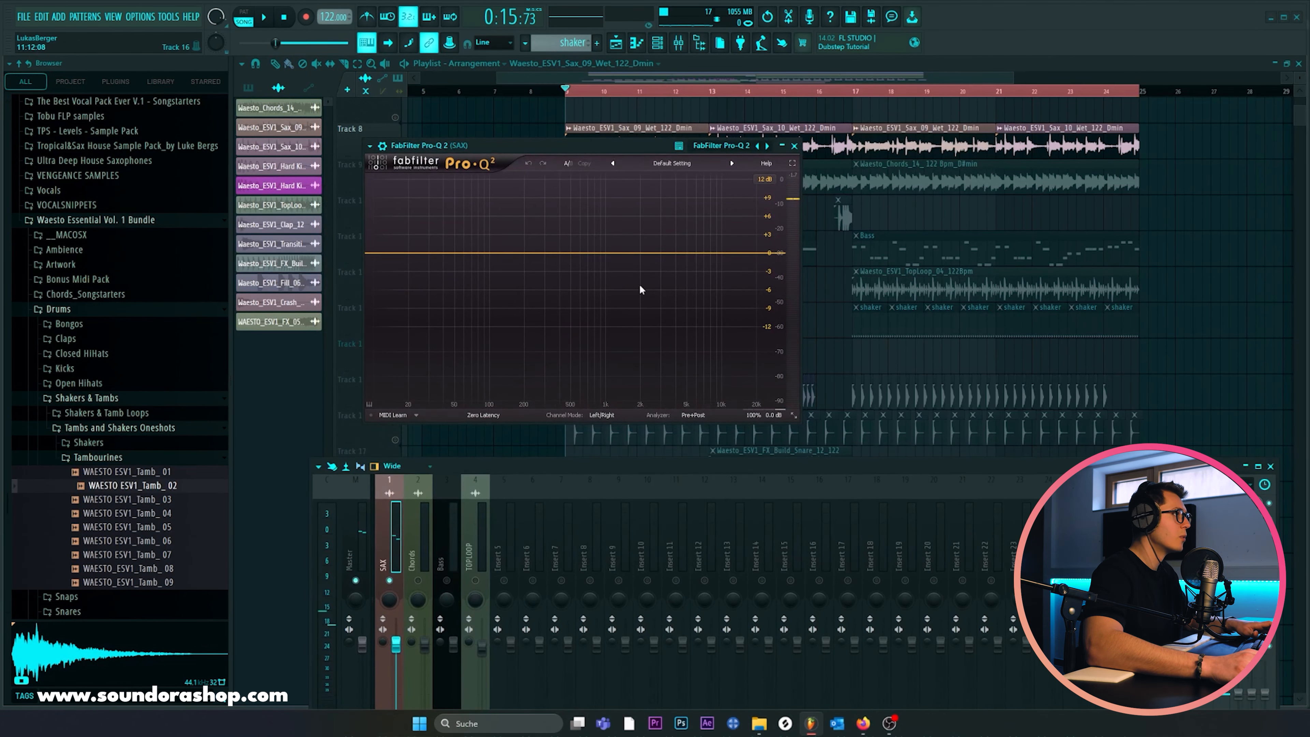
drag(553, 146, 577, 148)
Step: Add a 24 dB/oct low cut at about 216 Hz to the sax equalizer and play the sax
drag(428, 258, 552, 262)
click(460, 379)
click(479, 427)
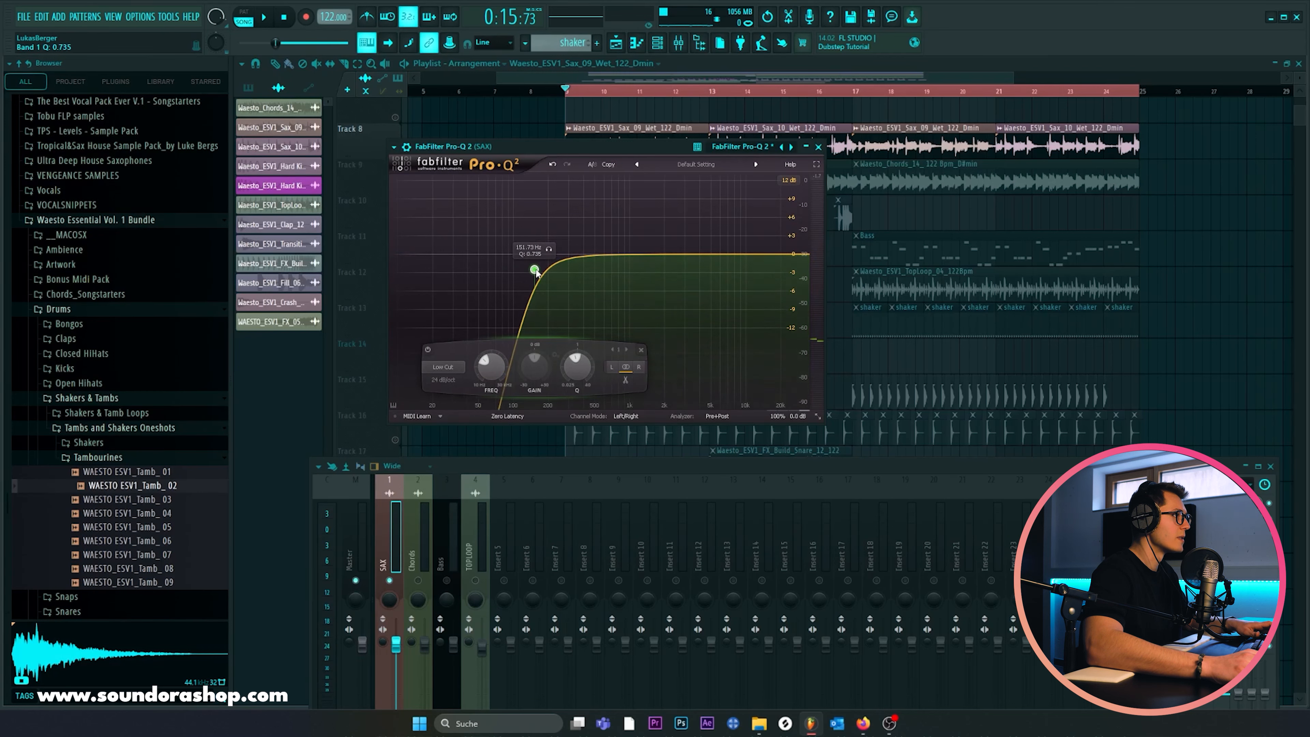
key(space)
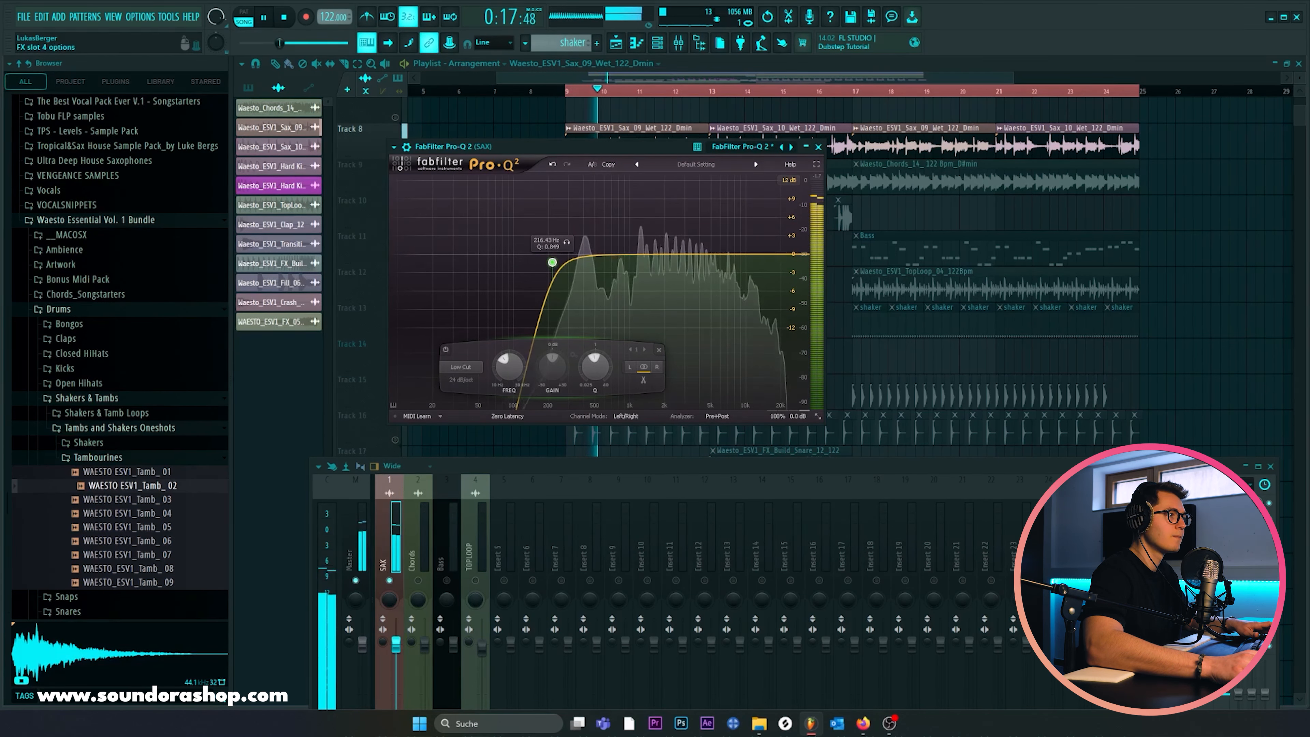
Step: Load Virtual Mix Rack into slot 4 of the SAX insert and raise its Air gain to about 3.3 dB
click(1217, 449)
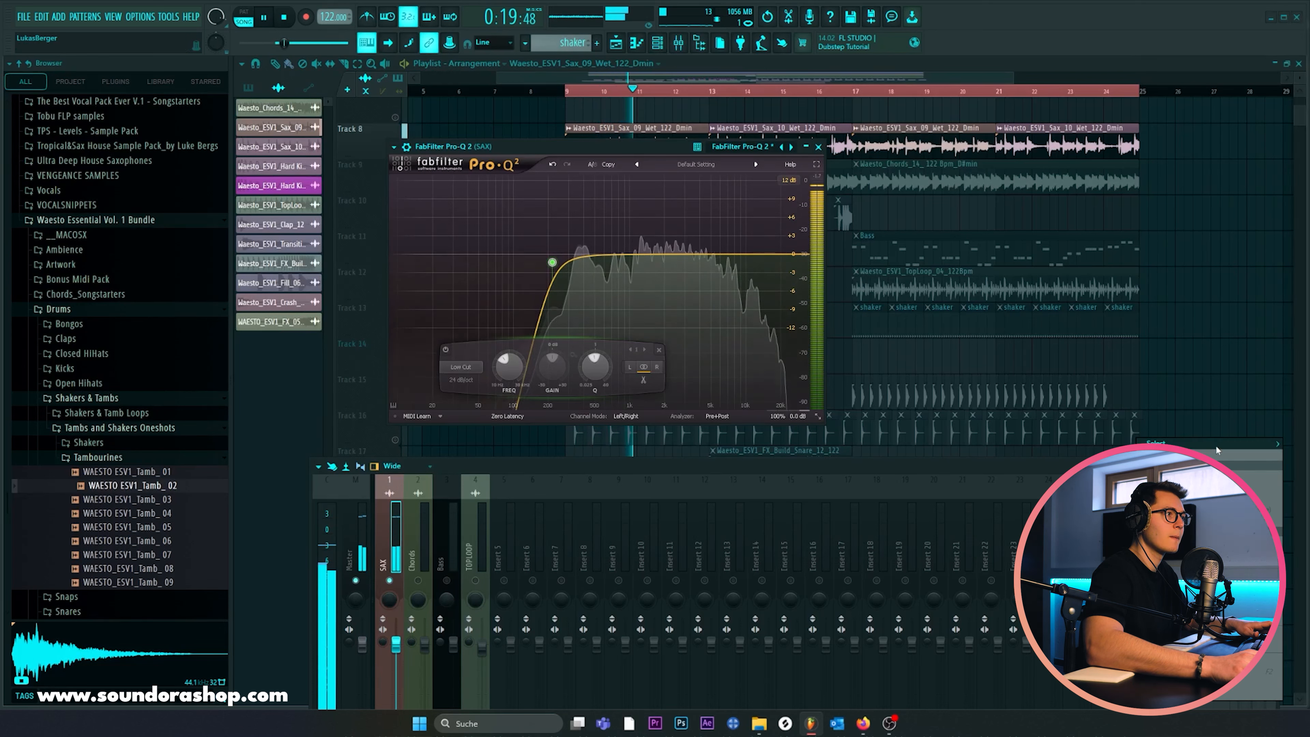
mouse_move(1215, 445)
click(1297, 567)
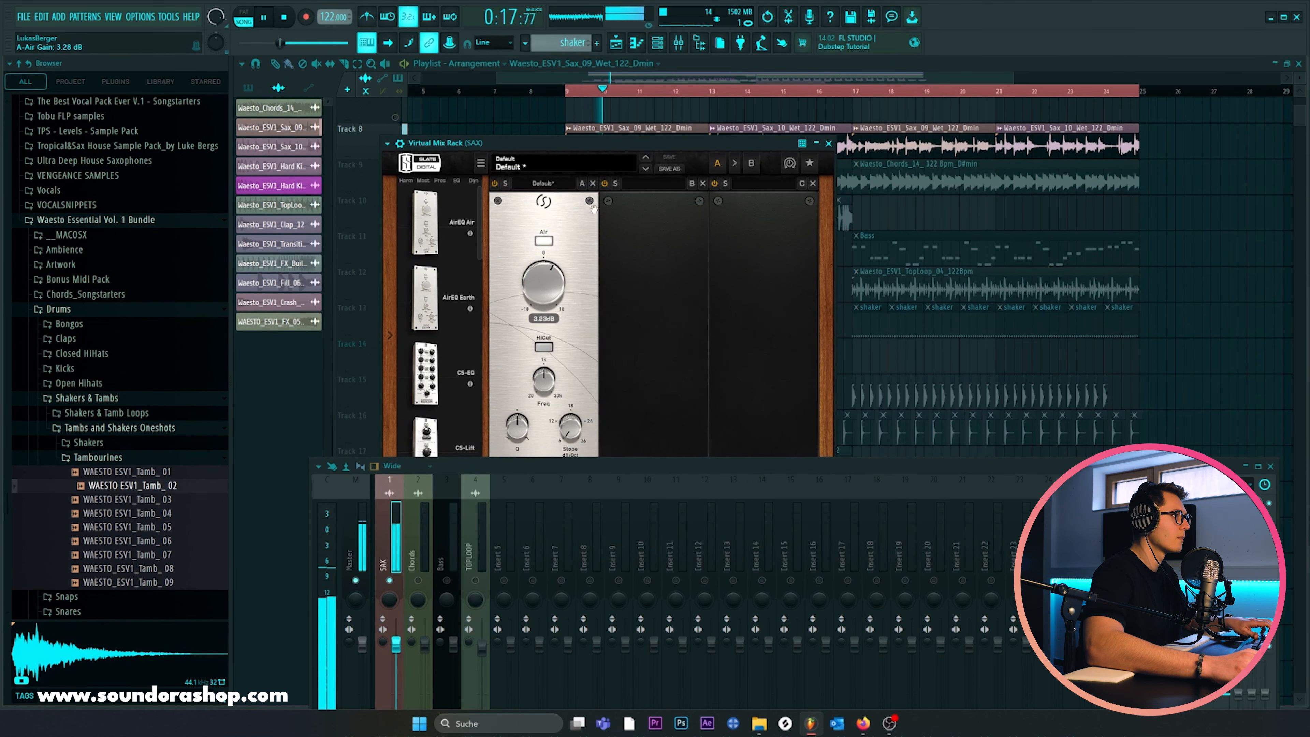
click(828, 144)
Step: Load Fruity Delay 3 into slot 6 of the SAX insert and move the mixer clear of the plugin window
drag(1093, 466, 934, 257)
click(980, 373)
mouse_move(998, 387)
click(1180, 227)
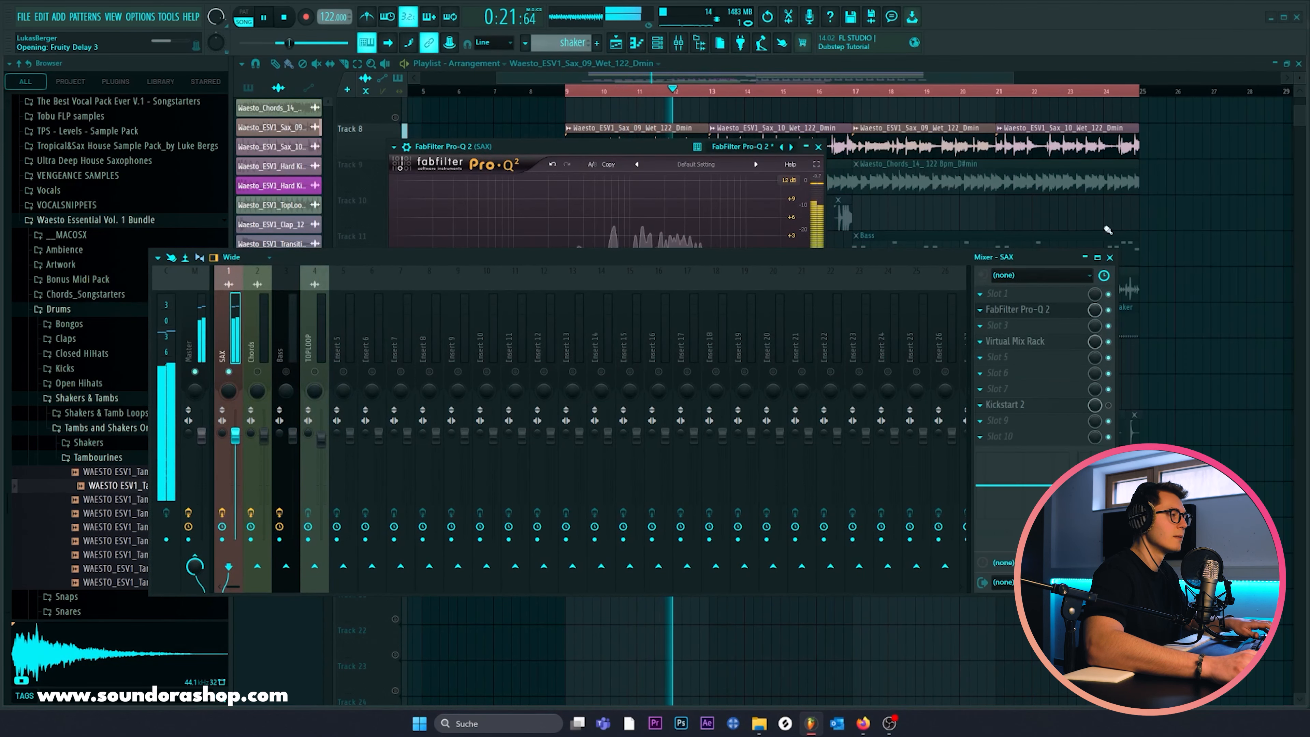
drag(934, 257, 1007, 401)
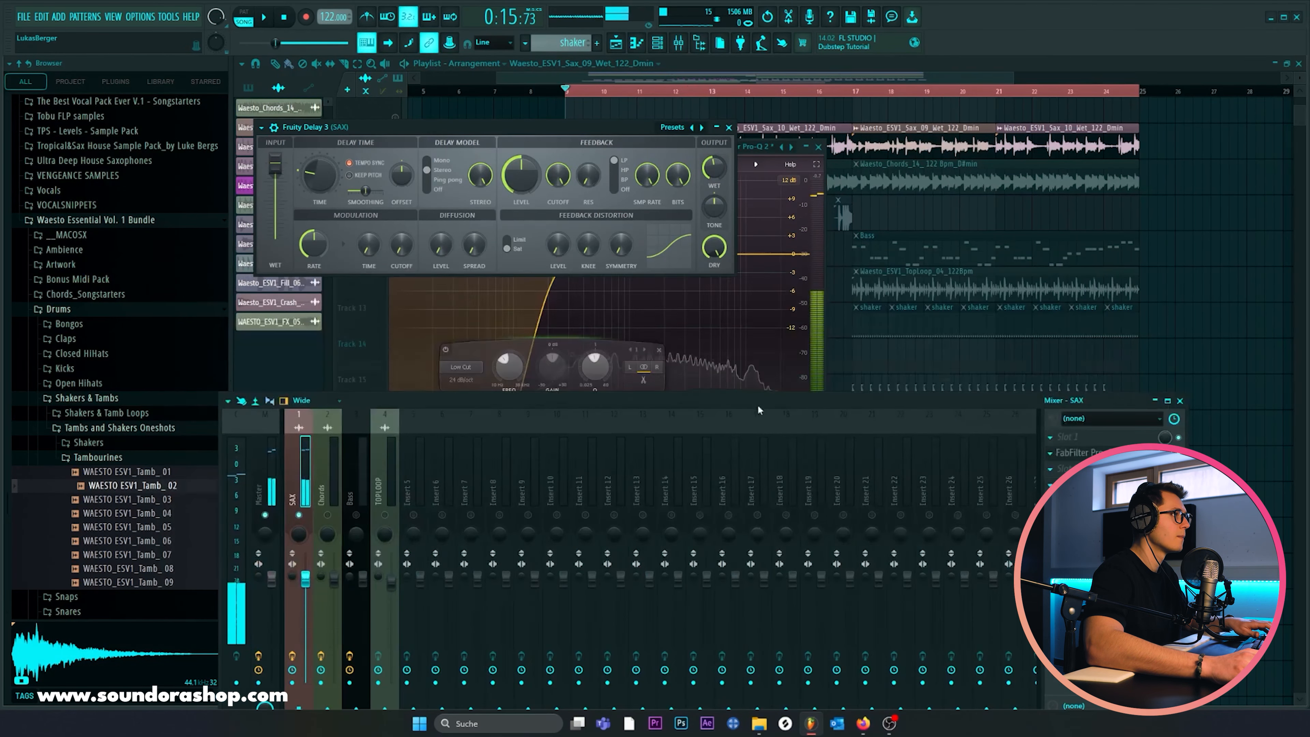
Step: Adjust the sax delay's feedback, set its output wet level to about 24%, and unmute all other tracks
key(space)
key(space)
drag(520, 176, 520, 183)
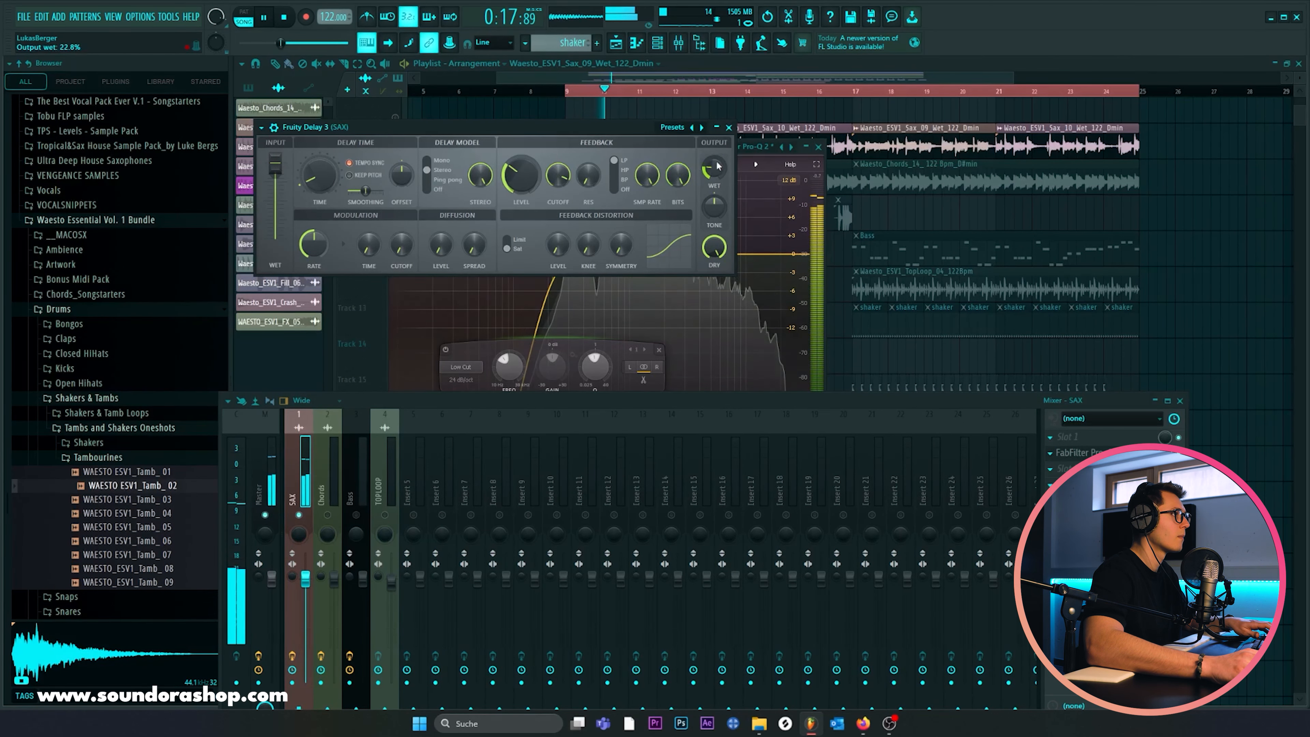
click(356, 515)
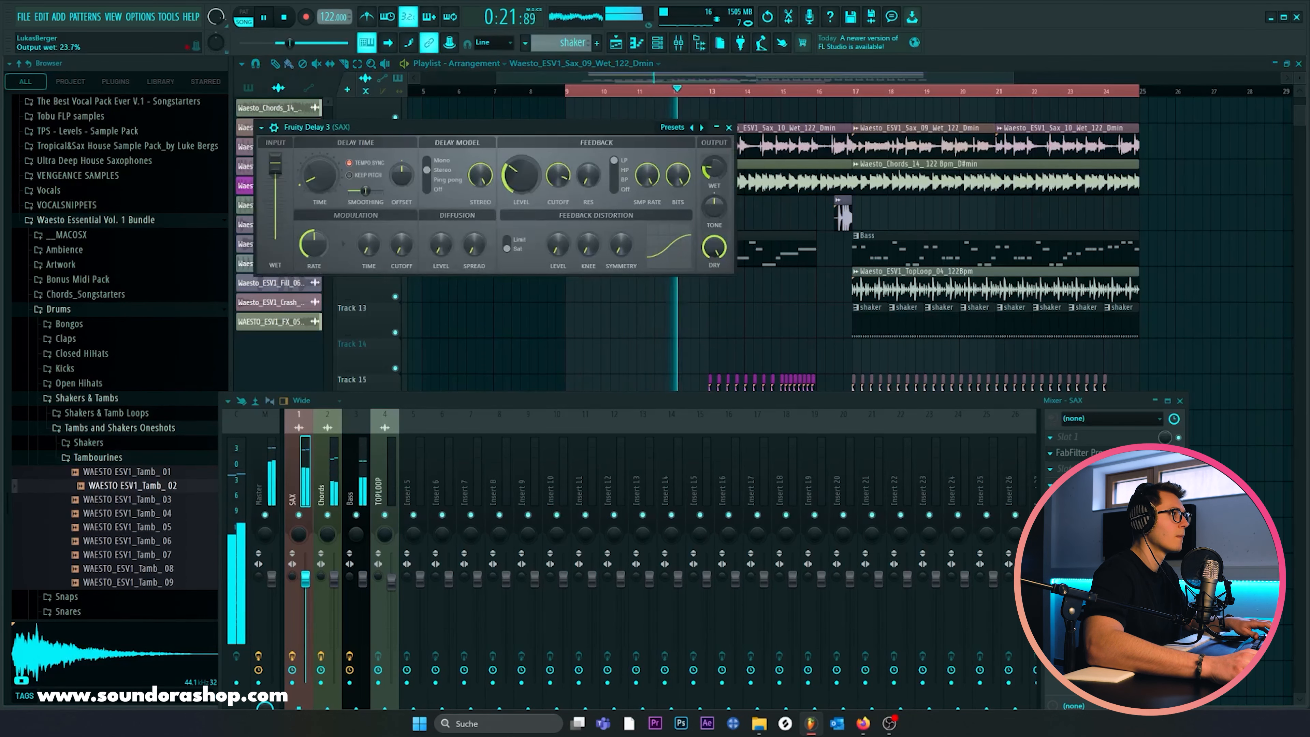
Step: Load ValhallaVintageVerb into slot 7 of the SAX insert and choose the Vocal Hall preset from Halls
click(1083, 531)
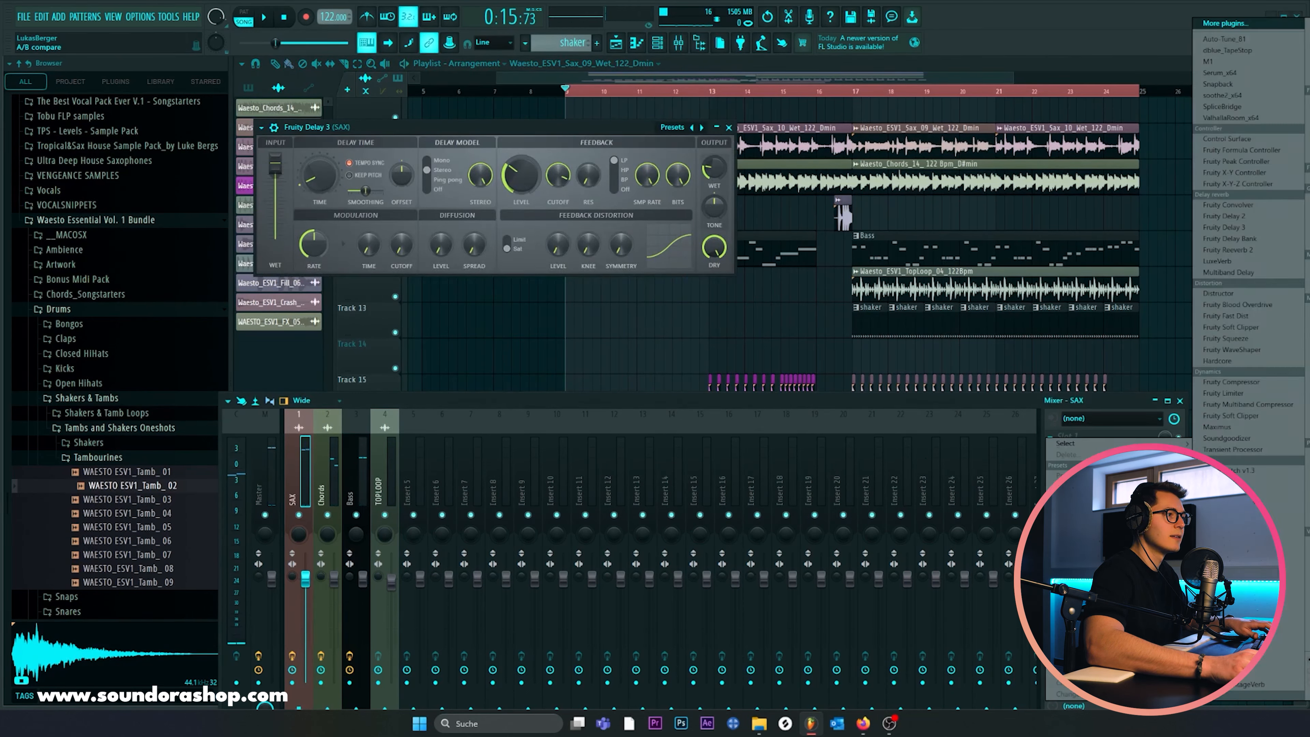
click(1248, 682)
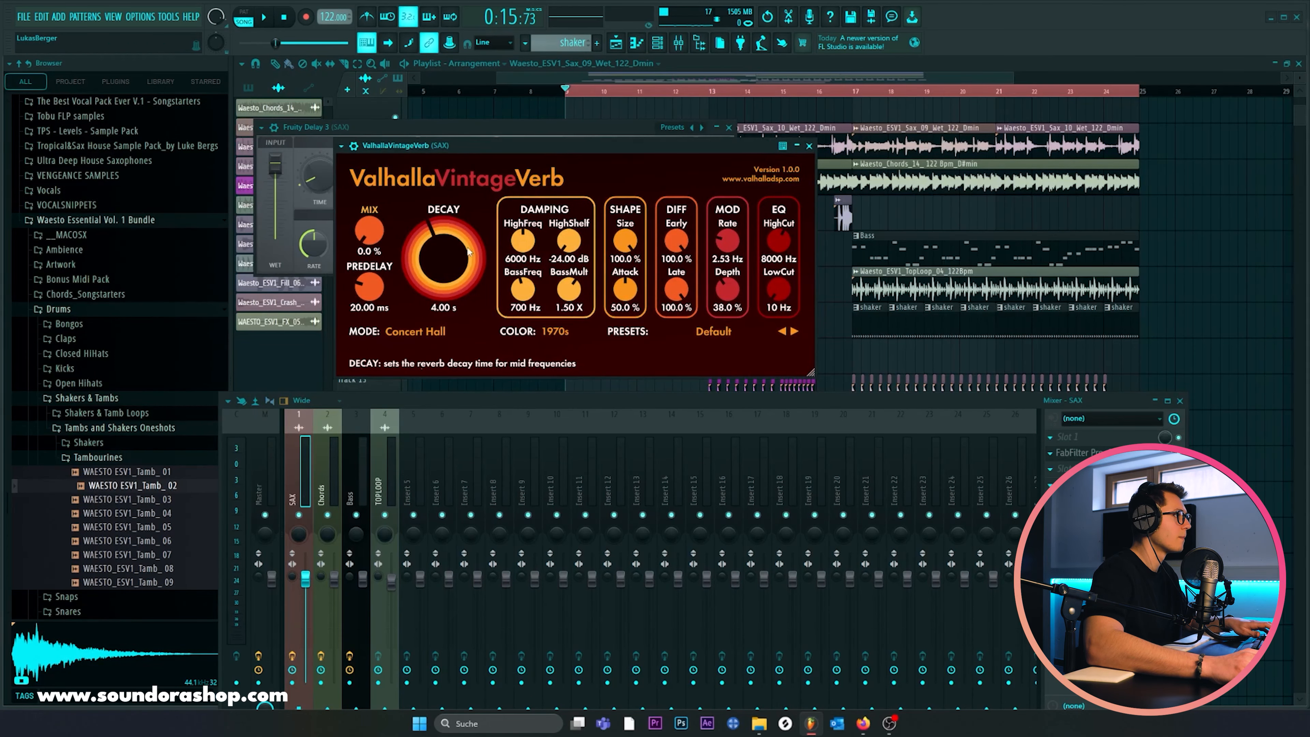
click(739, 331)
mouse_move(733, 456)
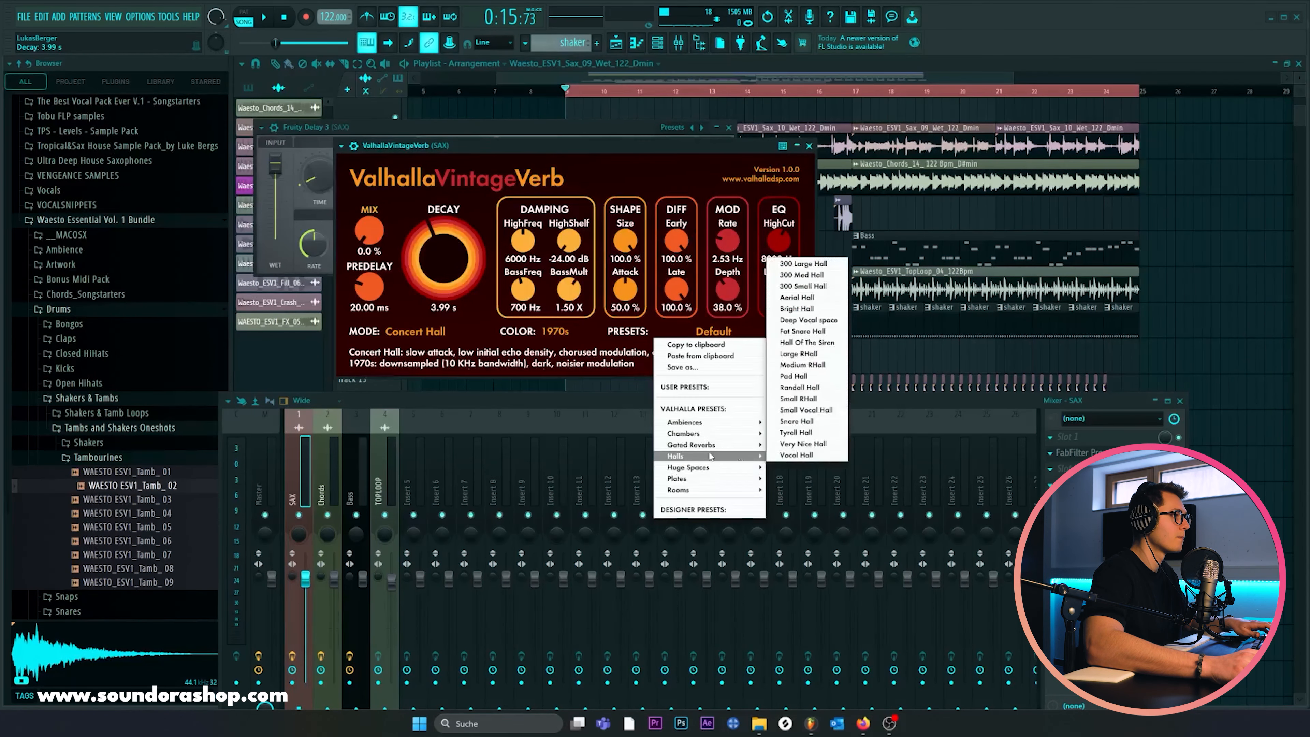
click(805, 455)
Step: Set the sax reverb's mix to 0% while the arrangement plays
drag(619, 145, 696, 154)
key(space)
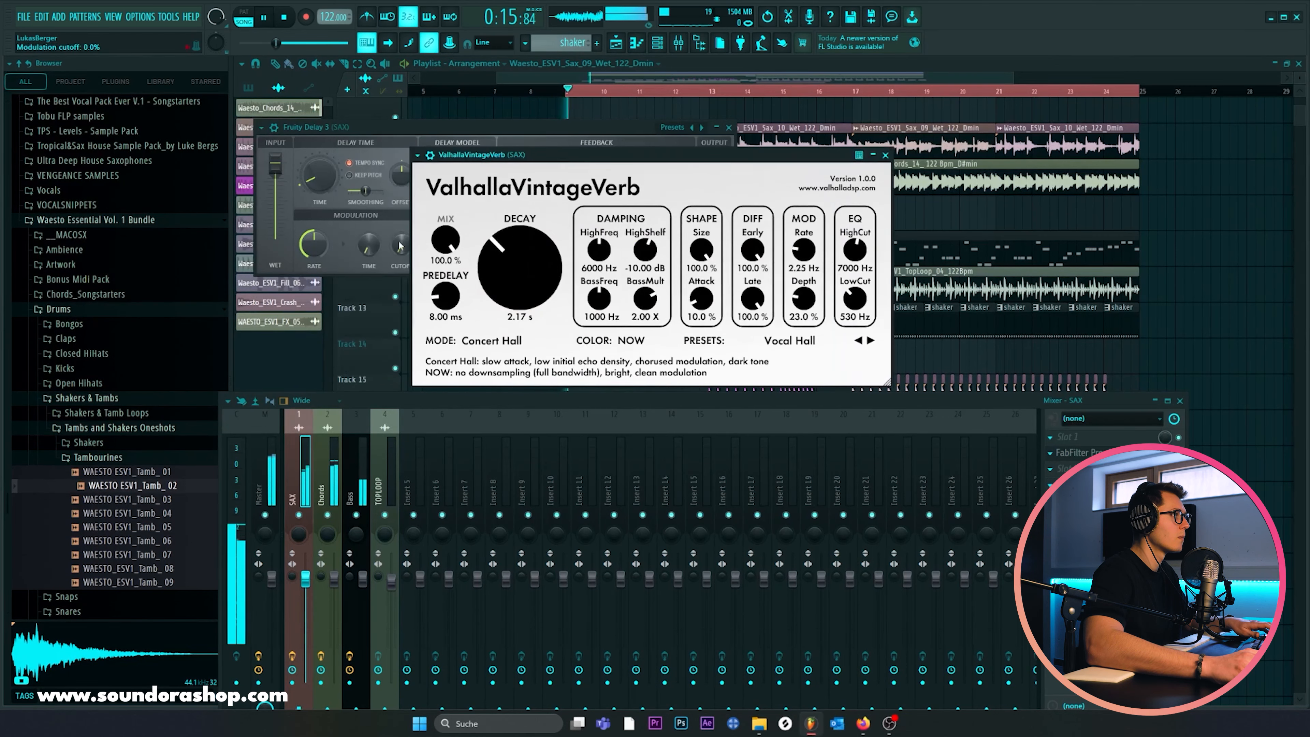
drag(445, 239, 416, 481)
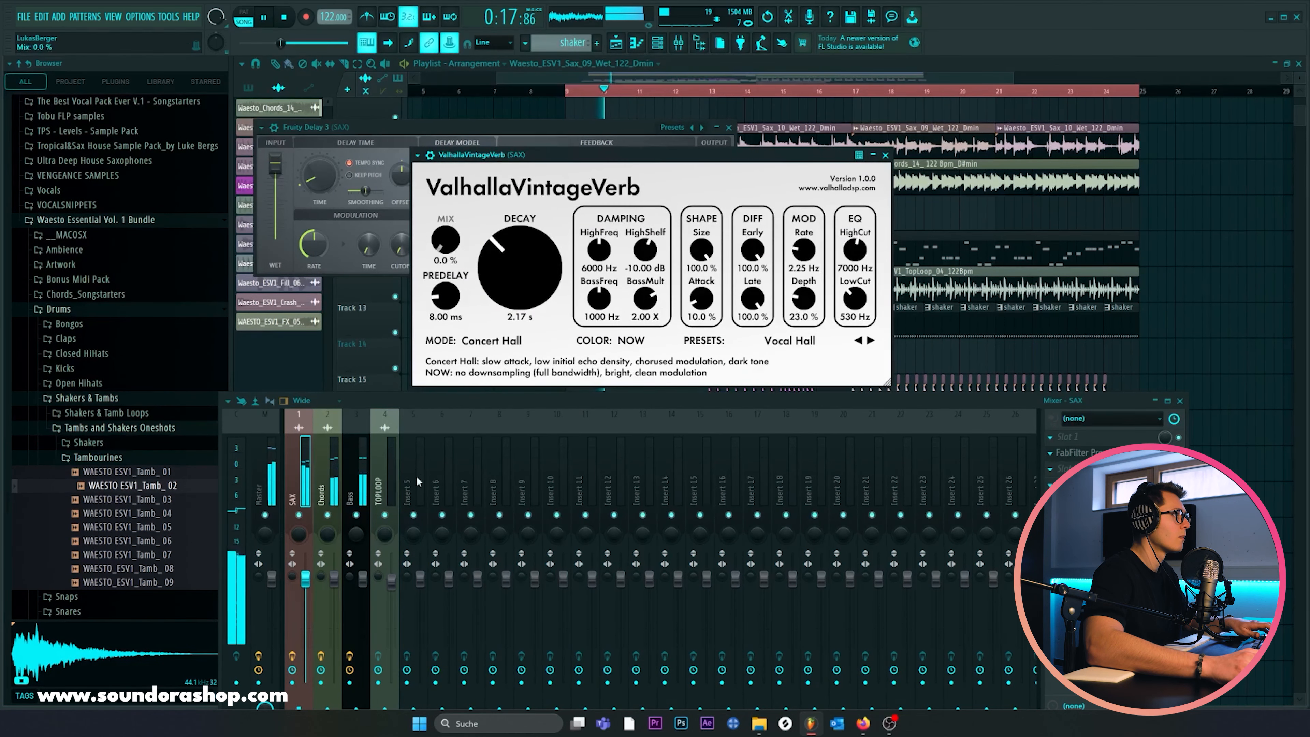
Step: Create an automation clip for the sax reverb's mix on Track 7 and add a point of about 52% at bar 16
click(453, 44)
click(484, 52)
key(F12)
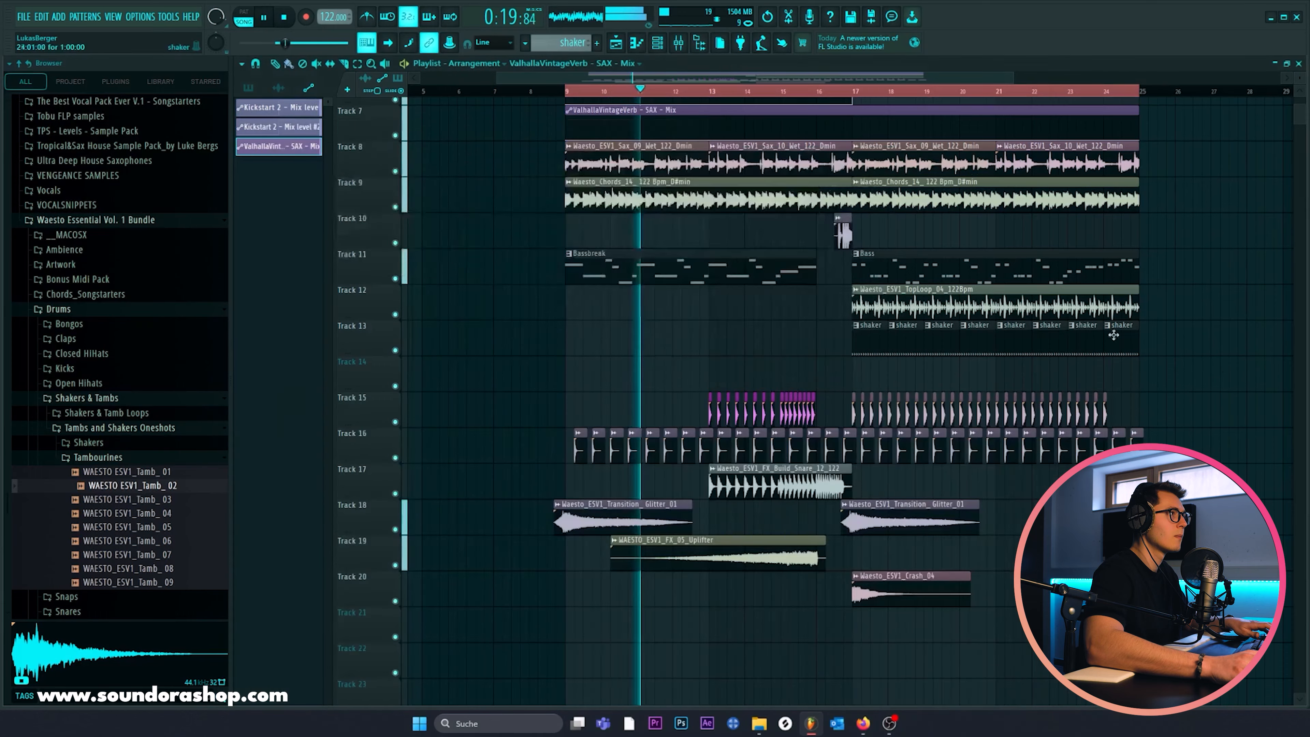
right_click(818, 234)
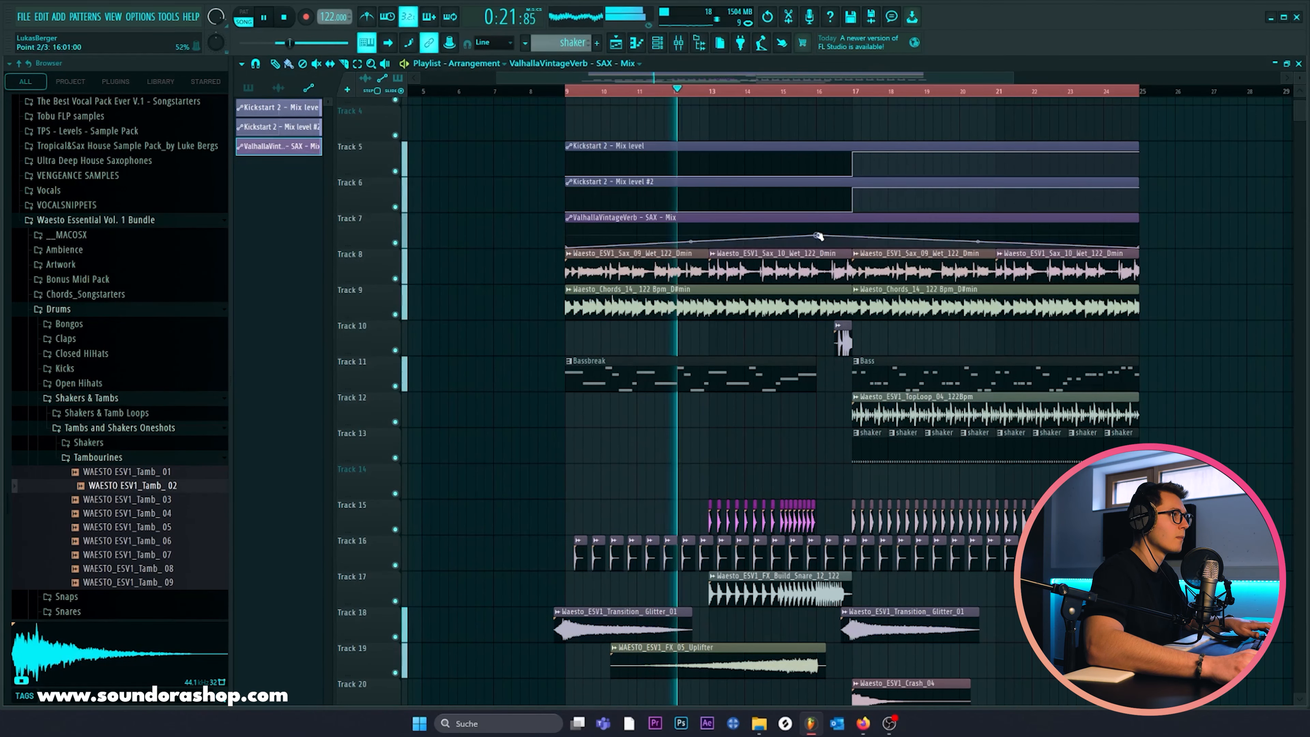
Step: On the sax reverb mix automation, add a zero-level point at bar 17 and raise the end point to about 46%
right_click(855, 236)
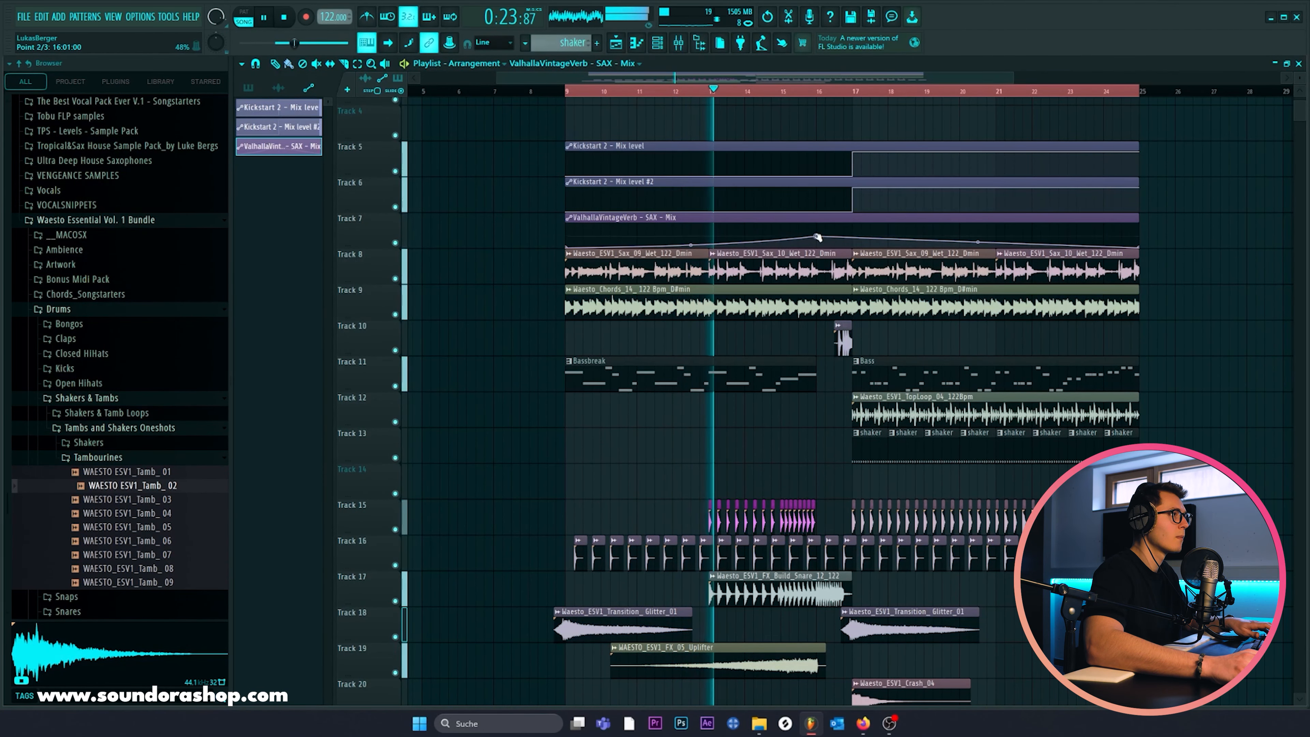
drag(856, 237, 856, 248)
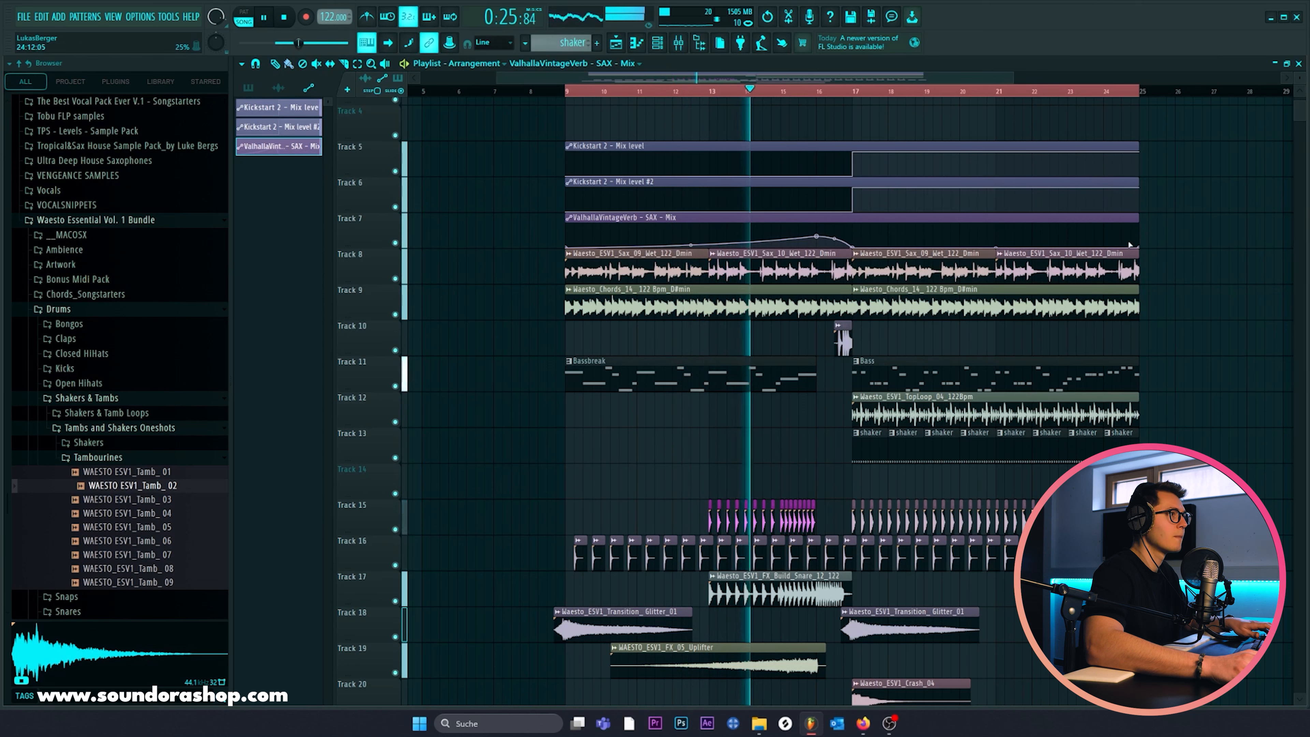
drag(1139, 246, 1138, 239)
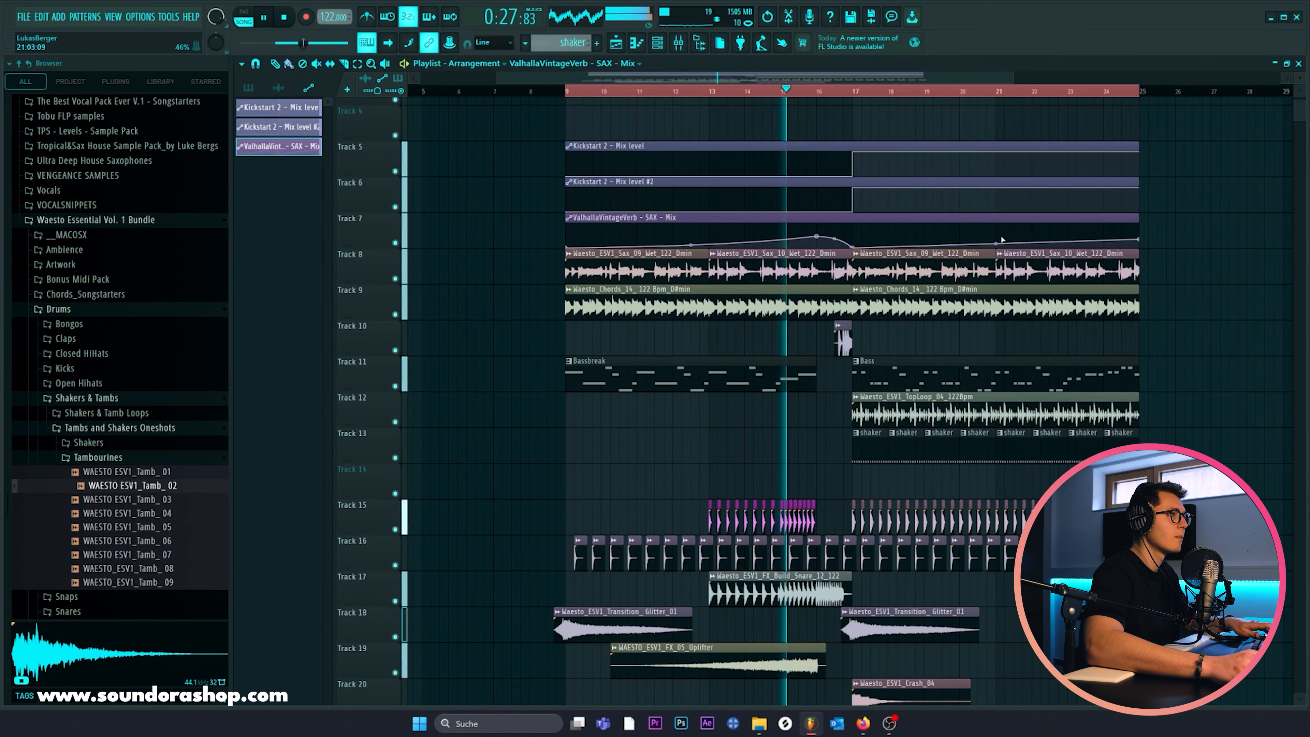
Step: Lower the Build_Snare_12 channel volume to about 37% and replay the arrangement from around bar 15
double_click(843, 338)
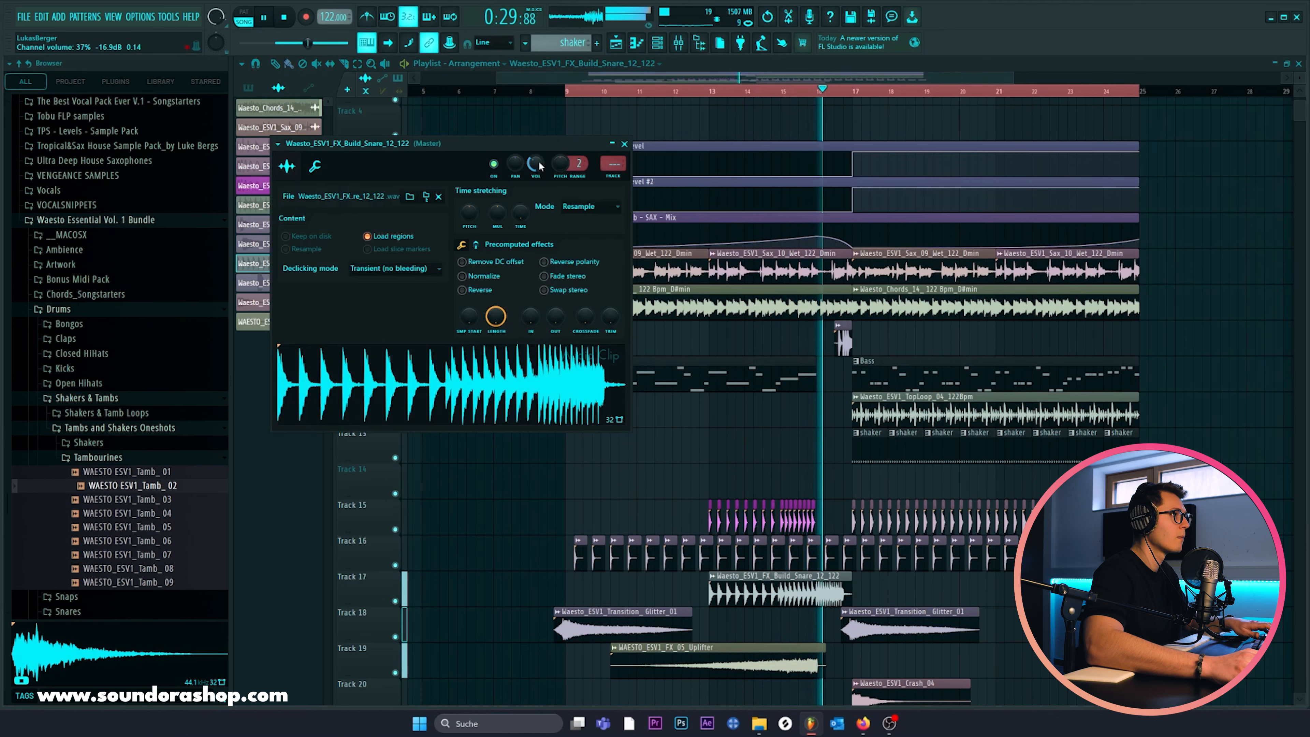
click(625, 144)
scroll(747, 247, up, 2)
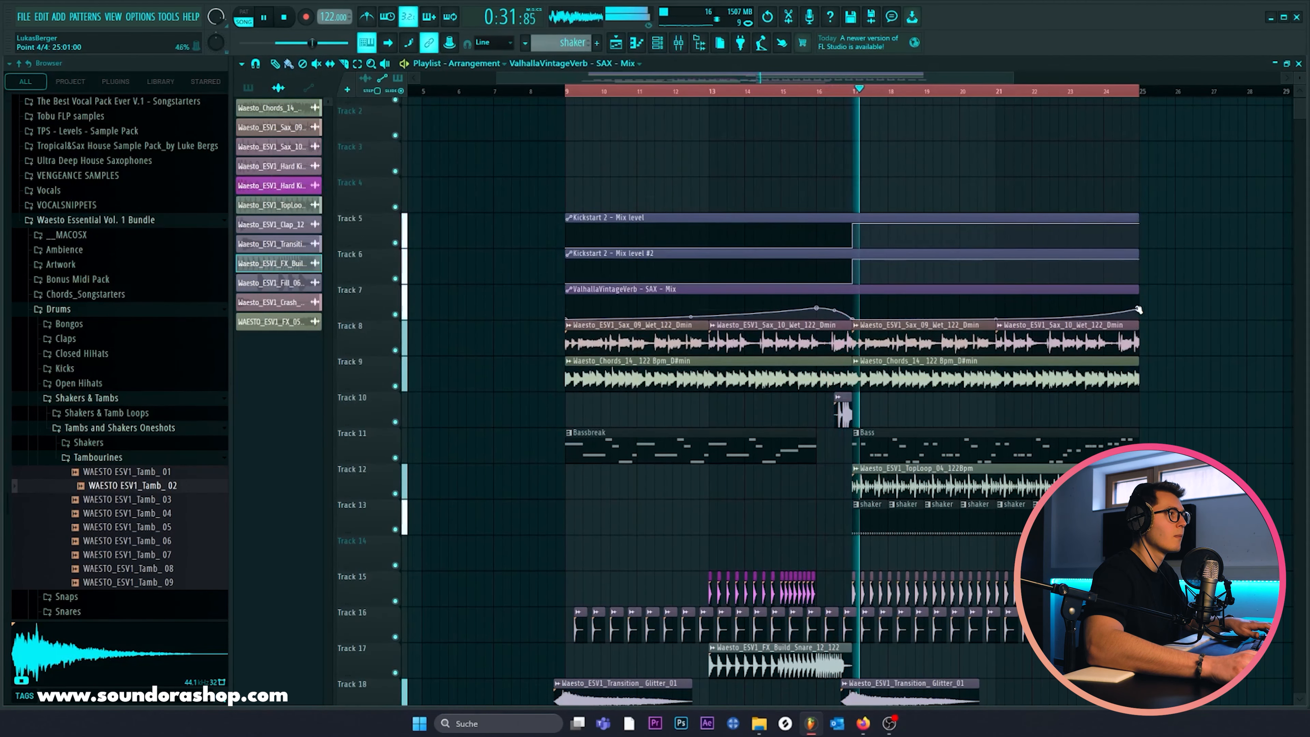
click(786, 91)
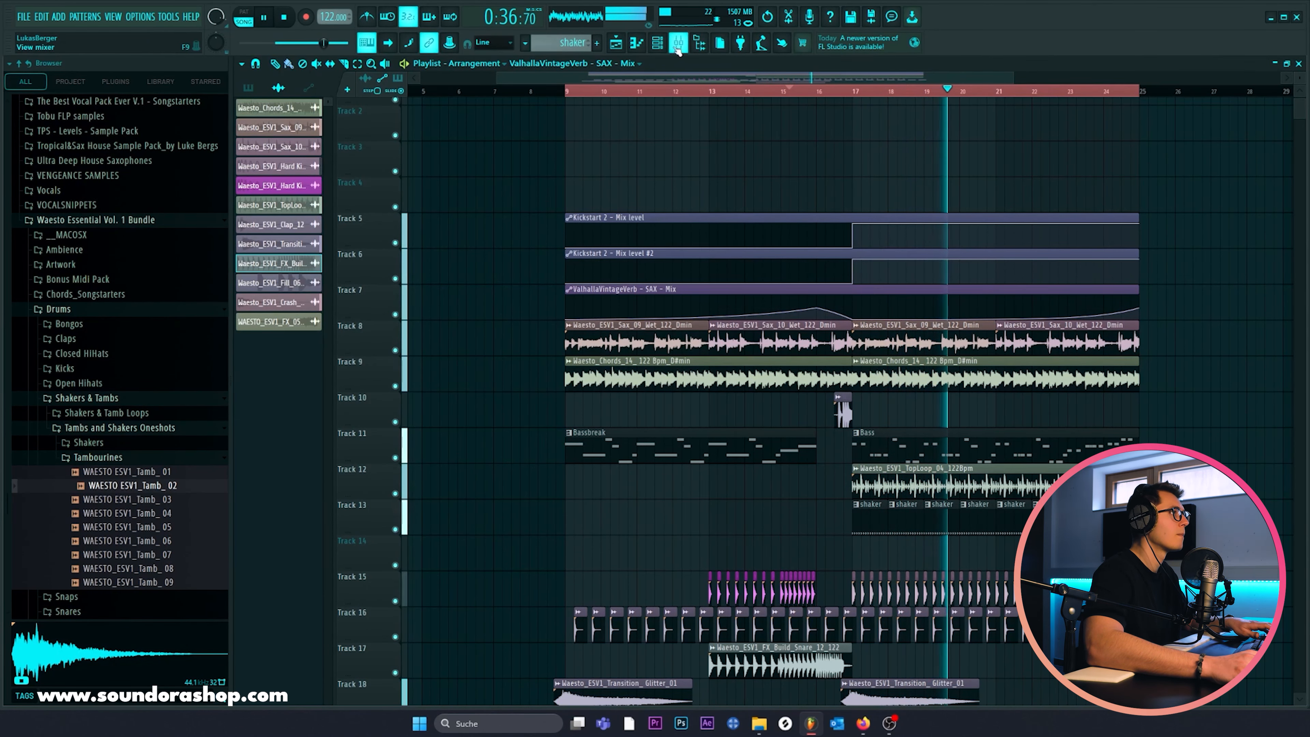
Step: Load OTT into slot 5 of the SAX insert, set its depth to about 6%, and stop playback
key(F9)
drag(619, 407, 676, 324)
click(354, 413)
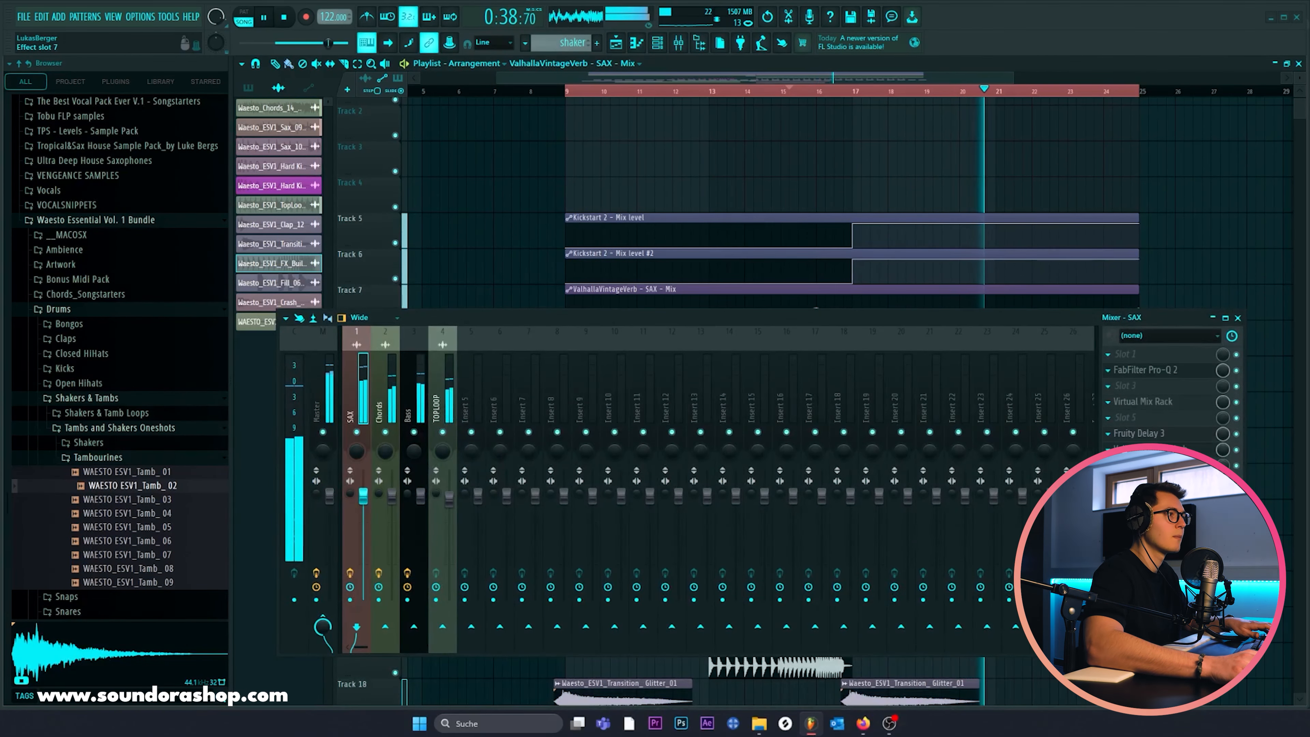
click(1143, 418)
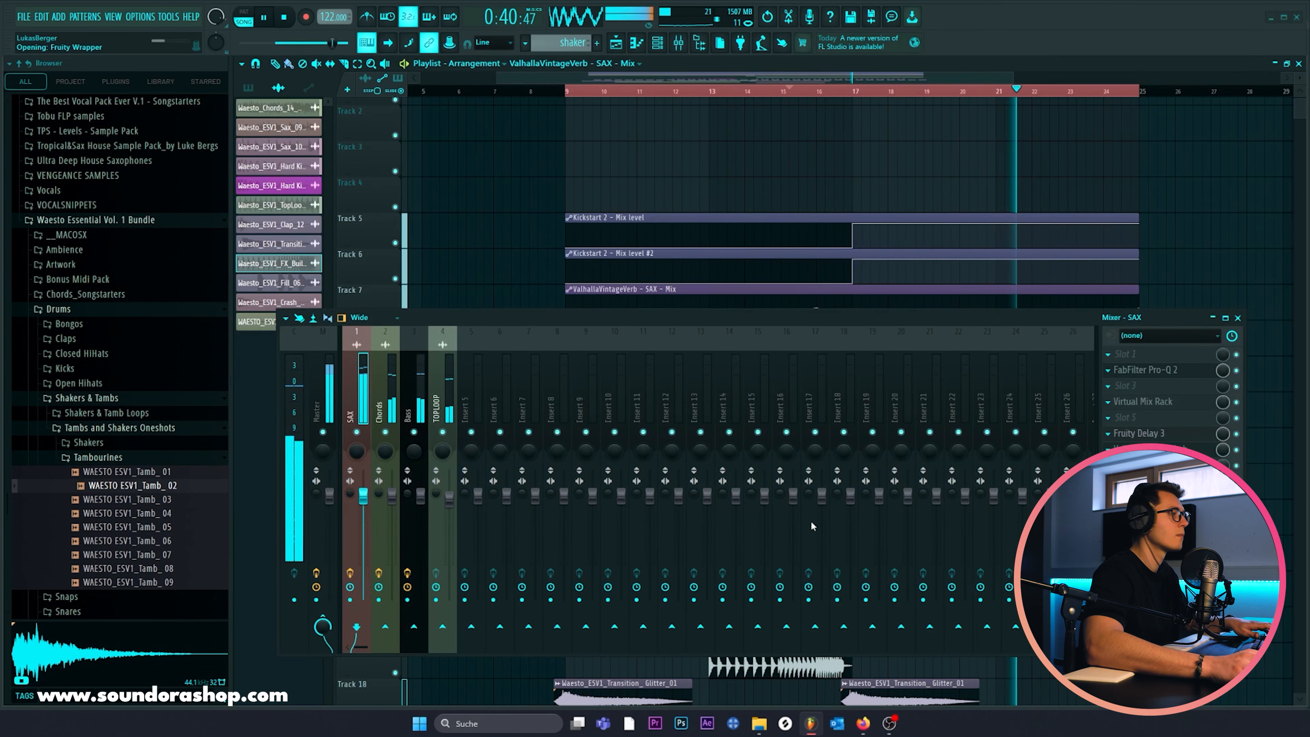
drag(263, 185, 262, 192)
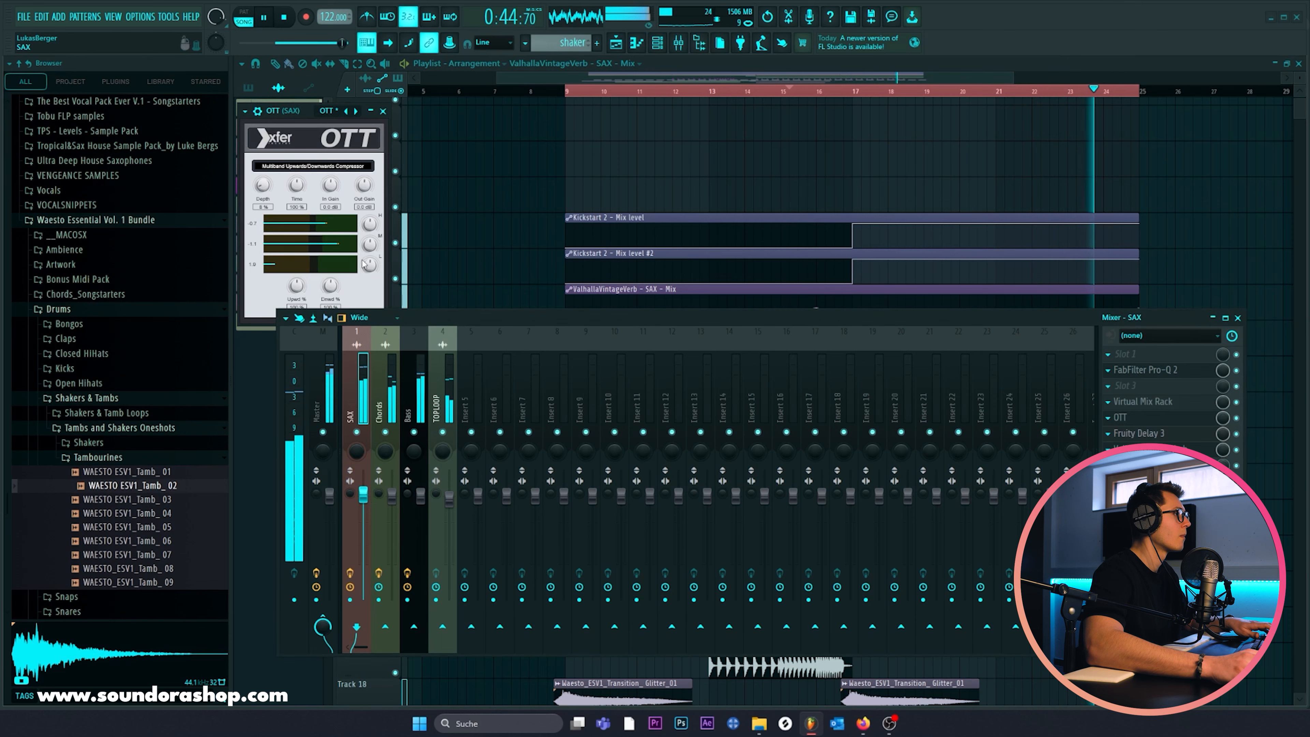
click(382, 111)
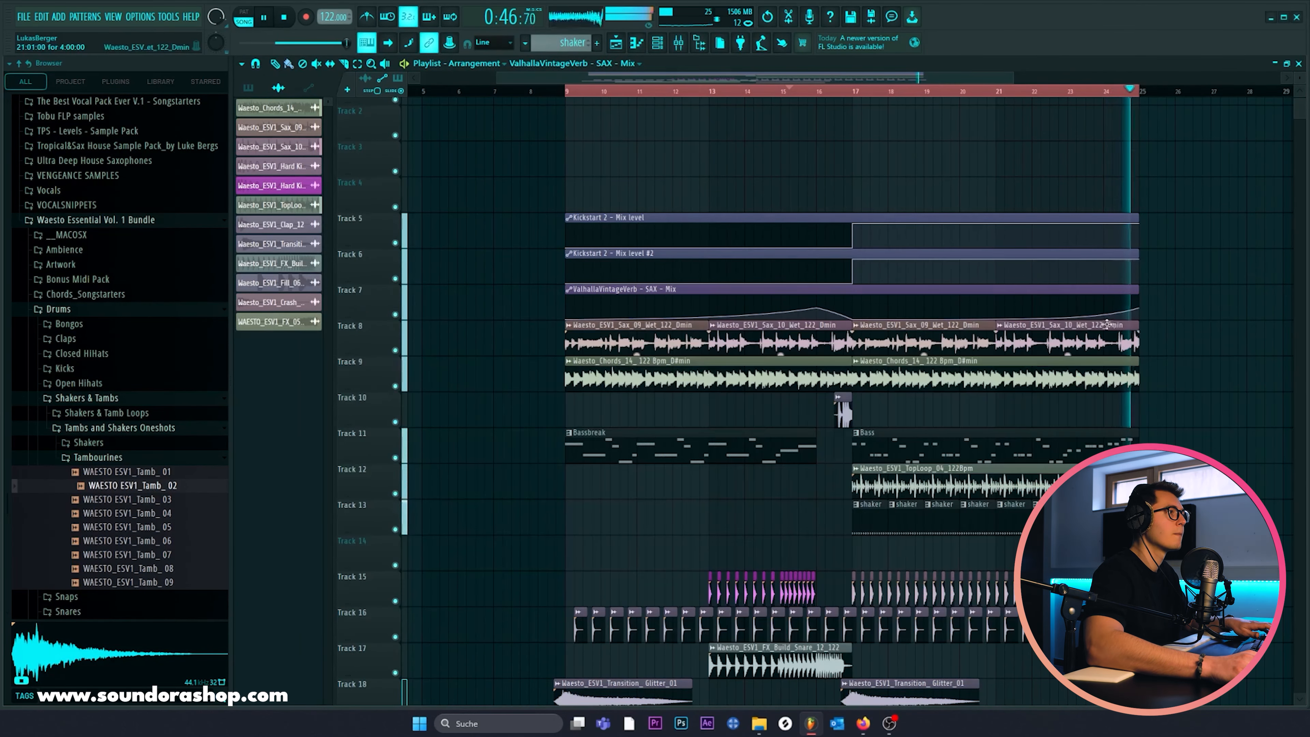
key(F9)
key(space)
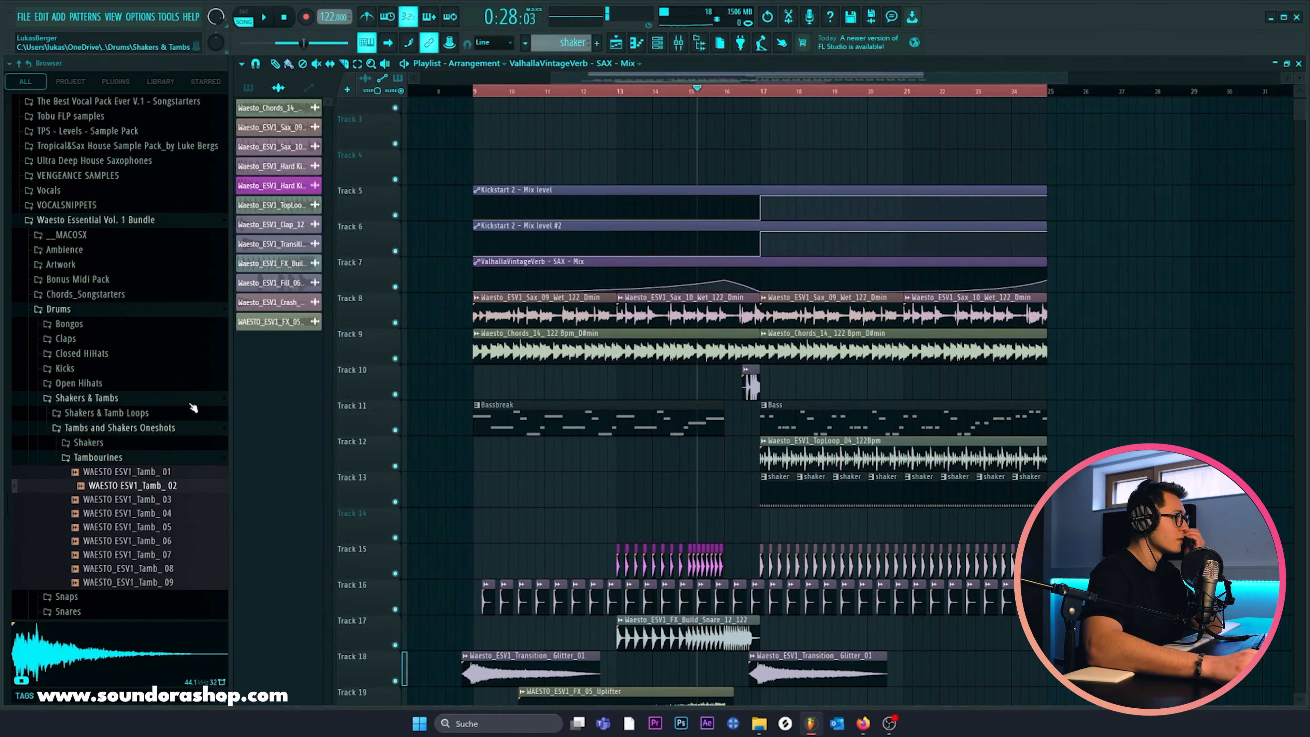
Step: Find Waesto_ESV1_FX_Subdrop_05 in Impacts & Subdrops and place it on Track 17 at bar 24
scroll(755, 284, down, 4)
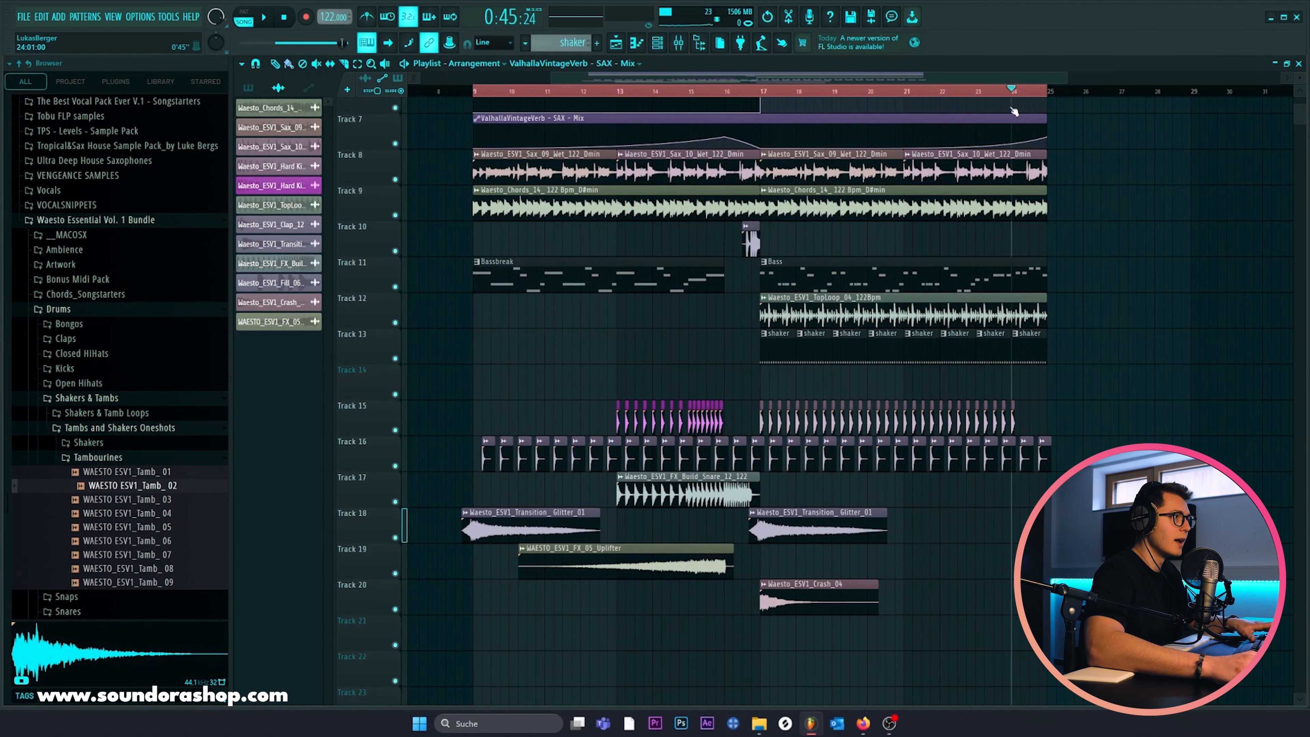
drag(921, 384, 821, 432)
click(83, 398)
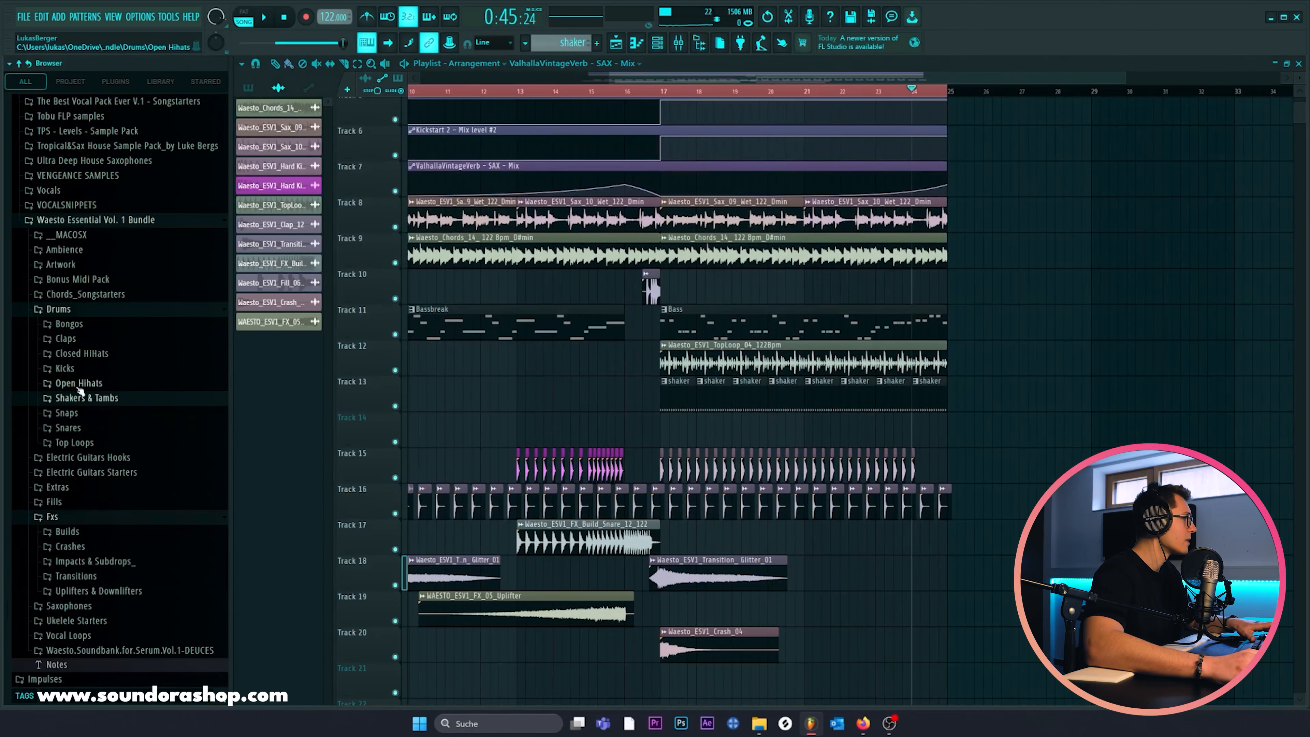
scroll(65, 528, down, 5)
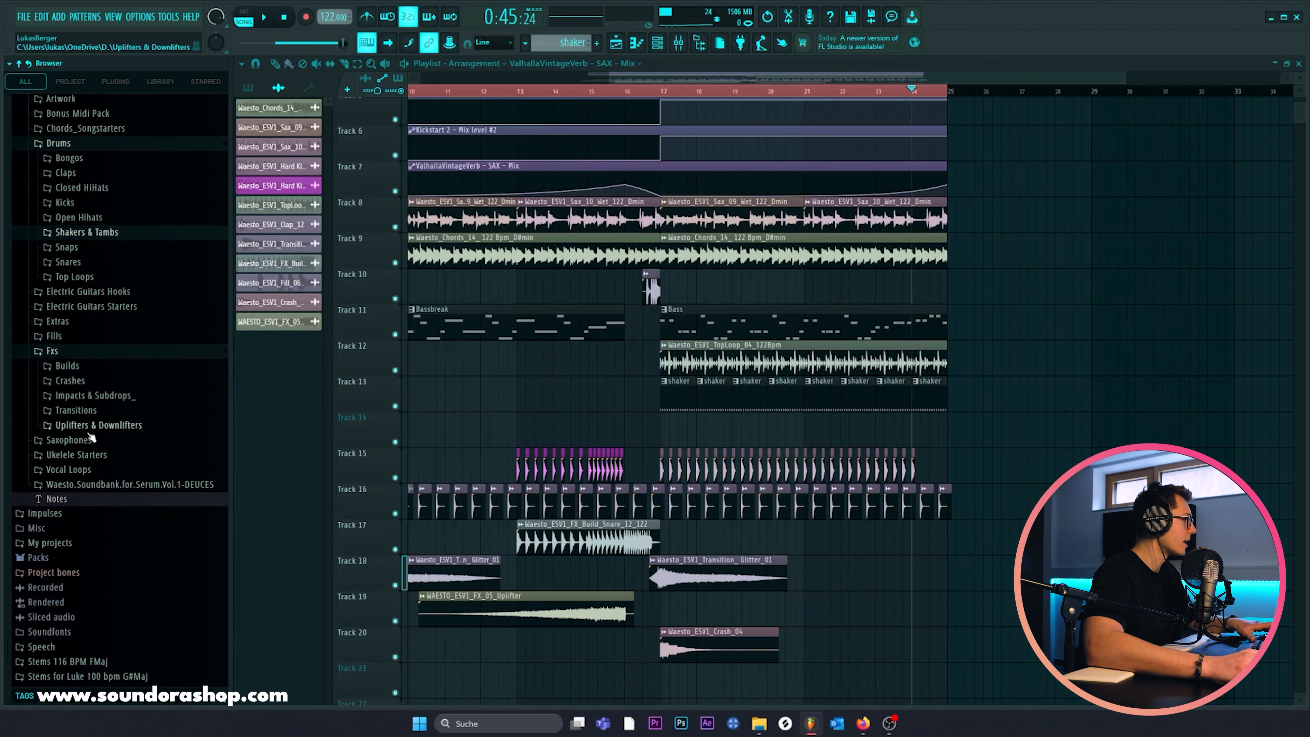
click(128, 398)
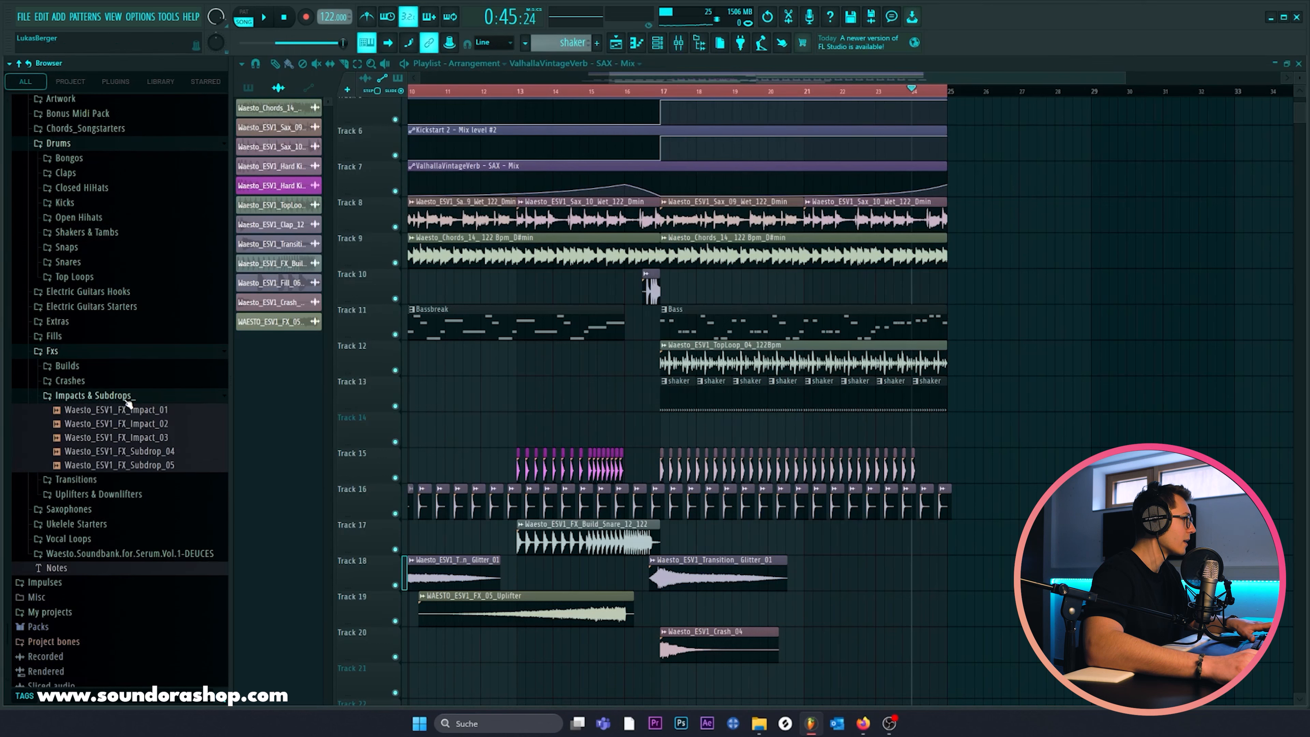
click(146, 466)
drag(384, 469, 936, 563)
Step: Lower the Subdrop_05 channel volume while replaying the ending, and delete the kick at bar 24 on Track 15
double_click(941, 542)
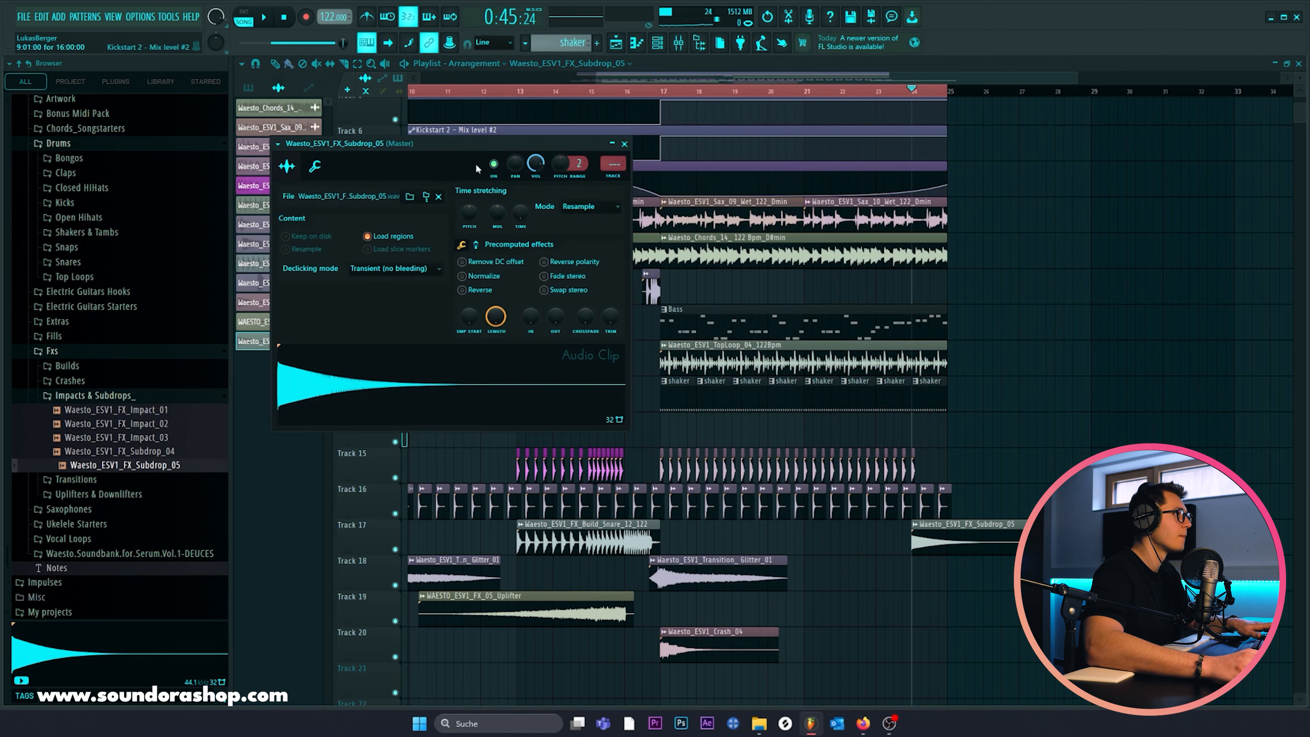
click(882, 109)
key(space)
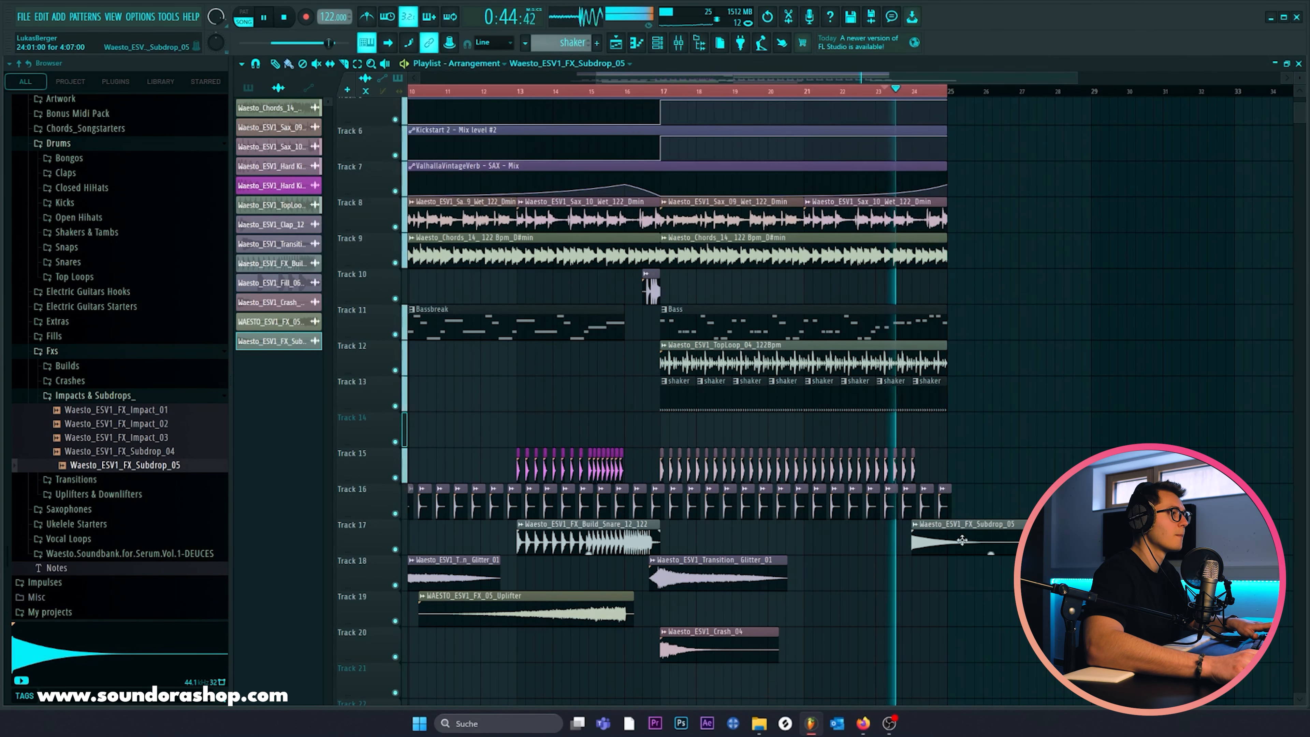
click(529, 165)
key(space)
key(space)
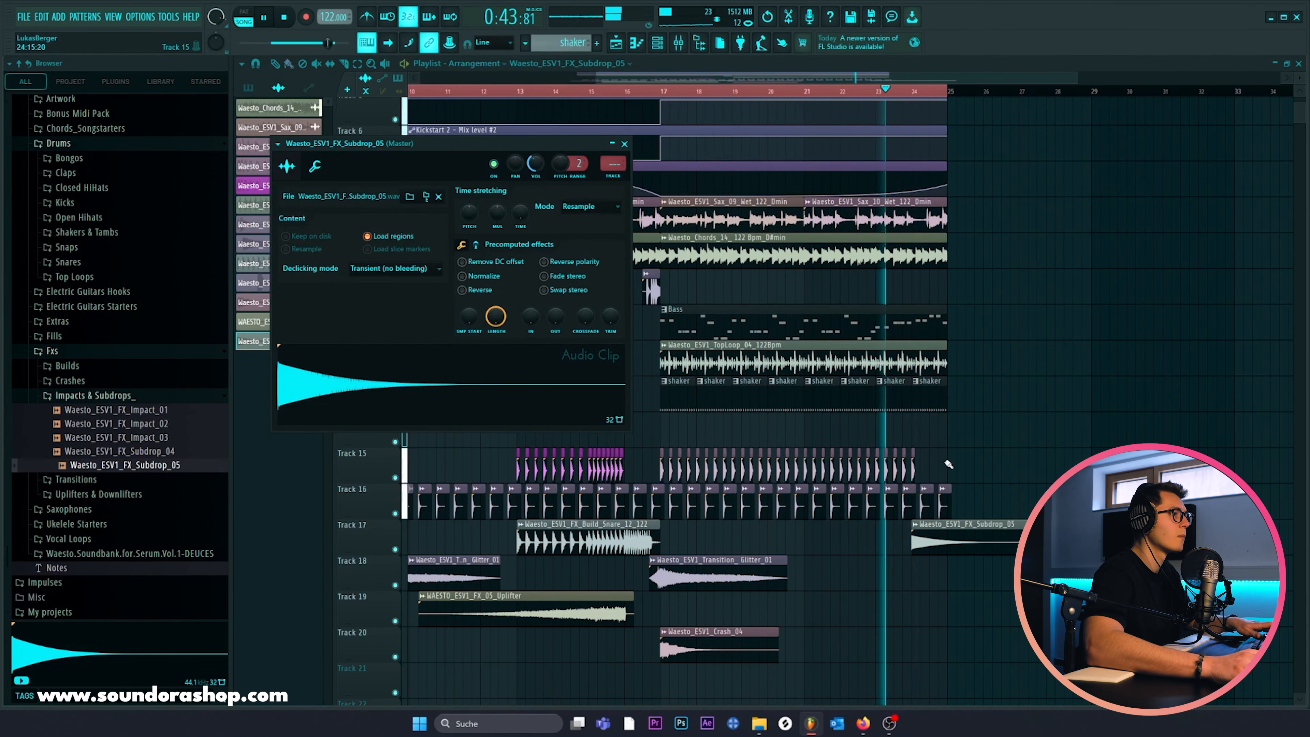
right_click(914, 467)
drag(922, 481, 1072, 490)
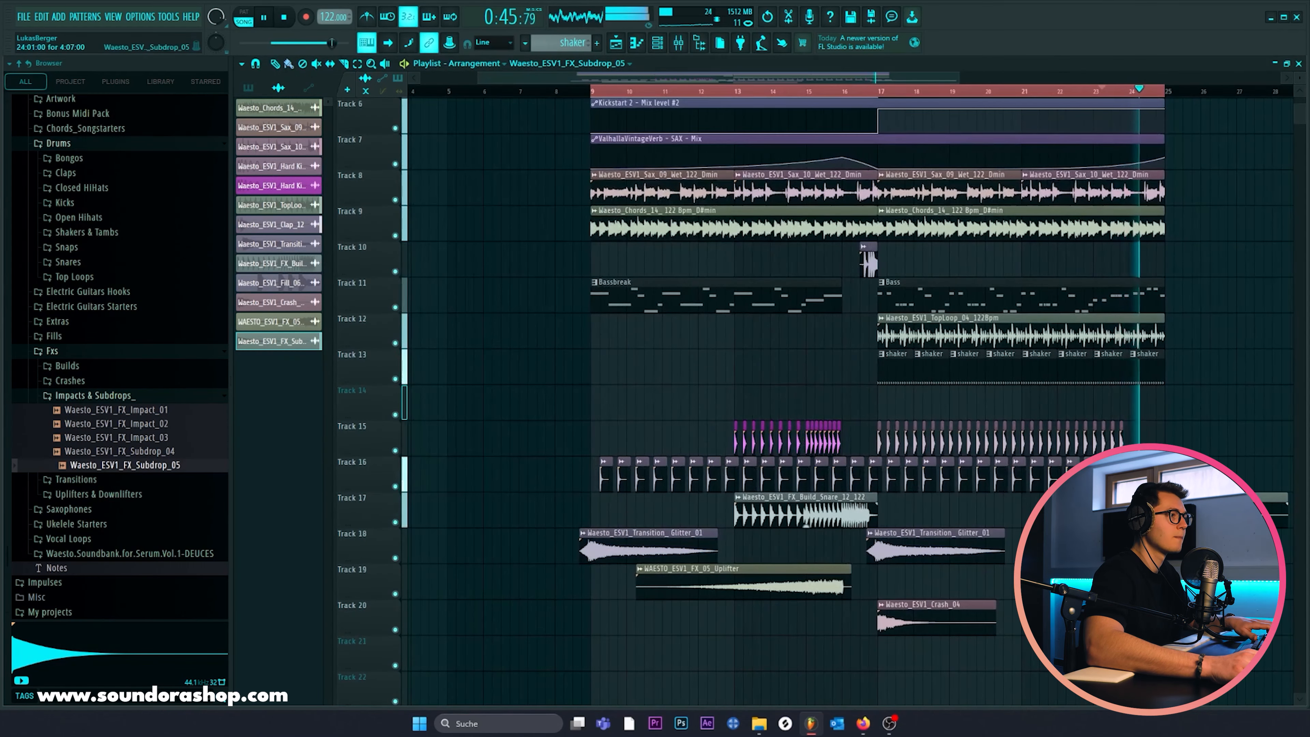
Step: Move the bar 24 Subdrop_05 clip to Track 21 and add a copy at bar 16, checking it in playback
key(space)
drag(928, 665, 878, 637)
key(space)
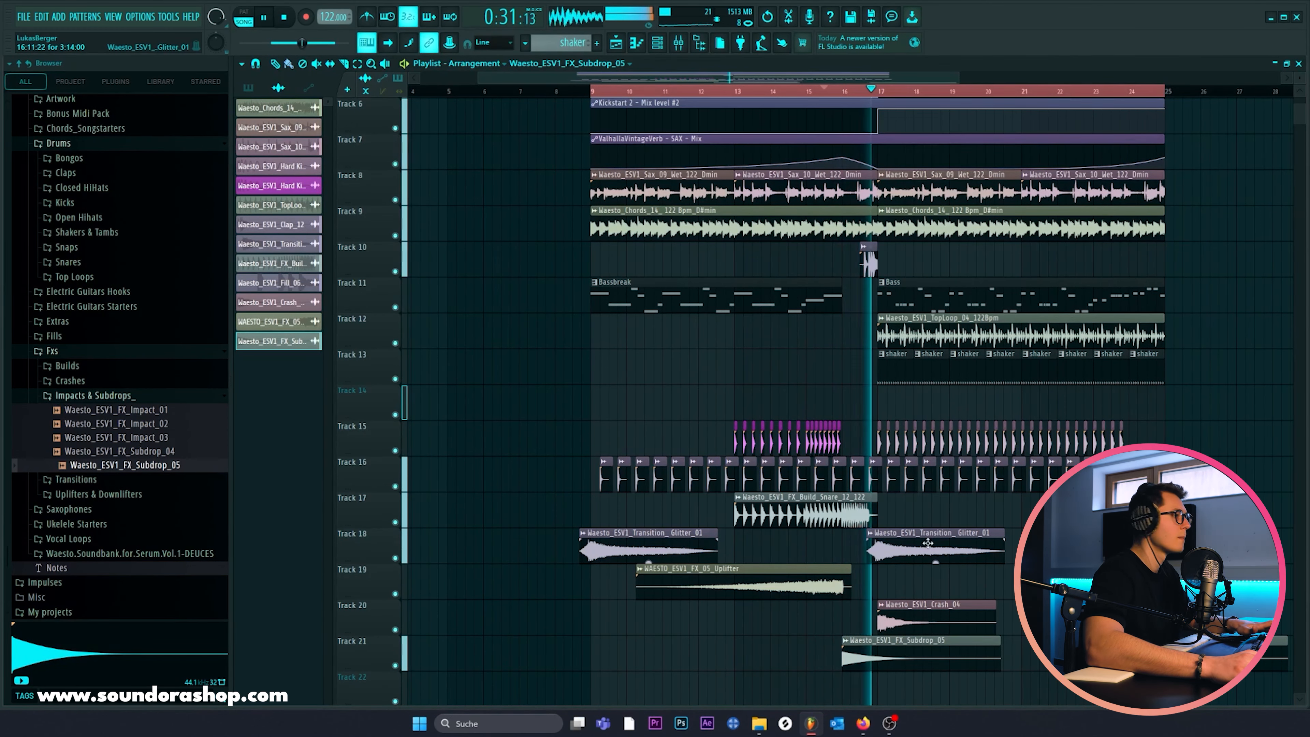
Step: Preview the impact samples and place Waesto_ESV1_FX_Impact_01 on Track 14 just before bar 13
drag(929, 546, 859, 524)
click(67, 397)
click(67, 396)
key(space)
click(118, 423)
click(113, 411)
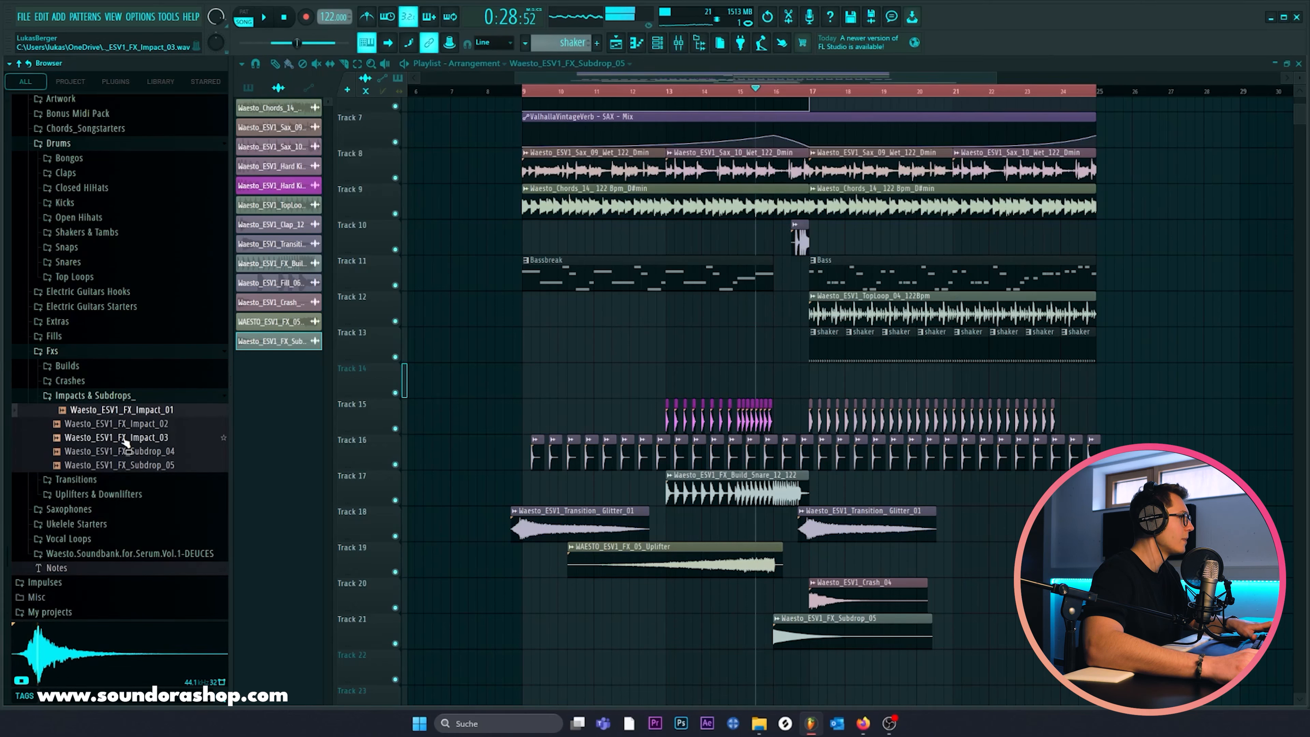
drag(126, 412, 684, 382)
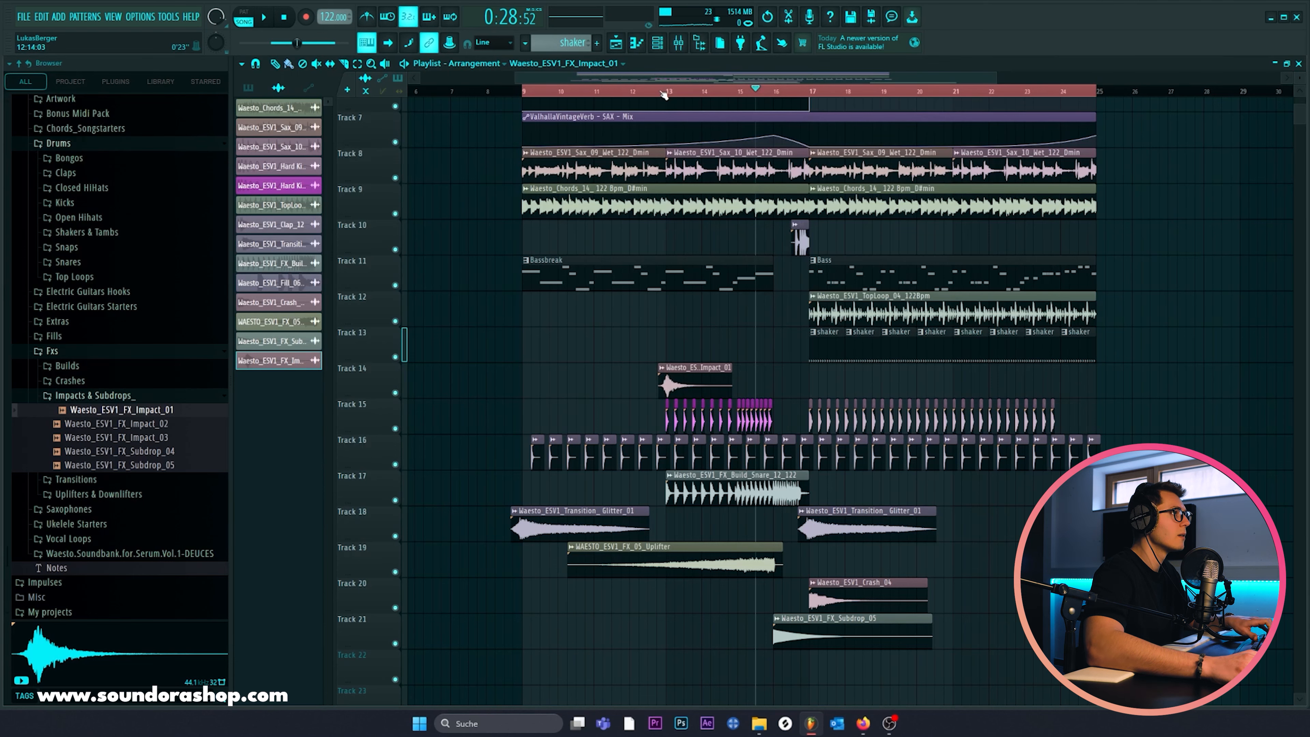
Step: Lower the Impact_01 channel volume to about 46% while replaying the transition into bar 13
double_click(700, 366)
key(space)
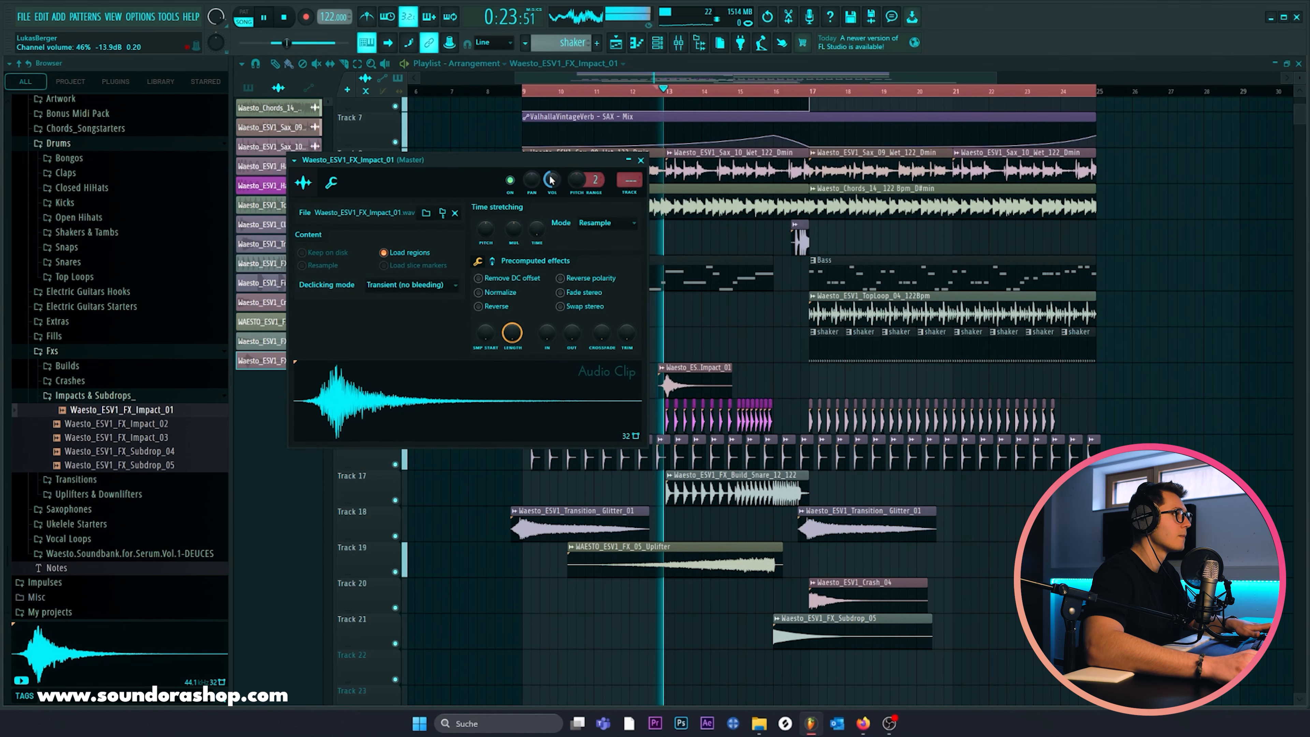
key(space)
drag(549, 179, 549, 198)
key(space)
Step: Nudge the Impact_01 clip so its peak lines up with bar 13 and set its channel volume to about 51%
scroll(672, 103, up, 5)
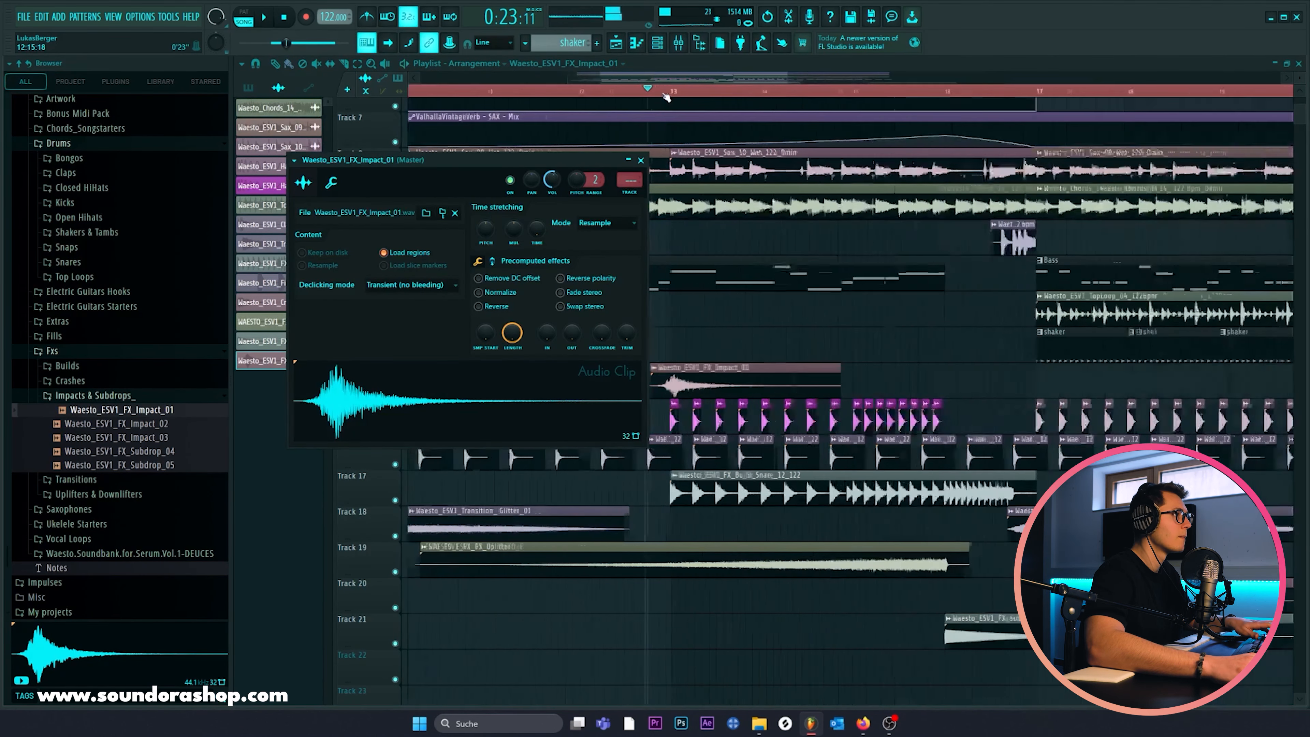
click(735, 380)
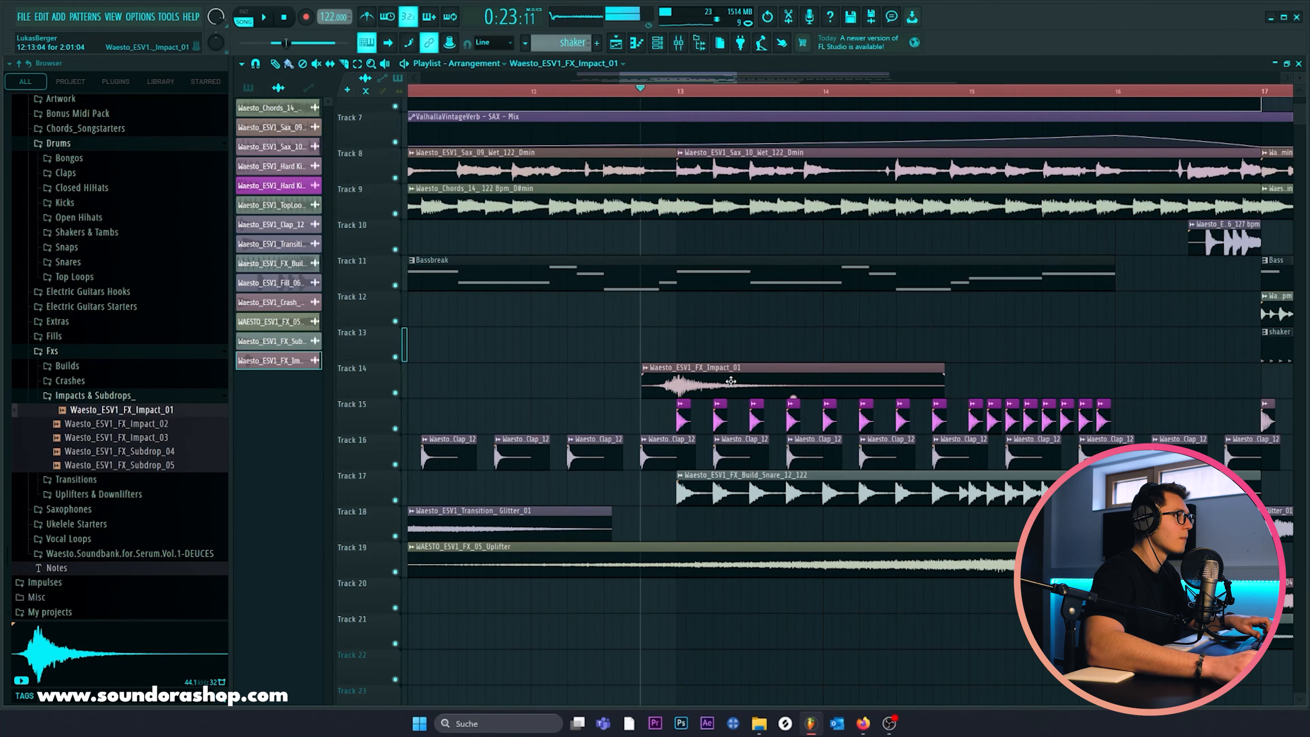
double_click(734, 381)
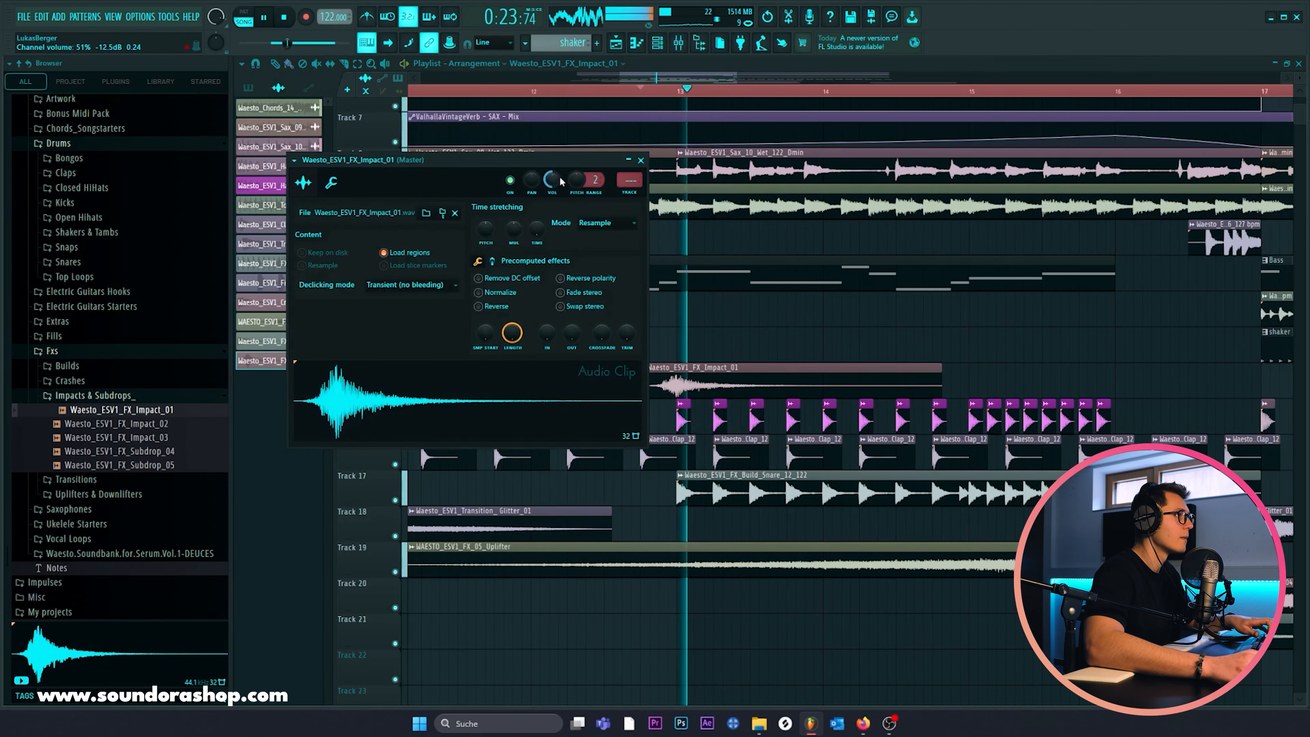
click(641, 160)
scroll(659, 98, down, 2)
scroll(659, 98, down, 3)
key(space)
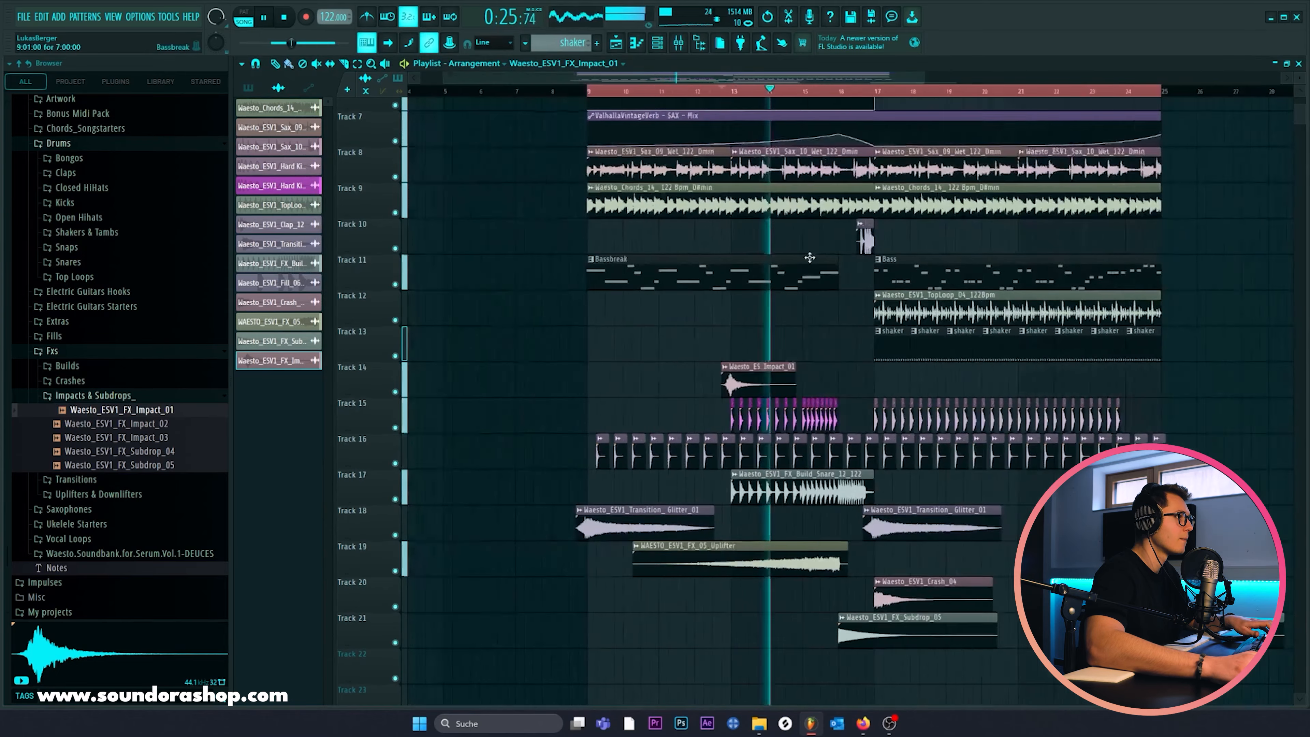
Step: Place a copy of Impact_01 on Track 14 just before bar 9 and start the playback selection at that lead-in
click(682, 392)
click(651, 95)
key(space)
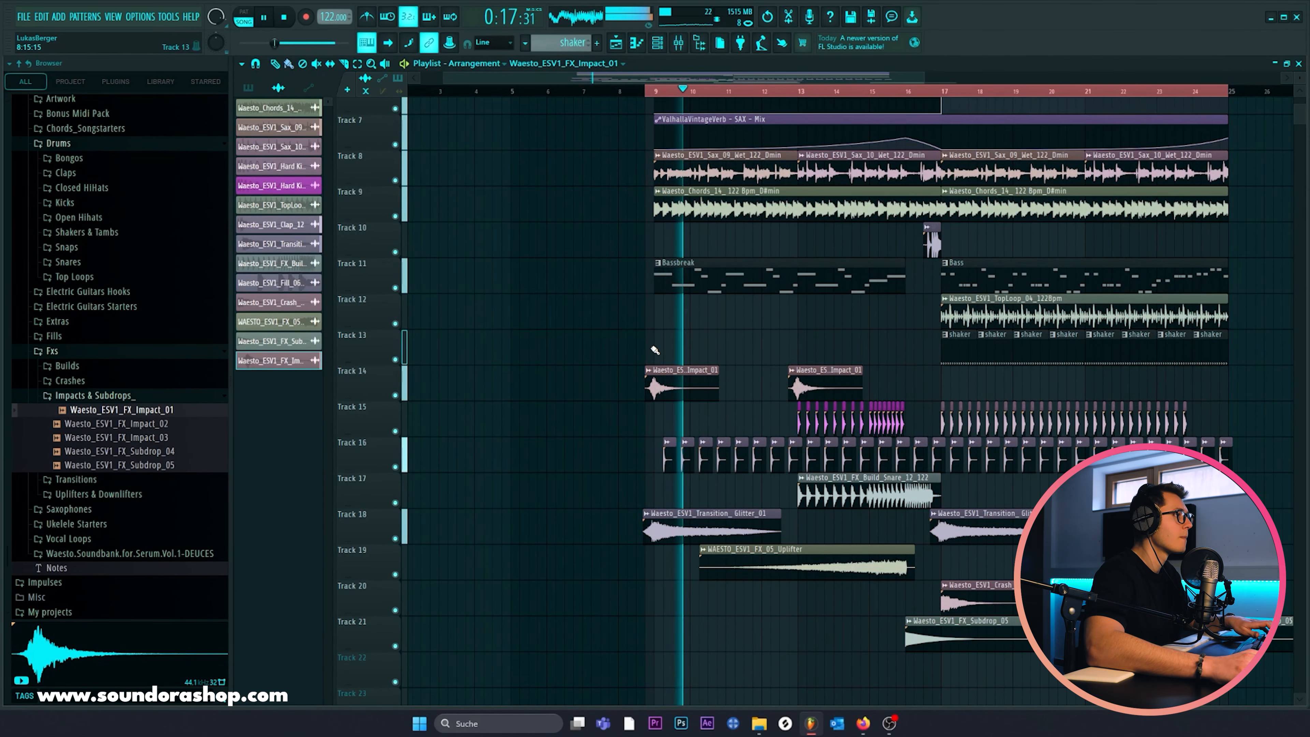
Step: Nudge the first Impact_01 clip slightly so its peak lines up with bar 9, and replay it
scroll(669, 97, up, 3)
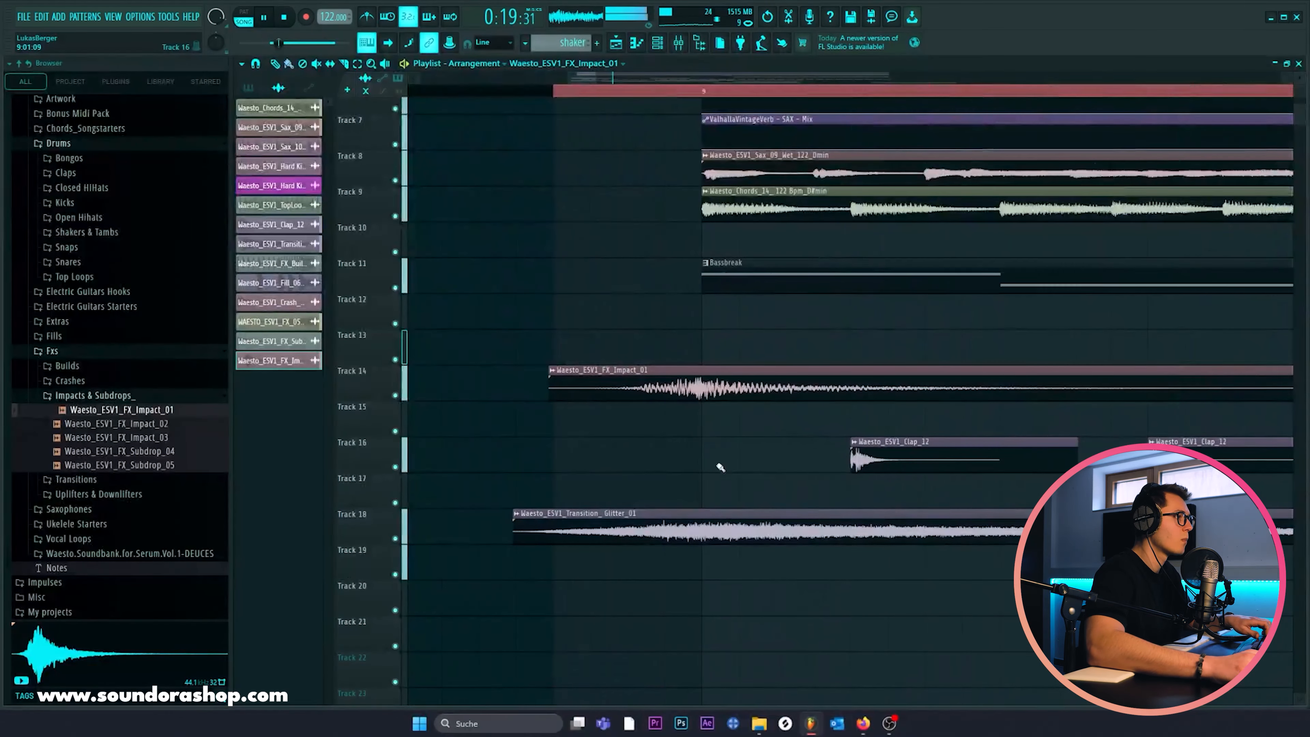
drag(726, 384, 728, 384)
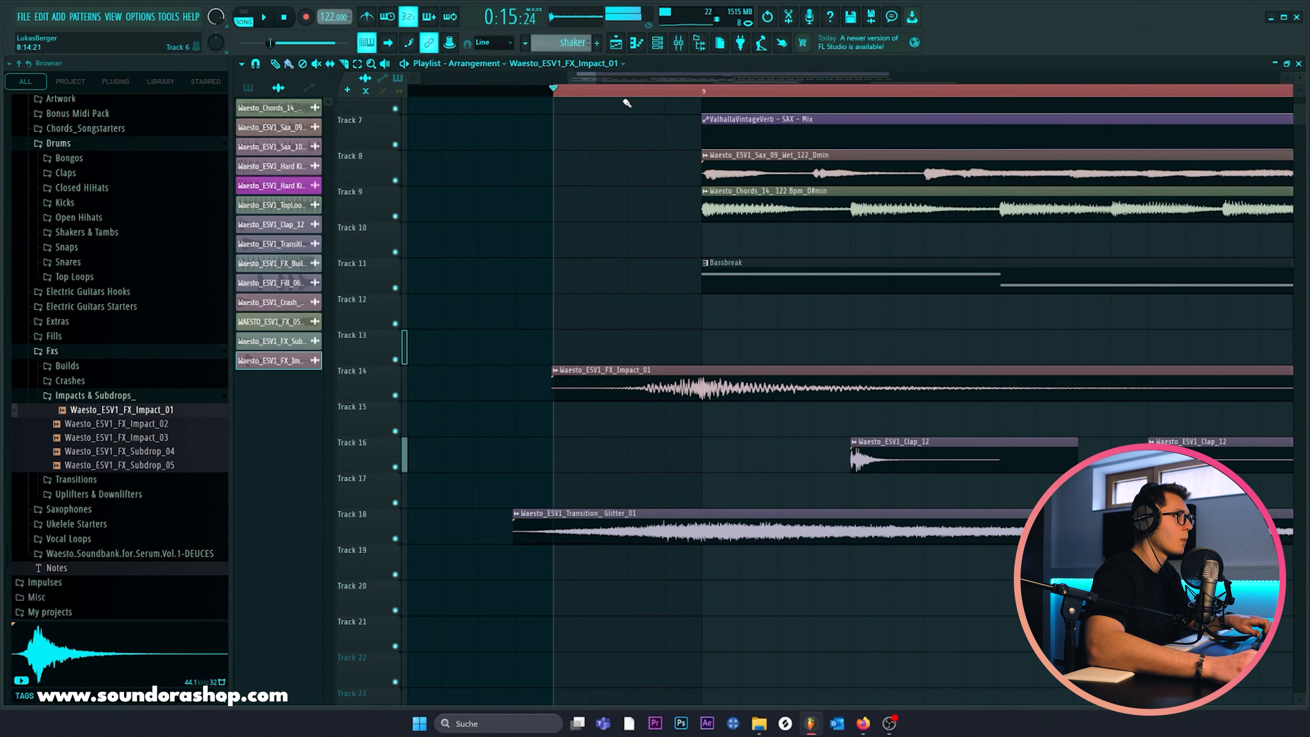
scroll(1020, 454, down, 3)
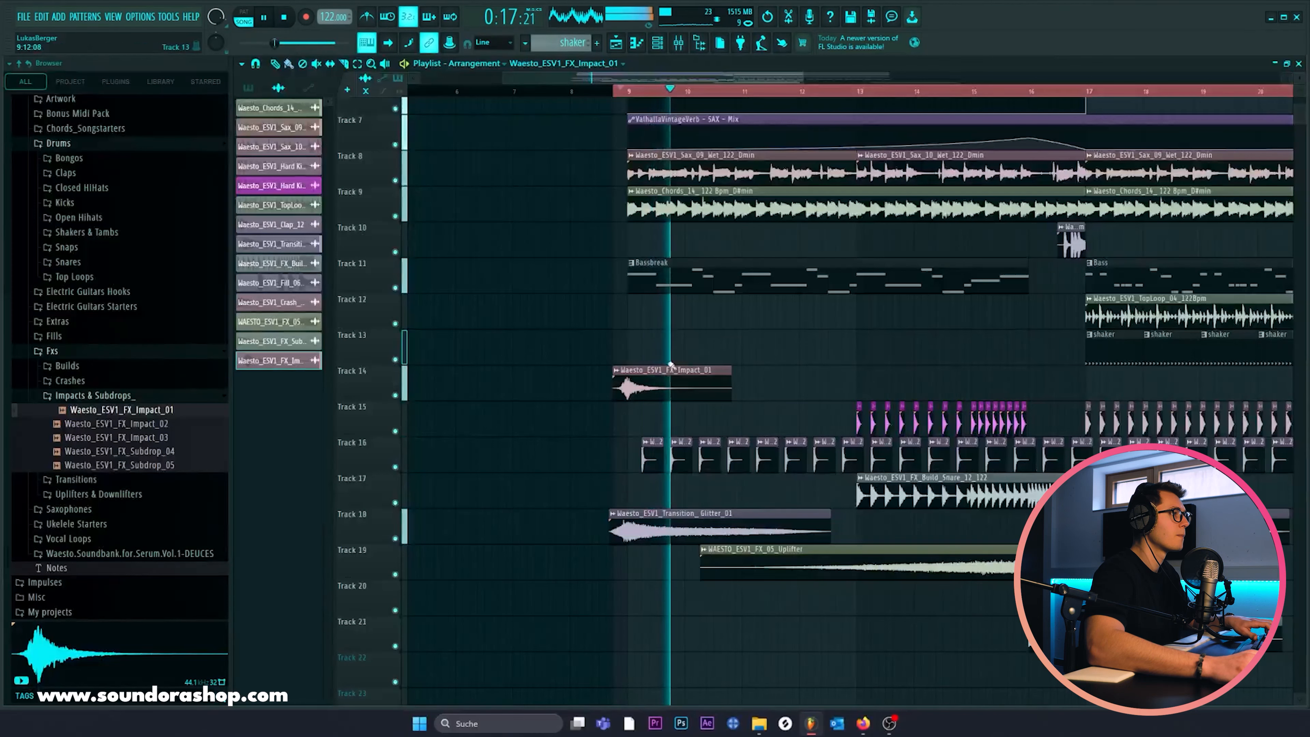
Step: Review the Impact_01 channel settings and listen to the intro from just before bar 9
double_click(889, 383)
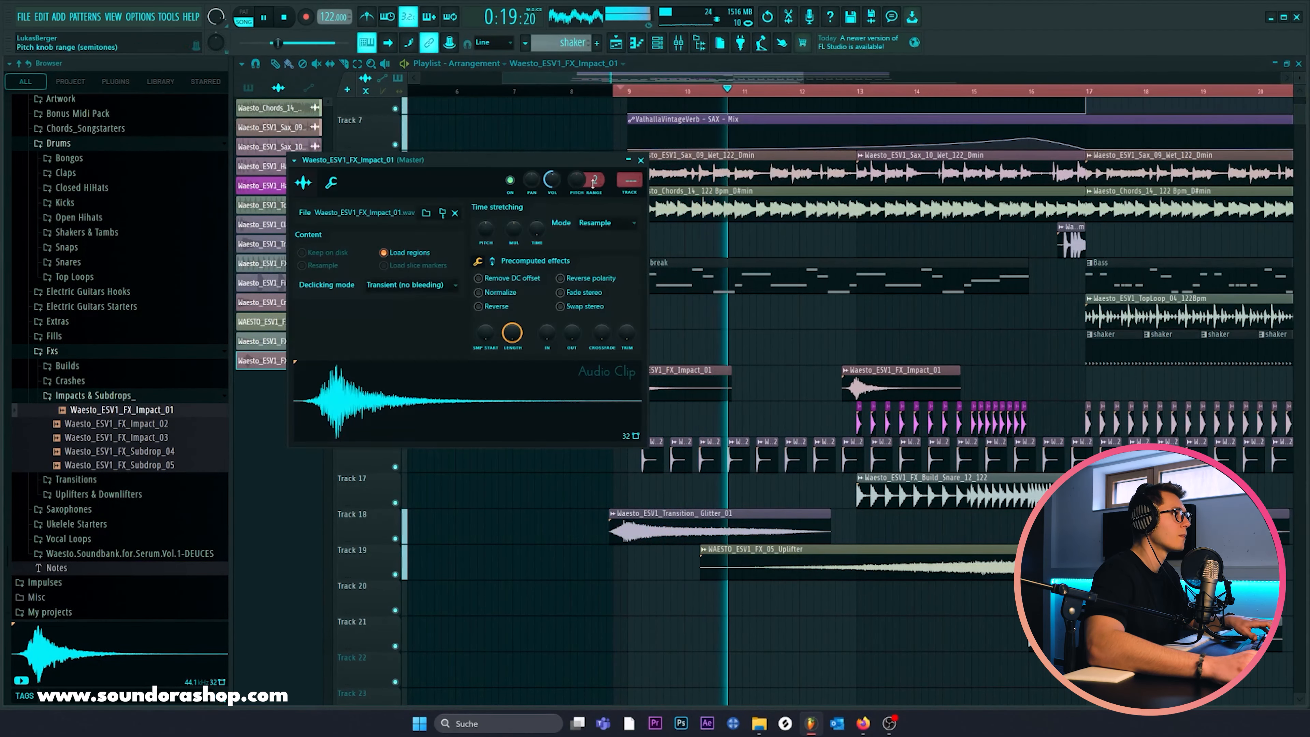
click(642, 159)
drag(703, 108, 607, 115)
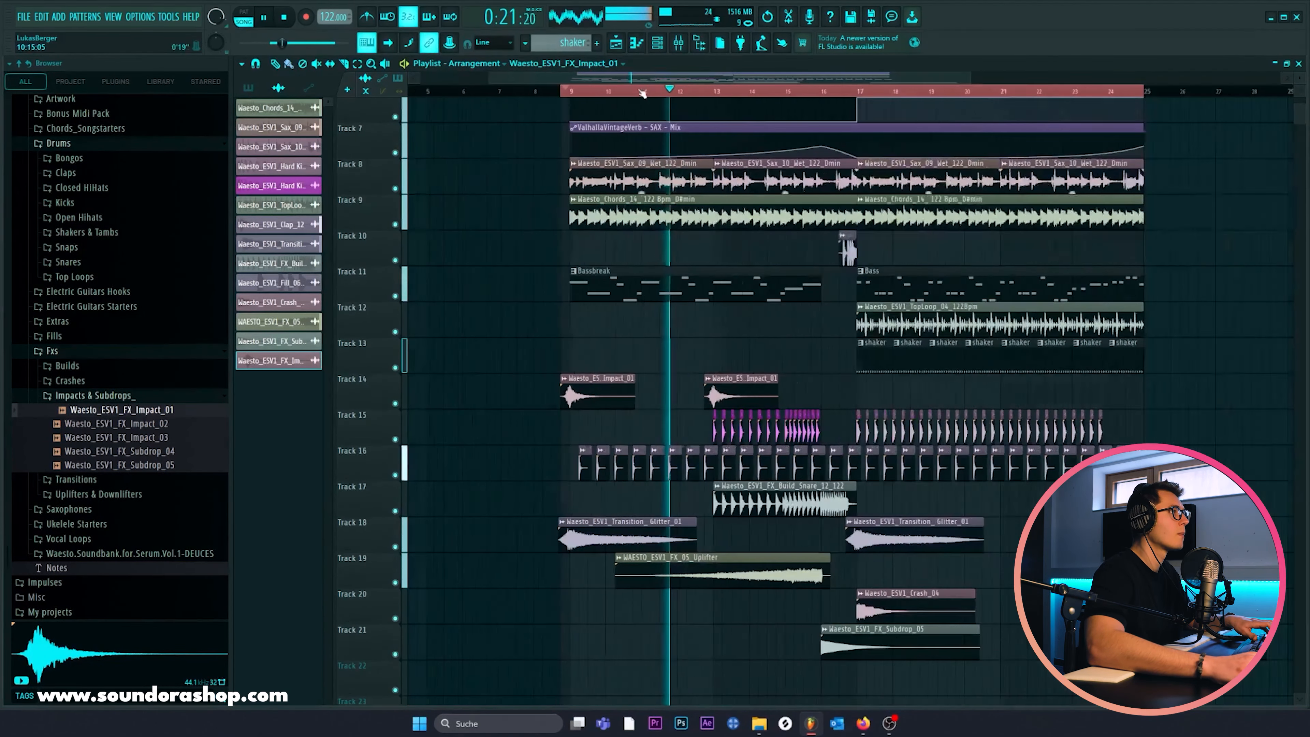
scroll(538, 302, down, 4)
scroll(538, 302, up, 2)
key(space)
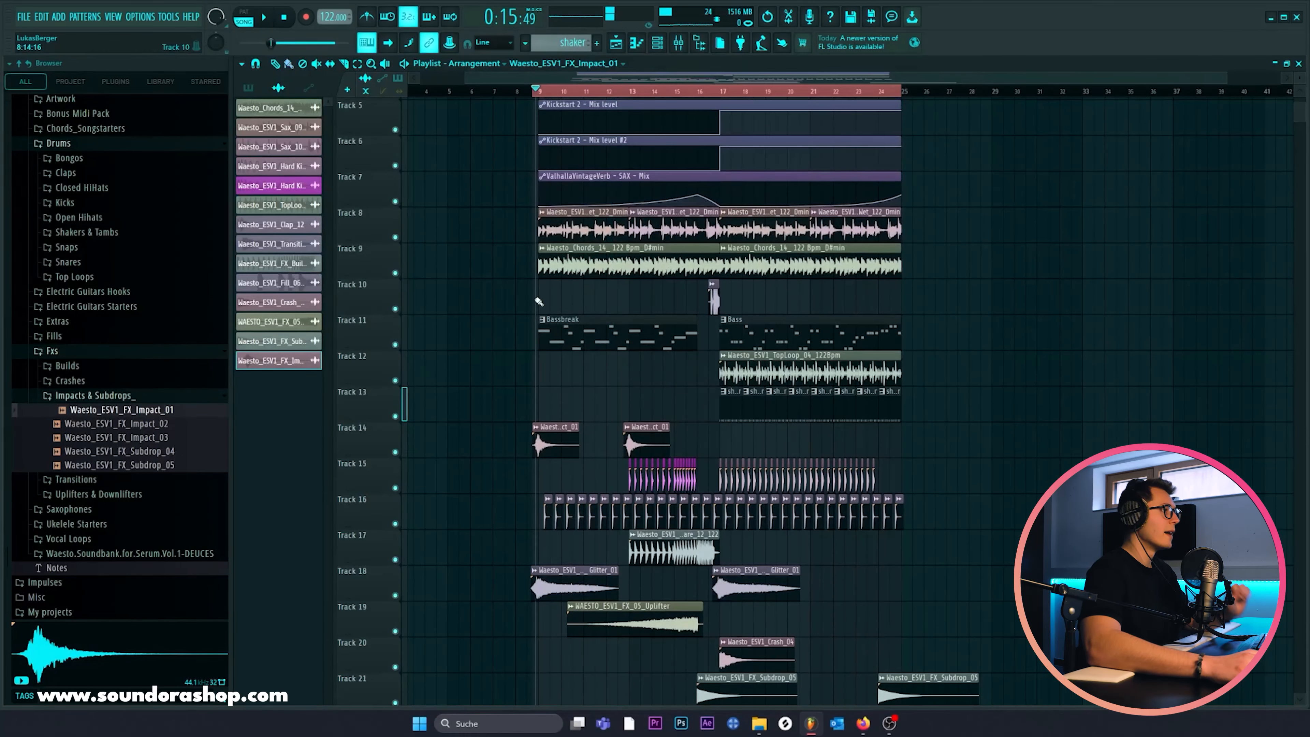
Step: Insert an empty track between the sax and chords tracks
right_click(360, 275)
click(392, 485)
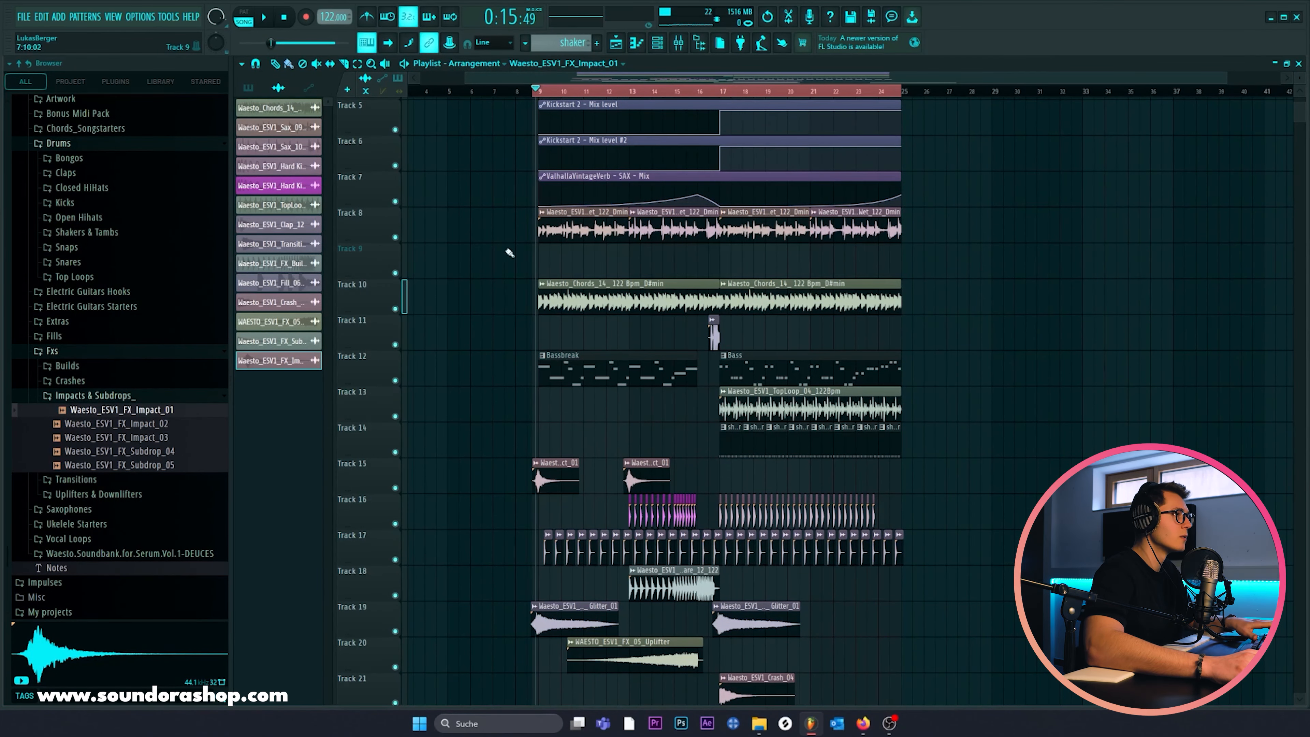
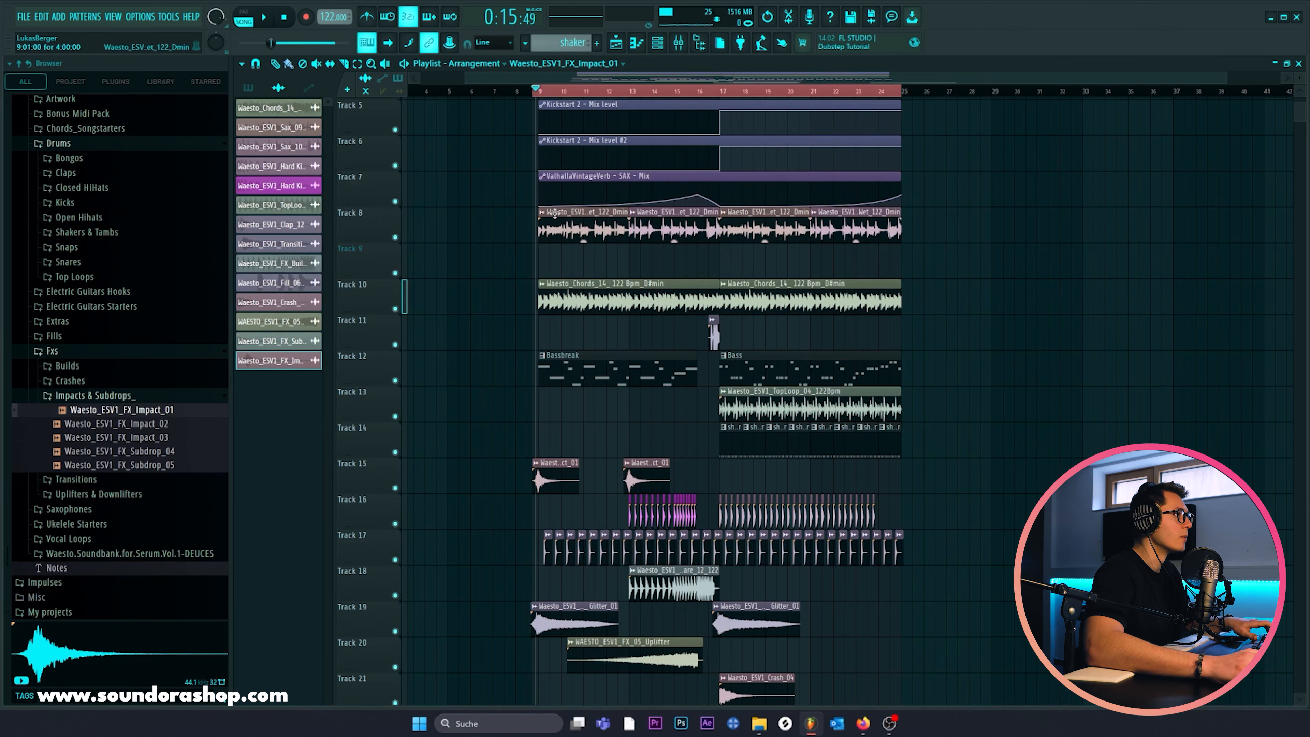
Step: Place a unique copy of the first Sax_09 clip on Track 9 at bar 9 and set its pitch shift to -1000 cents
click(541, 248)
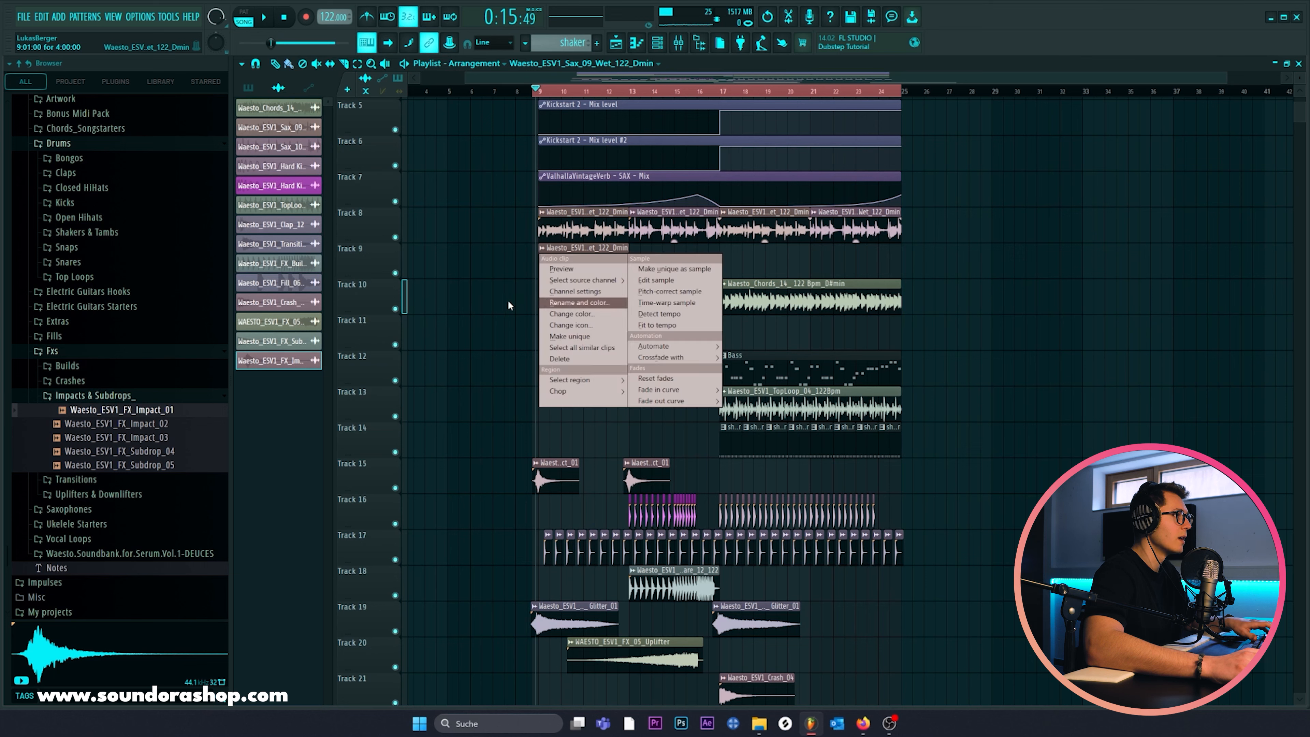
click(558, 336)
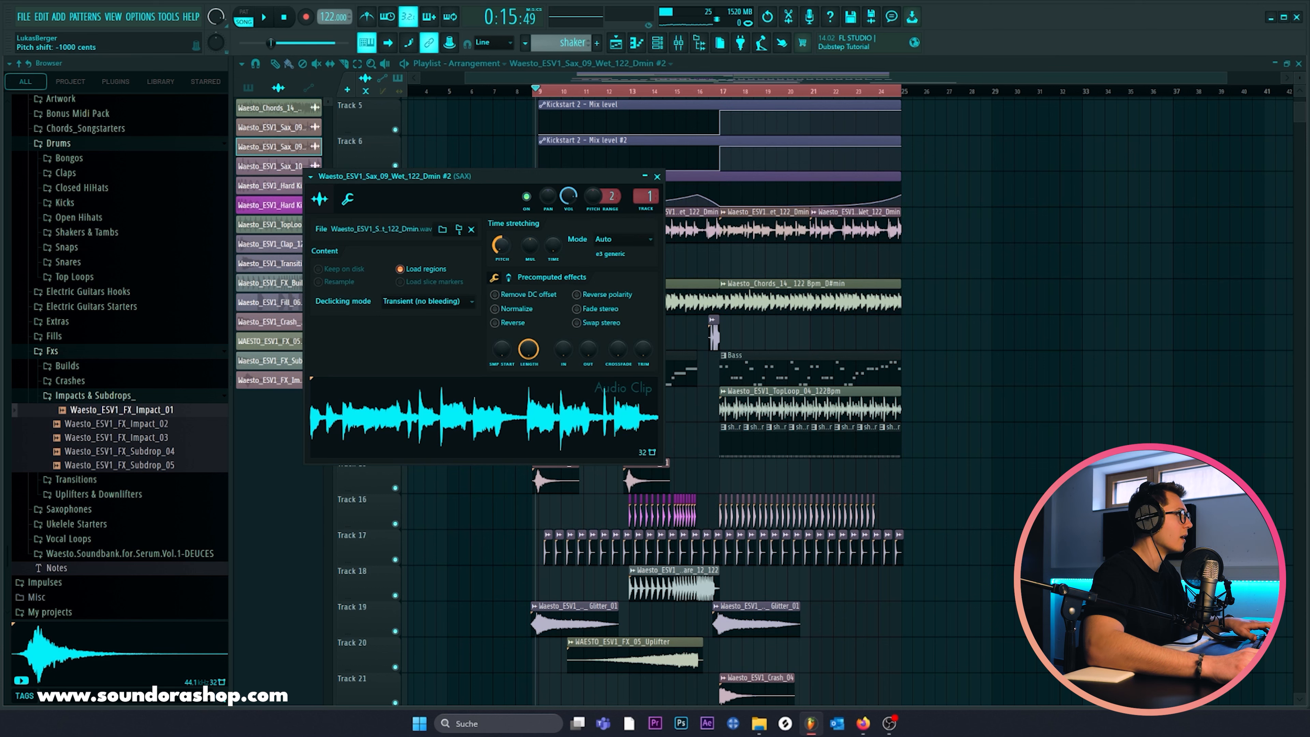
click(658, 176)
Step: Solo the low sax copy together with the original sax, listen briefly, and route the copy to a free mixer track
key(space)
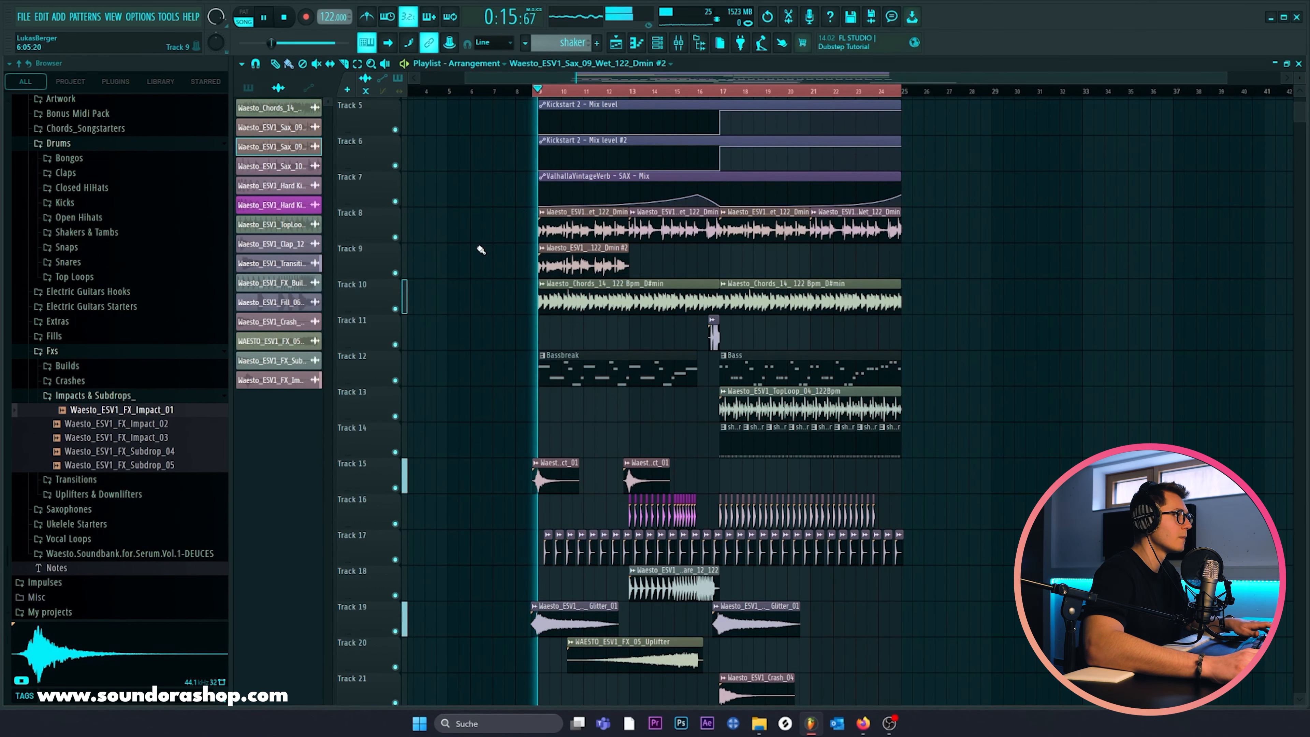
ctrl+click(395, 273)
double_click(566, 264)
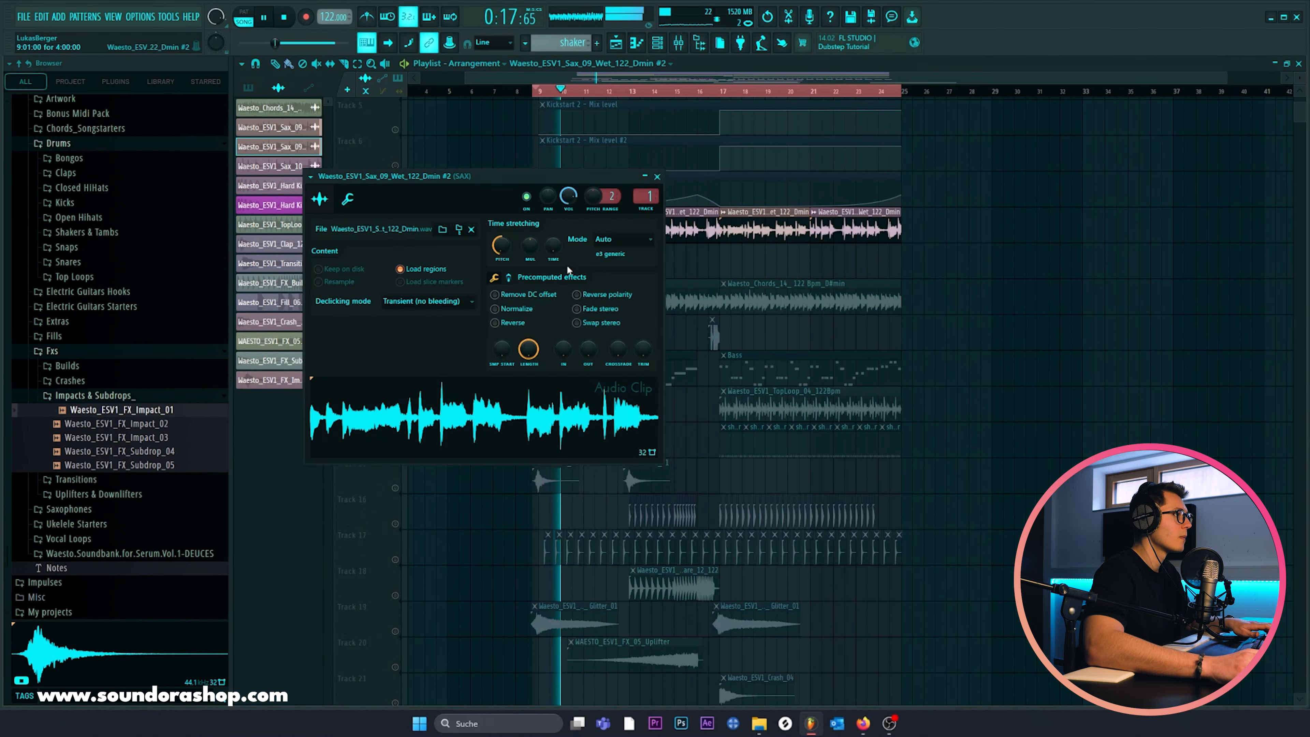
key(space)
key(ctrl+l)
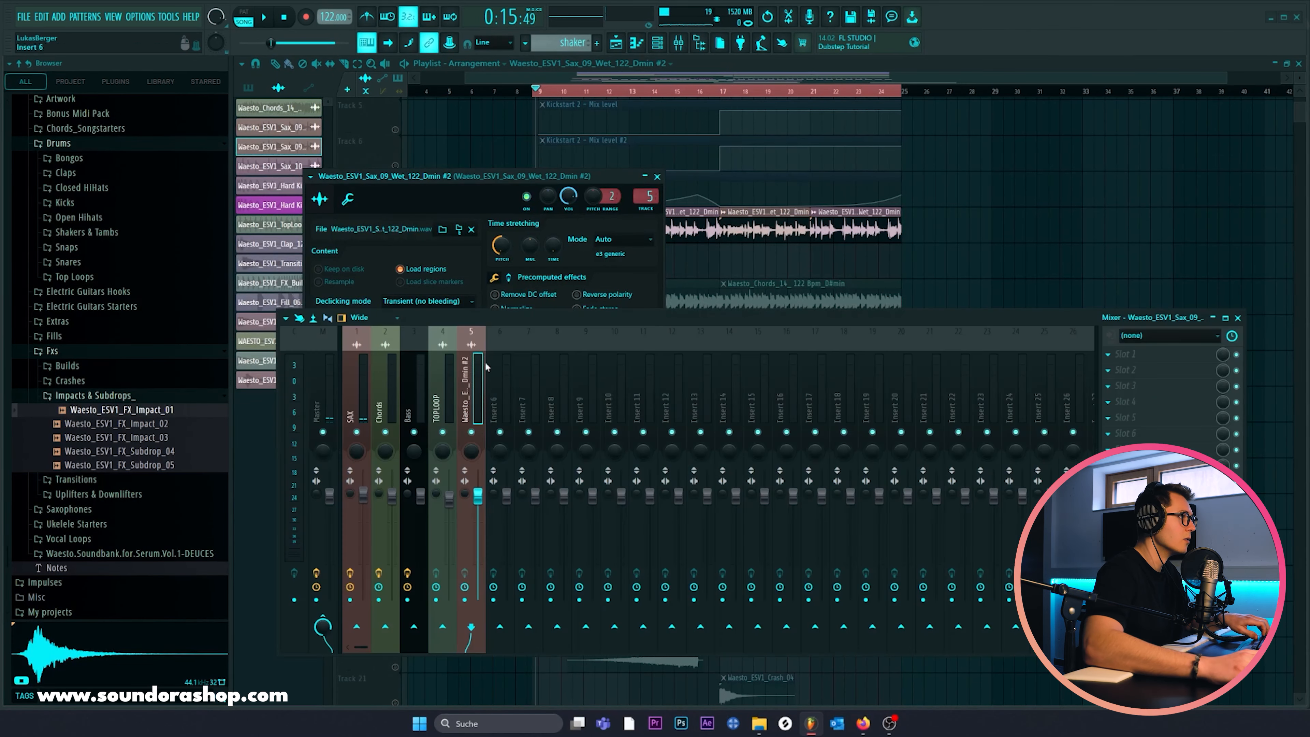
Step: Move the low sax mixer track directly beside the SAX track and shift the mixer window out of the way
key(alt+Left)
key(alt+Left)
key(alt+Left)
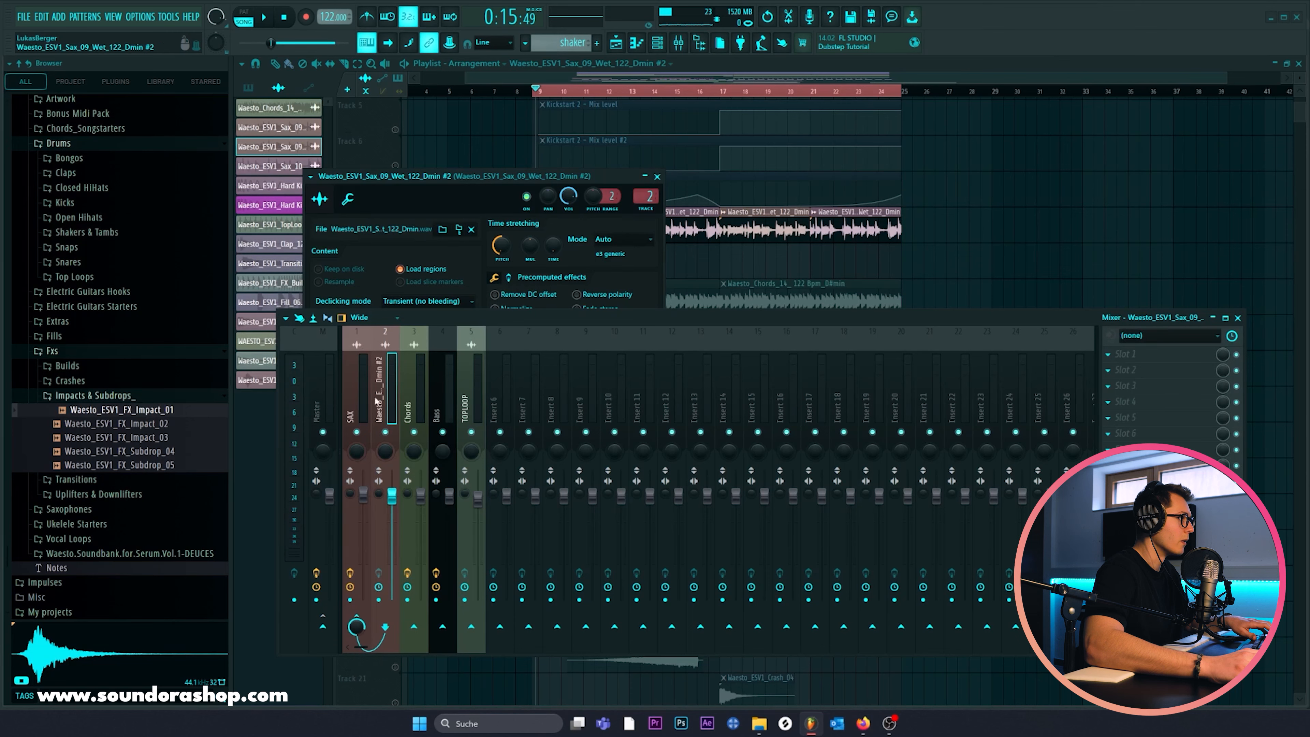
drag(438, 326, 462, 334)
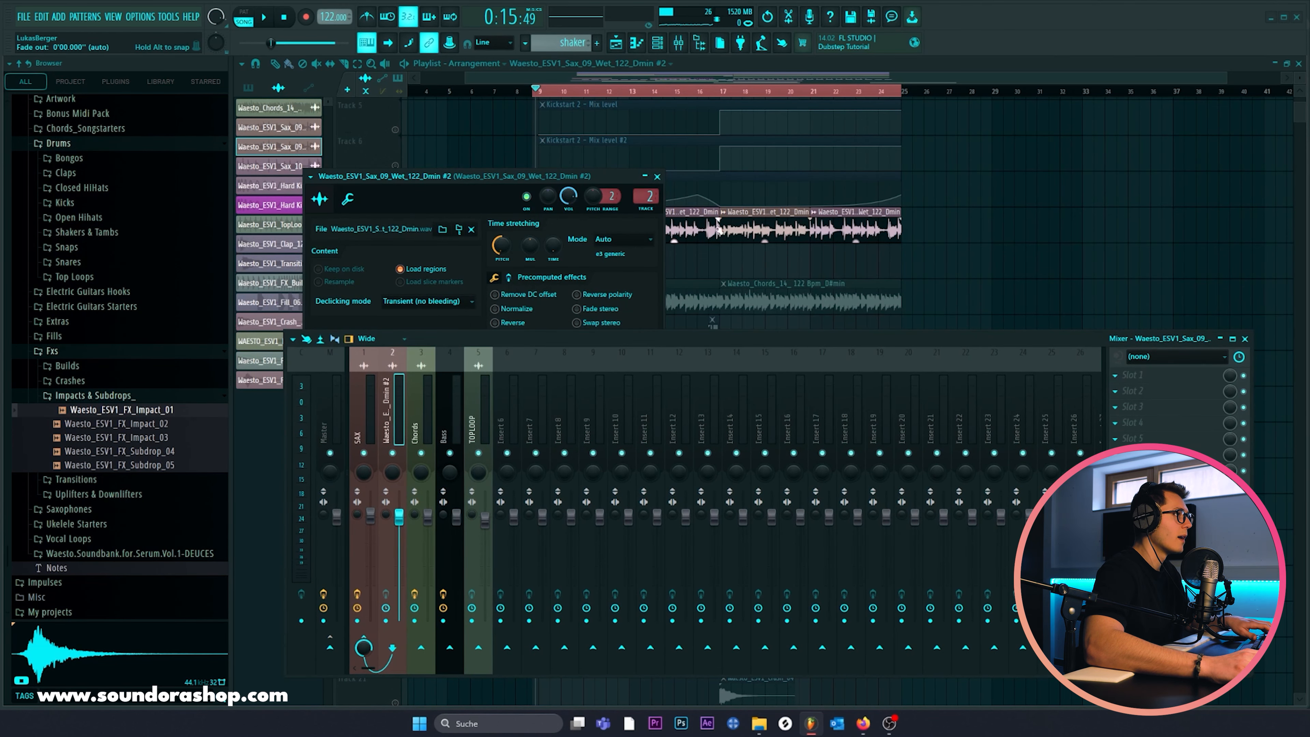
key(Escape)
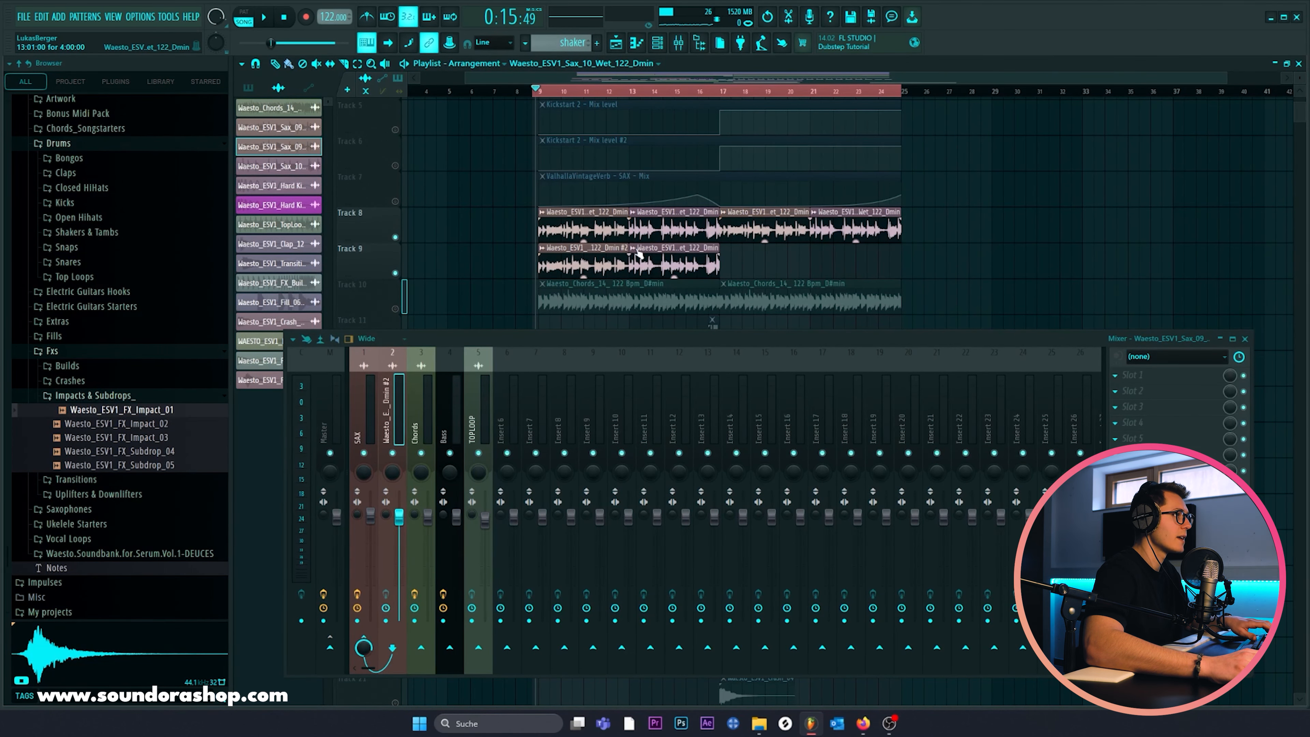
Step: Make the Sax_10 copy on Track 9 unique, set its pitch shift to -1000 cents, and route it to mixer track 2
right_click(639, 253)
click(655, 336)
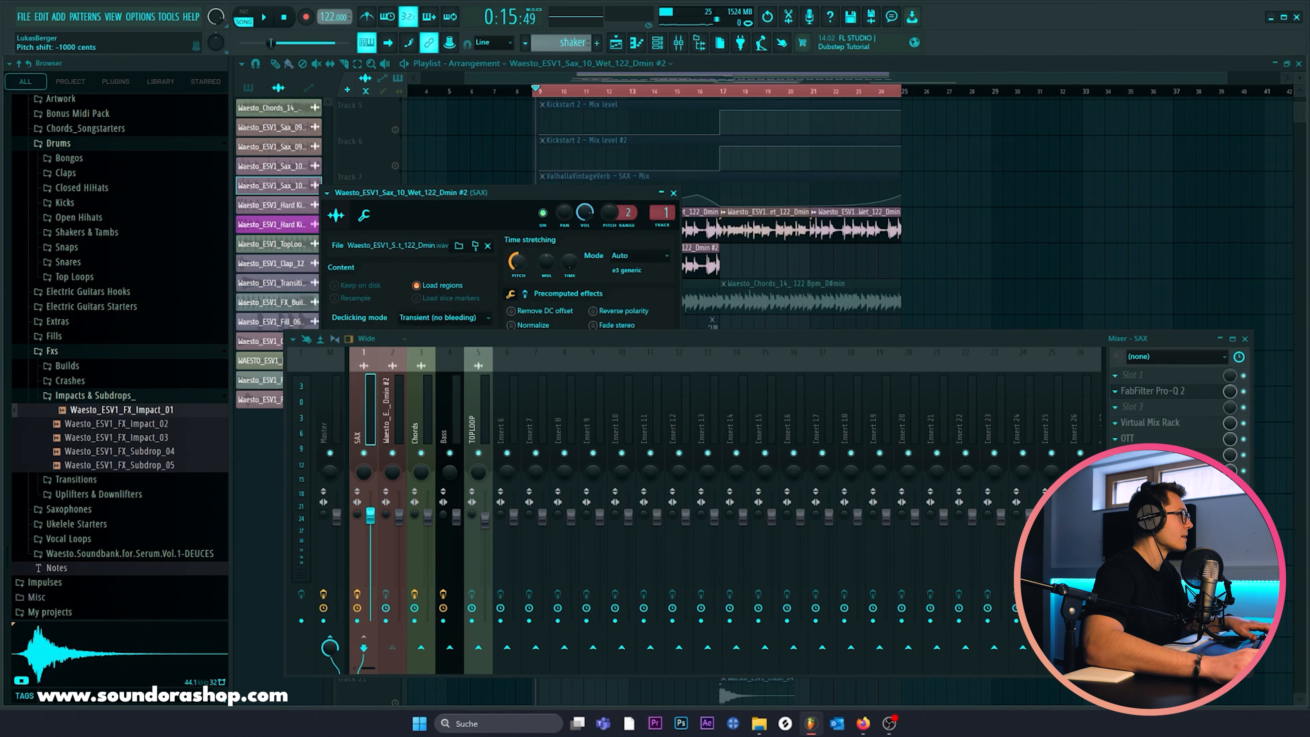
click(671, 194)
double_click(645, 253)
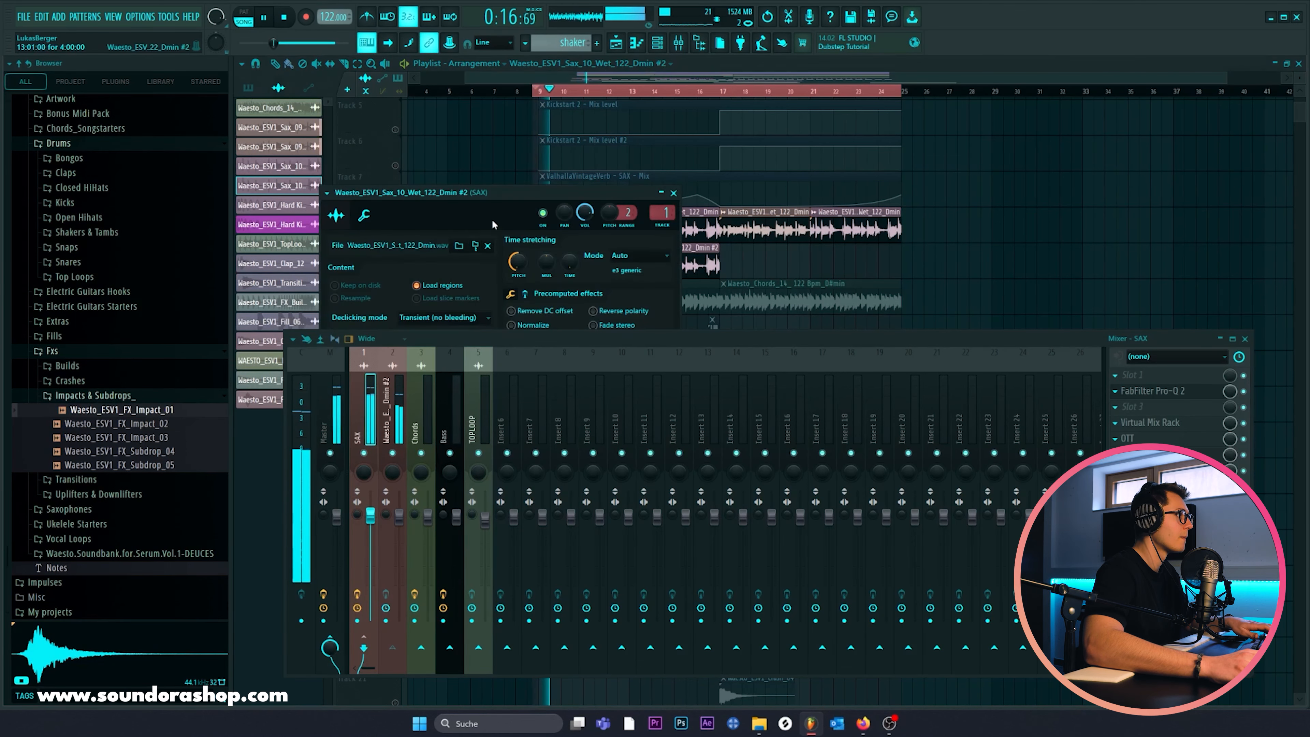
drag(651, 211, 652, 205)
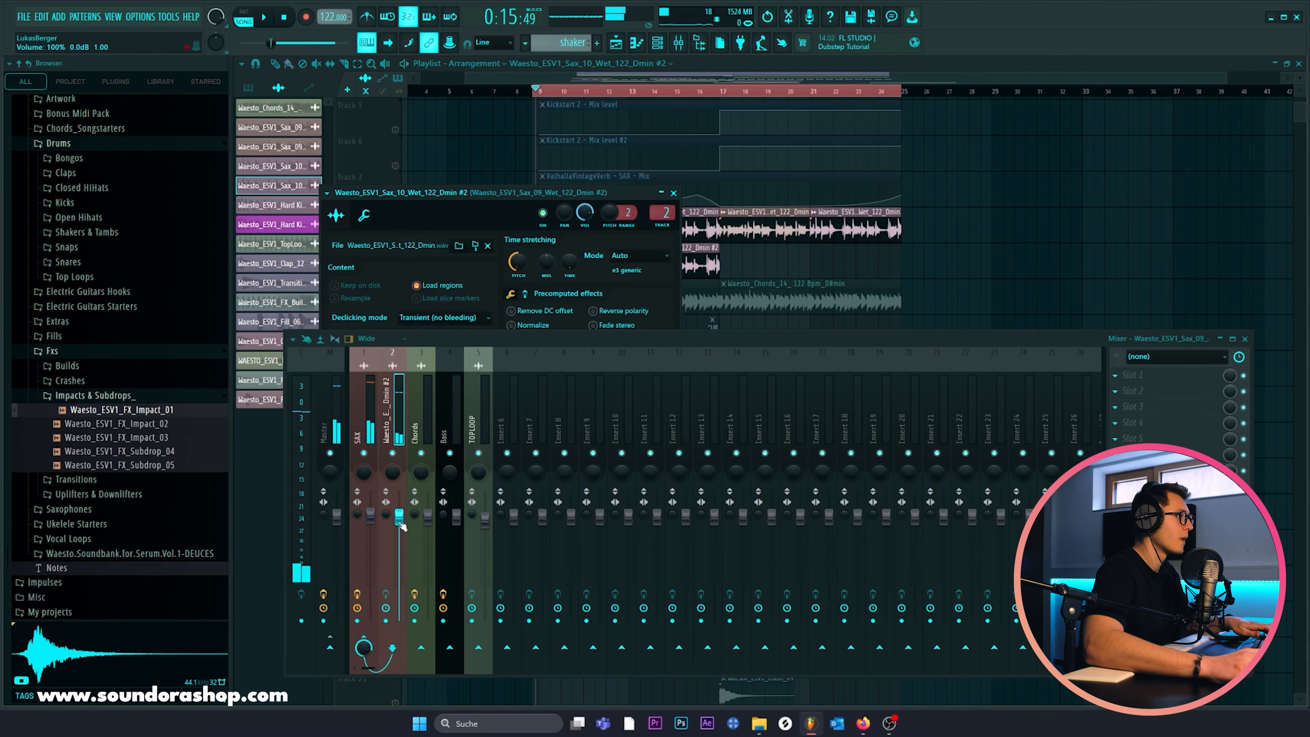
Step: Lower the low sax mixer track's volume under the original sax, check the blend in playback, and end the solo
drag(482, 338, 543, 269)
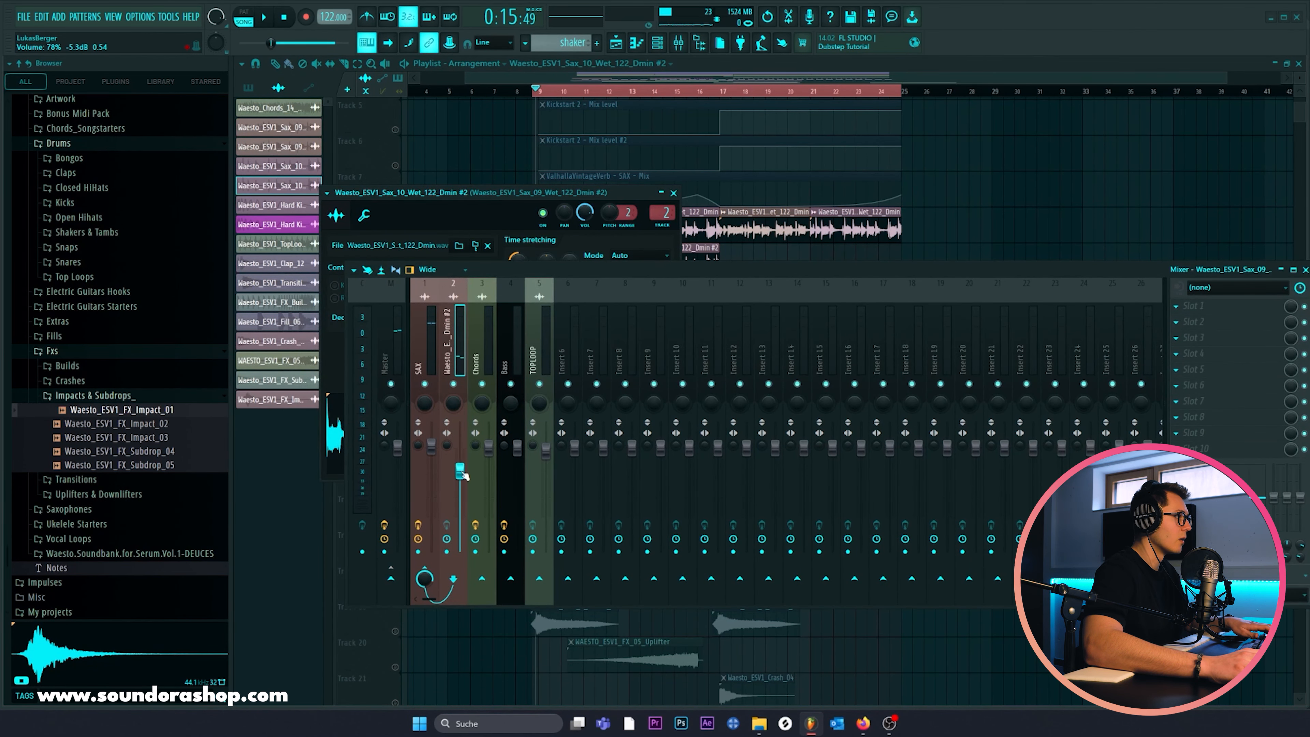
key(space)
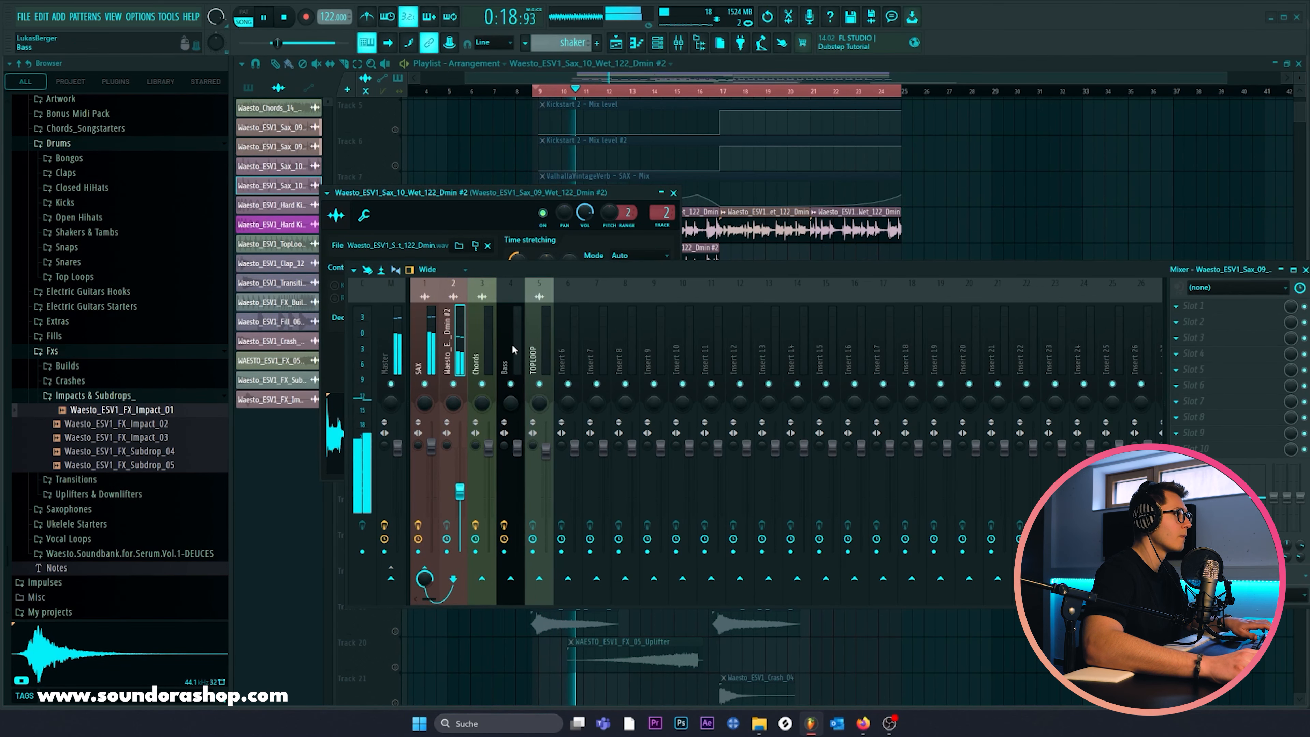
click(398, 149)
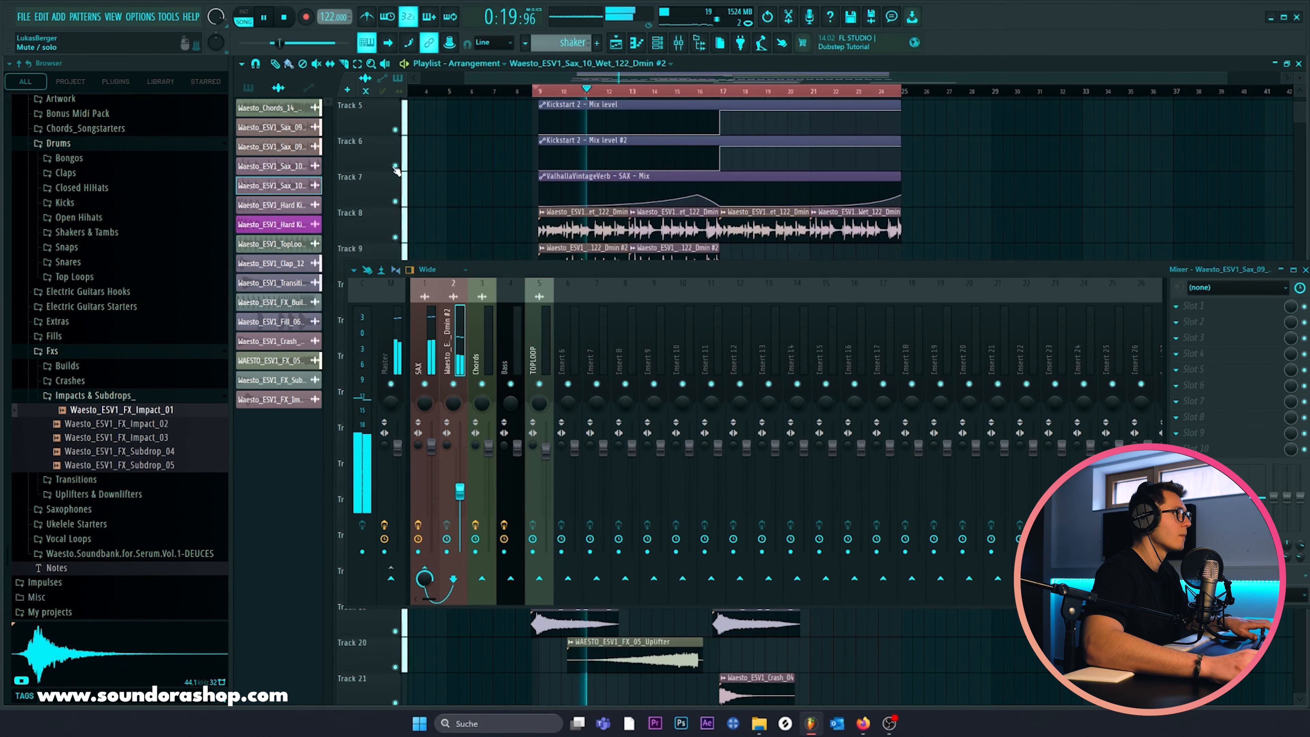
Step: Close the mixer and duplicate both low sax clips on Track 9 into bars 17 to 25
click(1299, 270)
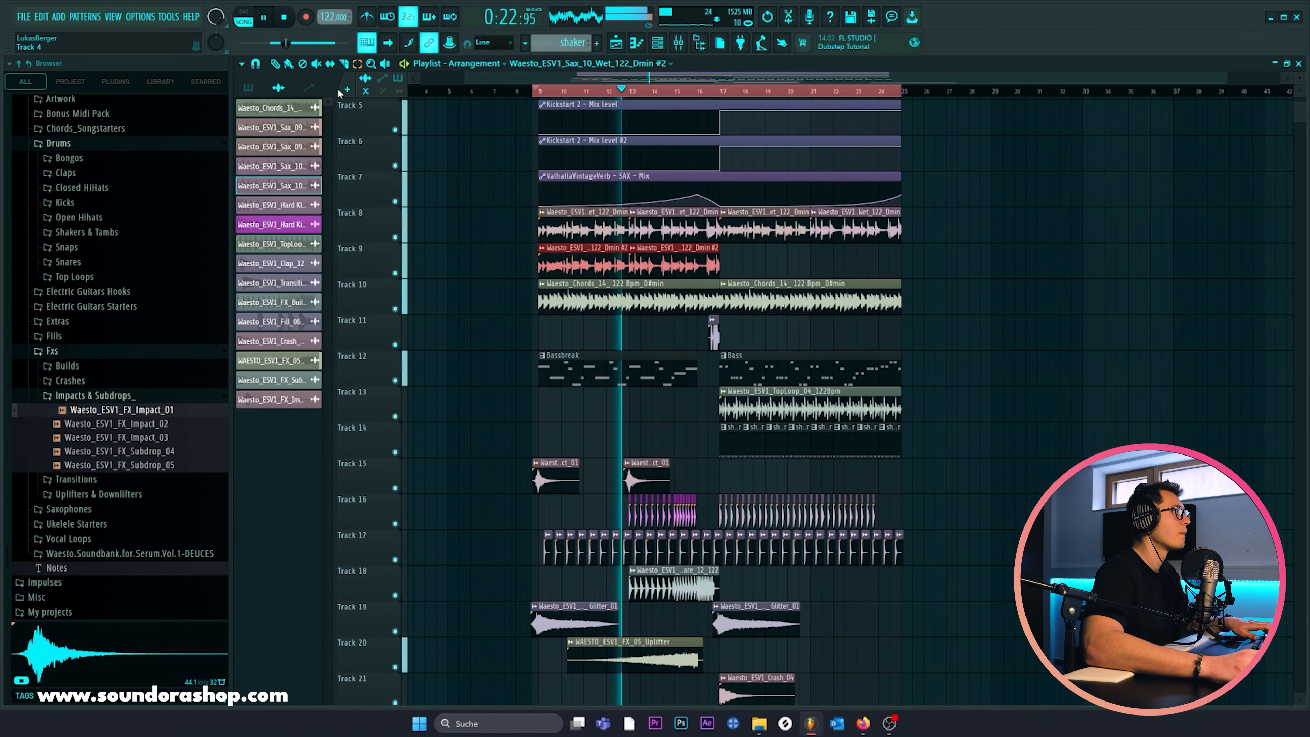
key(ctrl+b)
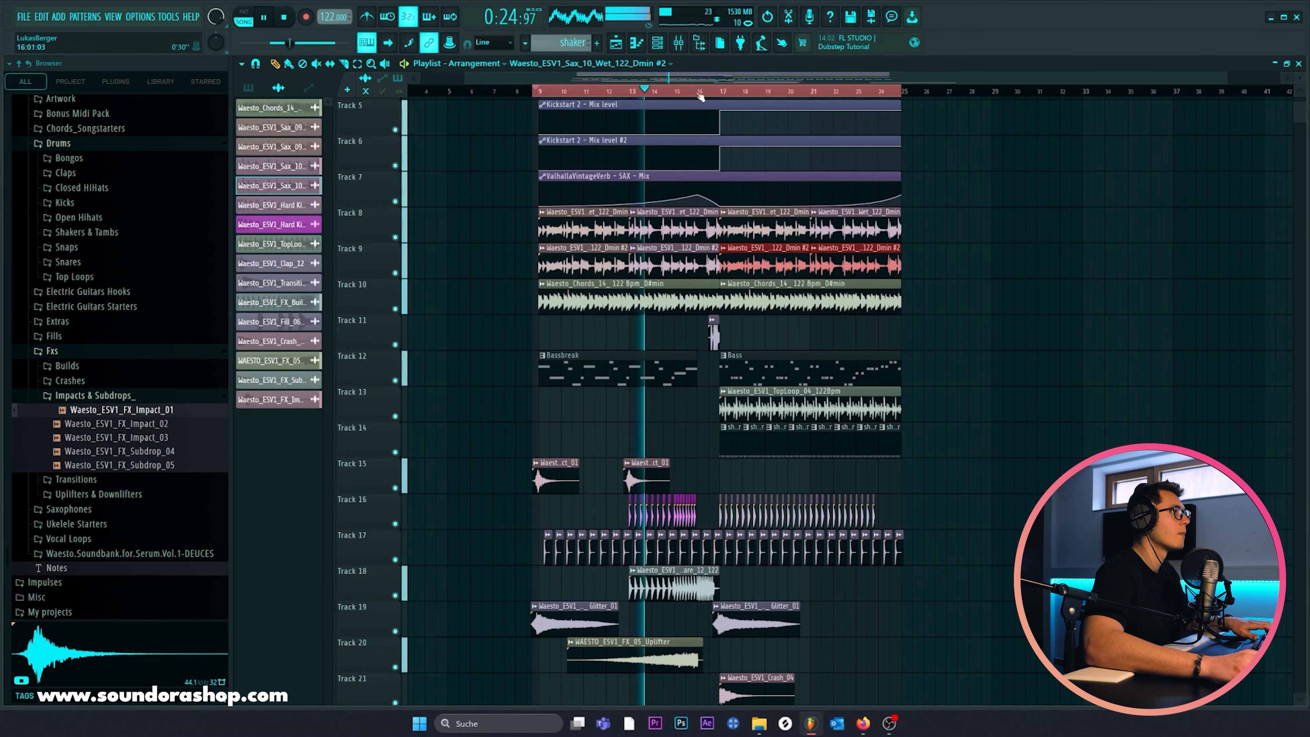
Step: Add FabFilter Pro-Q 2 to slot 3 of the Chords mixer track with a low cut at about 130 Hz
key(F9)
click(1177, 338)
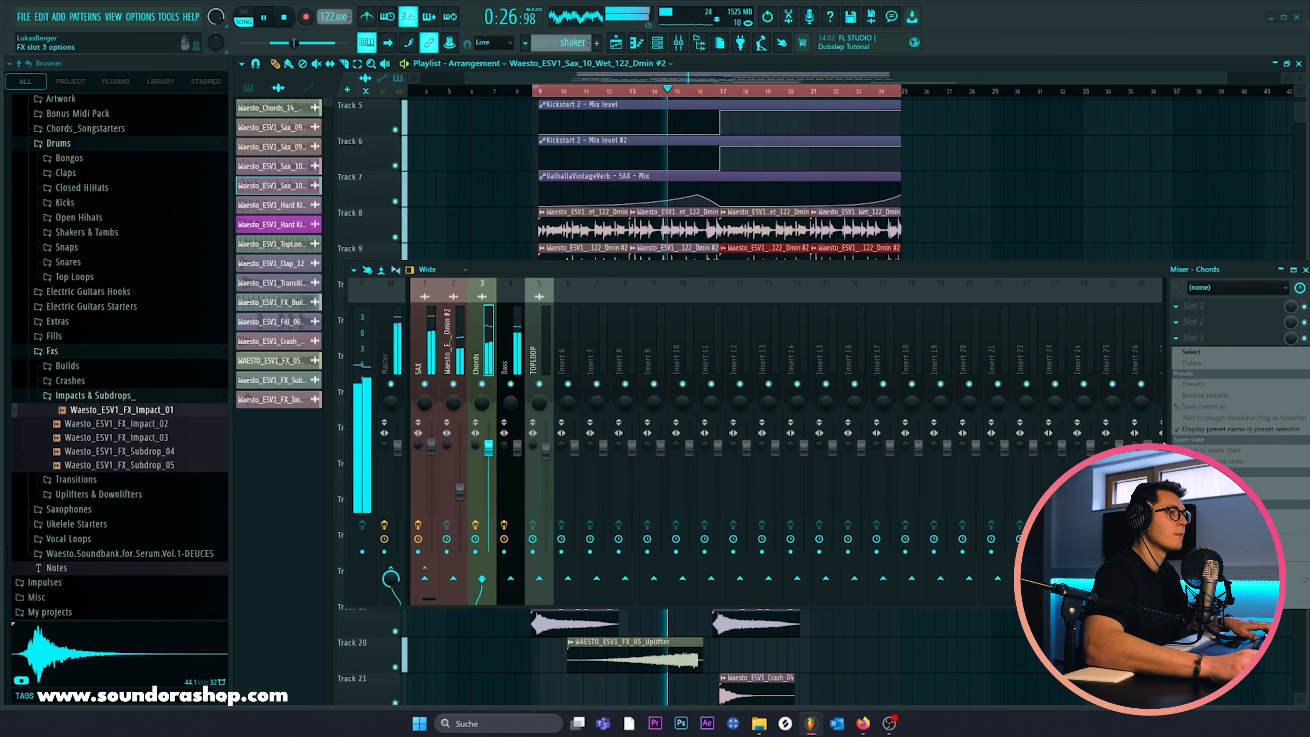
drag(575, 271, 608, 405)
click(359, 227)
click(273, 344)
click(278, 394)
drag(360, 227, 377, 227)
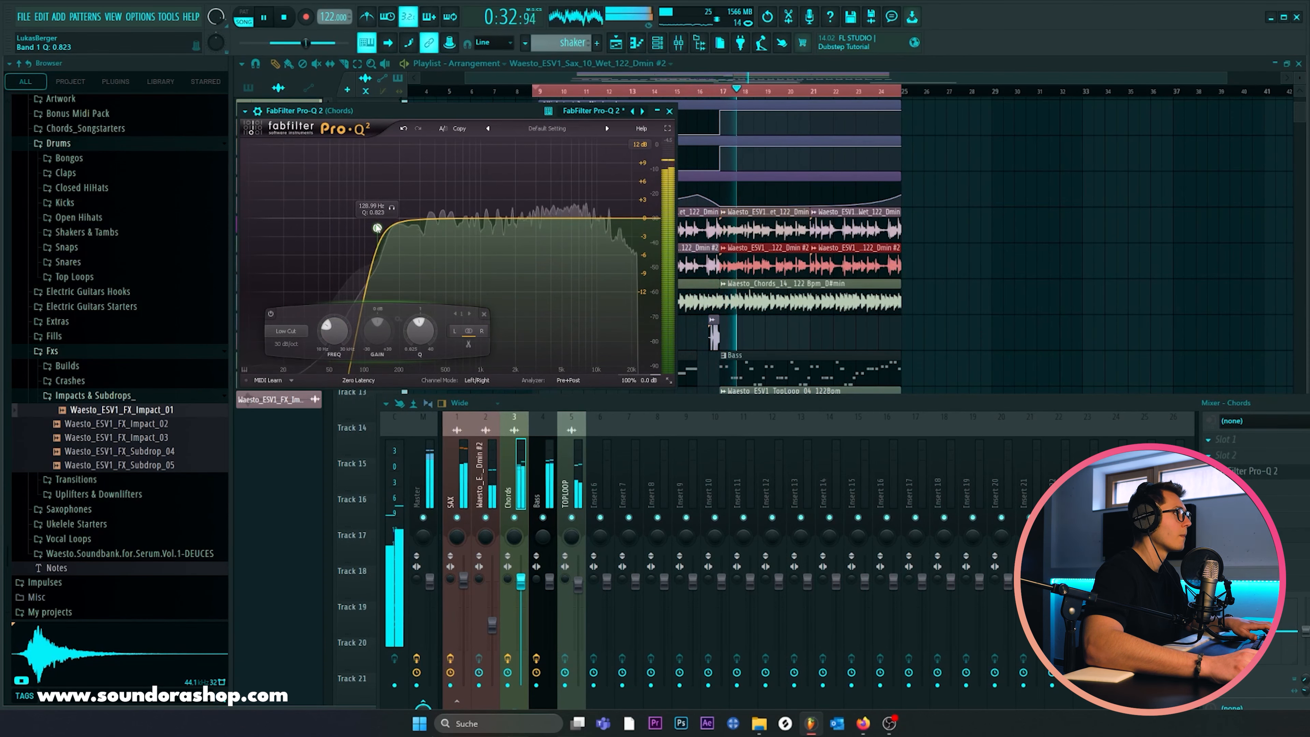
key(Escape)
click(1305, 403)
Step: Collapse the Impacts & Subdrops and Fxs folders, stop playback, and open the Extras sample folder
drag(938, 298, 1073, 342)
scroll(1009, 370, down, 2)
scroll(994, 397, up, 2)
scroll(993, 395, down, 2)
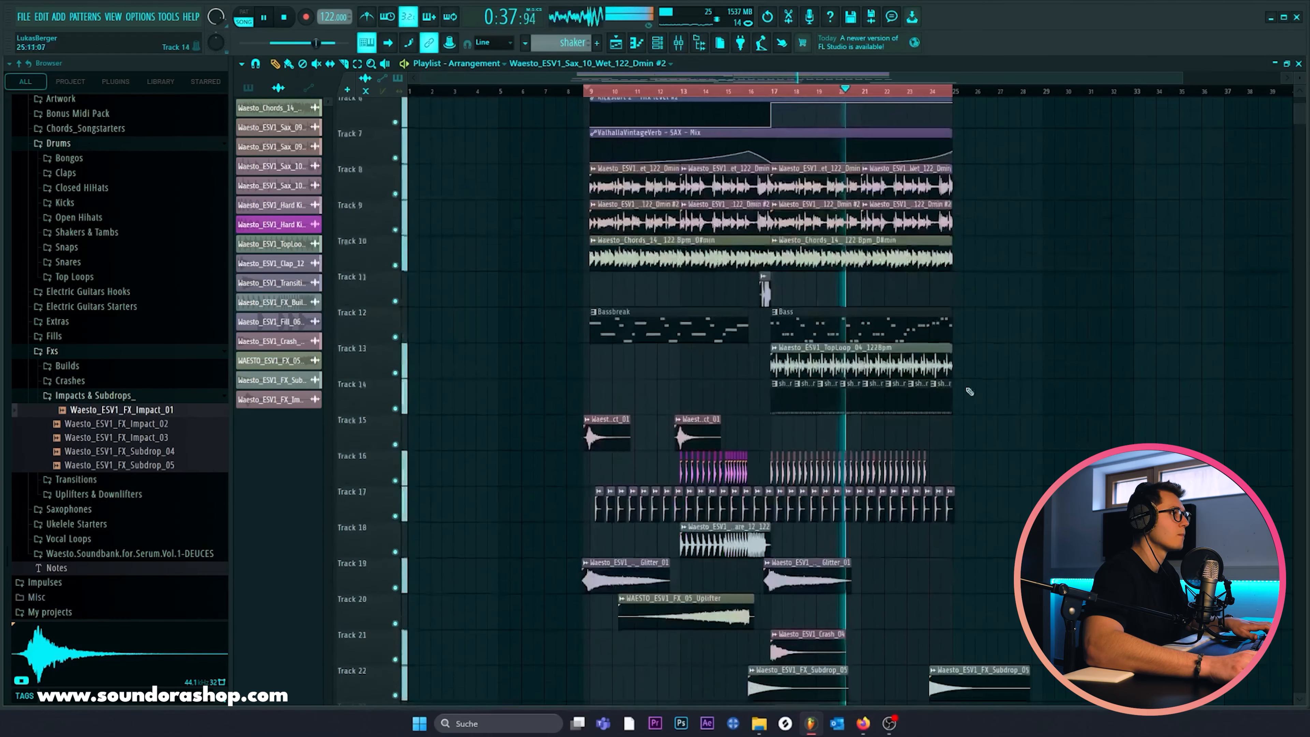
click(78, 396)
click(67, 354)
scroll(823, 247, up, 2)
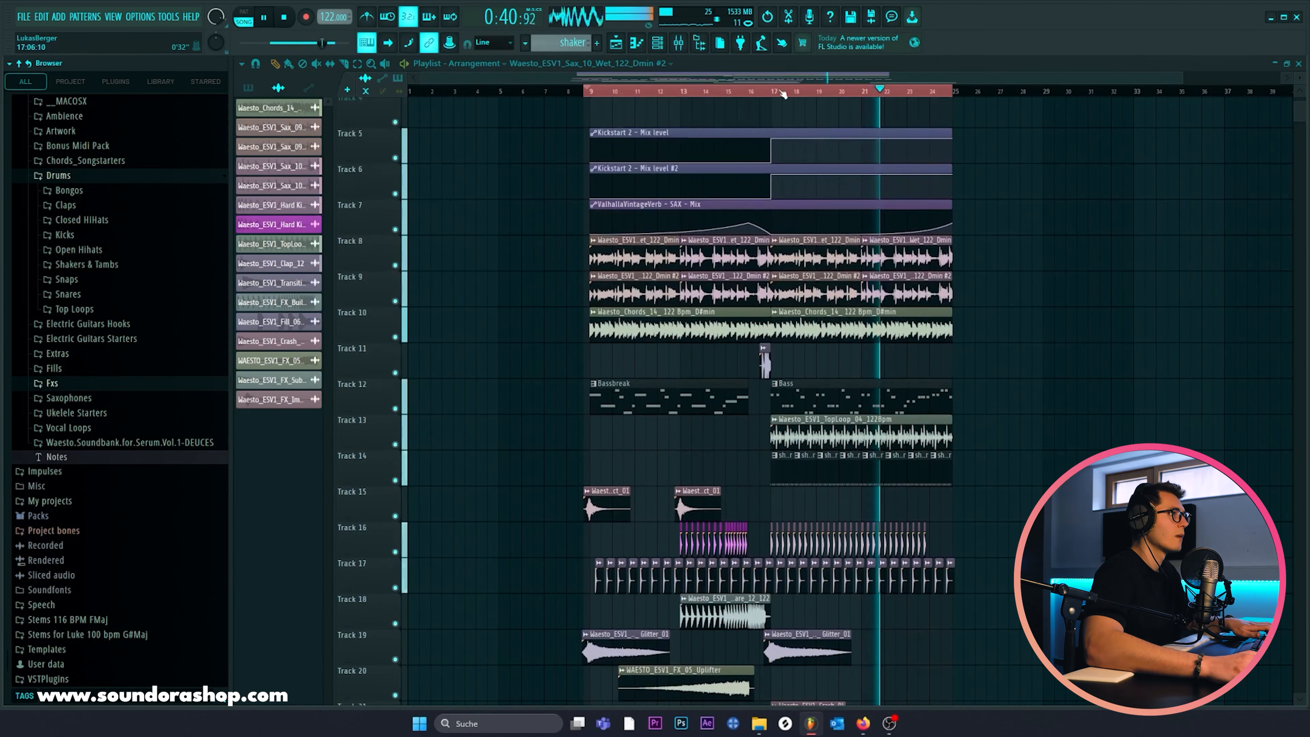
scroll(783, 247, up, 2)
key(space)
click(115, 361)
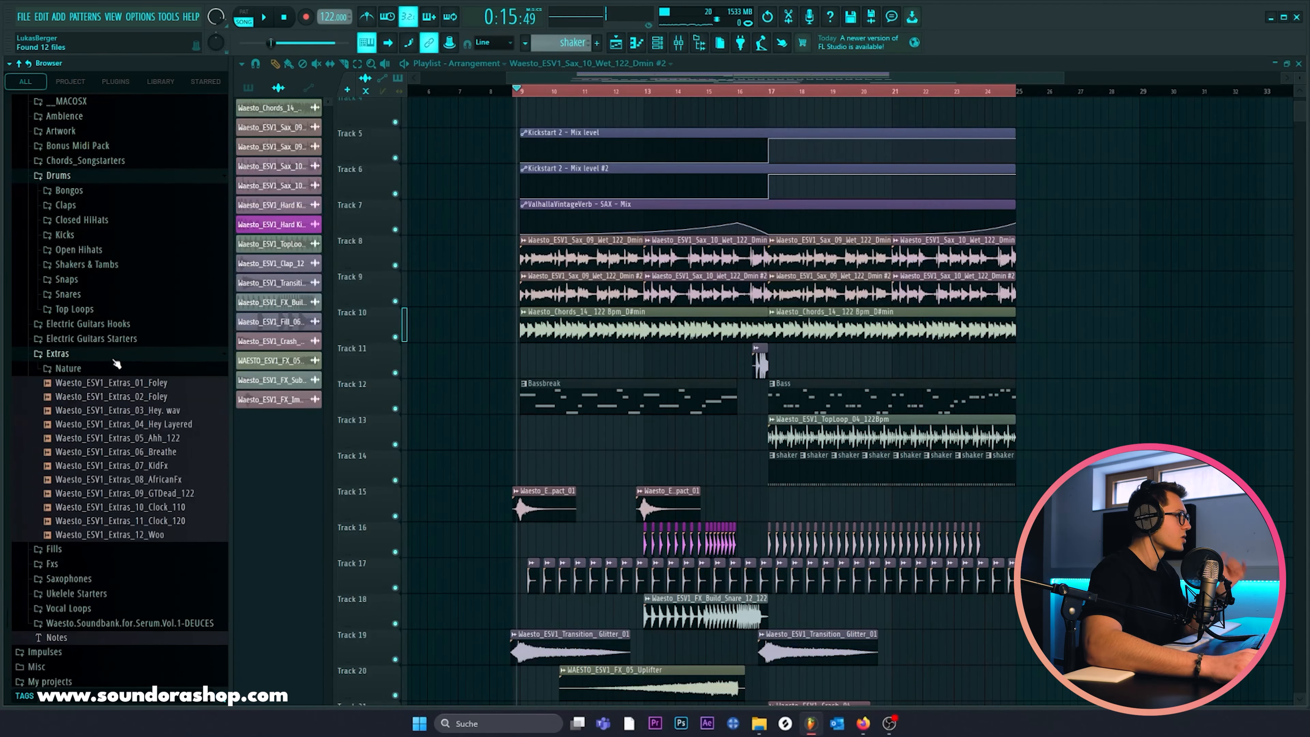
Step: Preview the Hey and Hey Layered samples and look through the remaining samples in the Extras folder
click(118, 410)
click(142, 425)
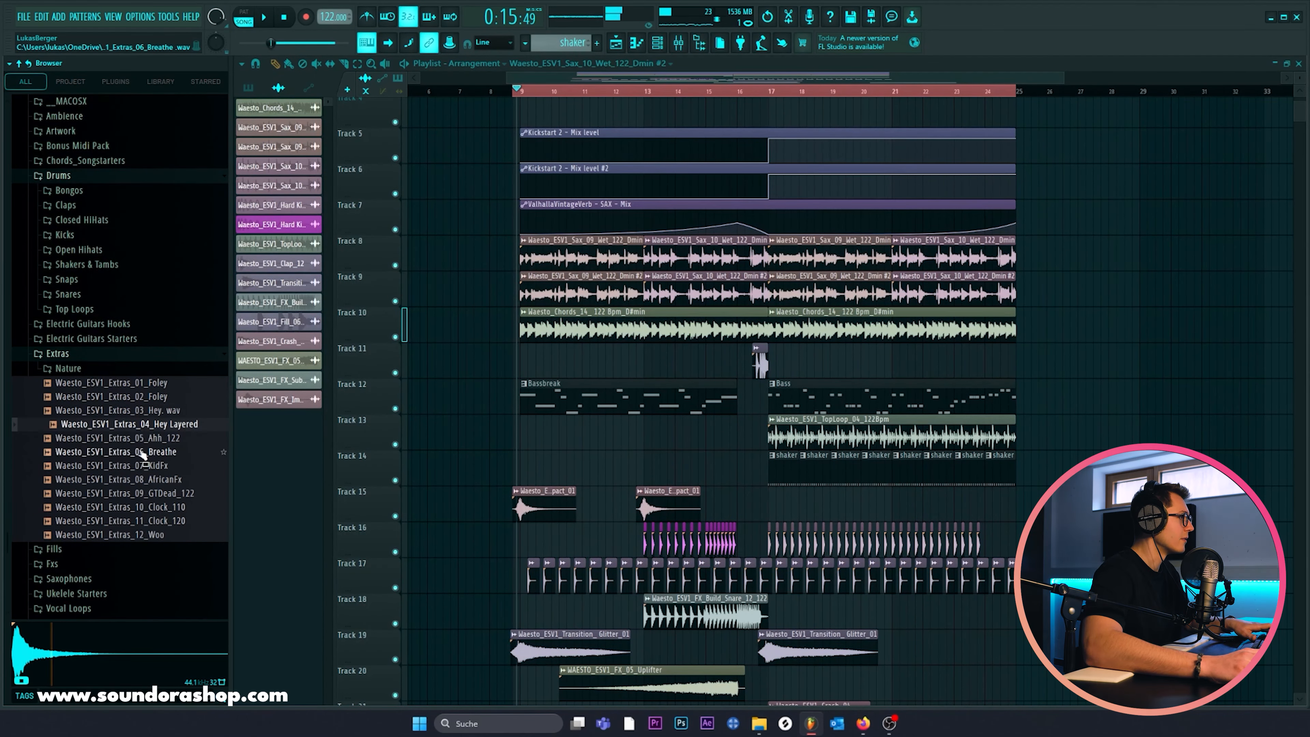
click(146, 481)
click(146, 509)
click(142, 497)
click(139, 483)
click(135, 466)
click(138, 440)
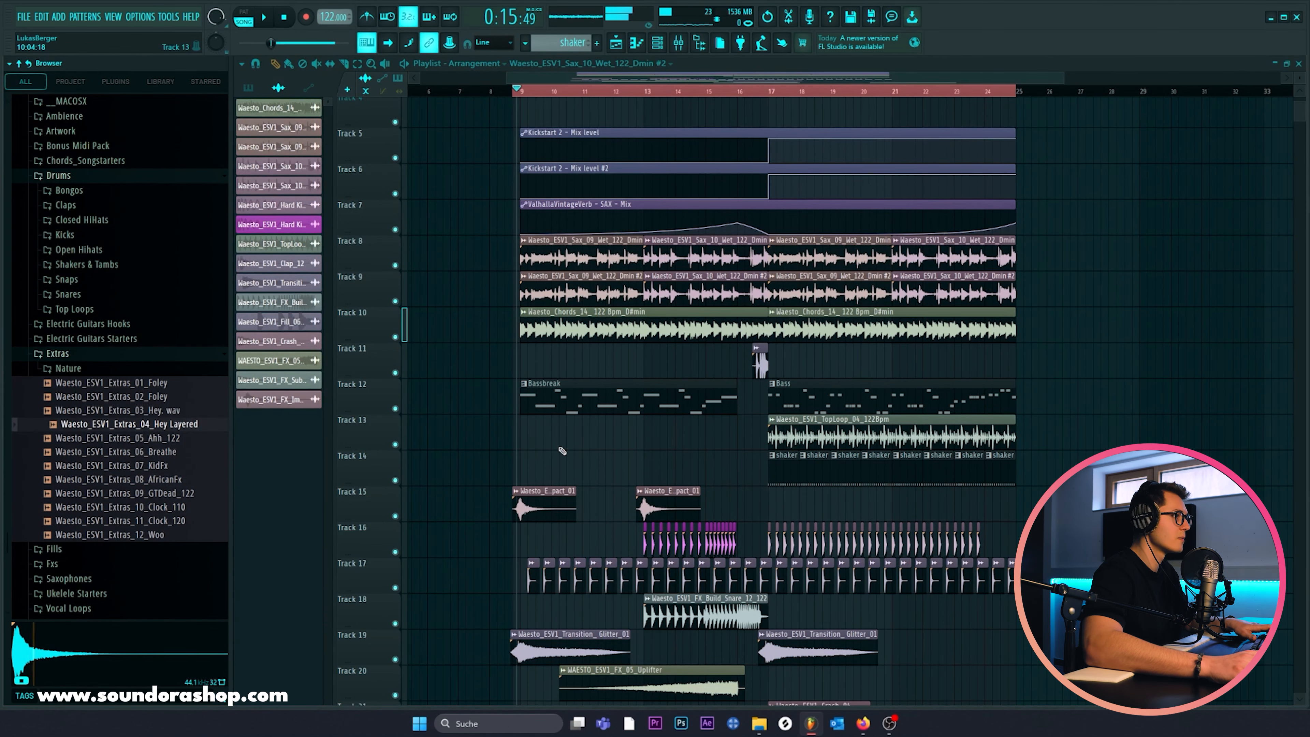
Step: Select the two Kickstart 2 automation clips and the ValhallaVintageVerb automation clip and move them up three tracks to Tracks 2 to 4
scroll(562, 450, up, 1)
drag(580, 503, 233, 184)
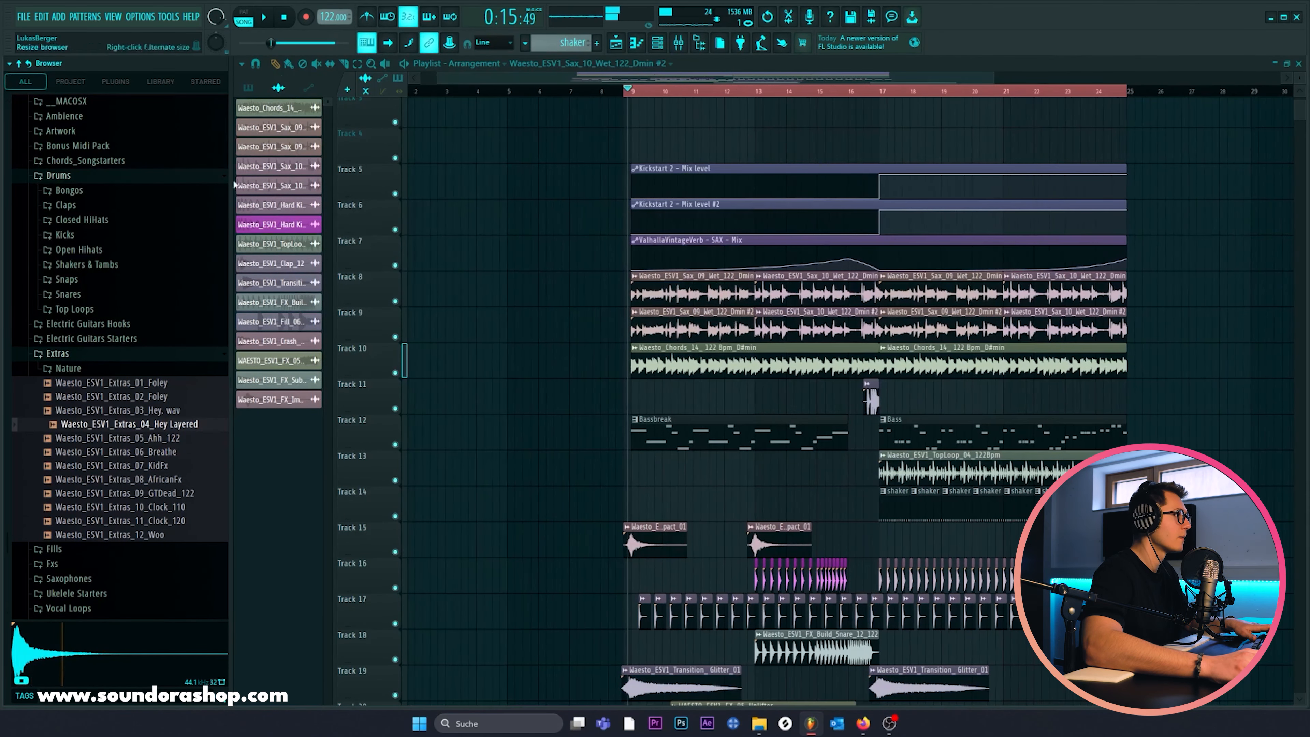
click(358, 63)
drag(511, 127, 850, 271)
key(shift+Up)
key(shift+Up)
key(shift+Up)
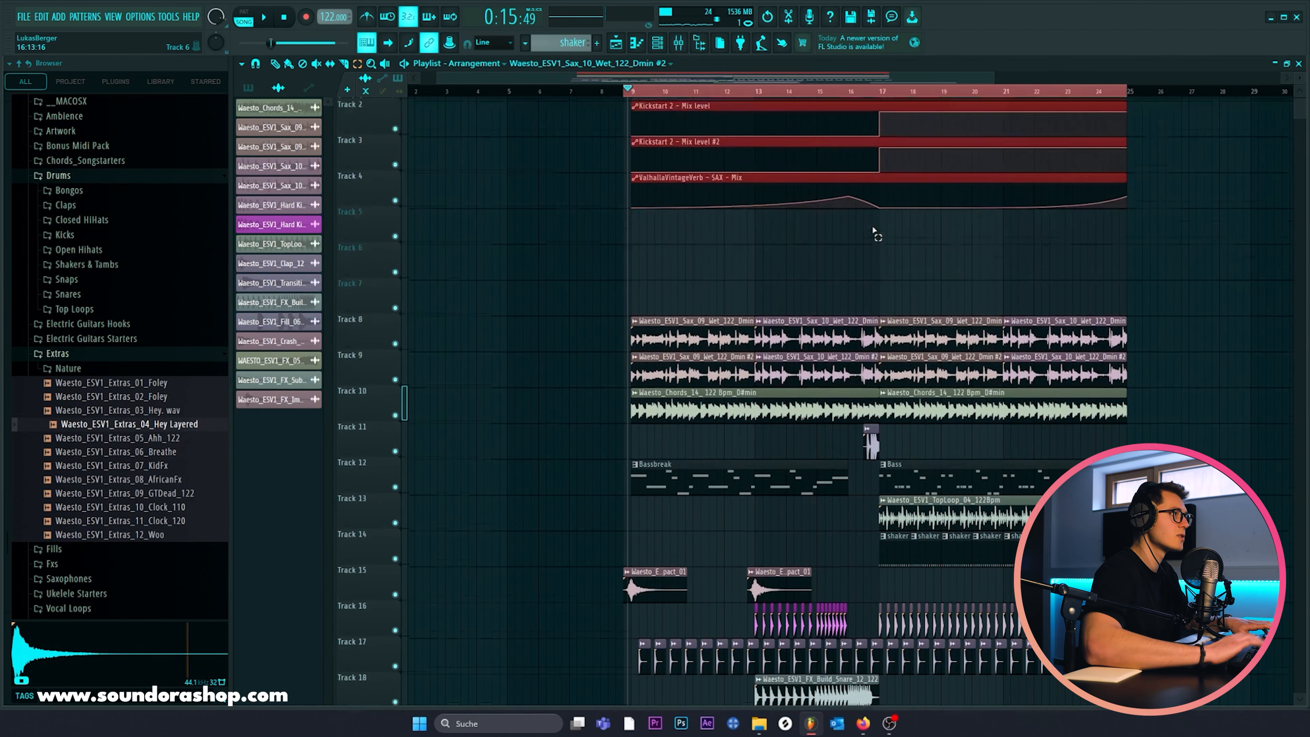
Step: Place Extras_04_Hey Layered on Track 7, shift it to the second beat of bar 17, and play back its position
drag(108, 428, 903, 306)
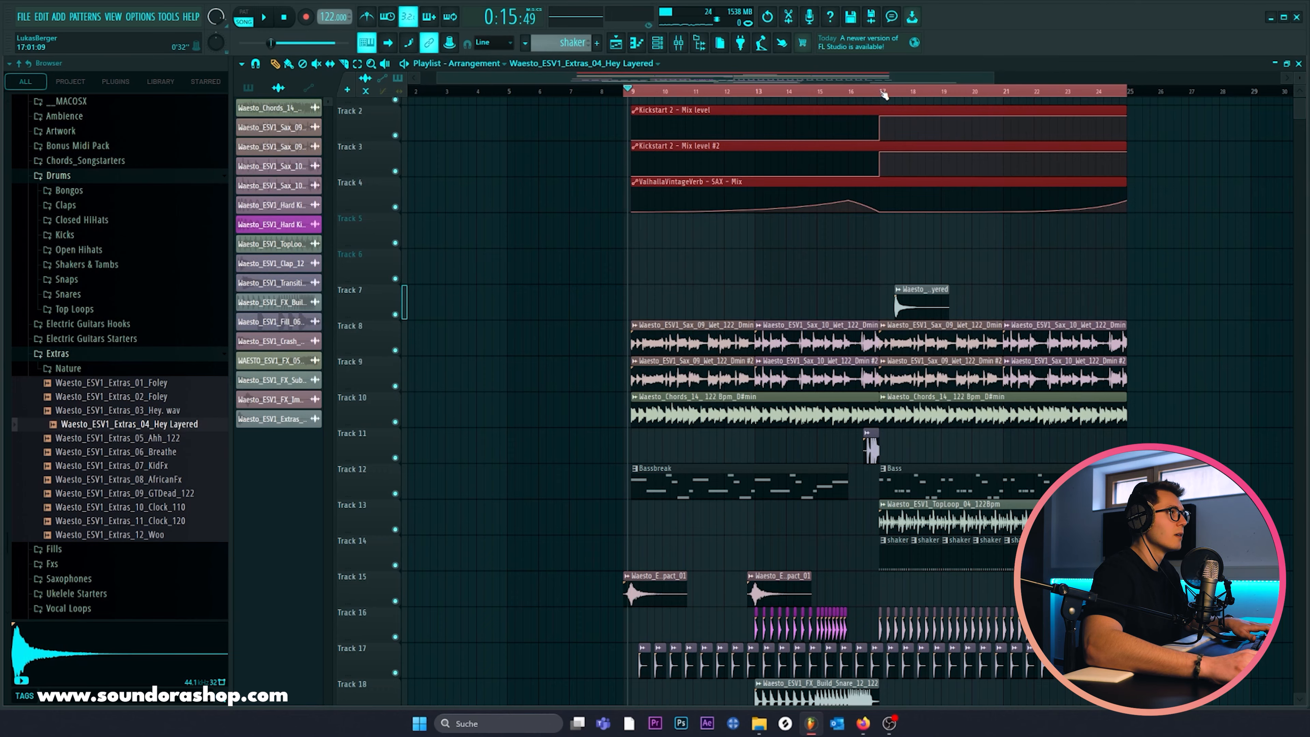
click(884, 96)
key(space)
scroll(916, 304, up, 6)
drag(810, 310, 765, 310)
double_click(866, 309)
key(space)
key(space)
key(space)
Step: Lower the Hey Layered channel volume to about 42% and route the channel to mixer track 6
double_click(767, 310)
key(space)
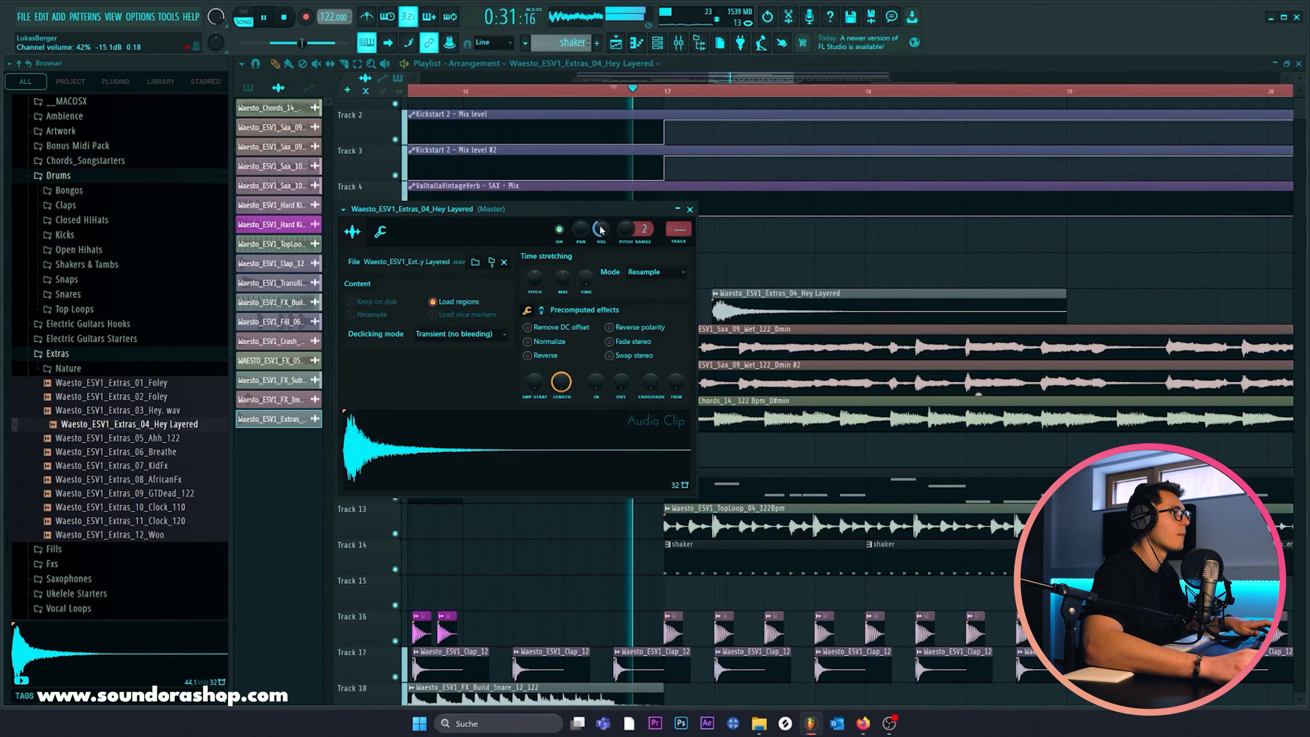
drag(516, 208, 547, 191)
key(space)
key(F9)
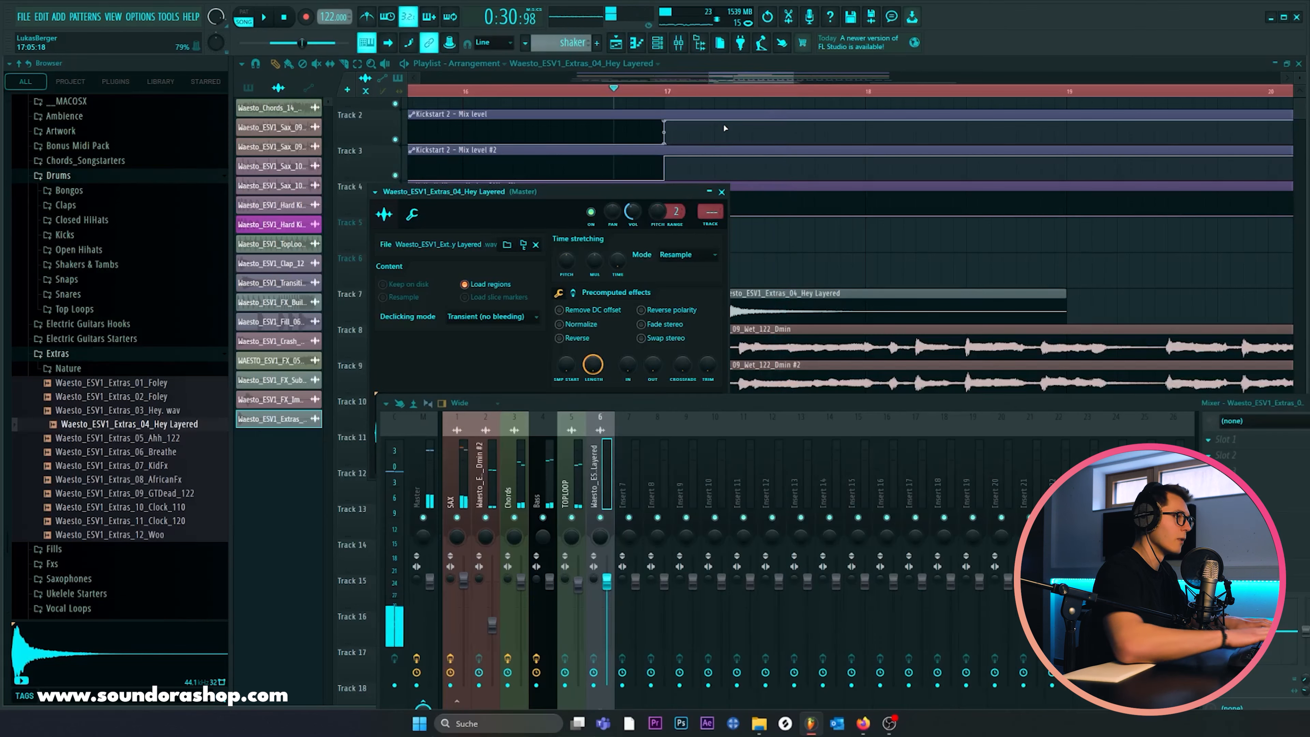
key(ctrl+l)
Step: Add ValhallaVintageVerb to the Hey Layered mixer track and set its mix to 56.4% during playback
click(1248, 551)
click(1109, 635)
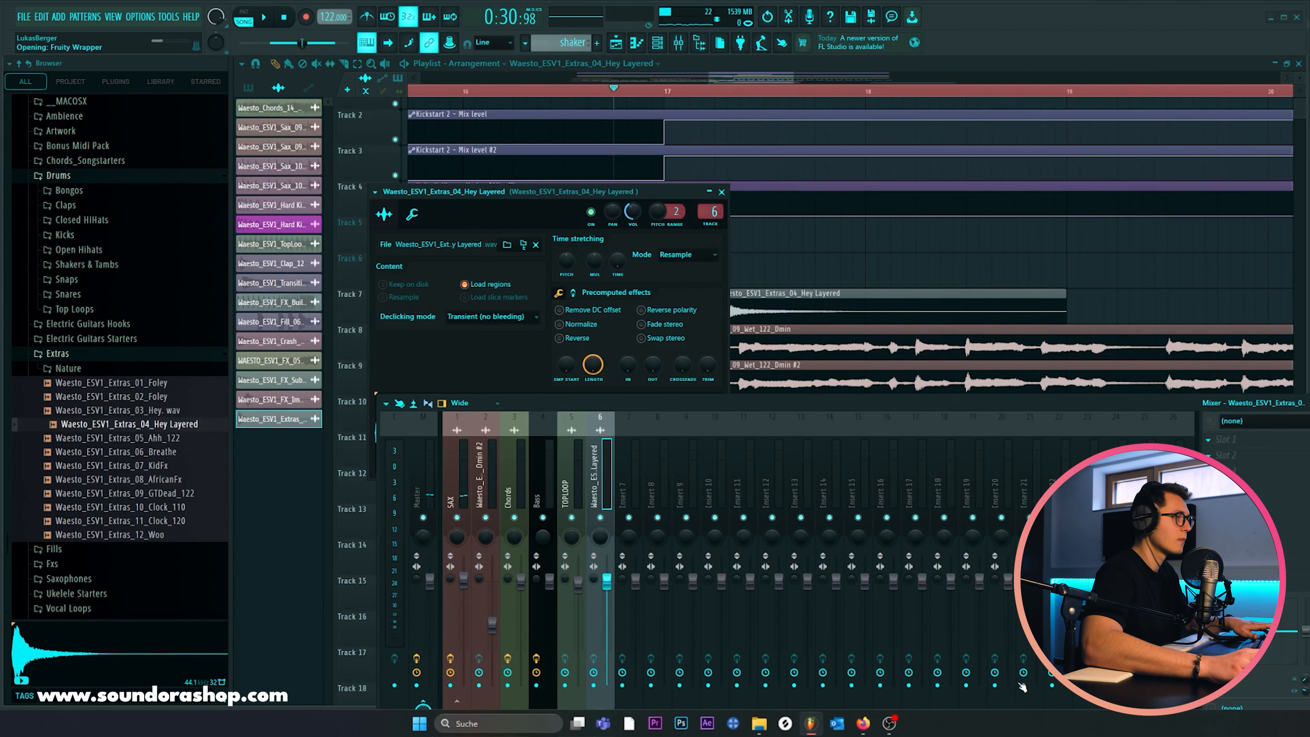
drag(635, 407, 621, 434)
key(space)
drag(355, 278, 356, 333)
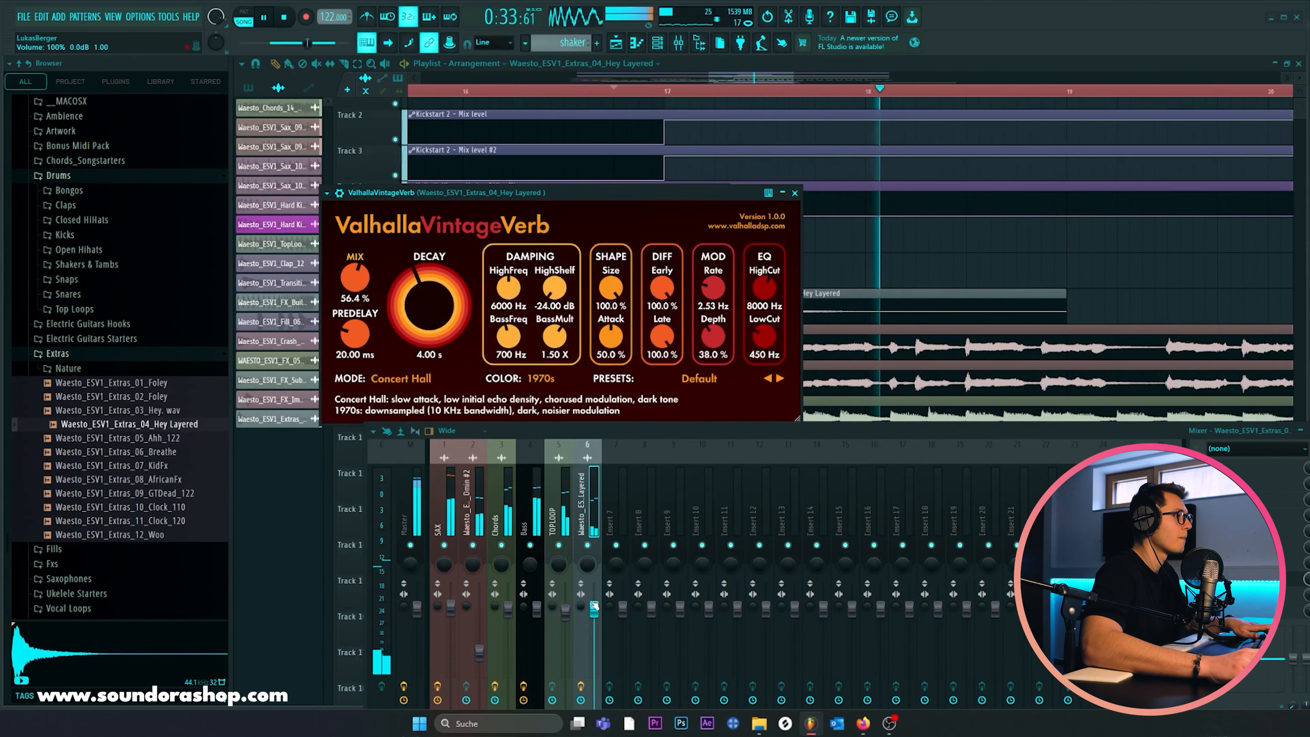
click(794, 193)
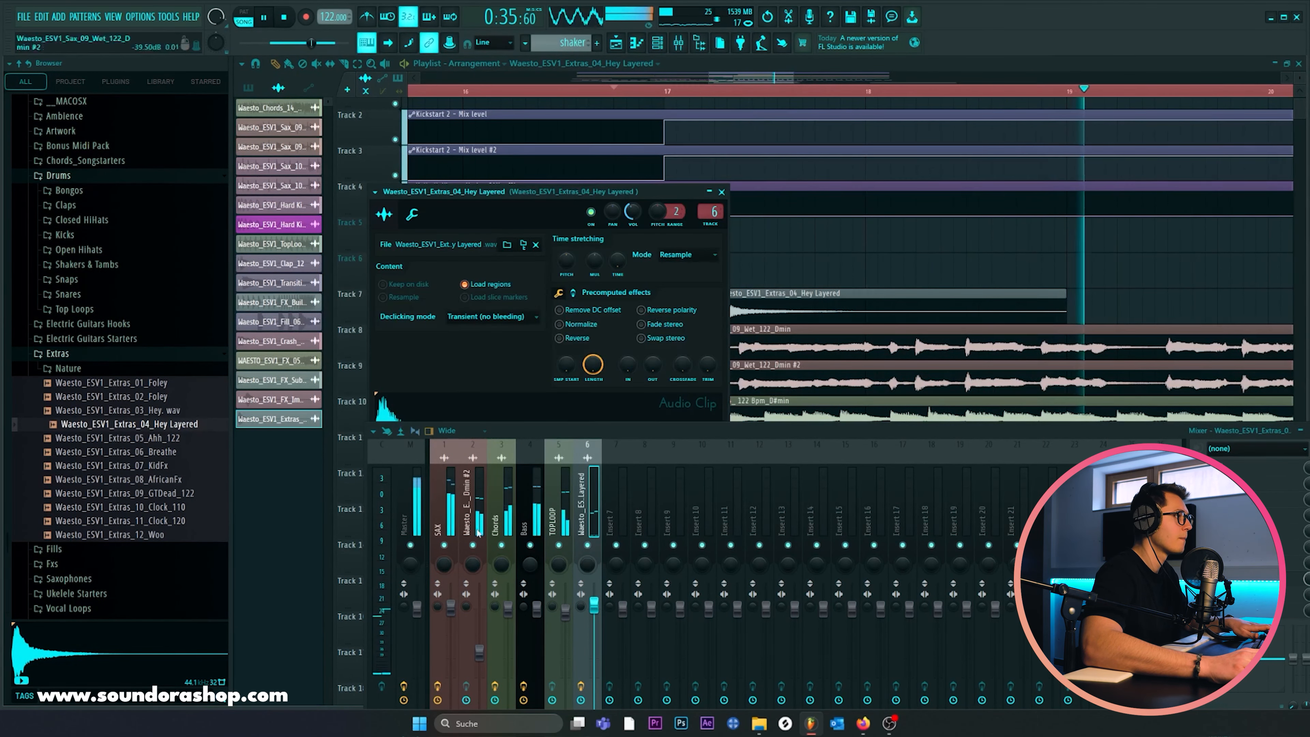
Step: Load Kickstart 2 into slot 10 of the SAX mixer track and set its mix to 59%
drag(934, 432, 885, 345)
click(1144, 521)
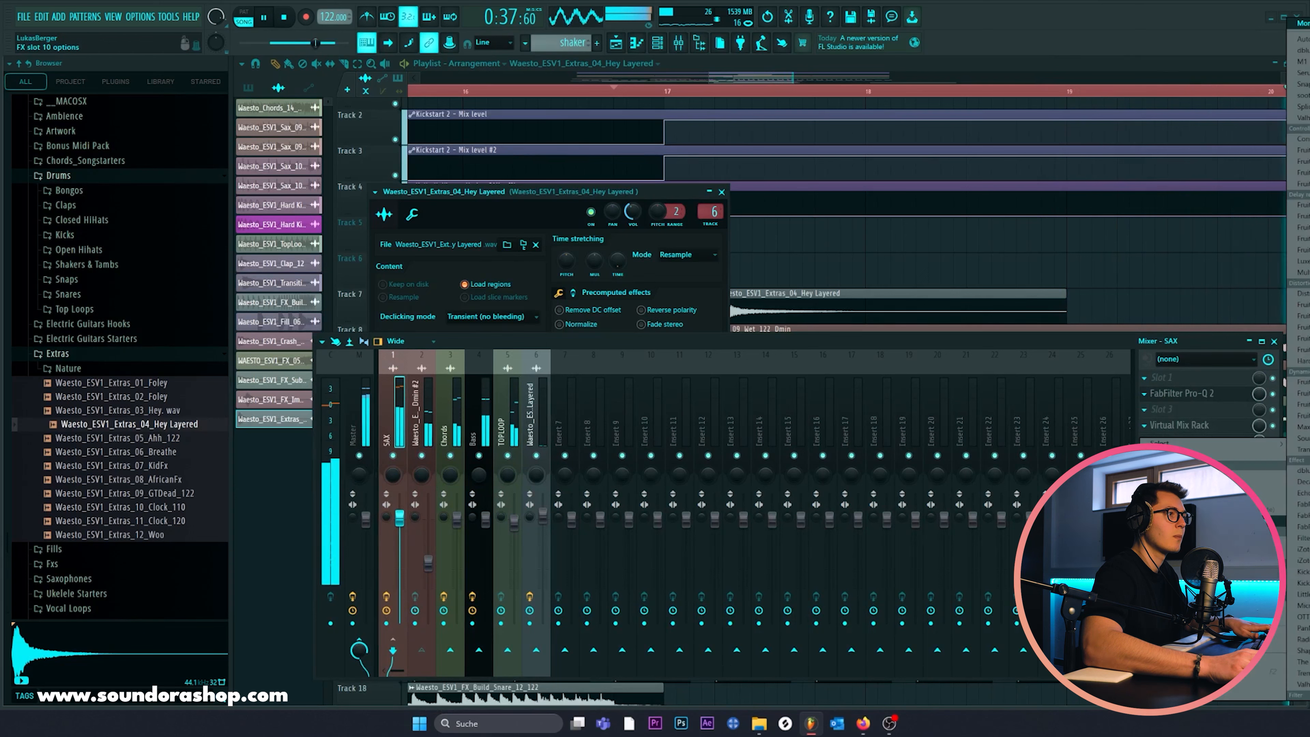
click(1302, 616)
click(1145, 520)
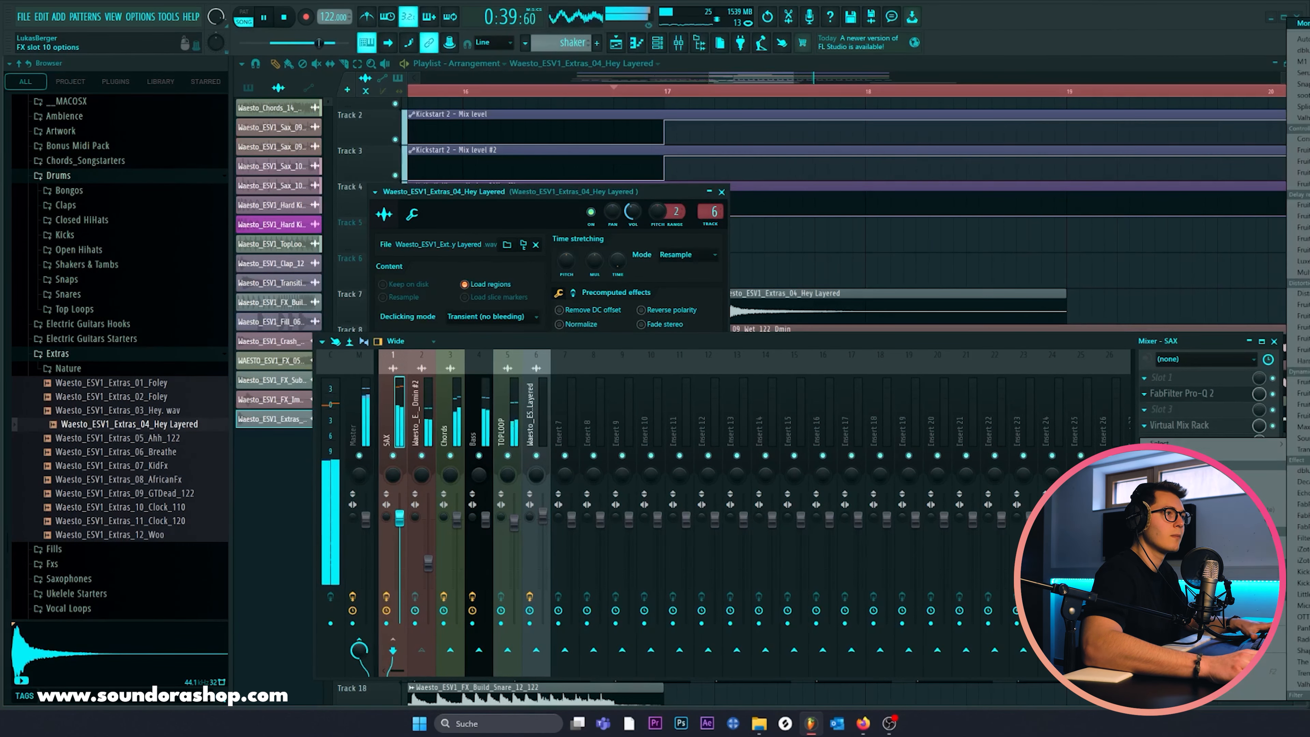
click(1302, 526)
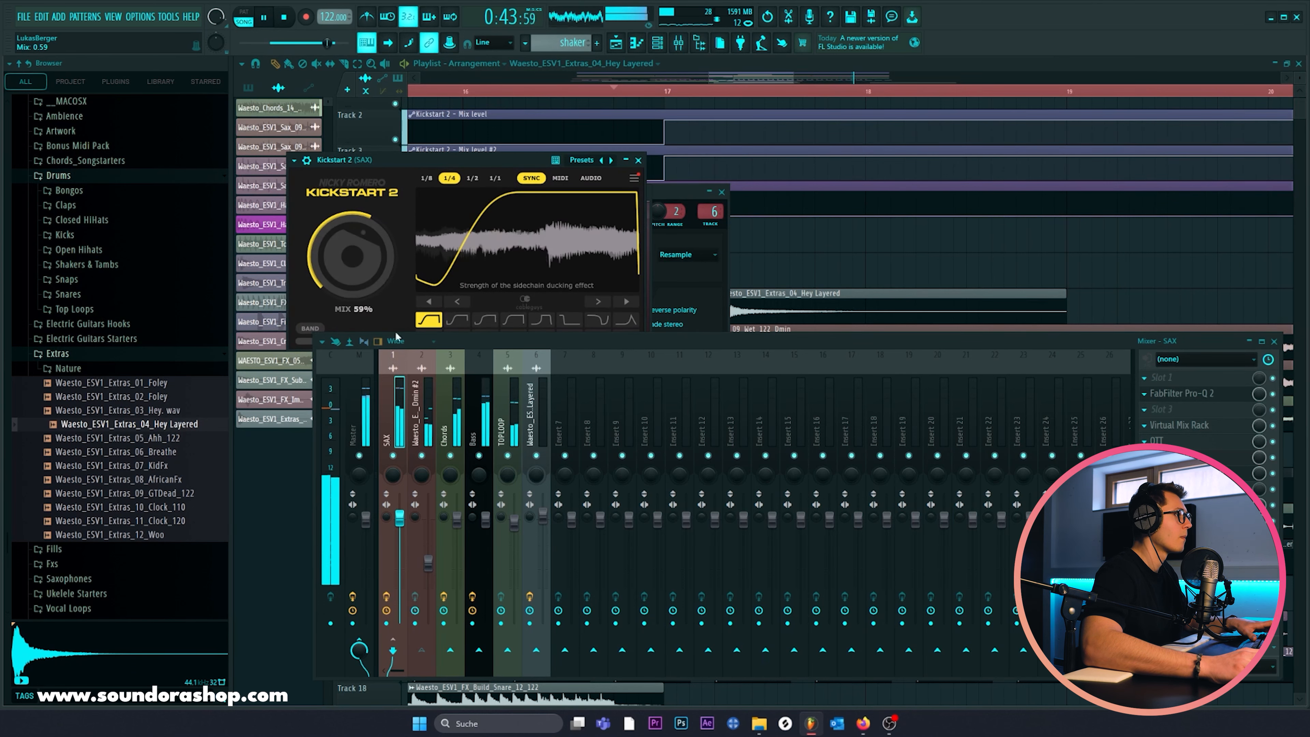
Step: Close the mixer and the Kickstart 2 window, then stop playback
key(F9)
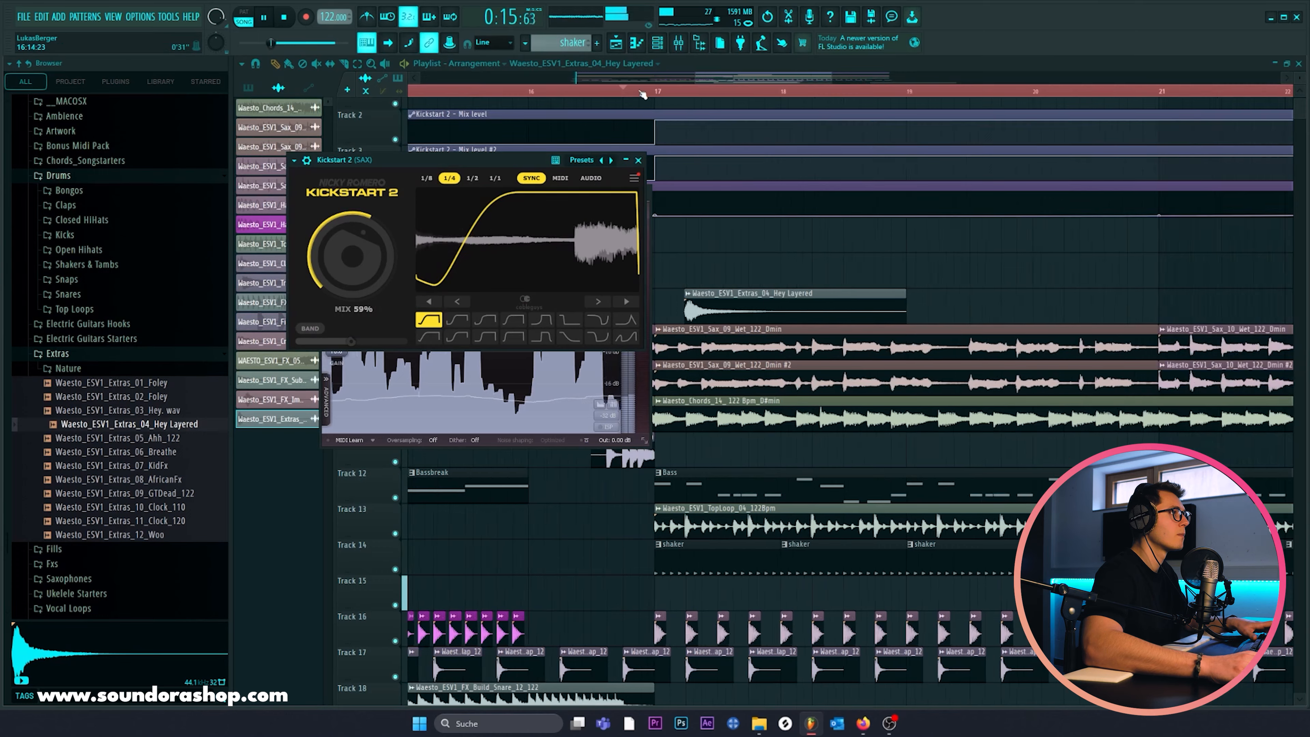
click(638, 161)
click(643, 192)
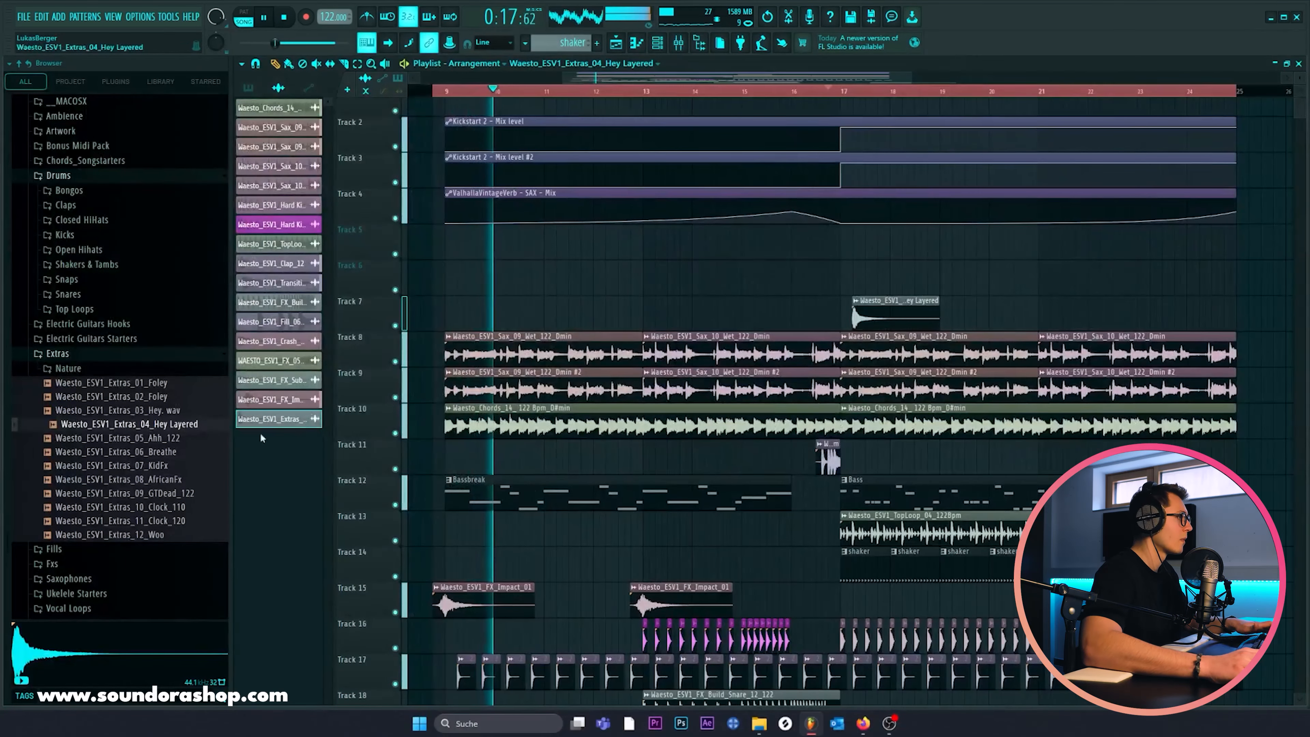
key(space)
Step: Browse the Extras, Fills and Fxs folders and audition samples for another sound to use at the drop
click(124, 520)
click(106, 452)
click(103, 411)
click(102, 382)
click(94, 355)
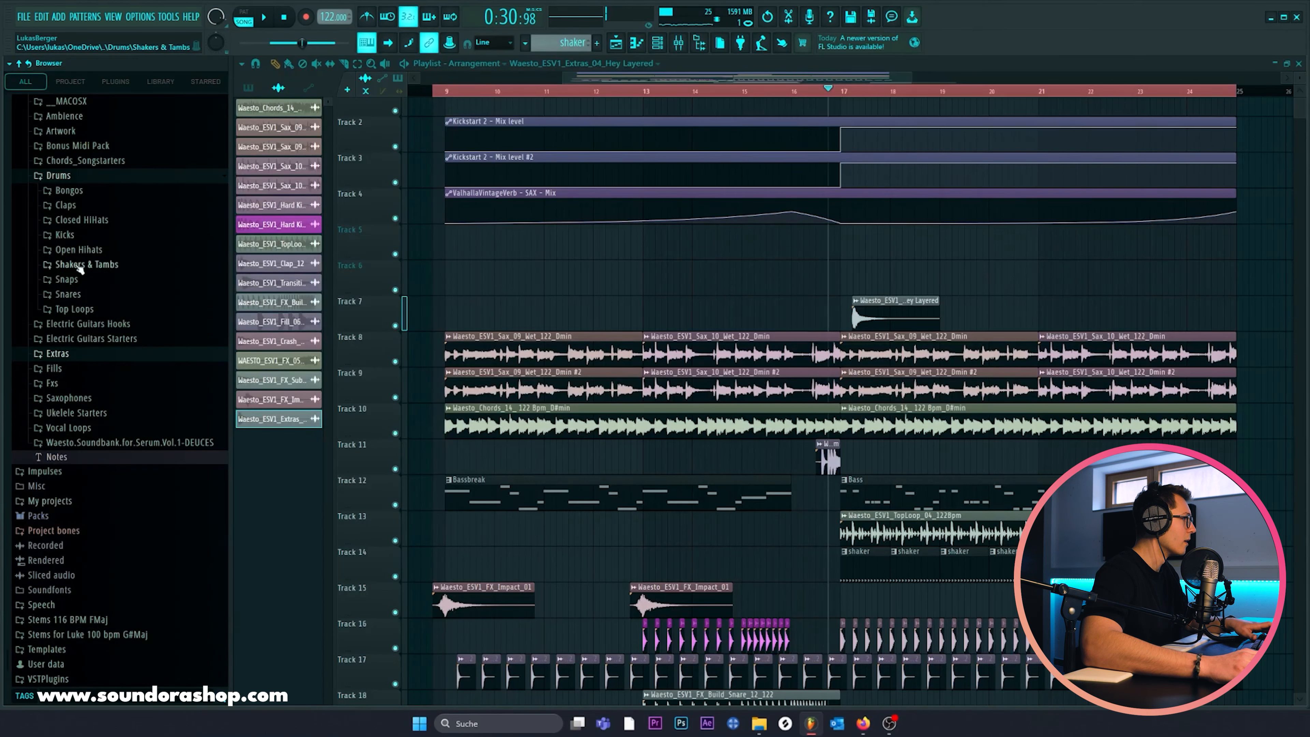
click(92, 372)
click(91, 372)
click(92, 371)
click(105, 426)
click(118, 494)
scroll(115, 481, down, 4)
scroll(103, 361, up, 4)
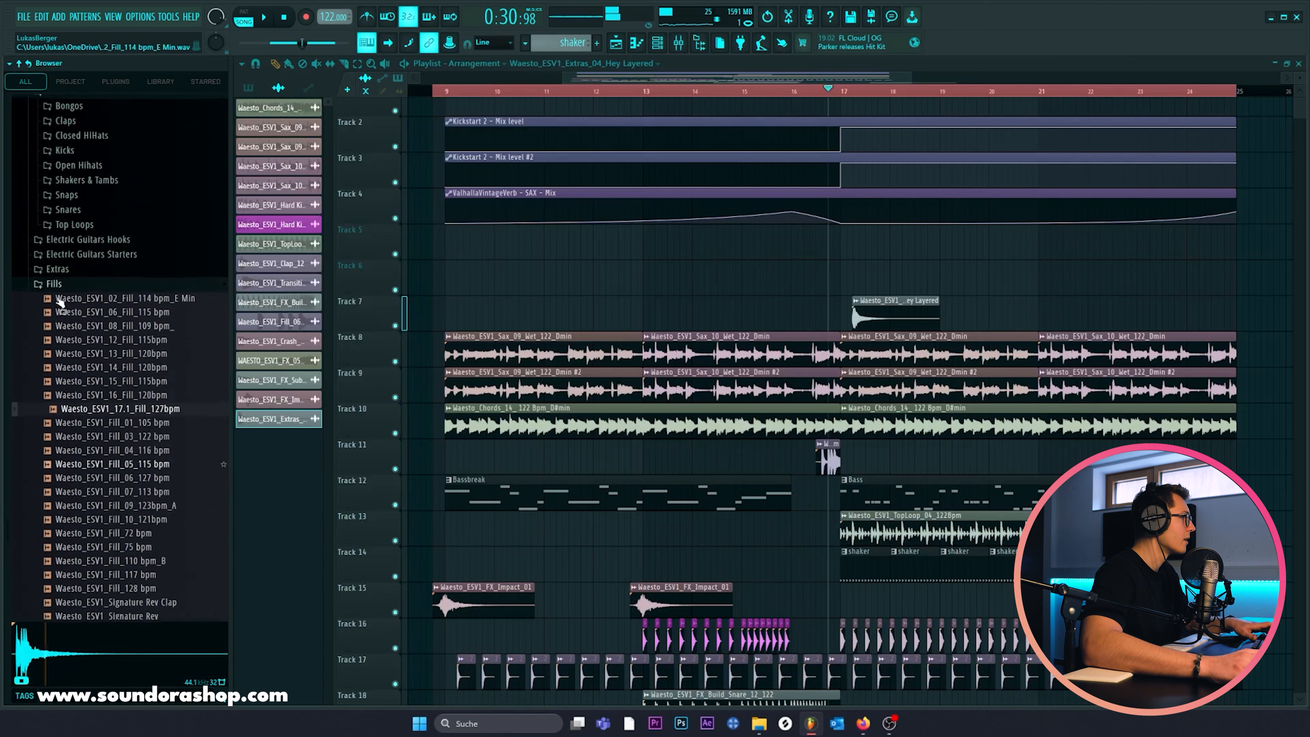
click(93, 292)
click(91, 386)
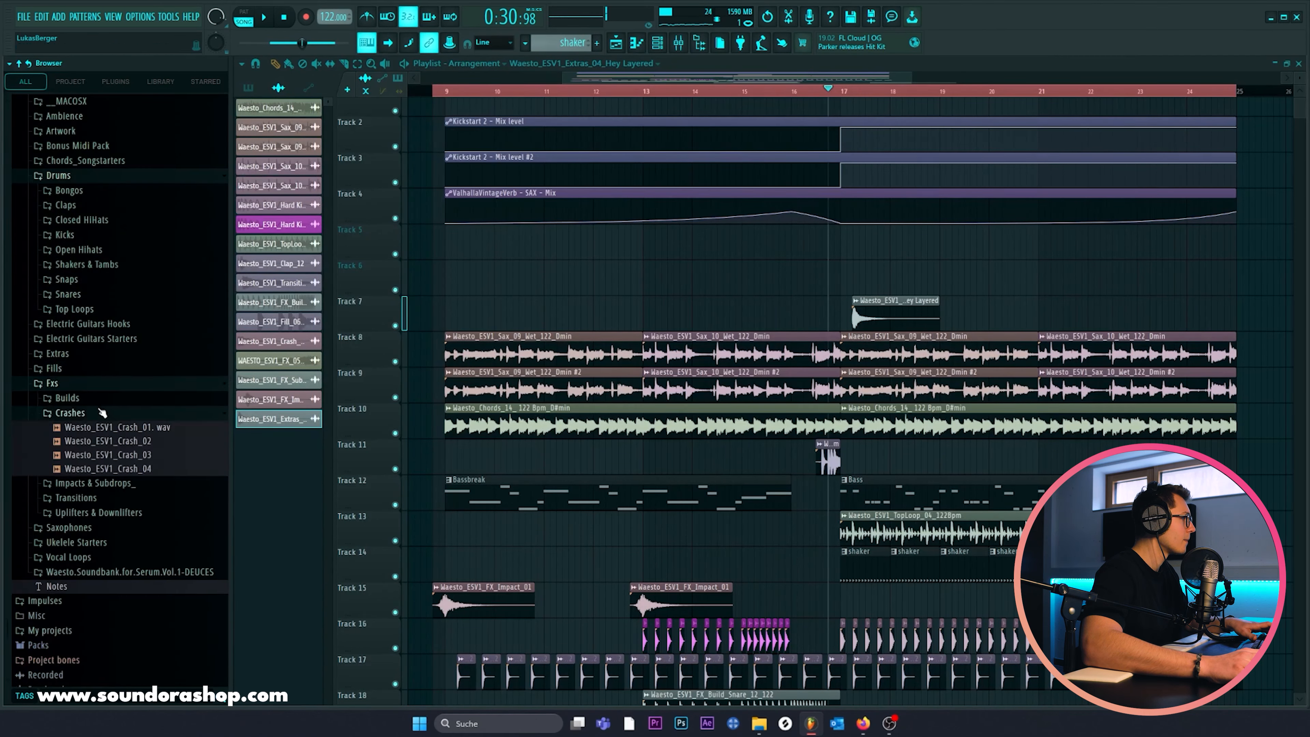
click(93, 356)
Step: Place Extras_06_Breathe on Track 6 just before bar 17 and play back the transition into it
click(103, 451)
click(114, 493)
drag(103, 452, 831, 286)
click(785, 91)
key(space)
Step: Lower the Breathe channel volume to about 37% and move its clip down to Track 20
double_click(846, 265)
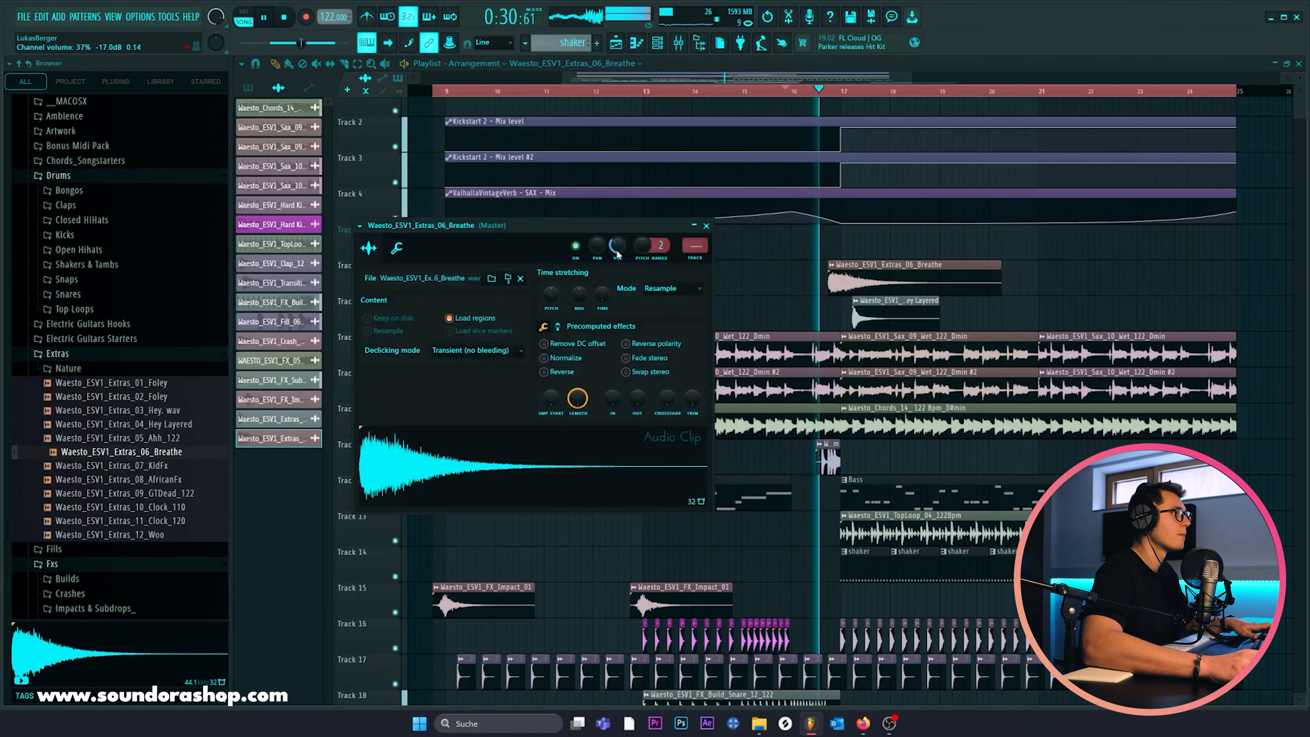
scroll(825, 206, down, 4)
drag(862, 127, 851, 637)
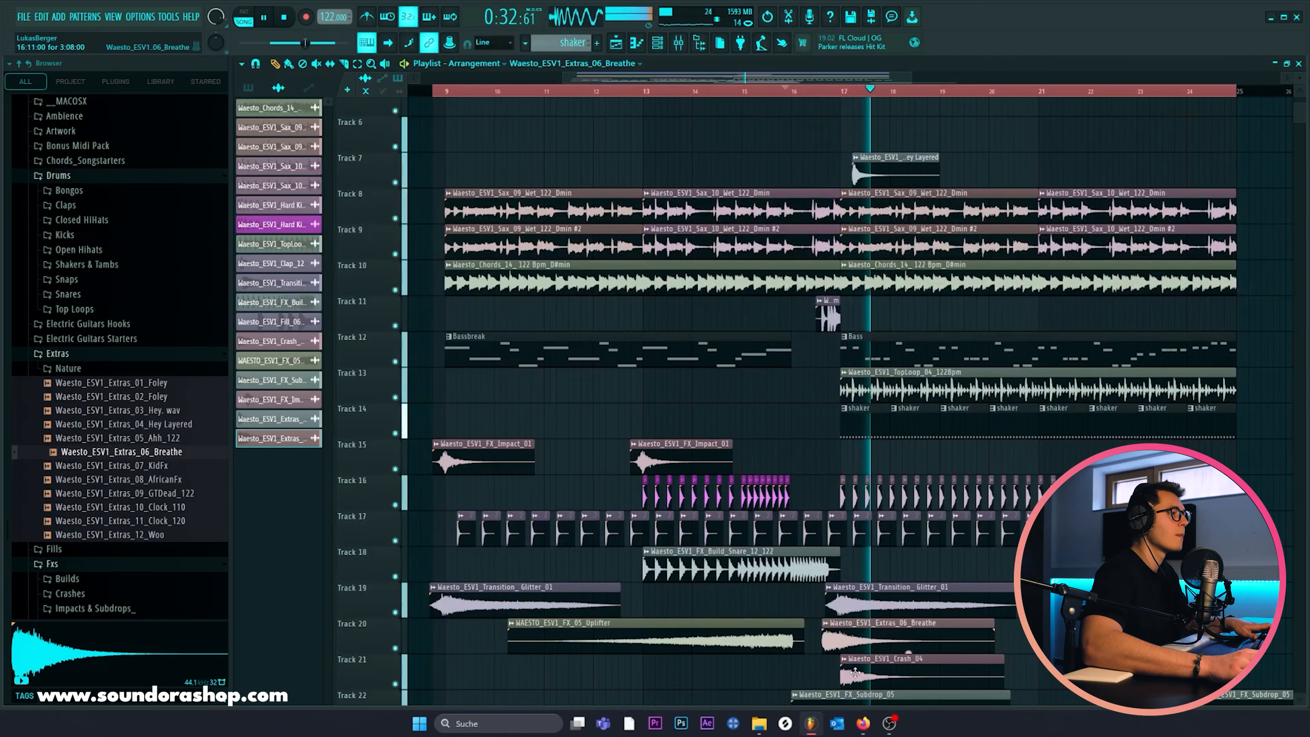
Step: Align the Breathe clip on Track 20, add a copy at 24:11 on the same track, and play back the section
scroll(851, 638, down, 4)
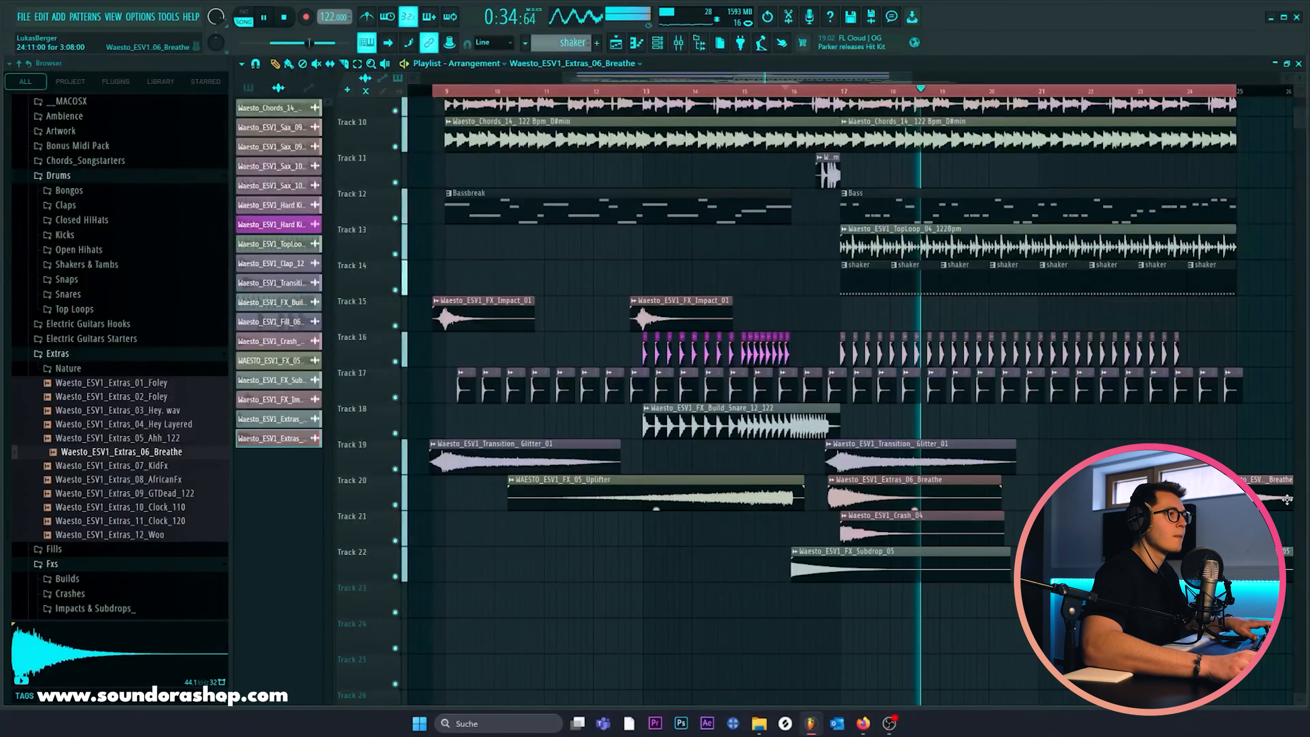
scroll(815, 129, up, 2)
scroll(820, 104, down, 2)
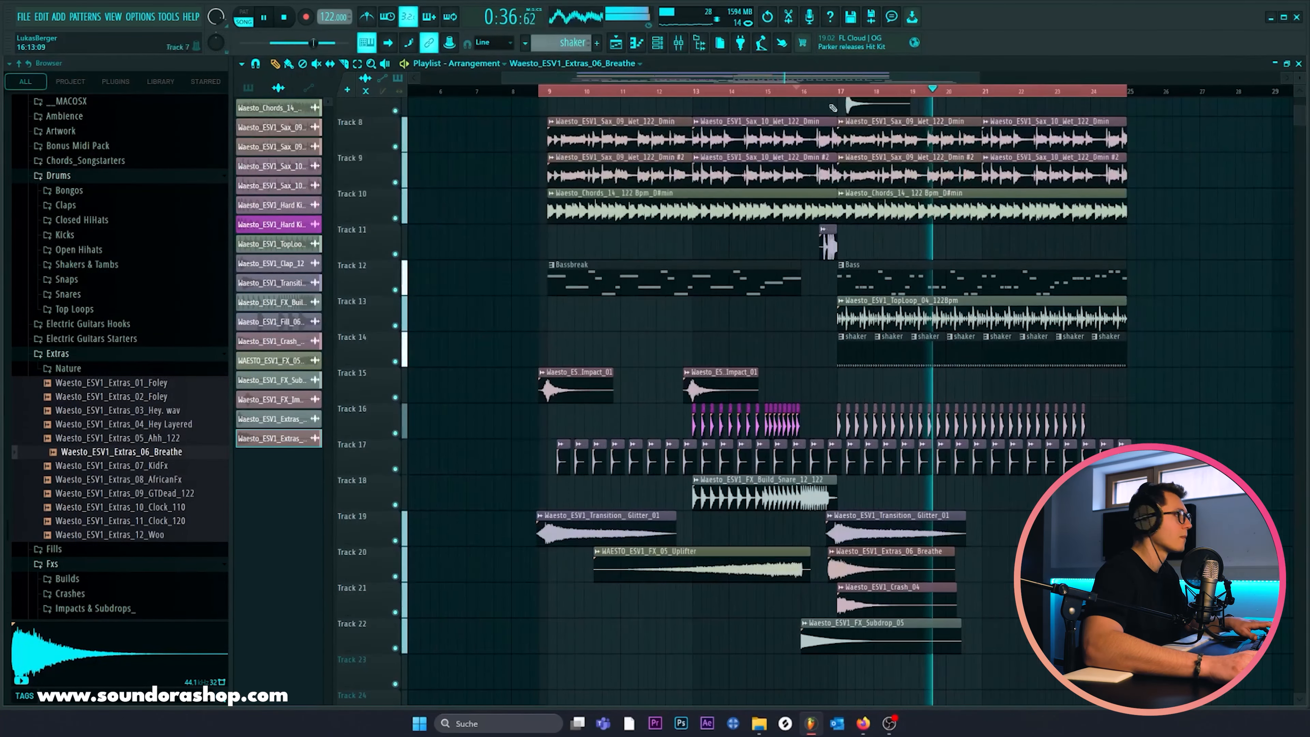
scroll(820, 155, up, 5)
scroll(600, 321, up, 1)
key(space)
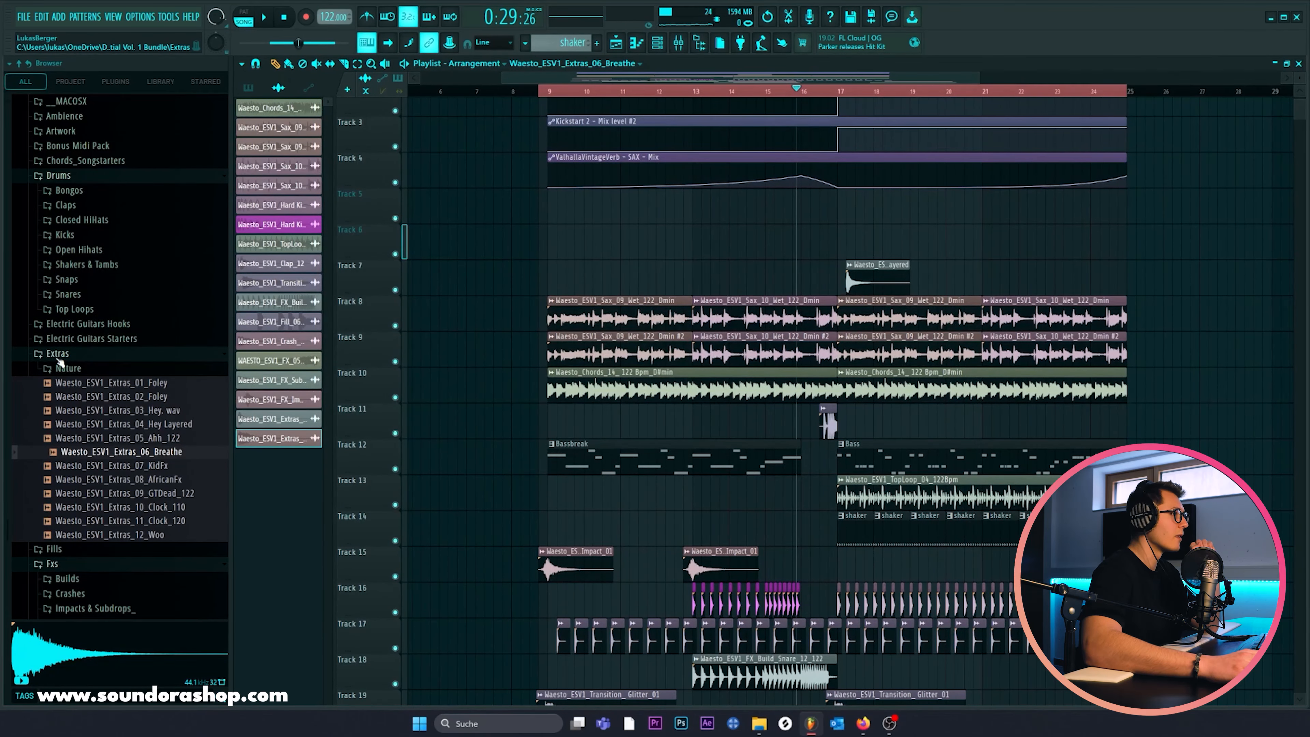
Step: Audition the Nature samples in Extras, place Extras_04_Nature_GothenborgForest on Track 6 from bar 9, and start playback
scroll(66, 361, up, 4)
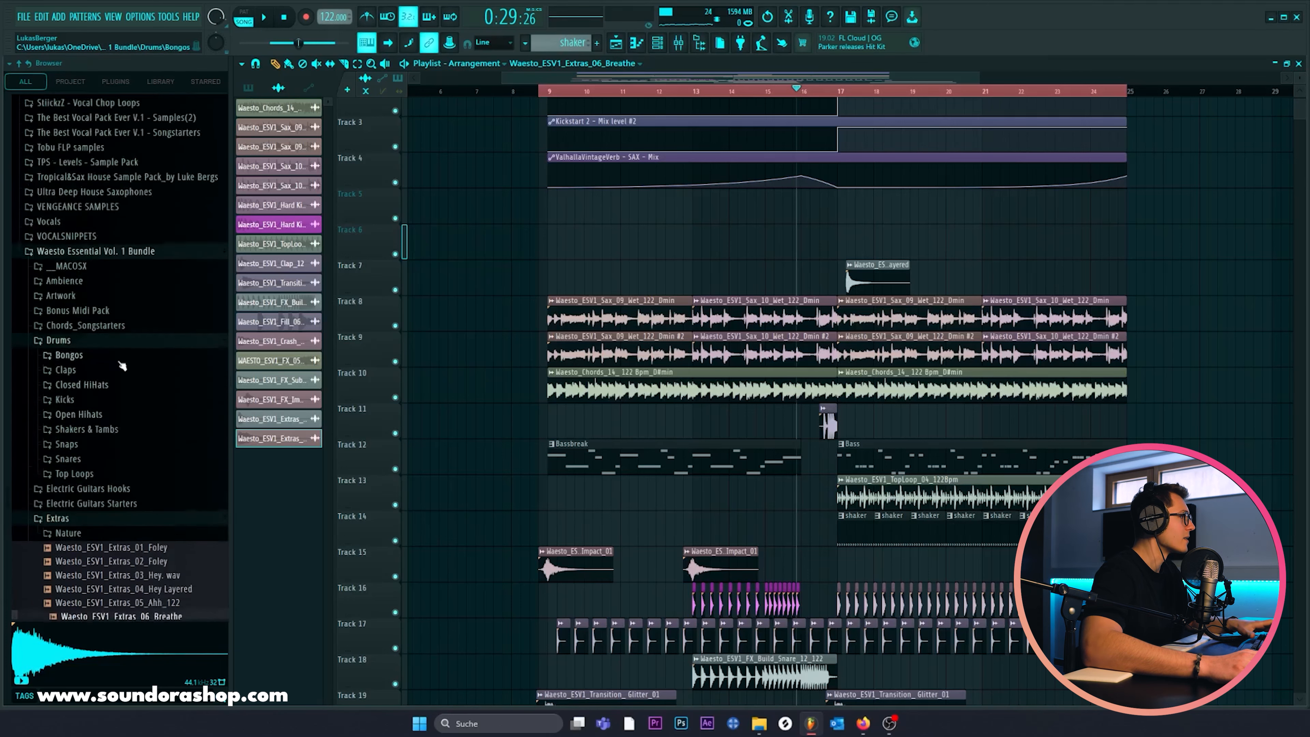
click(75, 283)
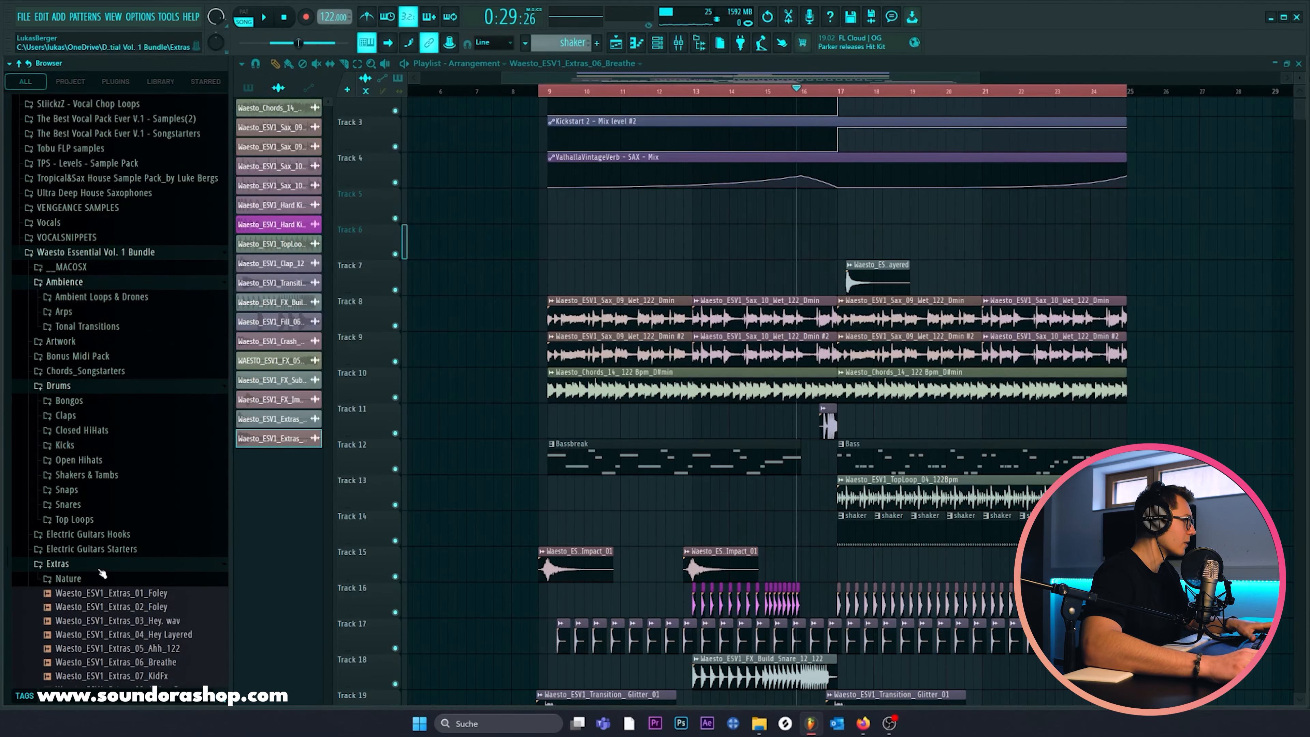
scroll(103, 574, down, 4)
click(99, 416)
click(123, 455)
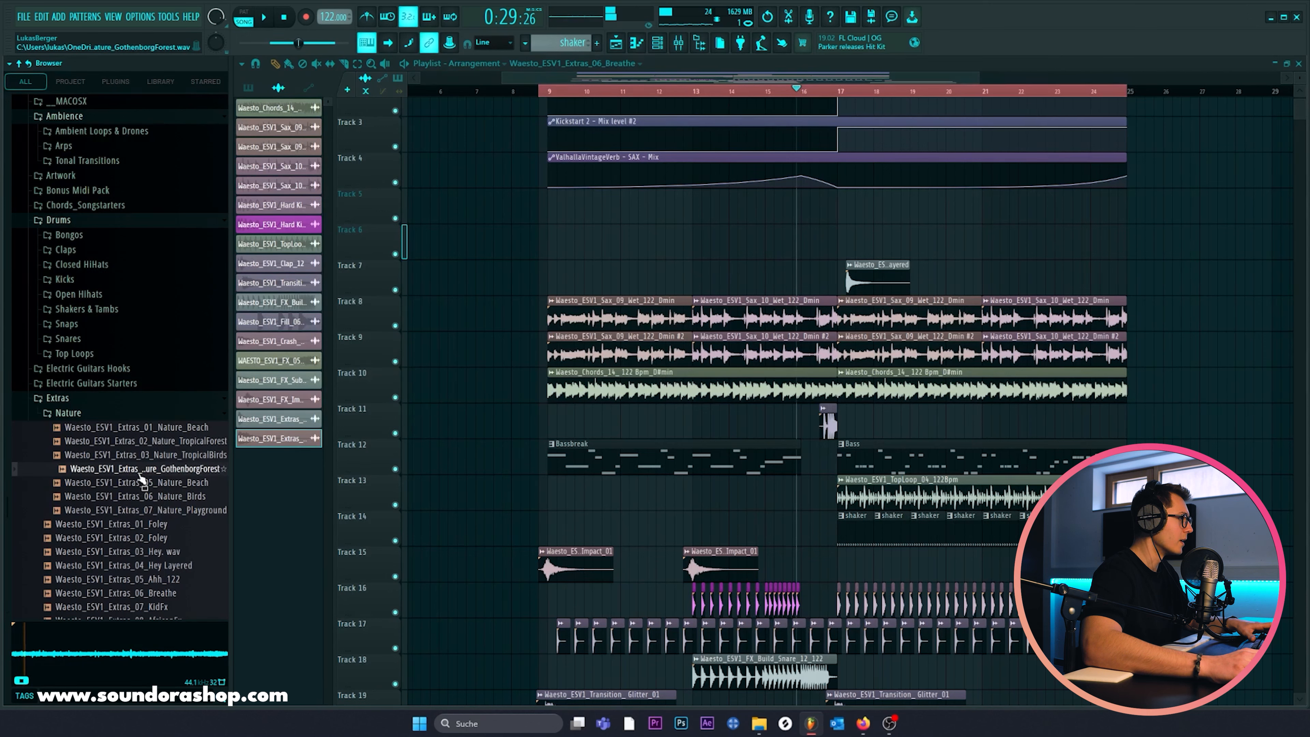
drag(139, 474, 538, 239)
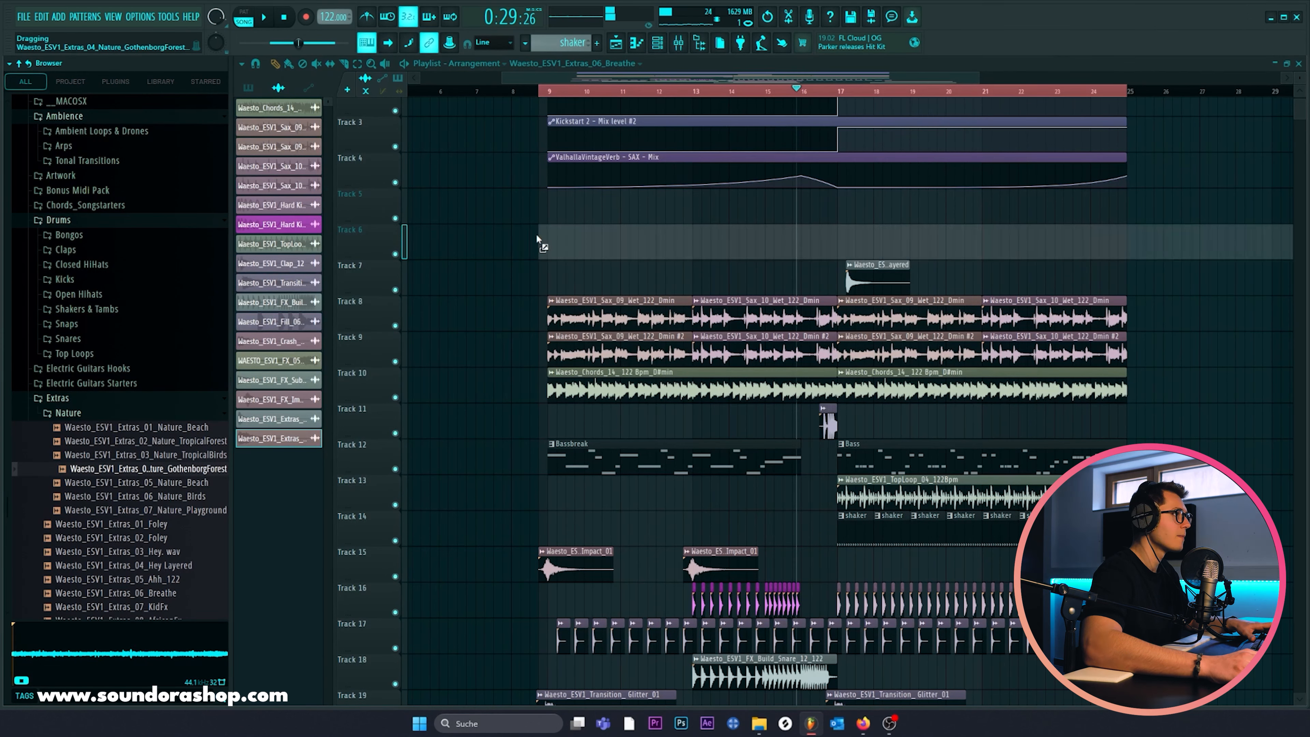
drag(549, 133, 549, 136)
key(space)
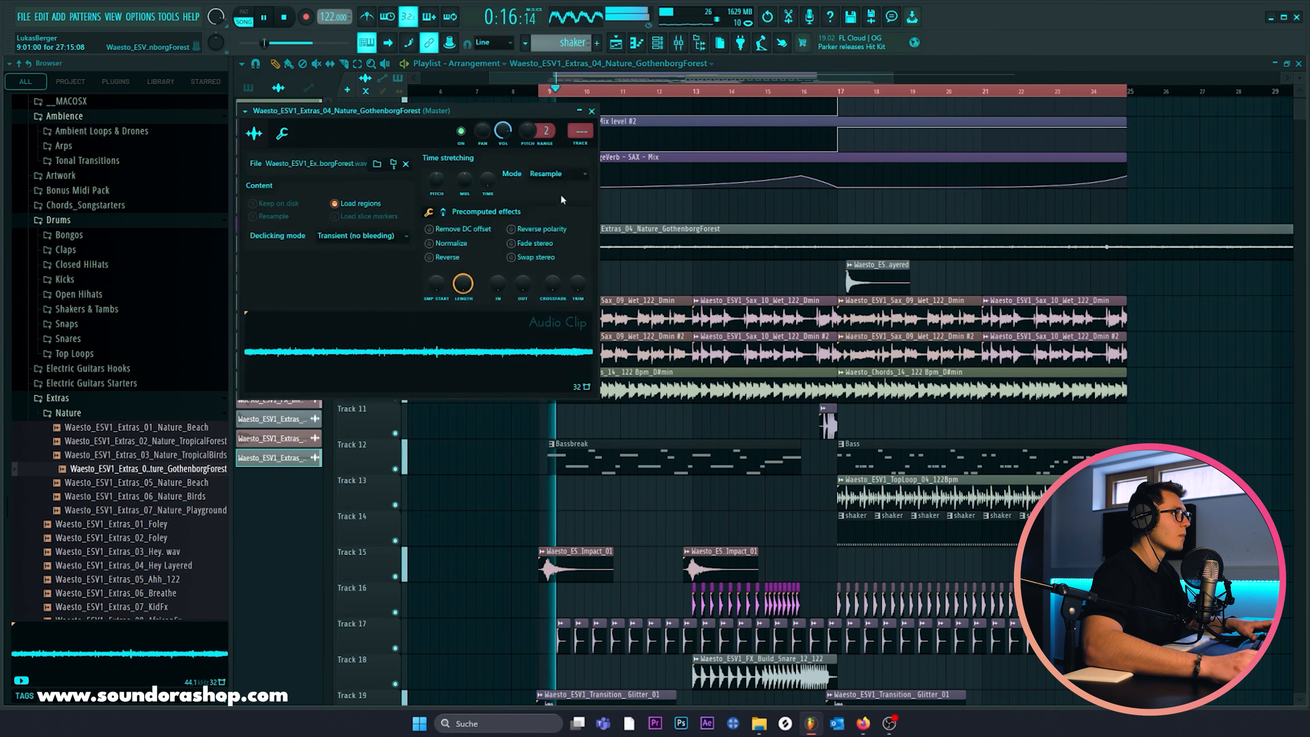
Step: Set the GothenborgForest channel volume to about 84% during playback
click(593, 113)
double_click(628, 229)
drag(505, 132, 505, 129)
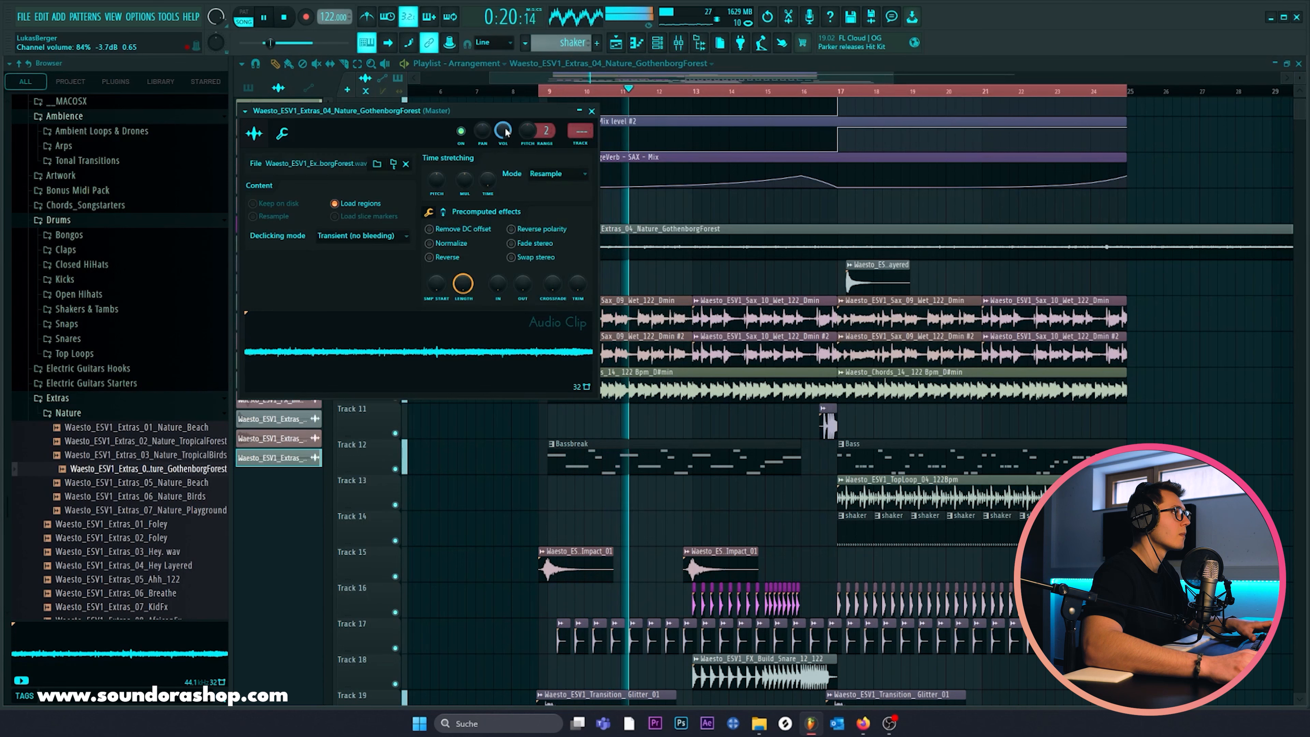
click(591, 111)
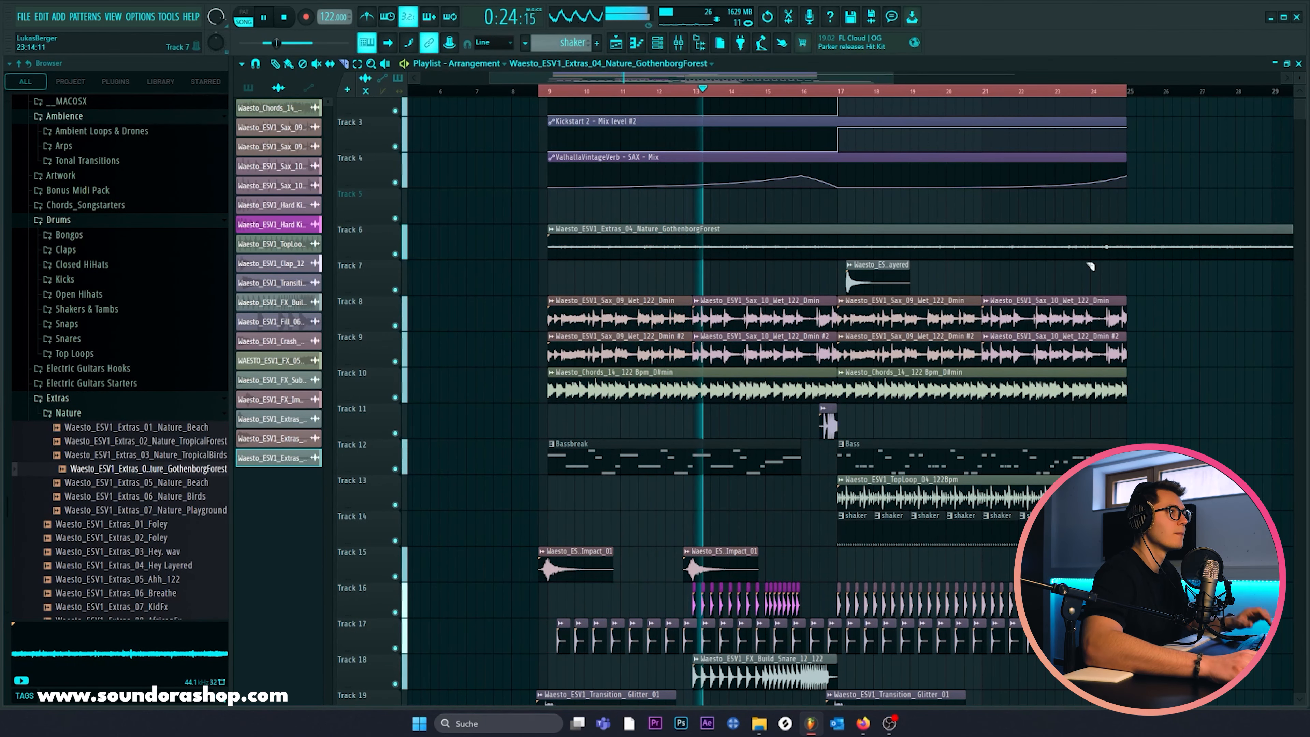
Step: Slice the GothenborgForest clip on Track 6 at bar 25 and delete the part beyond it
click(1140, 236)
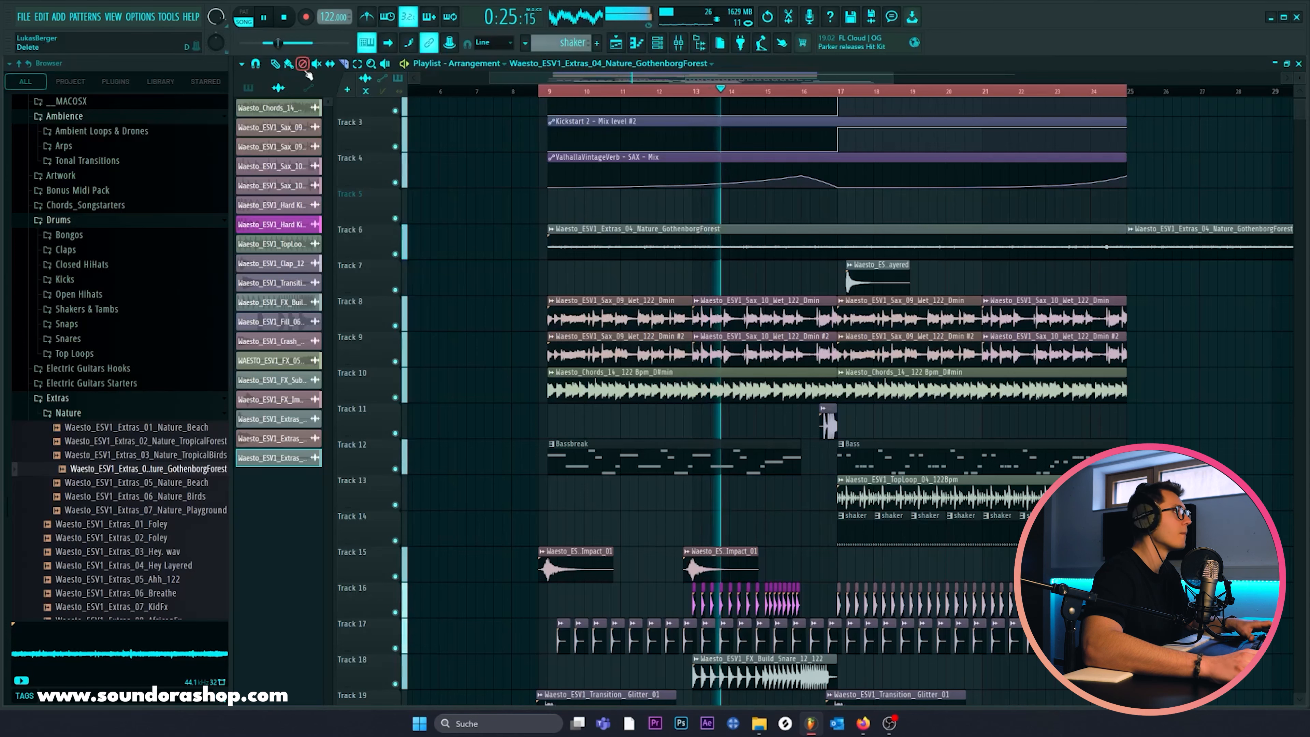
right_click(1187, 227)
double_click(774, 230)
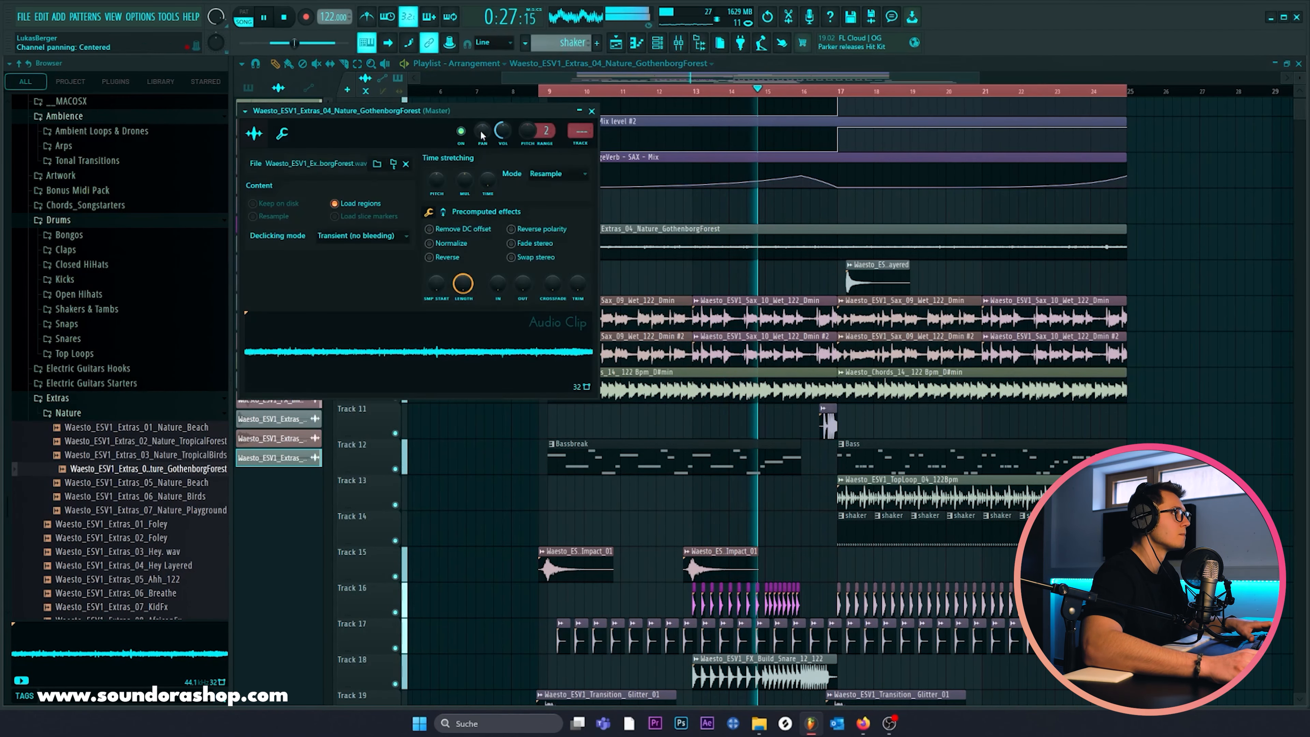
click(592, 111)
drag(593, 77, 616, 76)
scroll(616, 77, down, 3)
drag(691, 199, 804, 205)
scroll(815, 227, down, 3)
scroll(818, 231, up, 2)
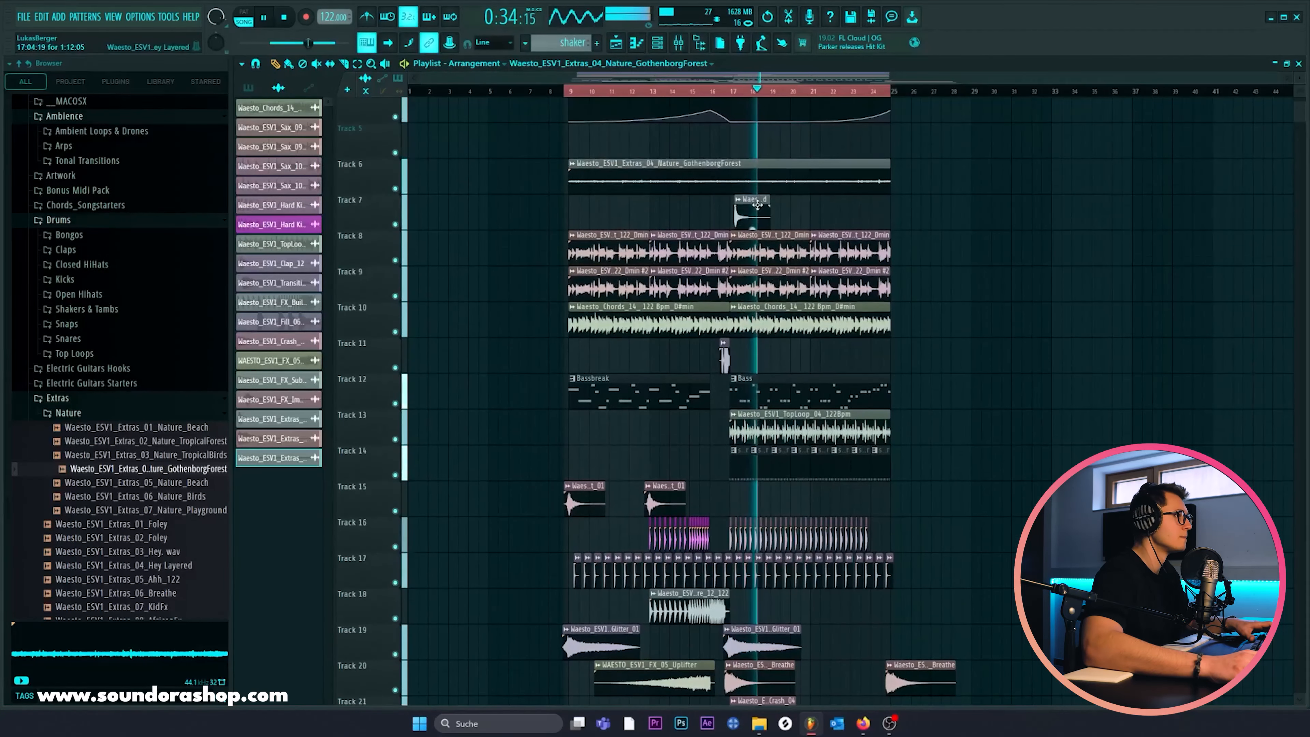
scroll(757, 206, up, 2)
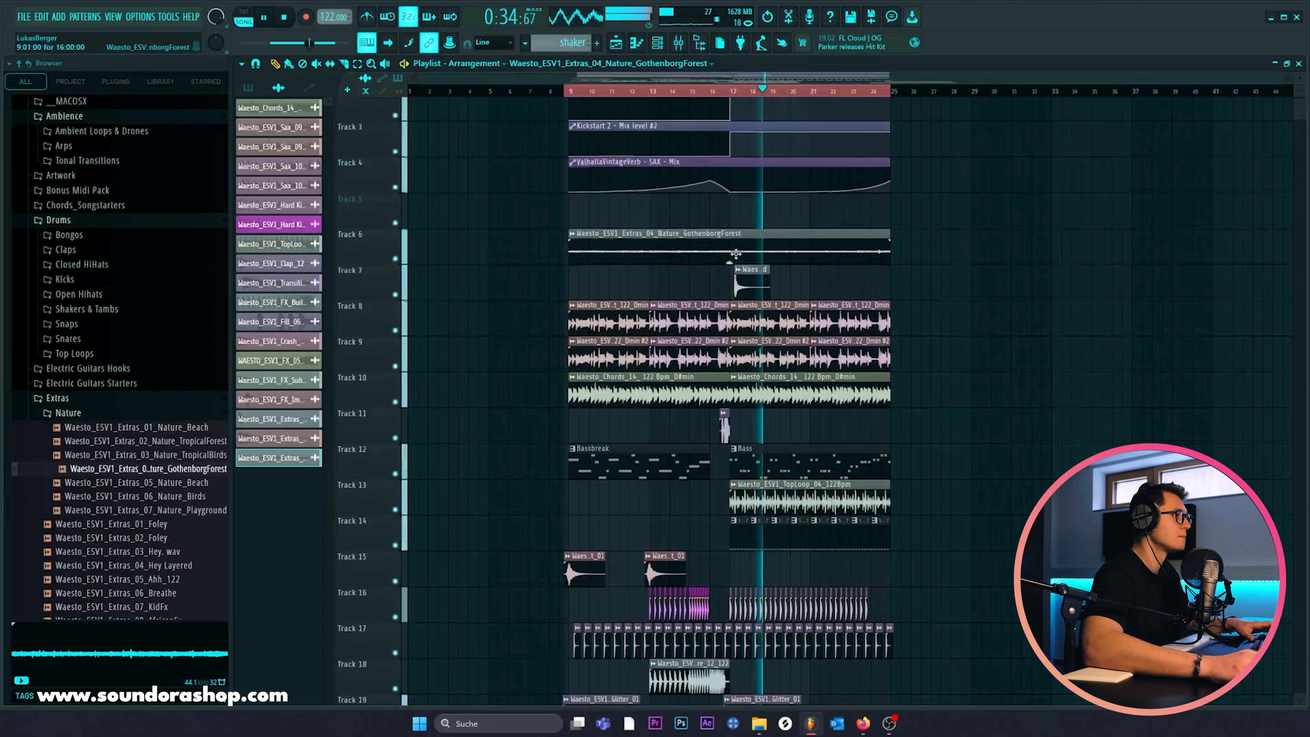
Step: Stop playback and audition the loops in the Arps folder under Ambience
click(84, 403)
scroll(97, 362, up, 2)
click(110, 306)
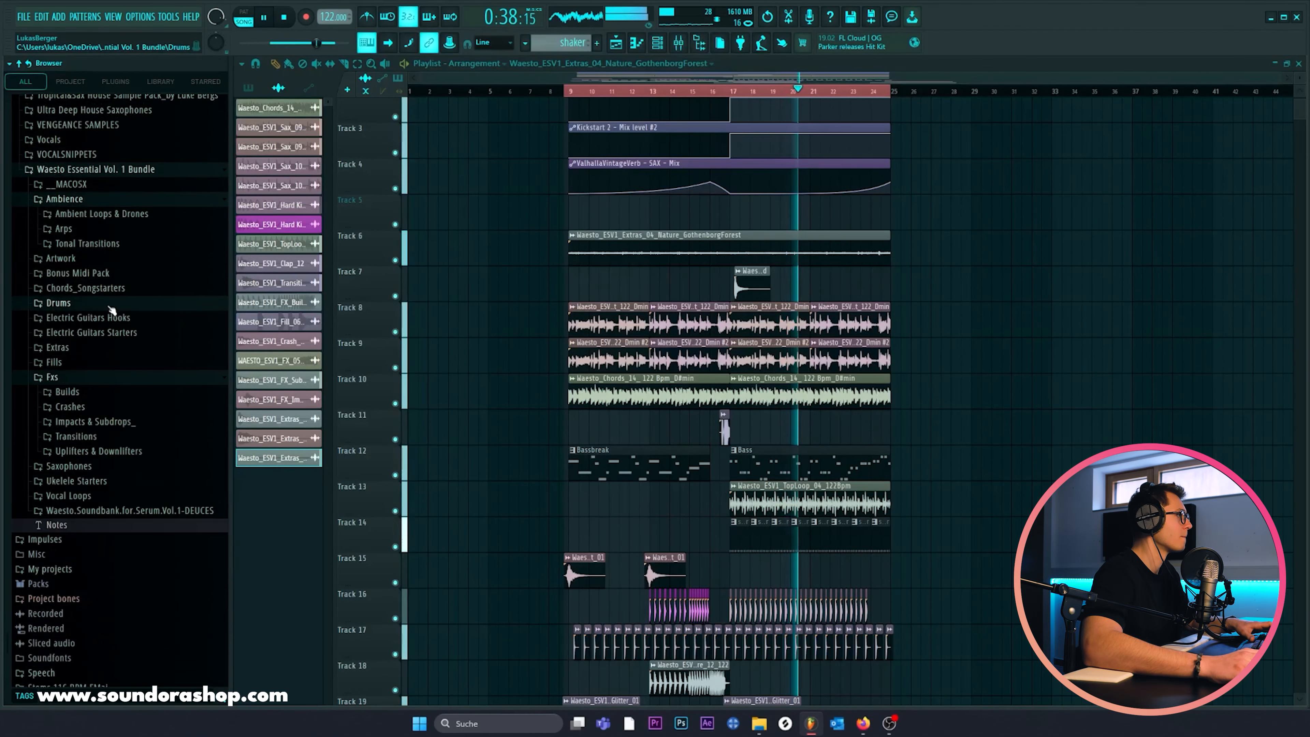
scroll(516, 305, up, 1)
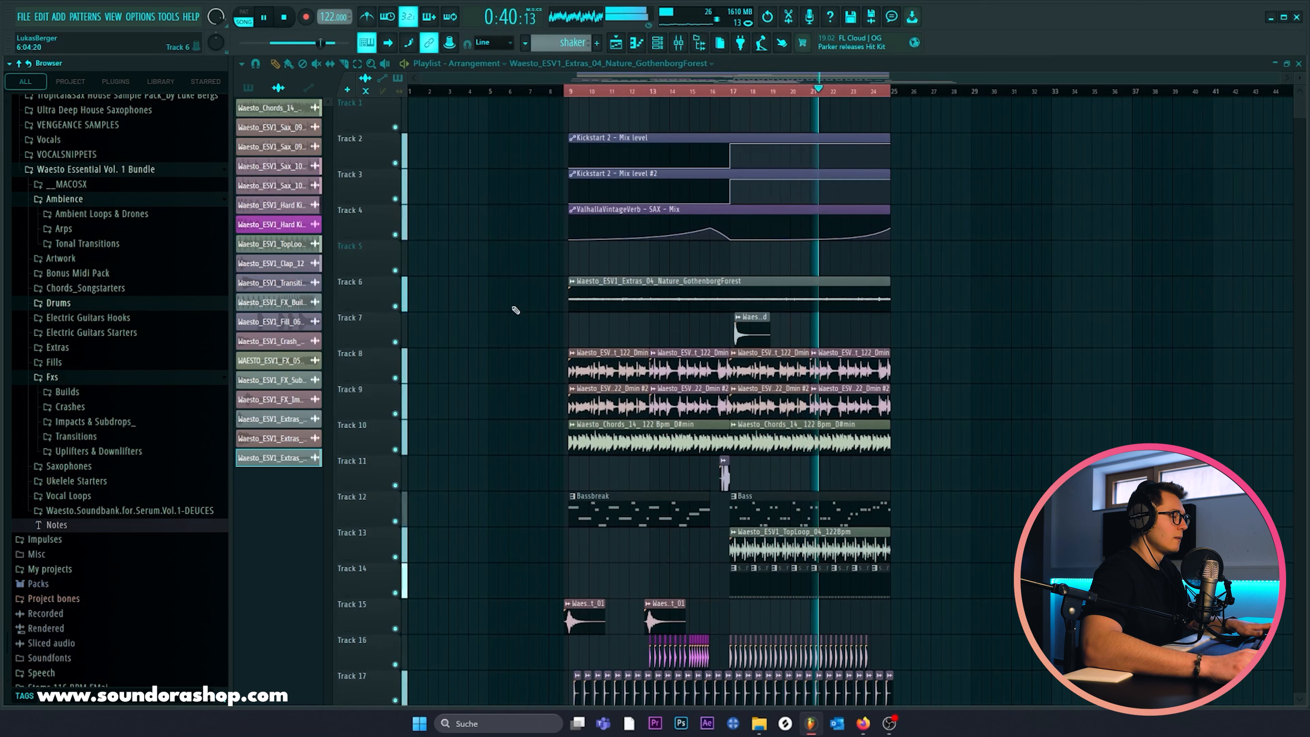
key(space)
click(61, 229)
click(147, 299)
click(134, 286)
click(137, 261)
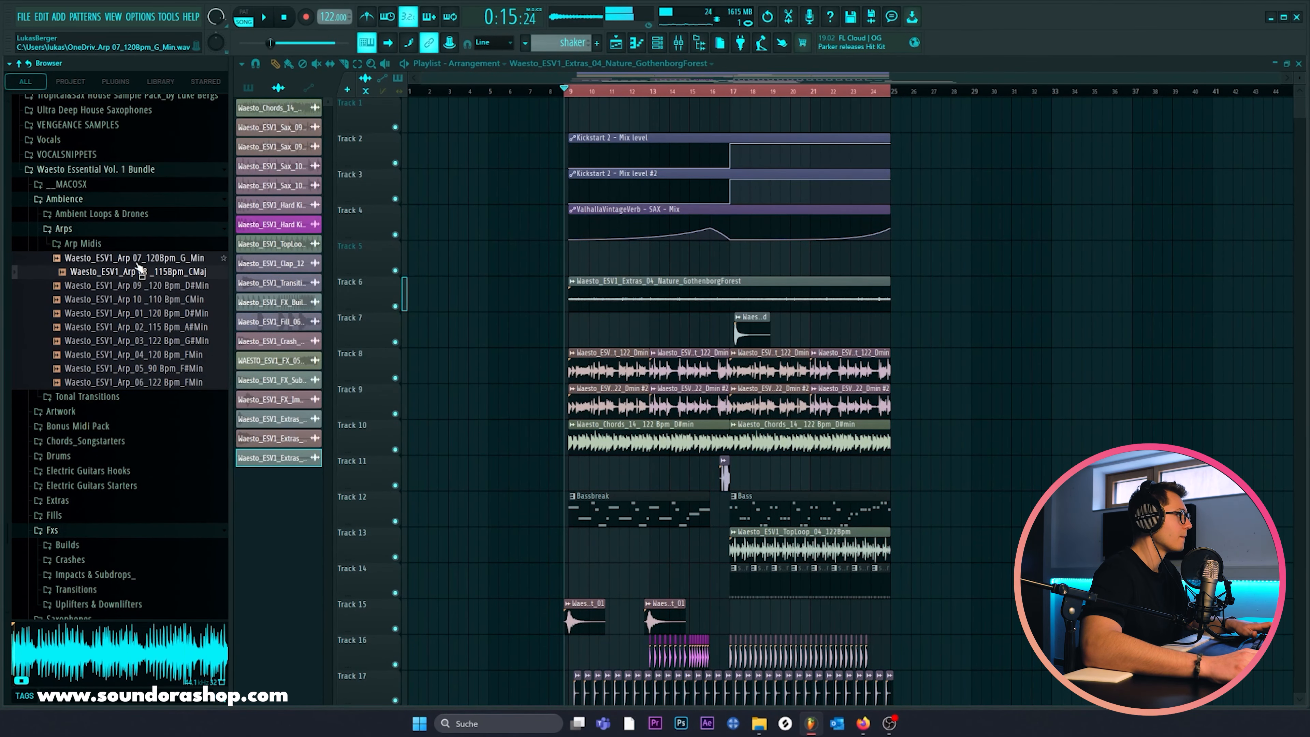
click(147, 314)
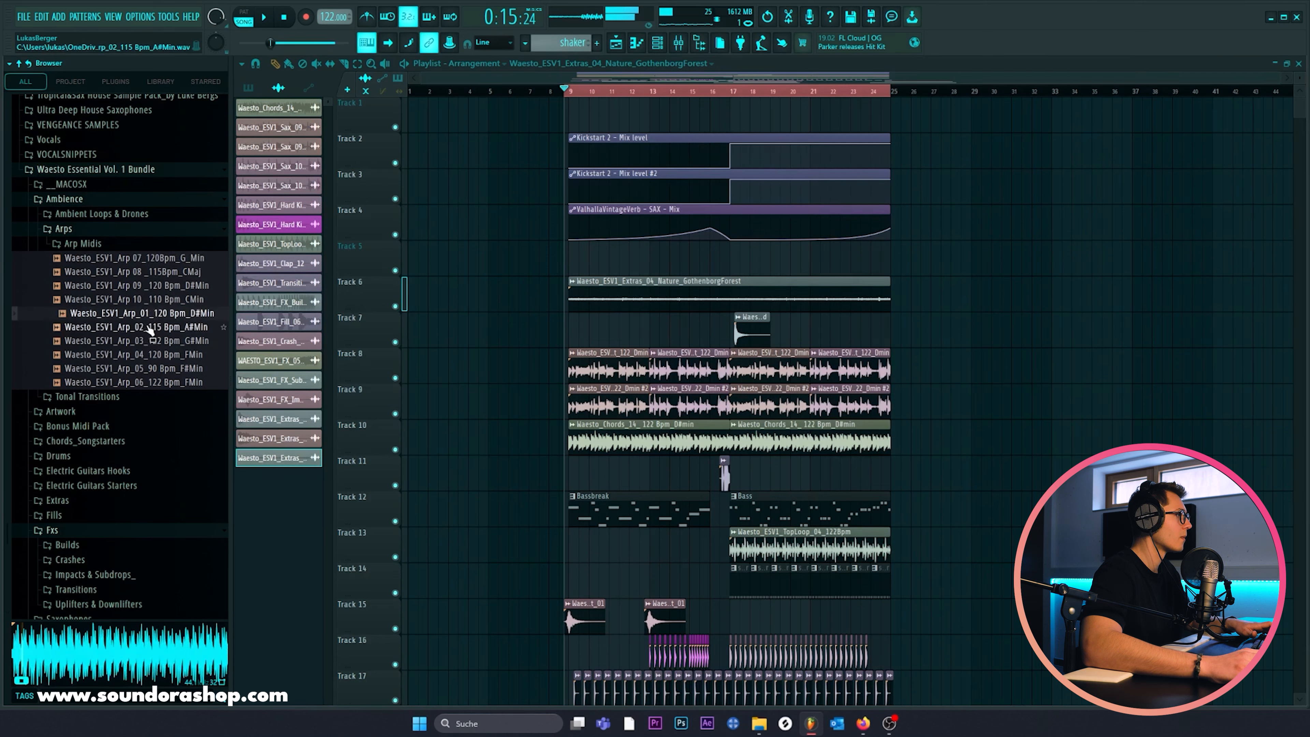
Step: Place Arp_01_120 Bpm_D#Min on Track 5 at bar 9, fit it to the project tempo from the estimated 120 BPM, and play it
drag(150, 313, 581, 261)
key(space)
double_click(581, 258)
click(570, 247)
key(space)
click(570, 247)
click(652, 382)
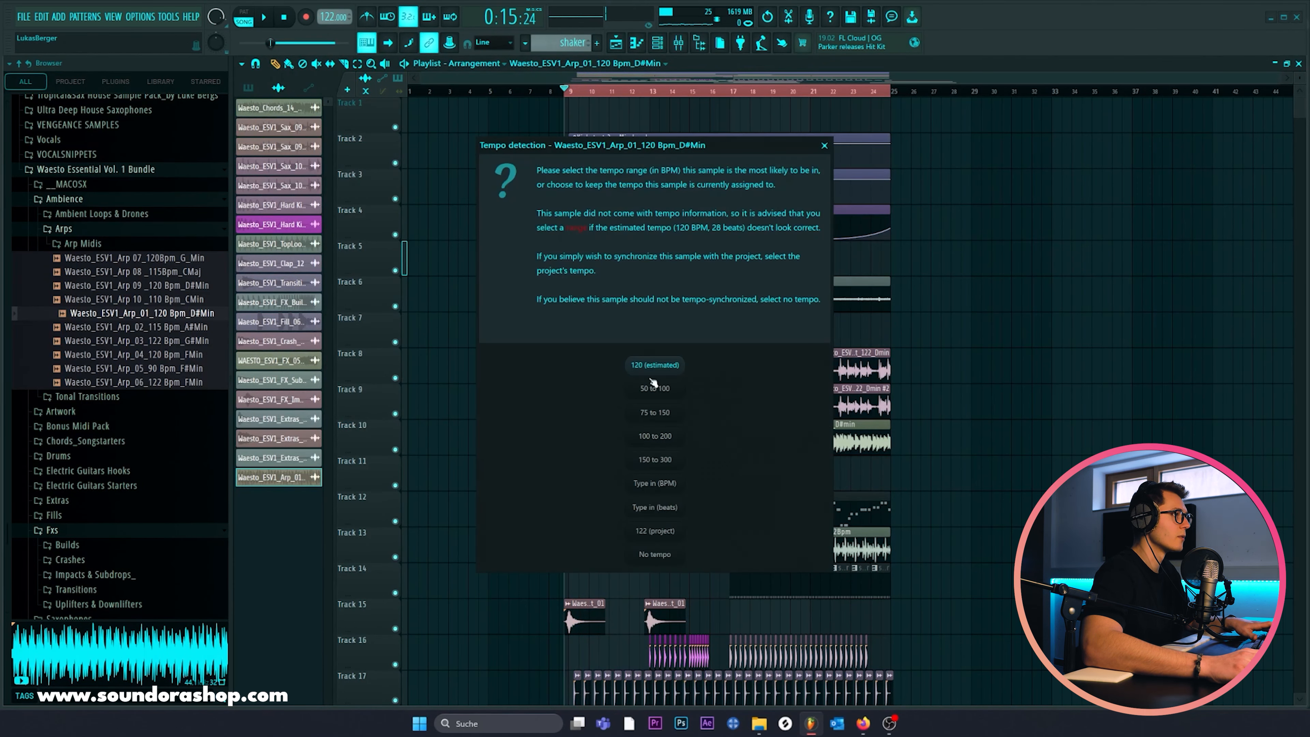
click(670, 363)
key(space)
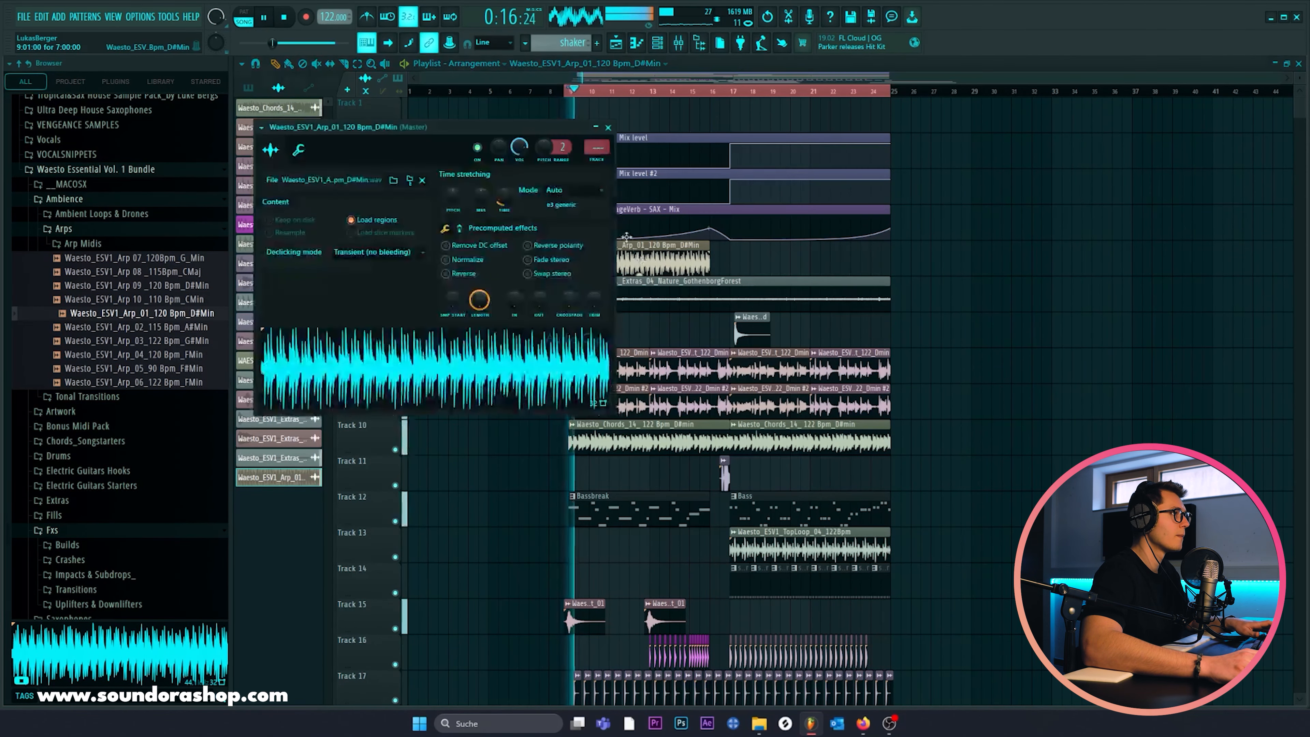
click(609, 127)
key(space)
Step: Audition further arp loops, including Arp_04_120 and Arp_06_122, for comparison
key(Down)
click(174, 354)
click(176, 381)
Step: Slice the Arp_01 clip at bar 13, delete the remainder, and repeat the four-bar clip on Track 5 up to bar 25
key(space)
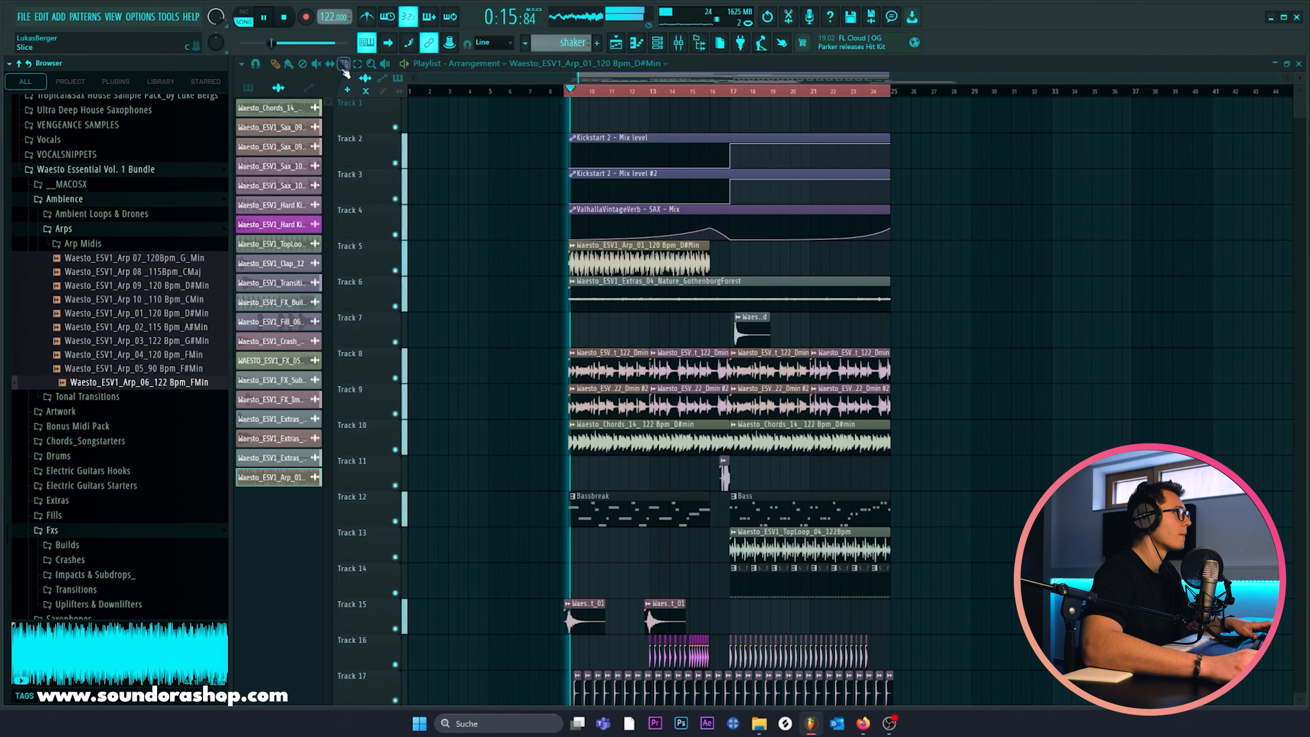
drag(649, 243, 650, 278)
click(275, 64)
right_click(671, 256)
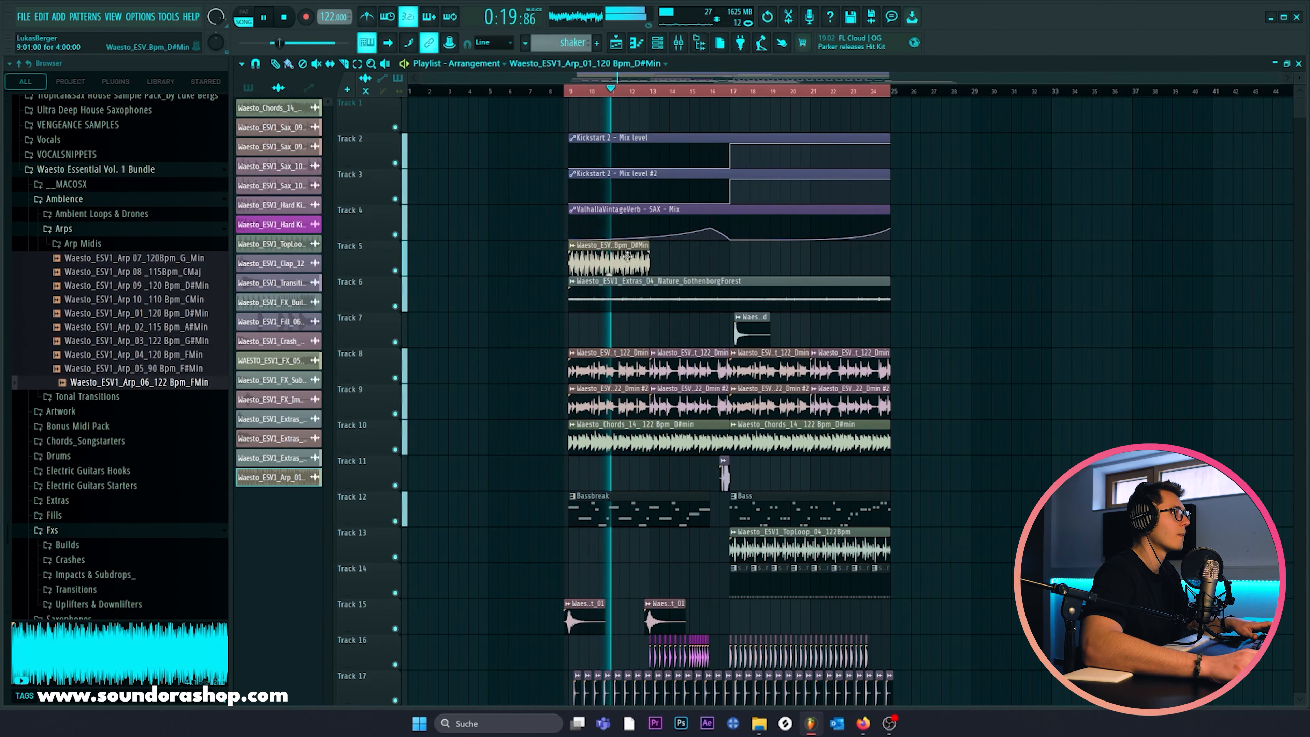
drag(670, 259, 845, 260)
Step: Lower the Arp_01 channel volume to about 42% and route the channel to mixer track 7
double_click(691, 259)
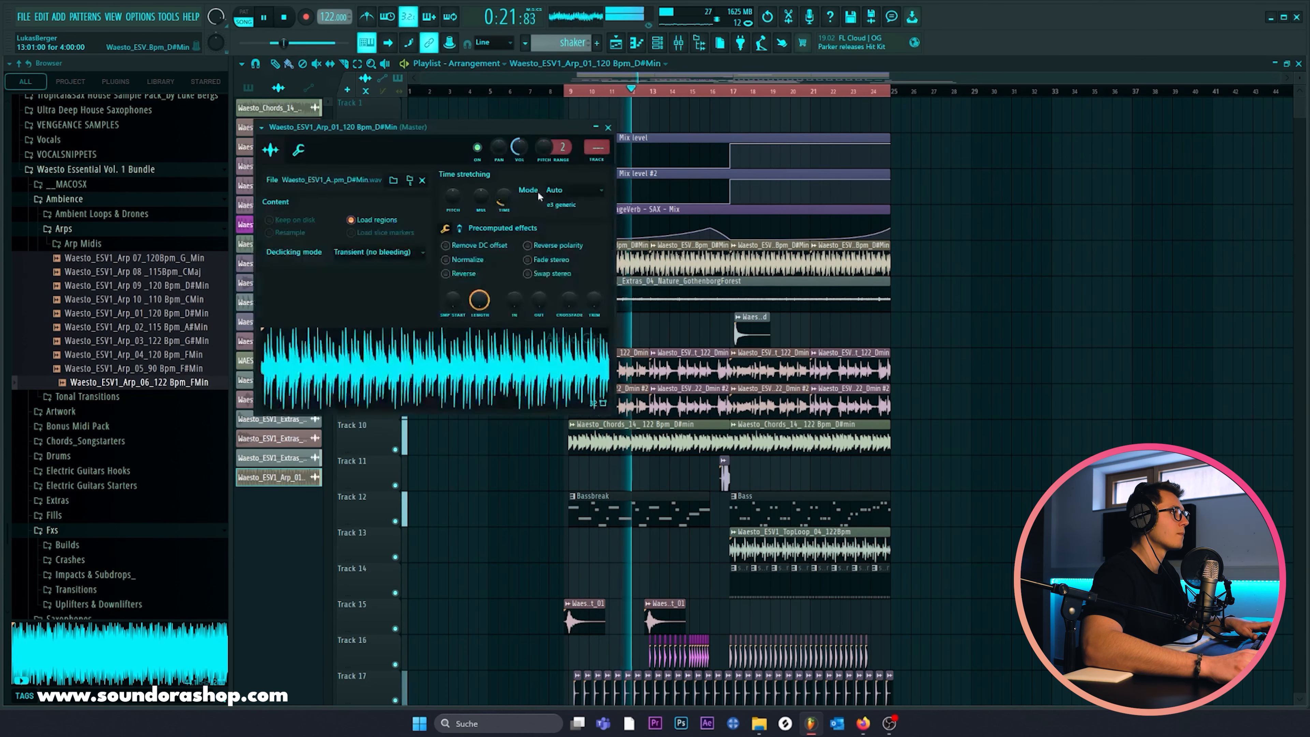
scroll(519, 151, up, 3)
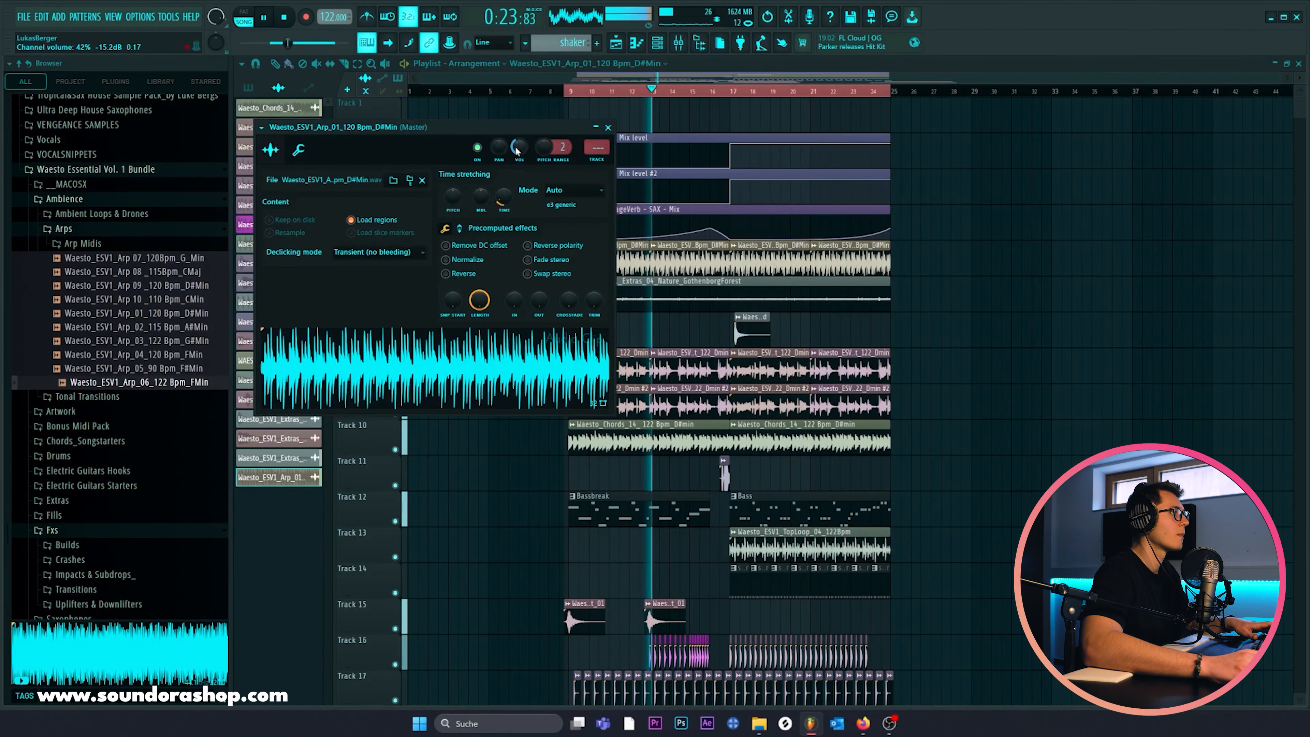
key(ctrl+l)
key(F9)
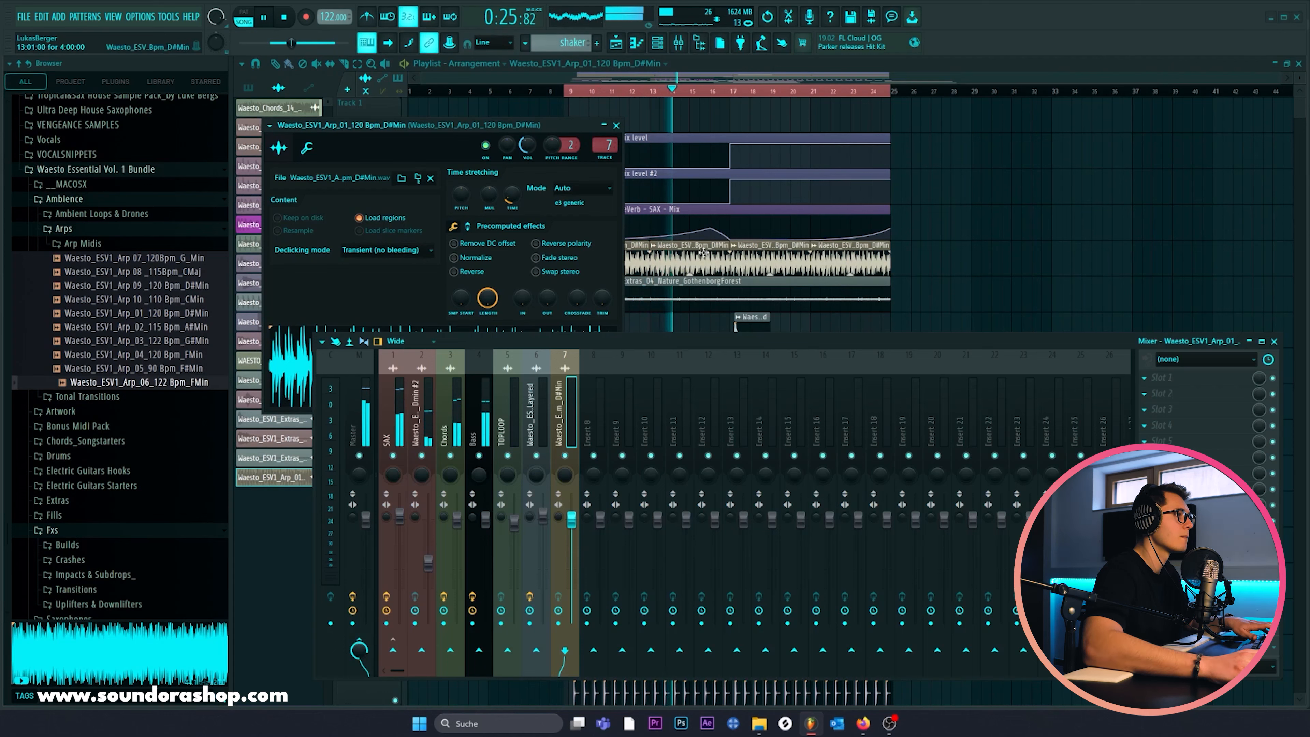
Step: Shorten the second arp clip on Track 5 to end at bar 16 and rename mixer track 7 ARPS
drag(730, 268, 713, 269)
right_click(564, 398)
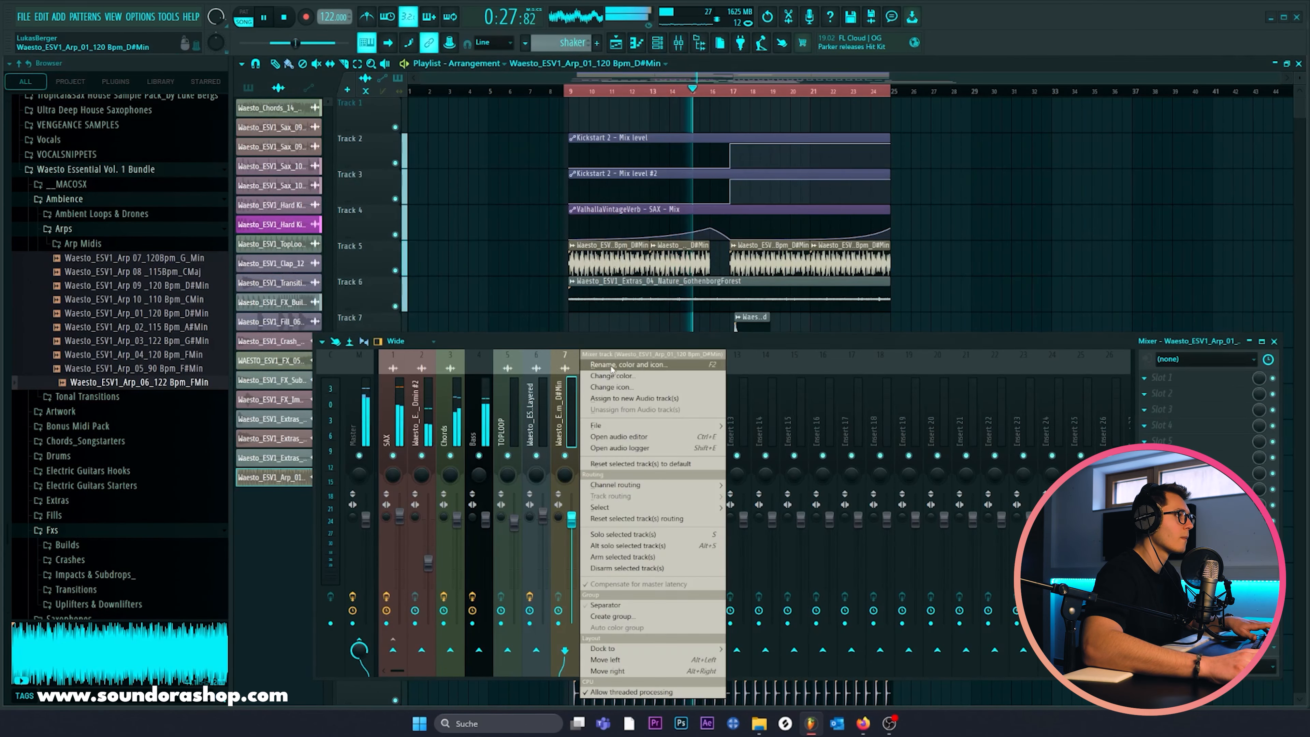
click(622, 357)
text(ARPS)
key(Return)
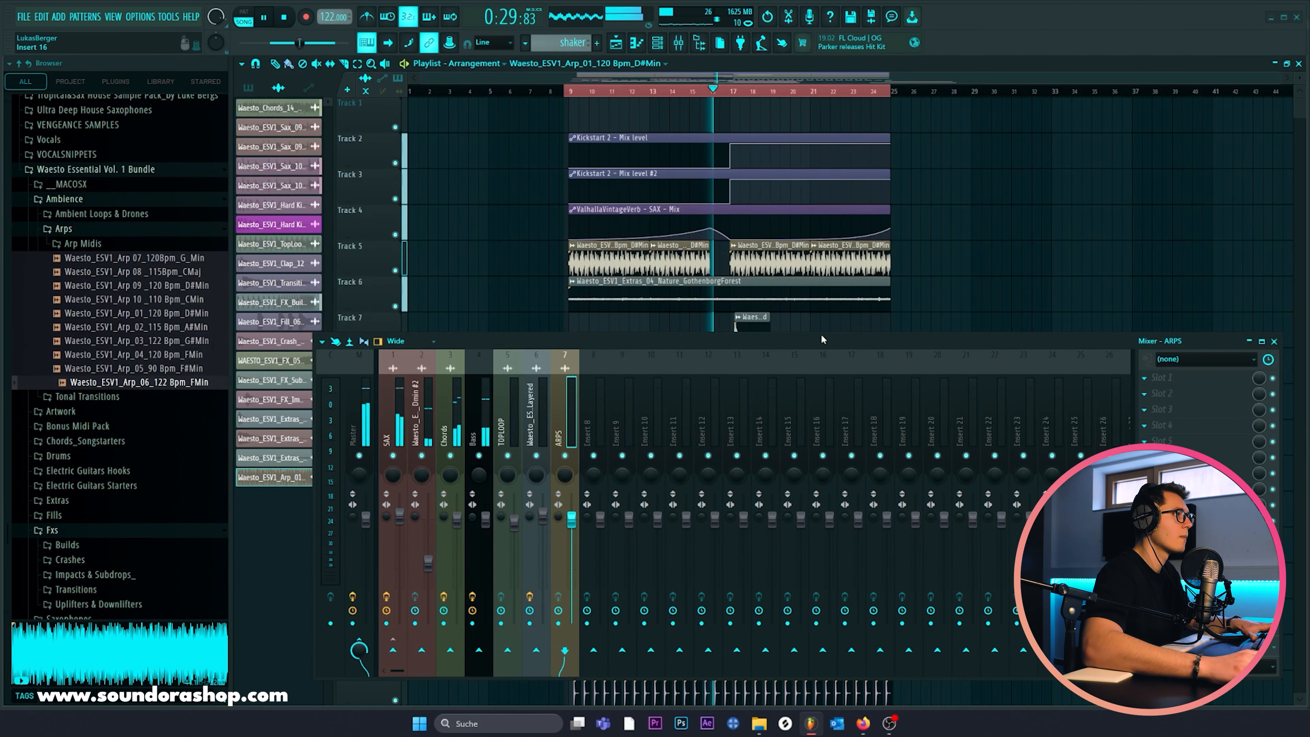
Step: Add Kickstart 2 to the ARPS mixer track and set its mix to 60%
click(1161, 440)
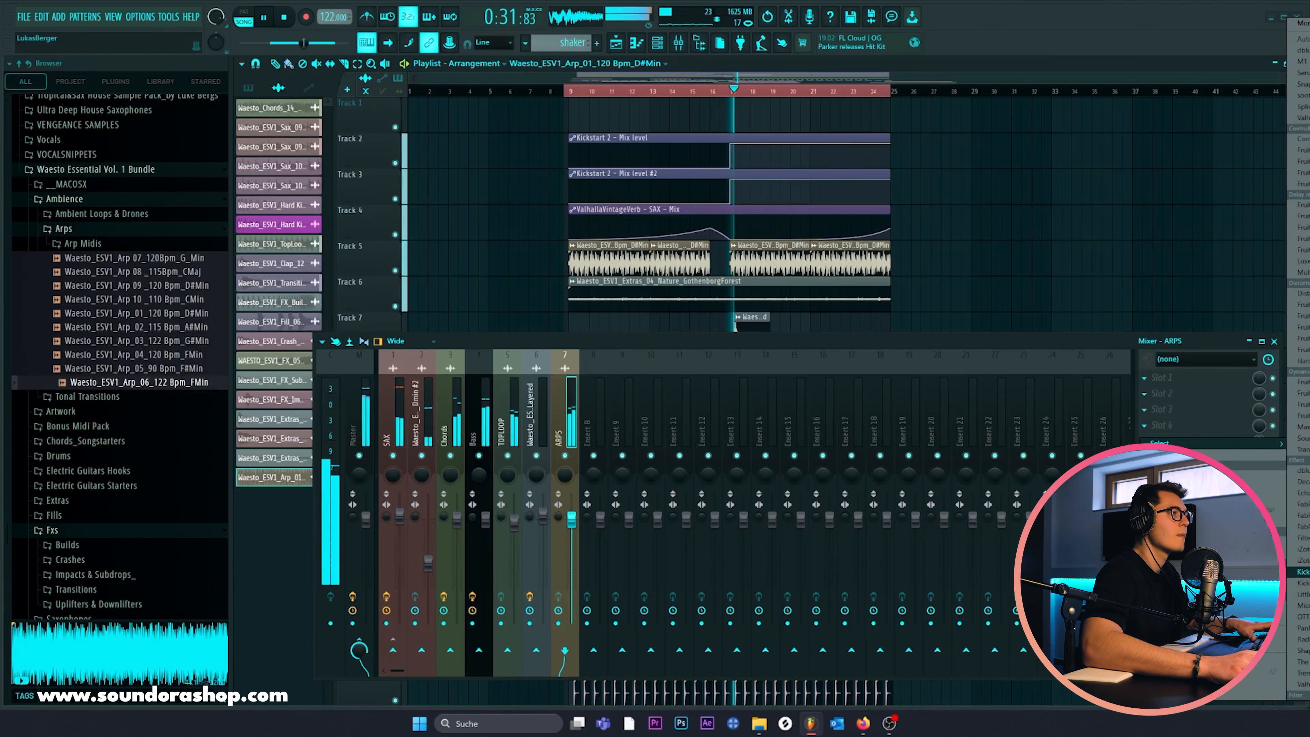
click(1302, 572)
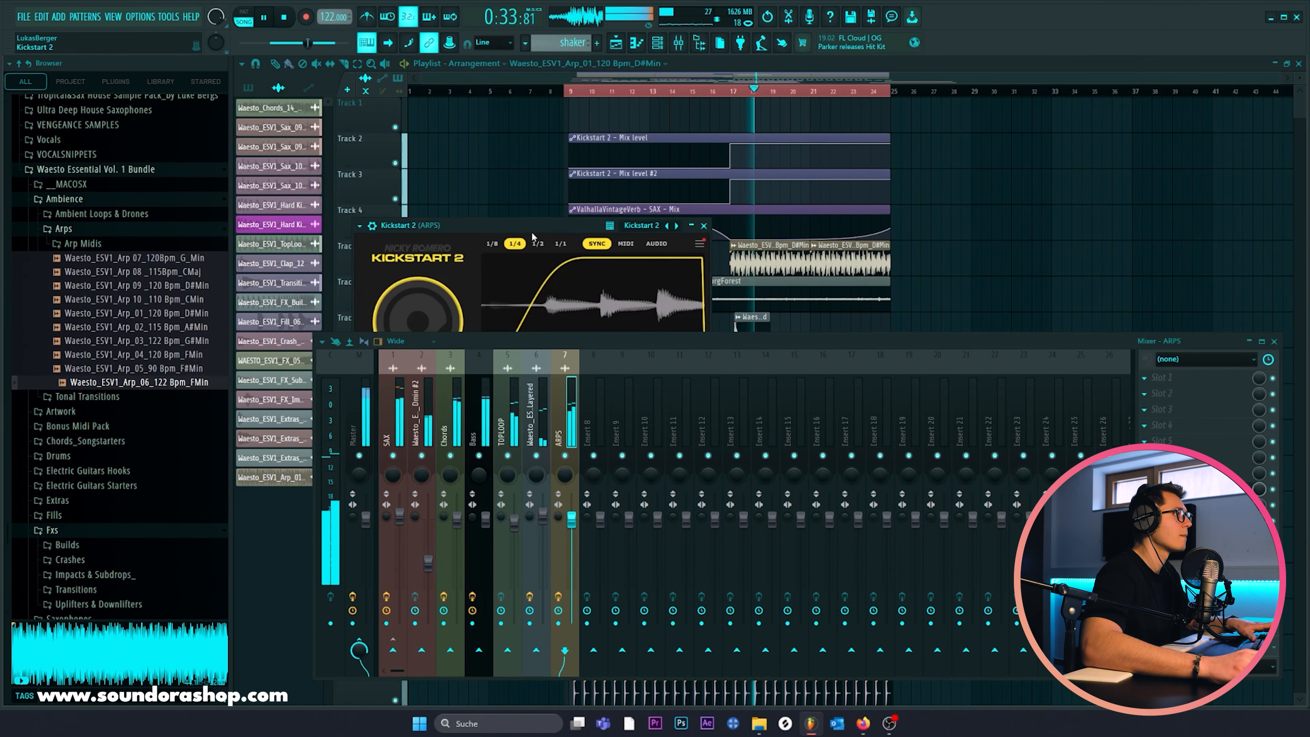
drag(529, 229, 597, 136)
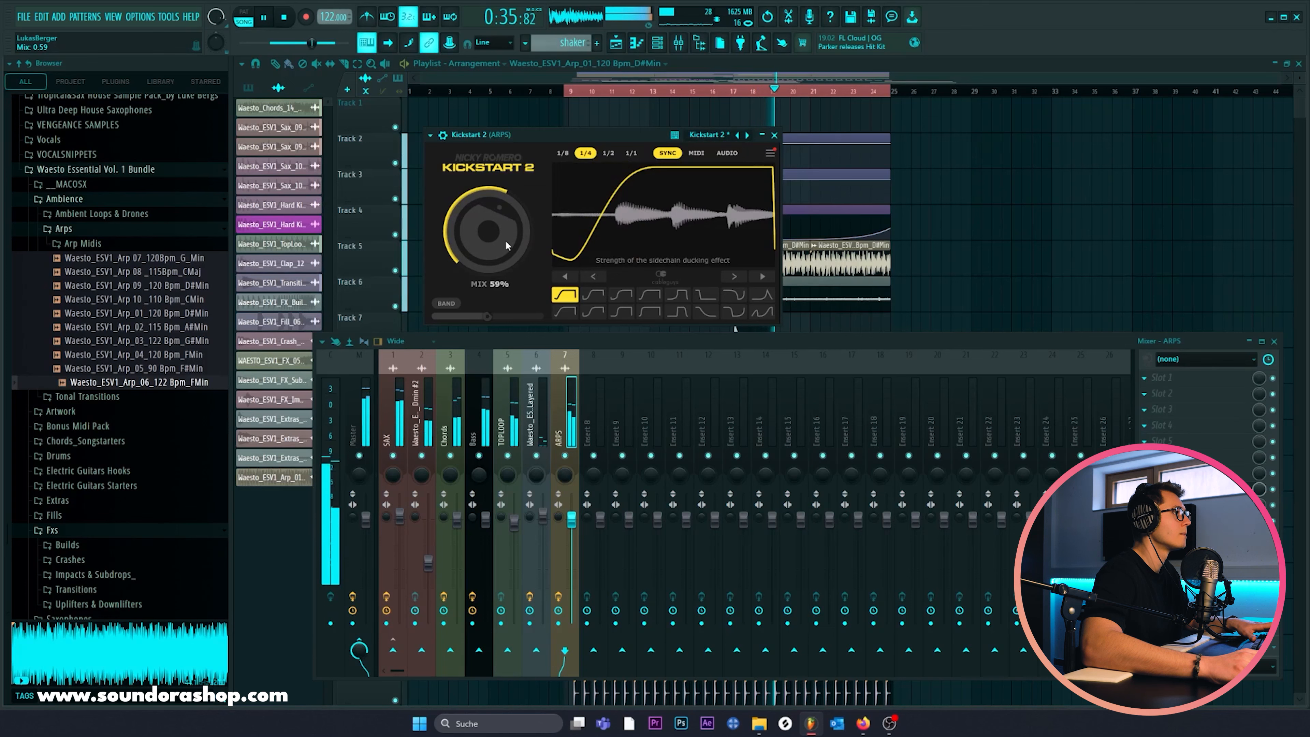
scroll(507, 241, up, 4)
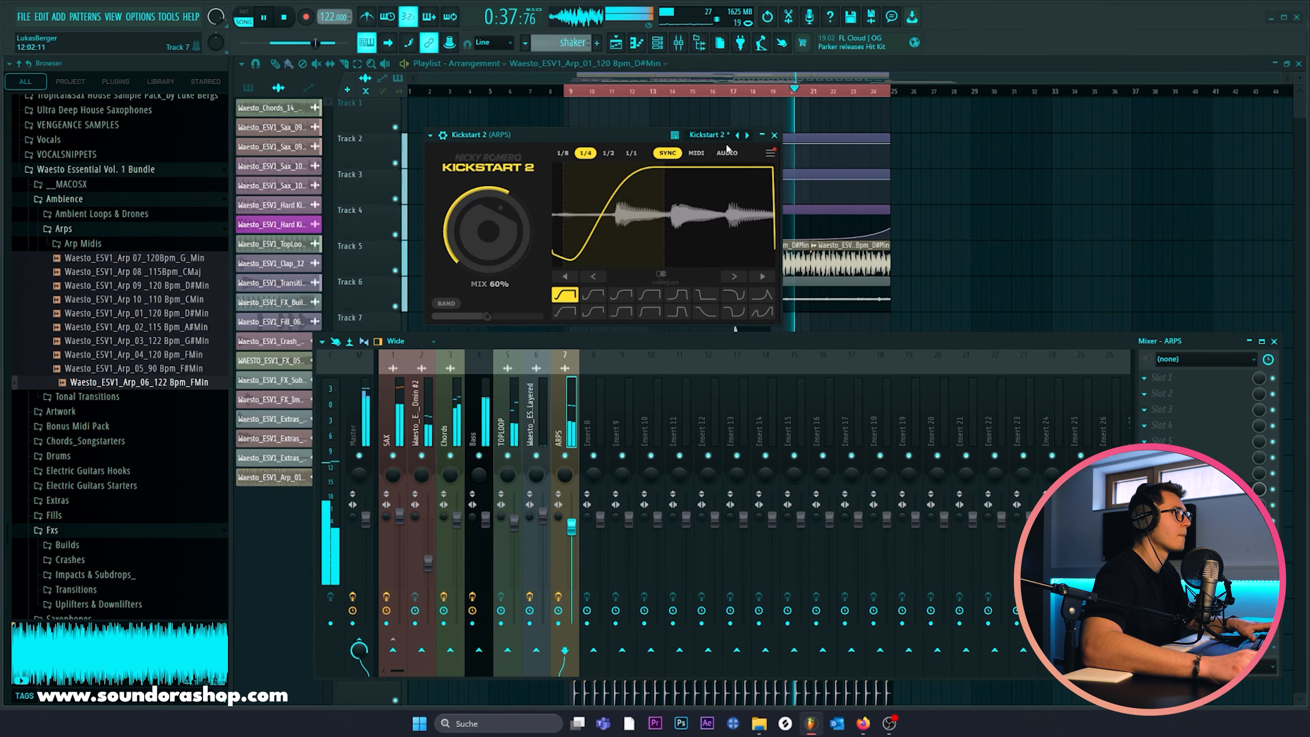
key(Escape)
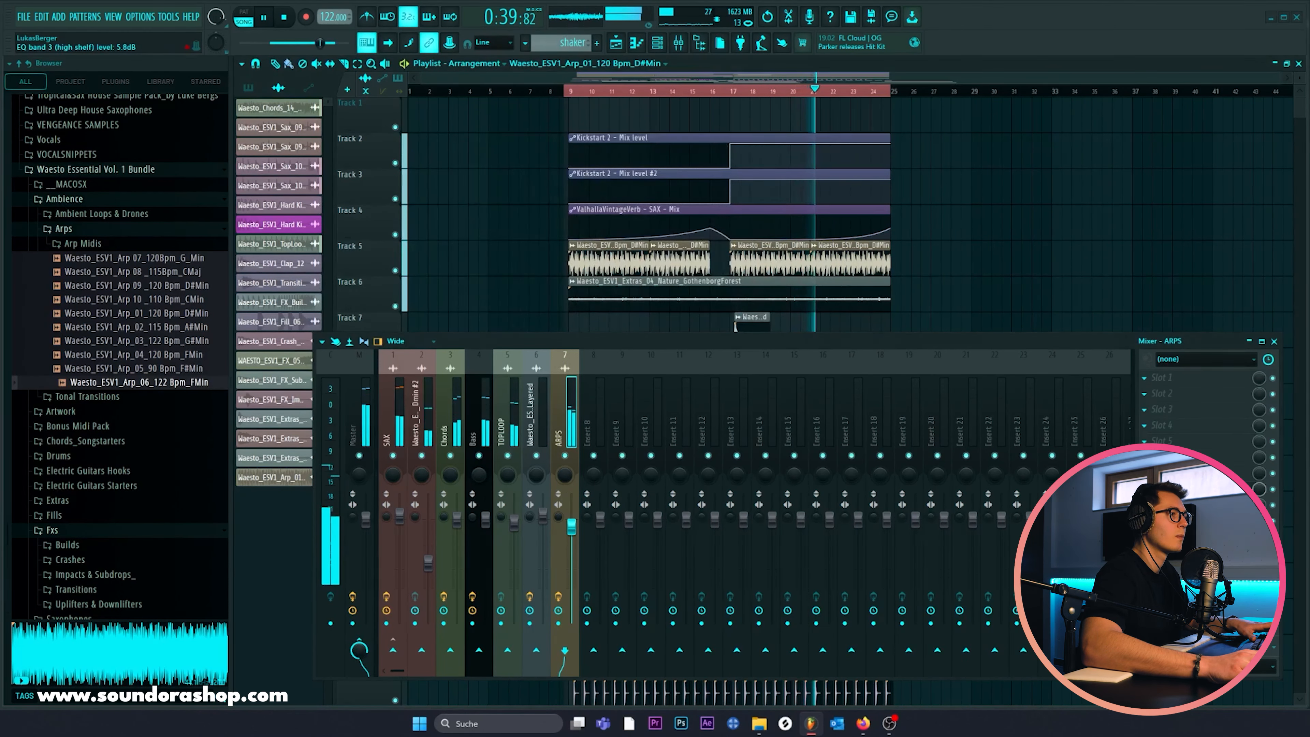
Step: Add OTT to the ARPS mixer track and set its depth to about 26%
click(1214, 430)
click(1263, 361)
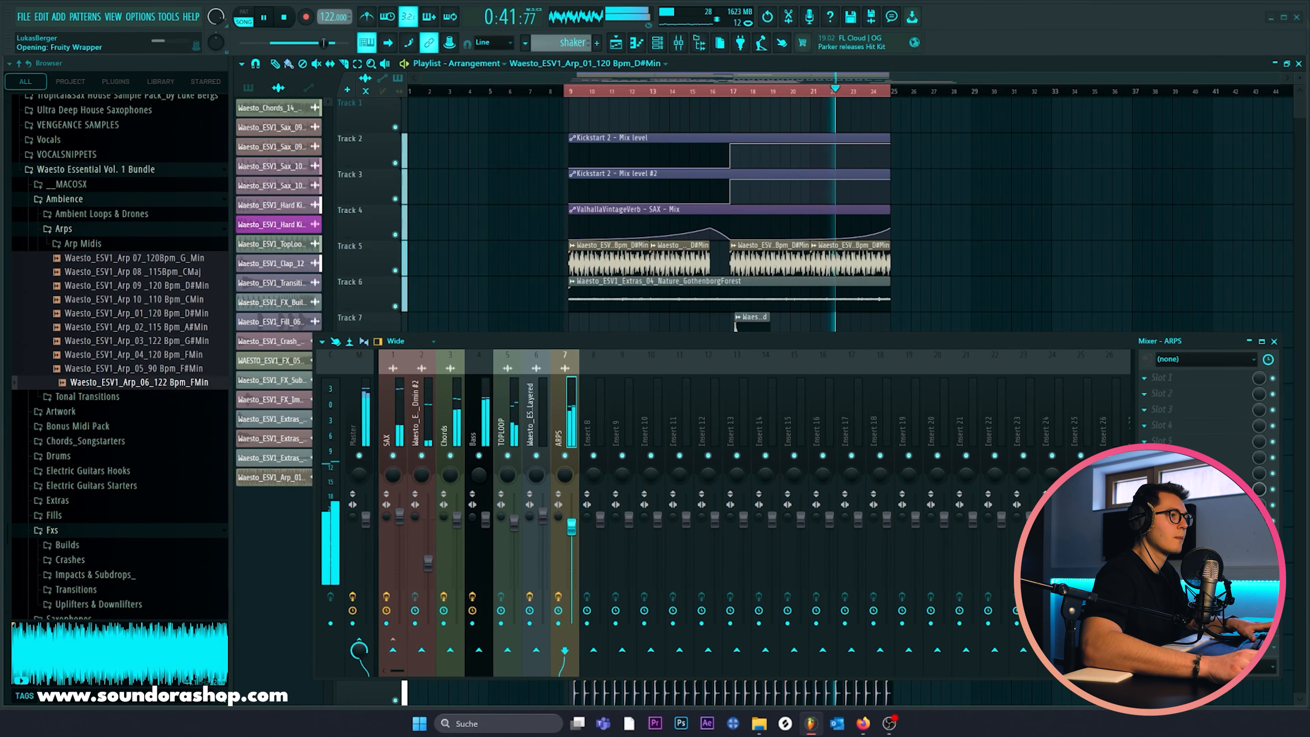
drag(311, 235, 303, 251)
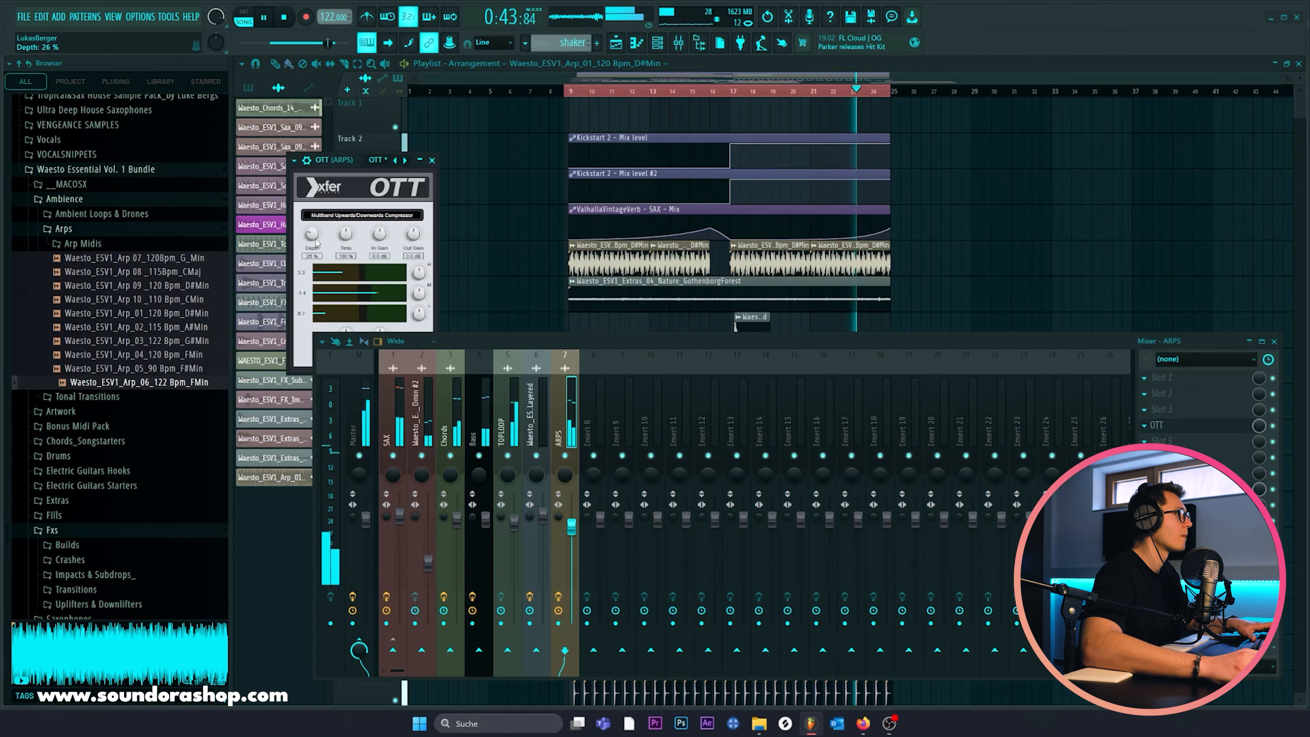
key(Escape)
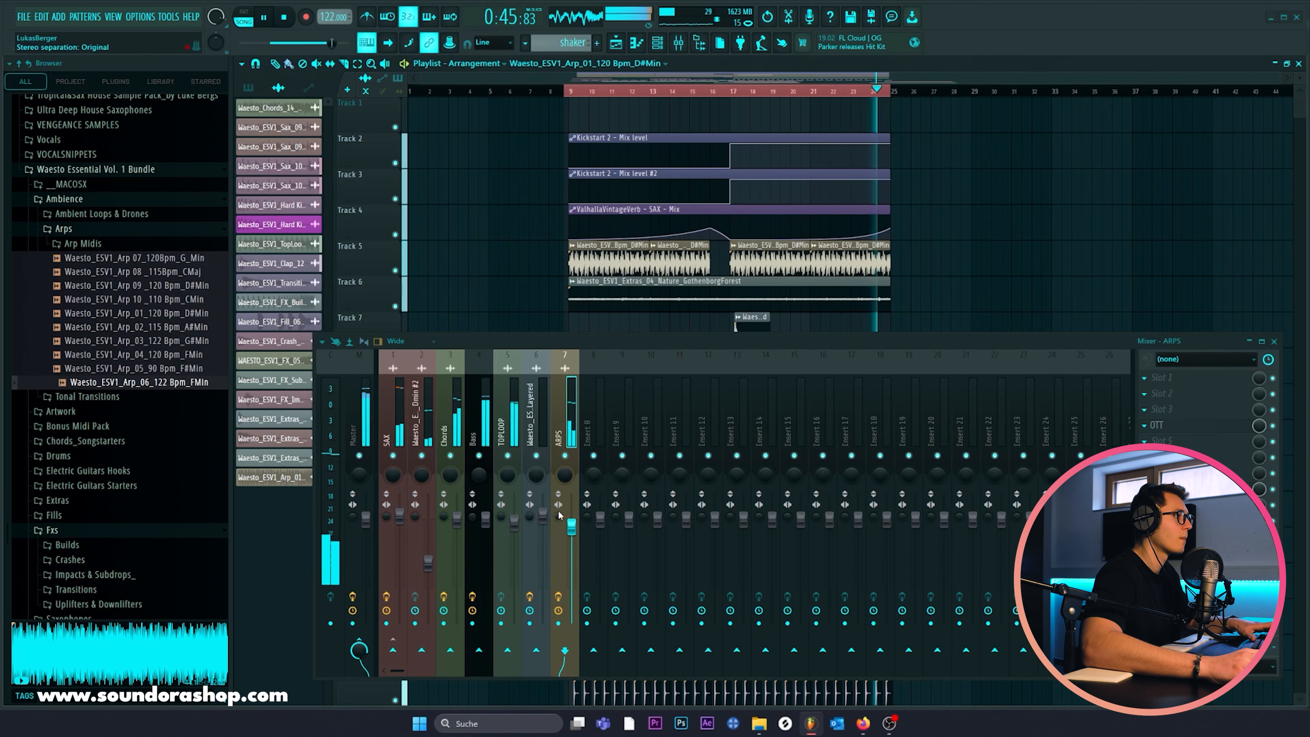
Step: Automate the ARPS Kickstart 2 mix level on Track 1, keeping it low up to bar 17 with a jump up at bar 17
right_click(1259, 488)
click(1274, 593)
click(1274, 341)
drag(571, 111, 571, 131)
mouse_move(731, 109)
mouse_down()
mouse_move(731, 132)
mouse_move(731, 107)
mouse_up()
right_click(732, 125)
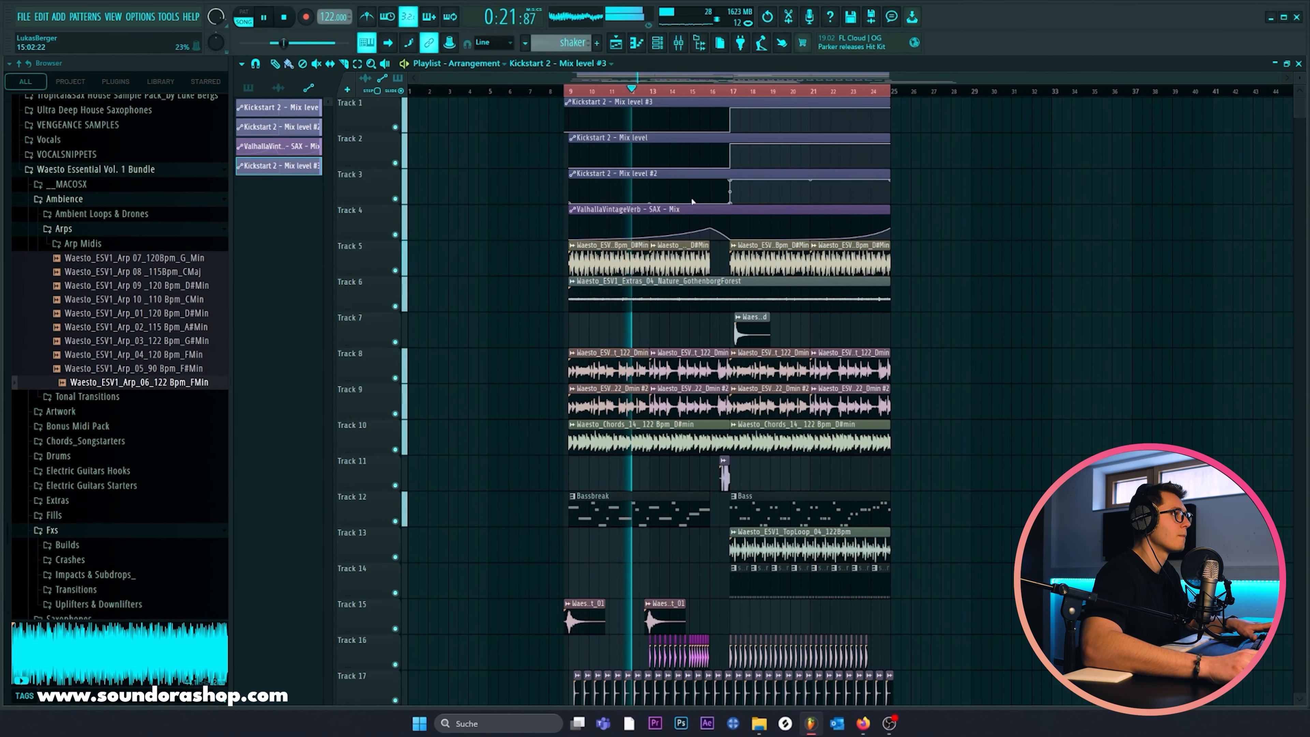
Step: Stop playback and insert an empty playlist track directly below the chords on Track 10
scroll(1158, 145, down, 4)
key(space)
scroll(914, 288, up, 2)
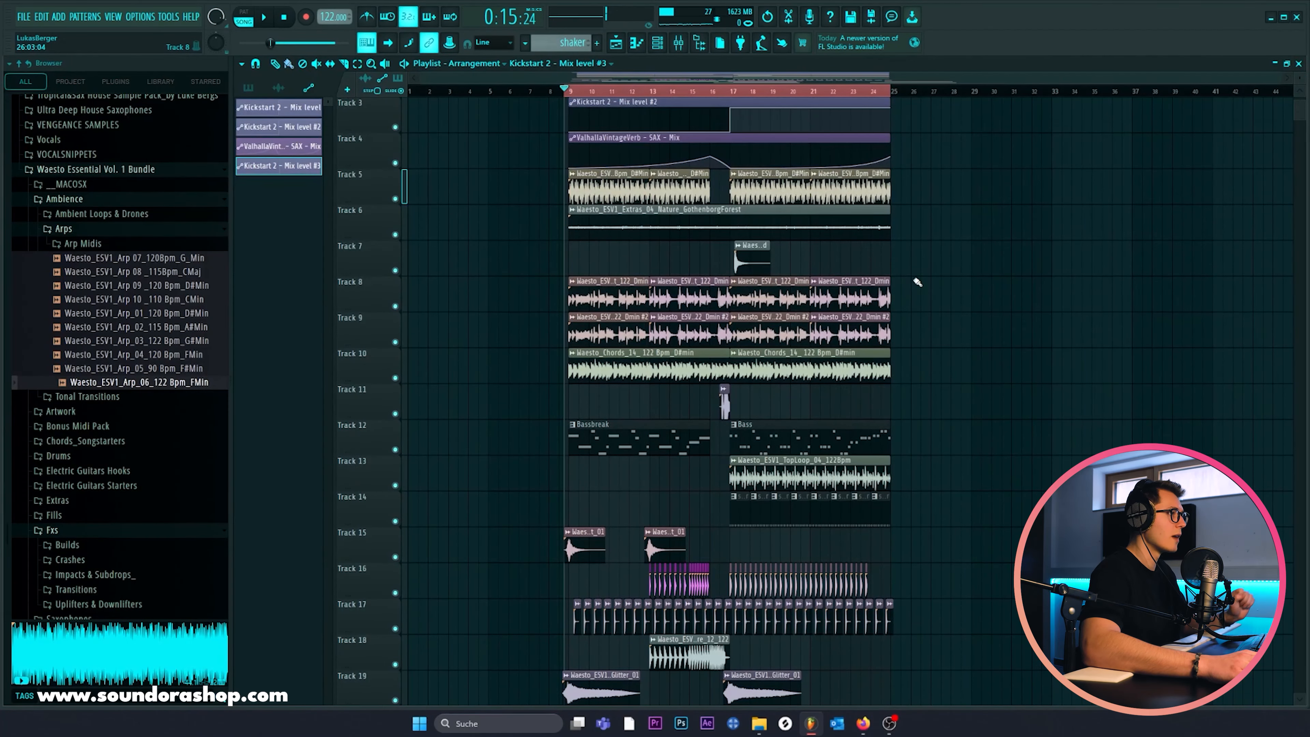
scroll(681, 371, down, 2)
right_click(373, 316)
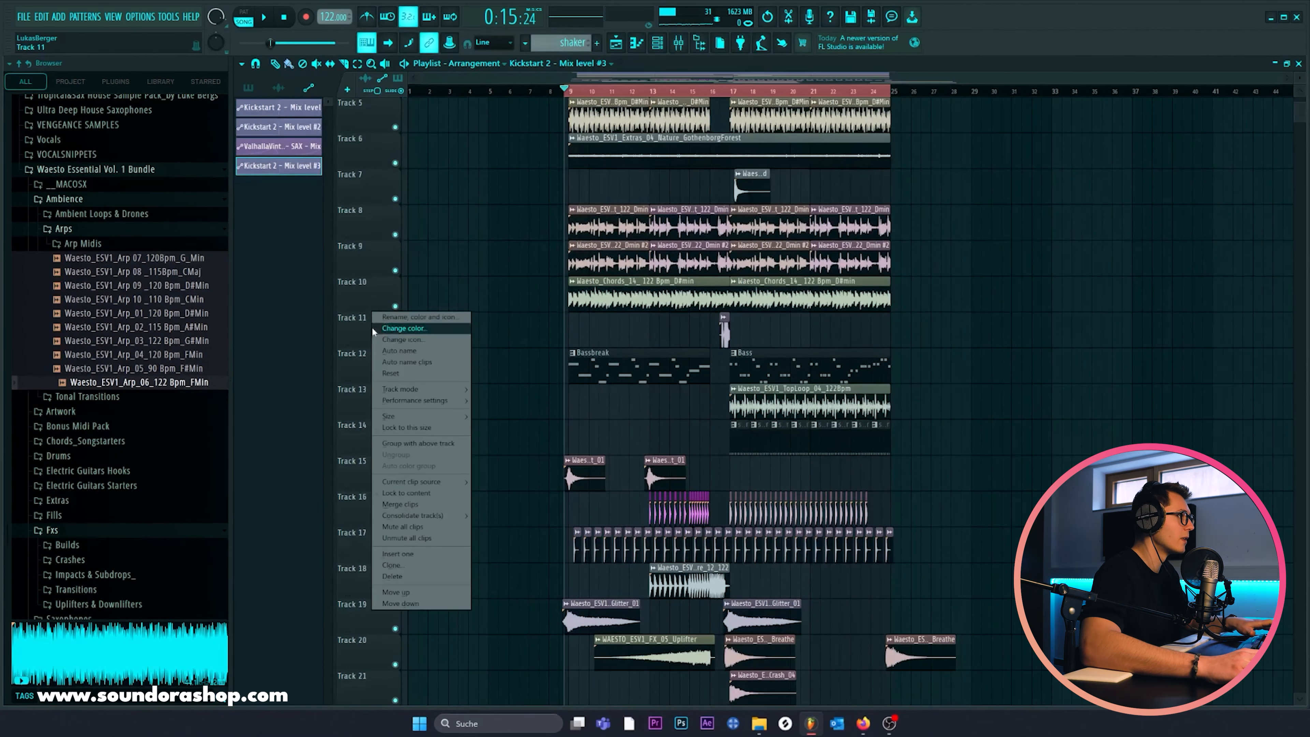
click(418, 537)
scroll(578, 409, up, 2)
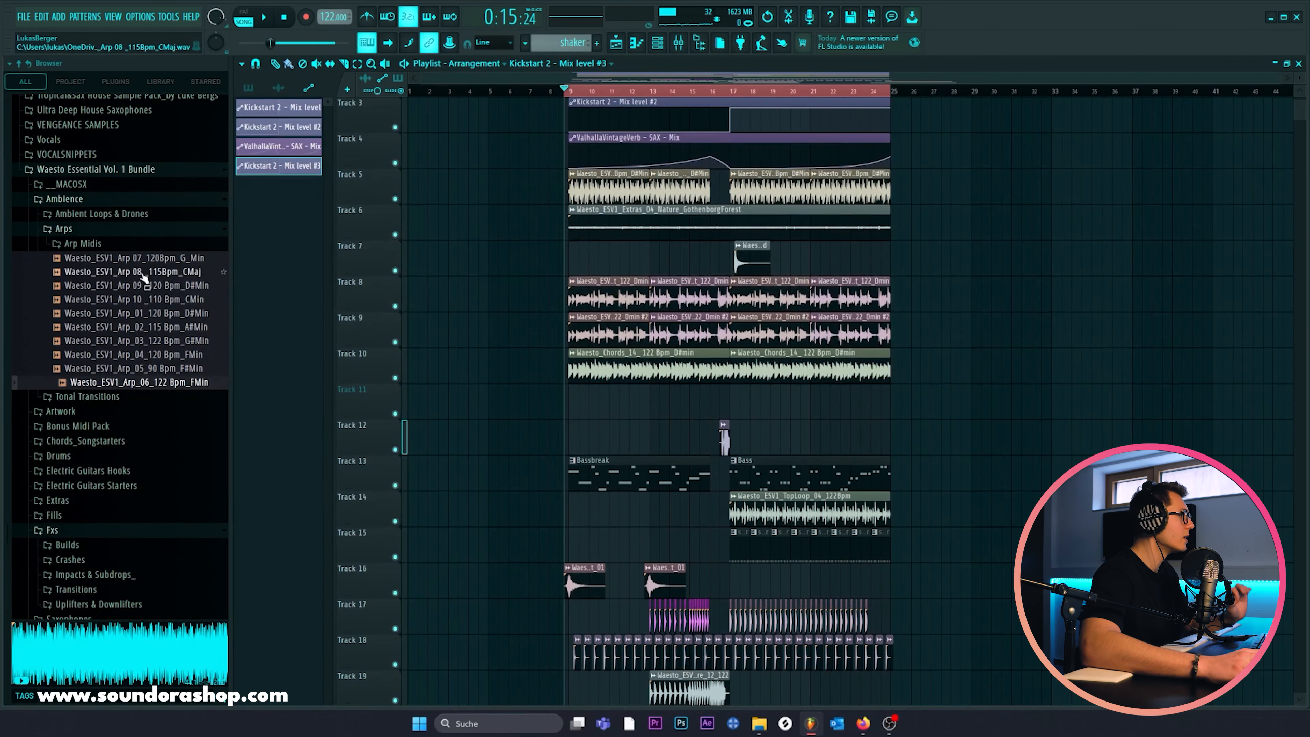
Step: Audition loops in the Waesto Ambient Loops & Drones folder, including Ambience_05_120_AMin and Ambience_14_120bpm_C# Min
scroll(144, 279, up, 2)
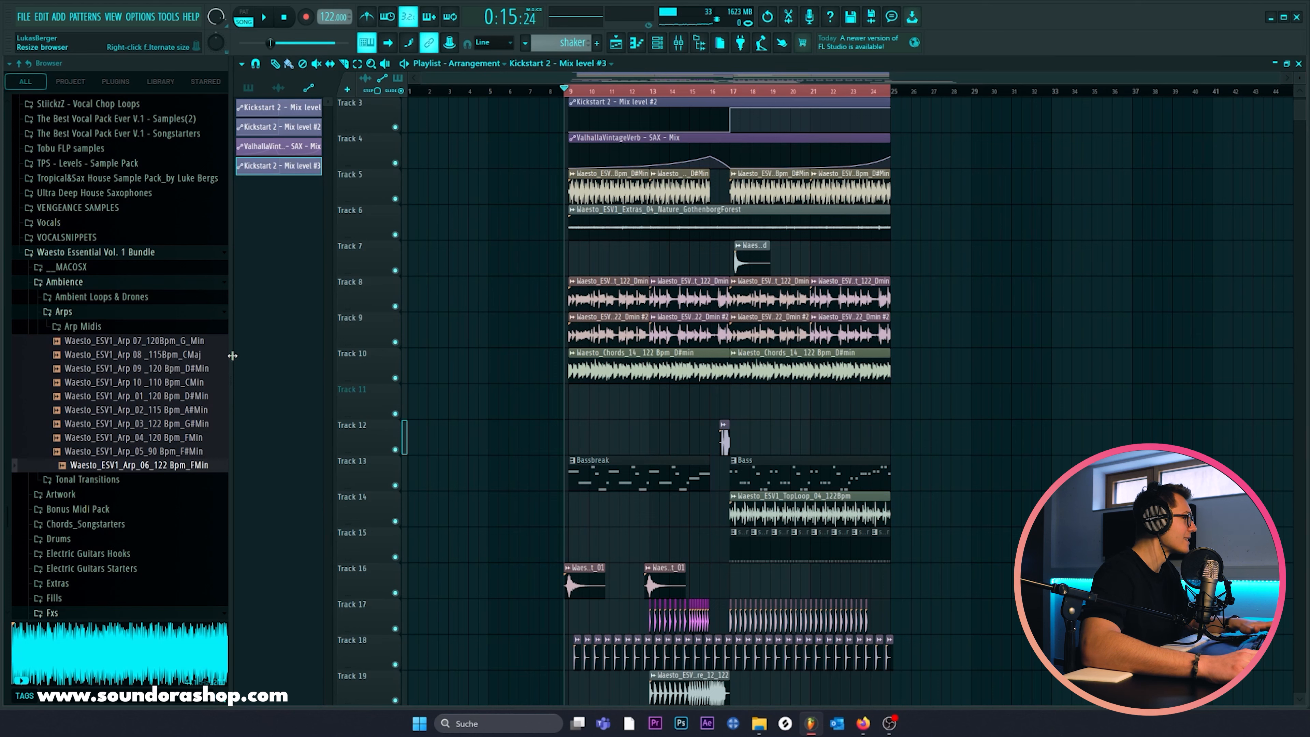
click(91, 311)
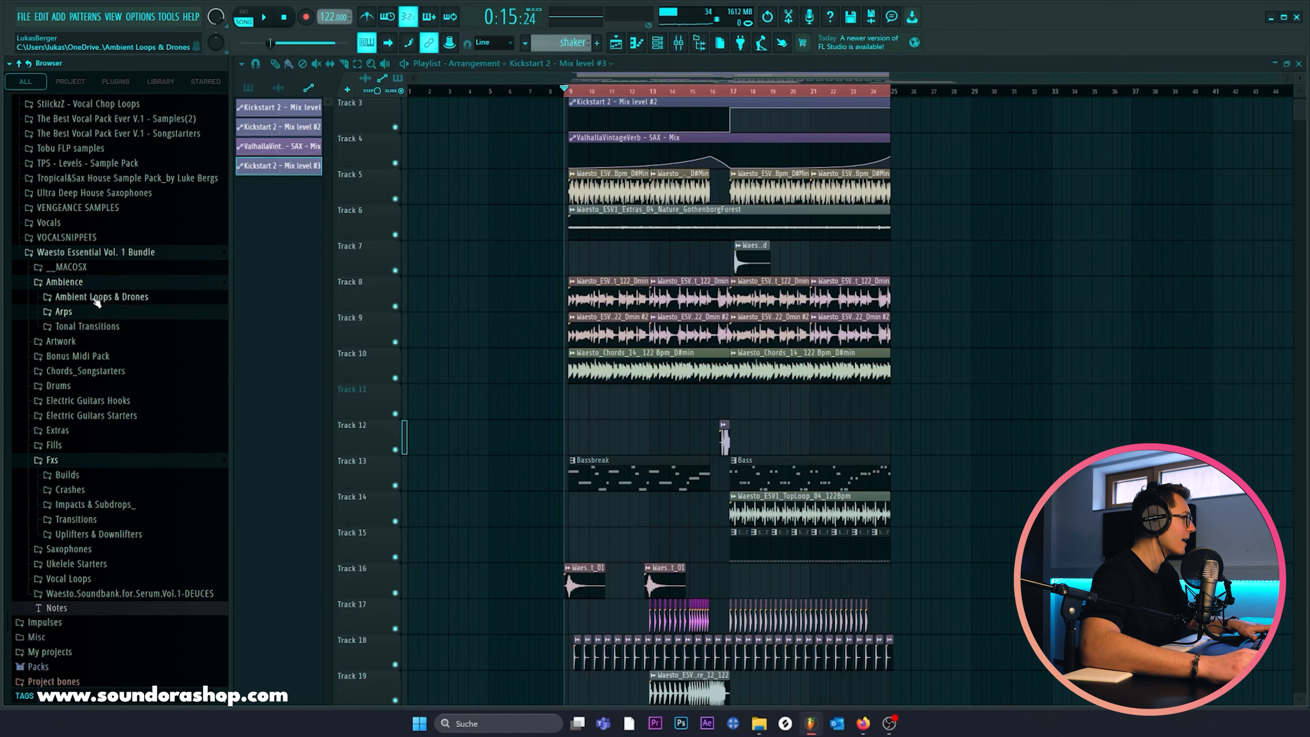
click(97, 299)
click(130, 400)
scroll(129, 397, down, 2)
click(118, 383)
click(137, 425)
click(147, 478)
click(155, 386)
click(154, 372)
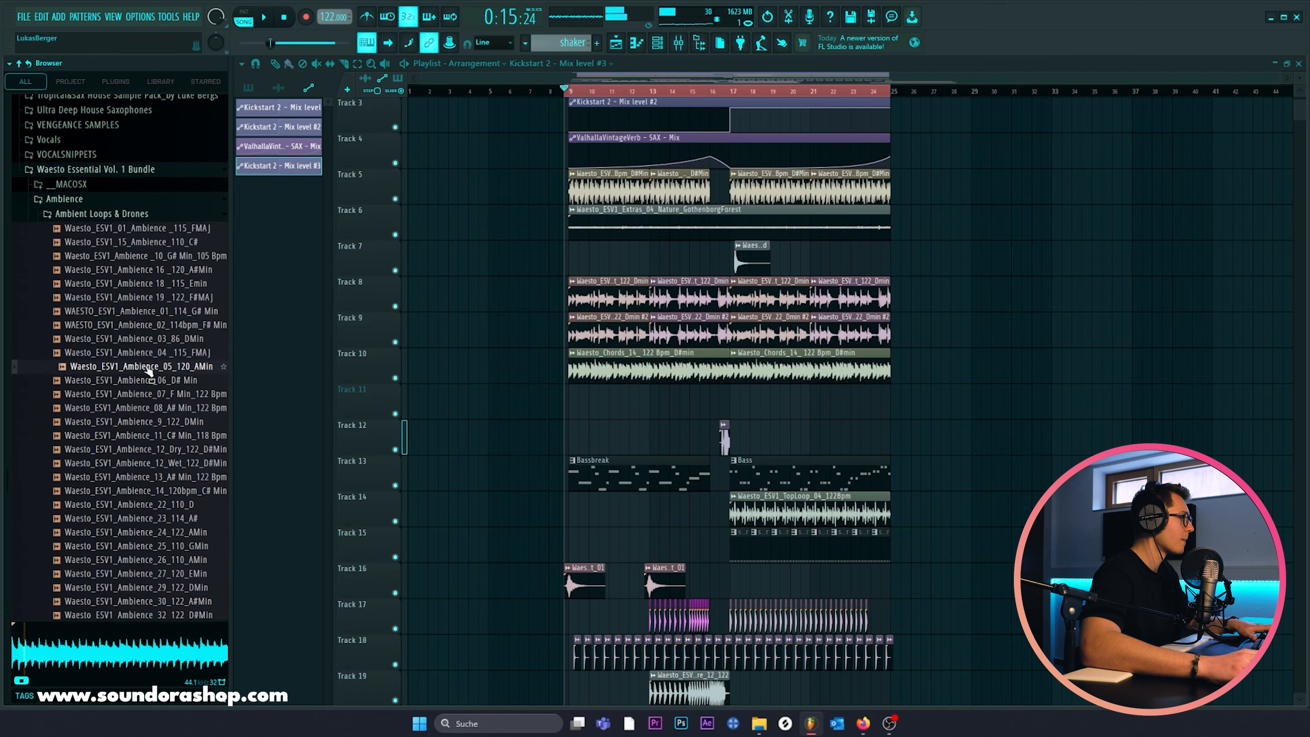
scroll(155, 464, down, 8)
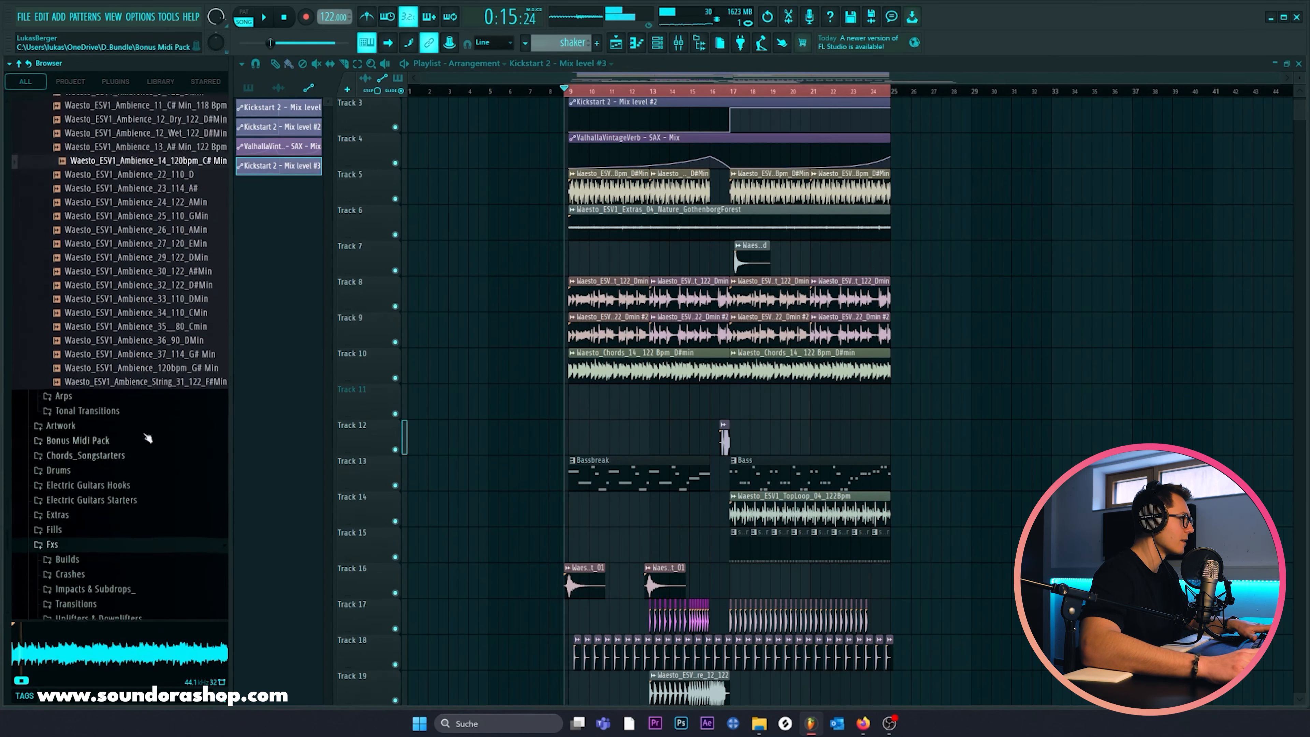
Step: Place Waesto_ESV1_Ambience_33_110_DMin on Track 11 at bar 9 and fit it to the project by entering a tempo of 110 BPM
click(131, 299)
drag(146, 290, 570, 404)
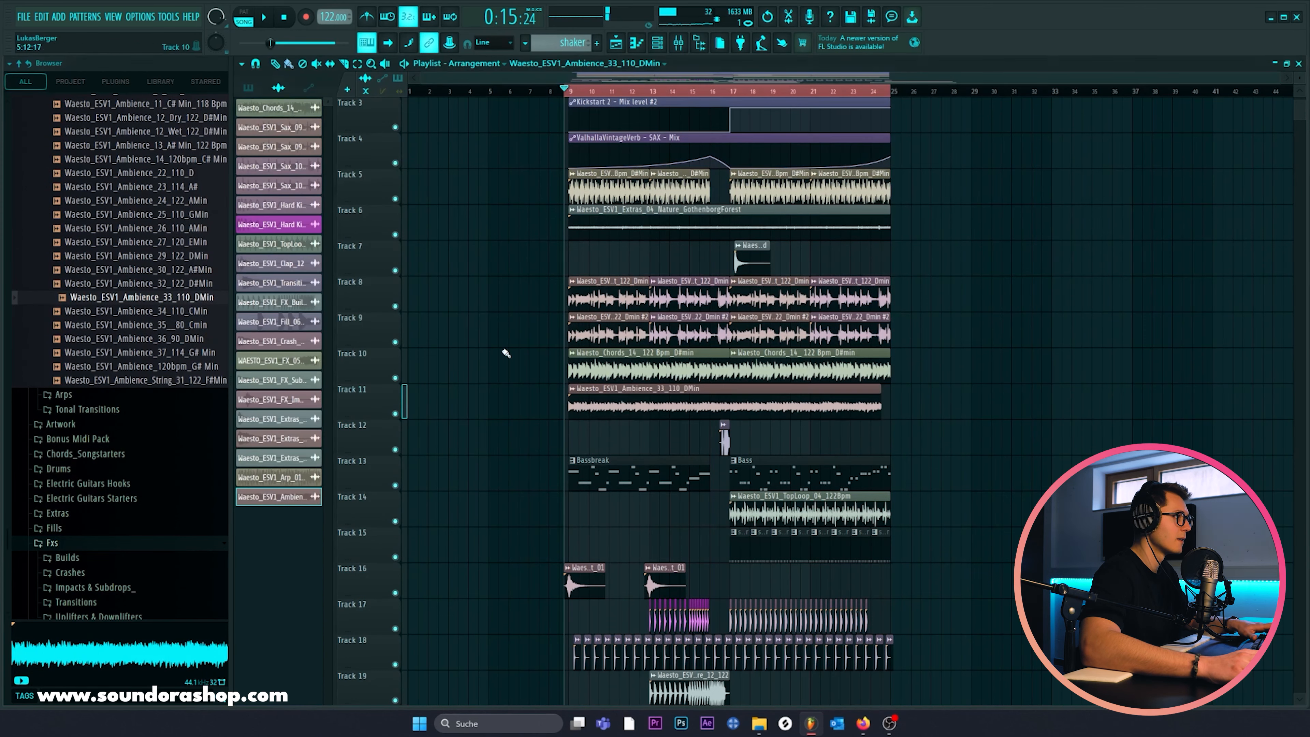
right_click(395, 379)
click(577, 392)
click(685, 471)
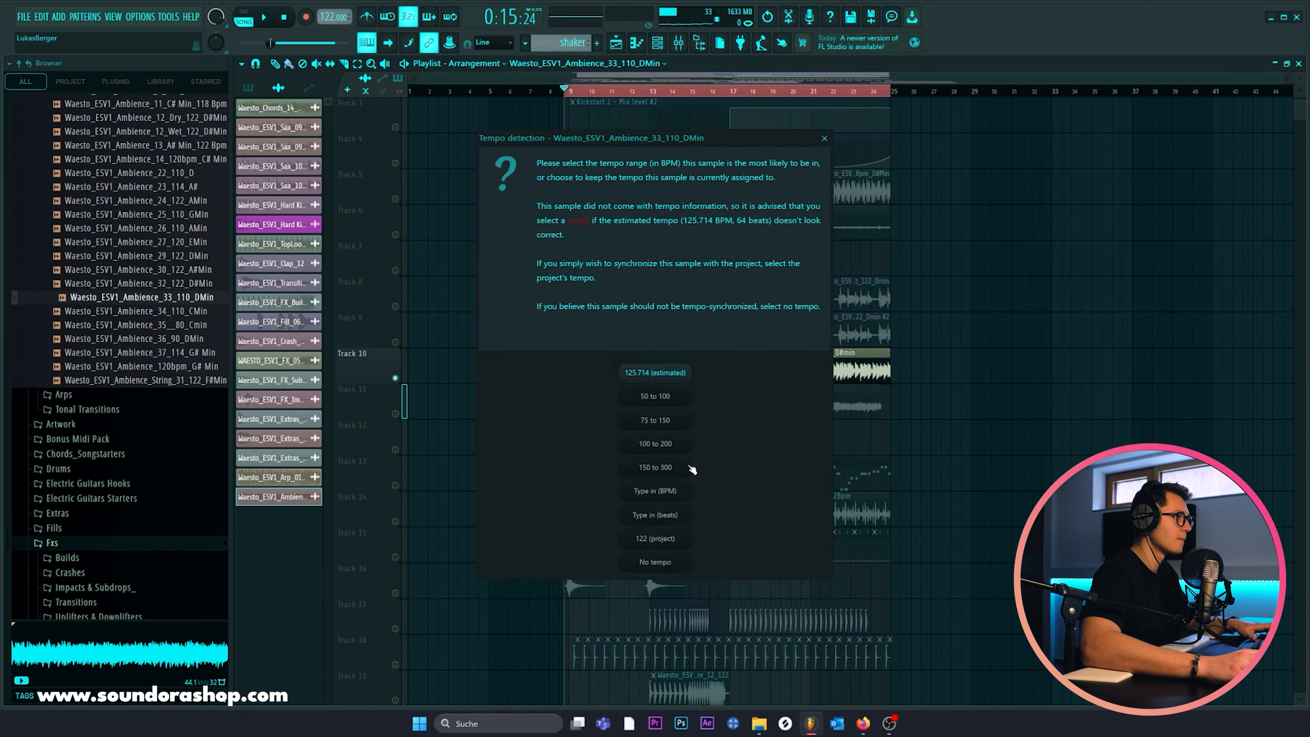
click(670, 496)
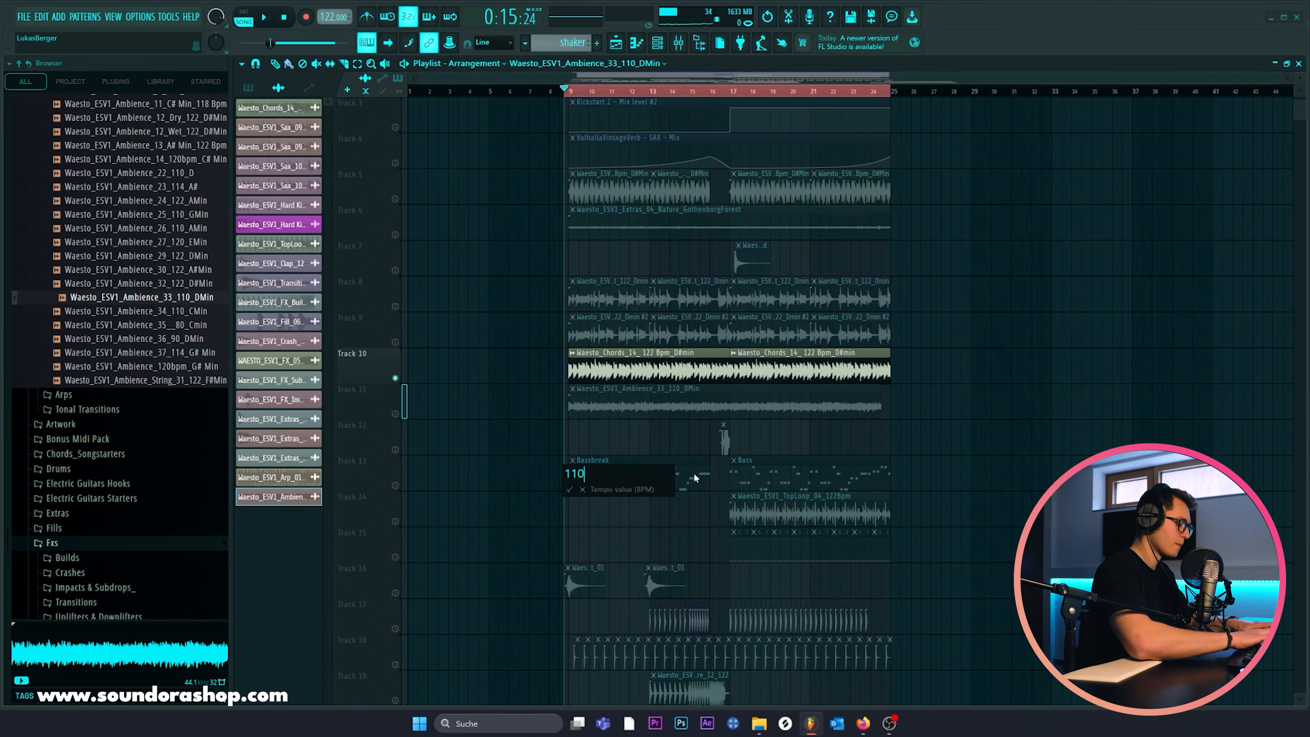
Step: Listen to the ambience clip together with only the chords, check its channel settings, and bring all tracks back in
key(space)
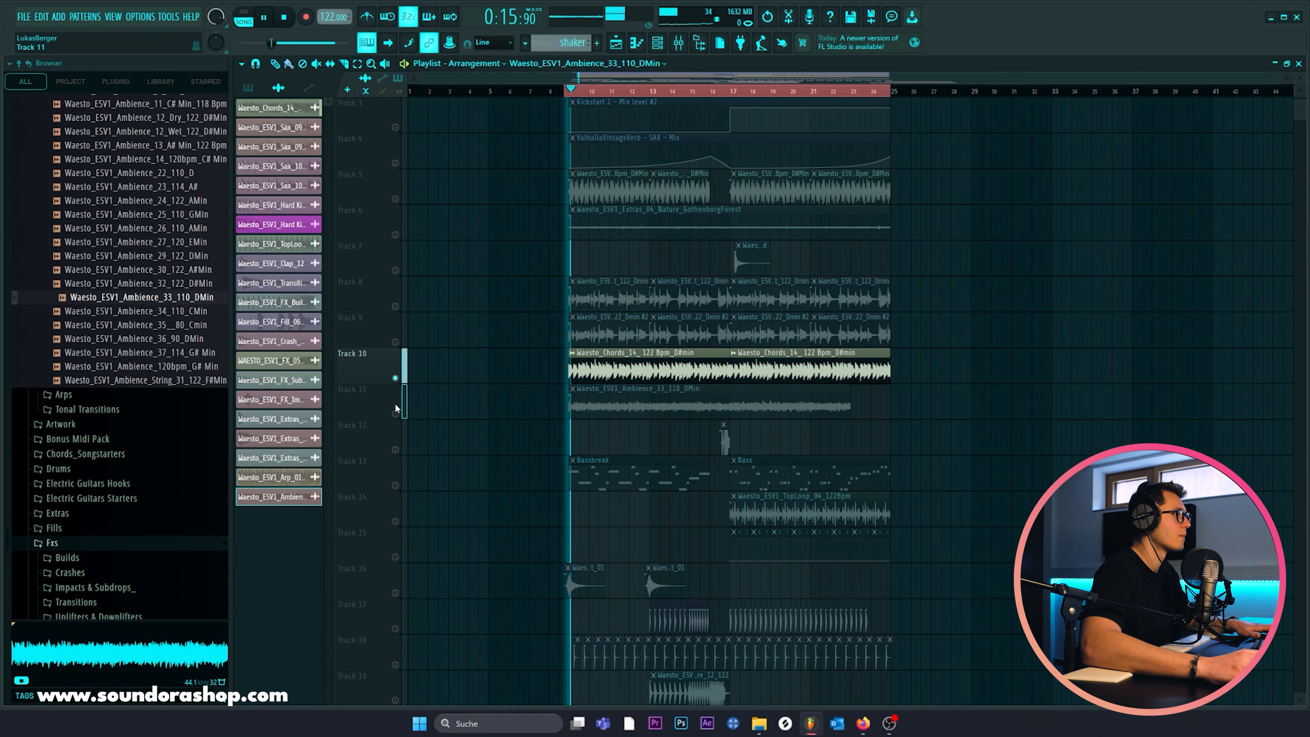
click(395, 413)
double_click(609, 396)
key(space)
key(space)
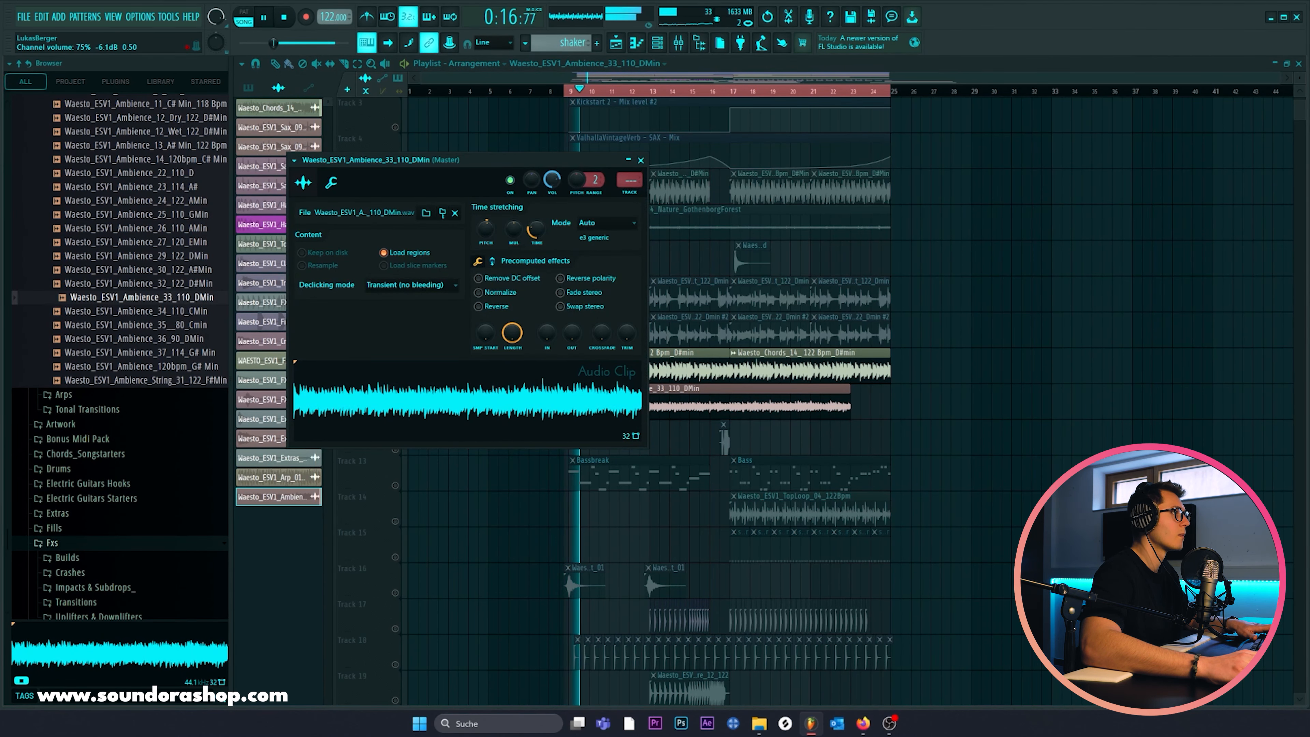
key(Escape)
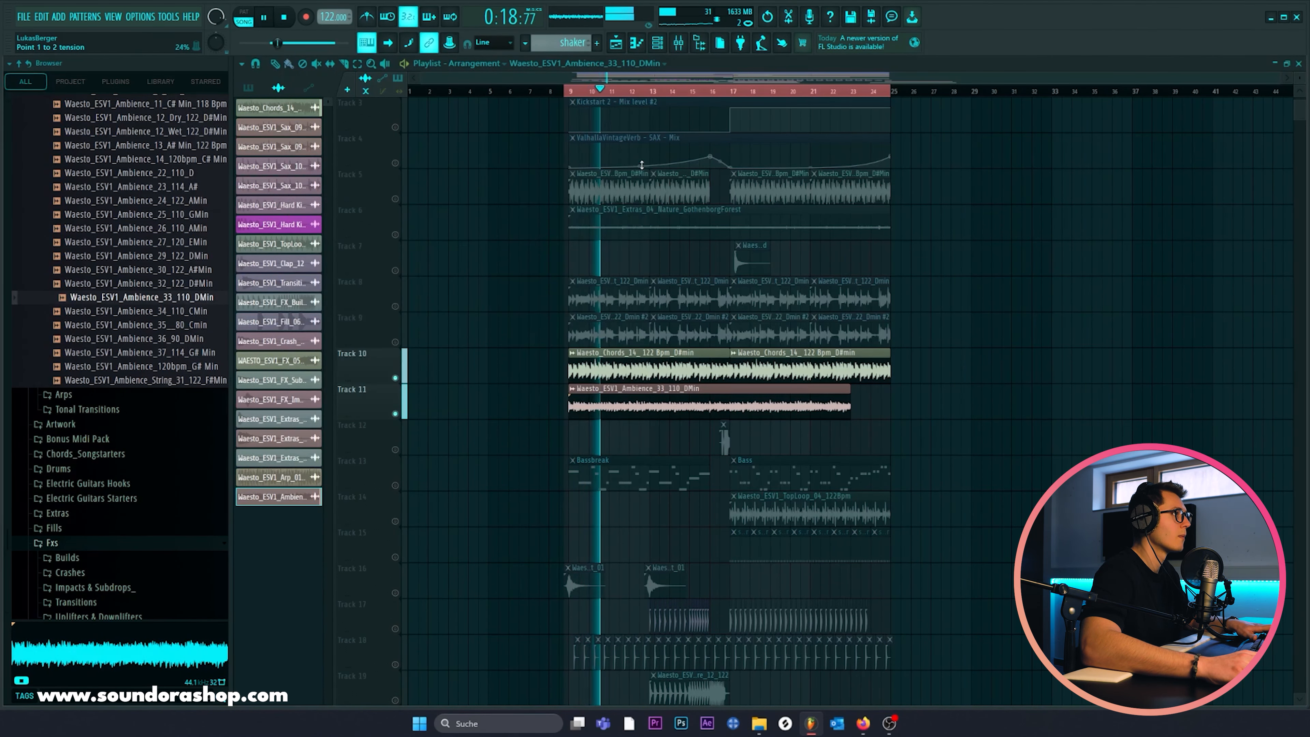
right_click(395, 341)
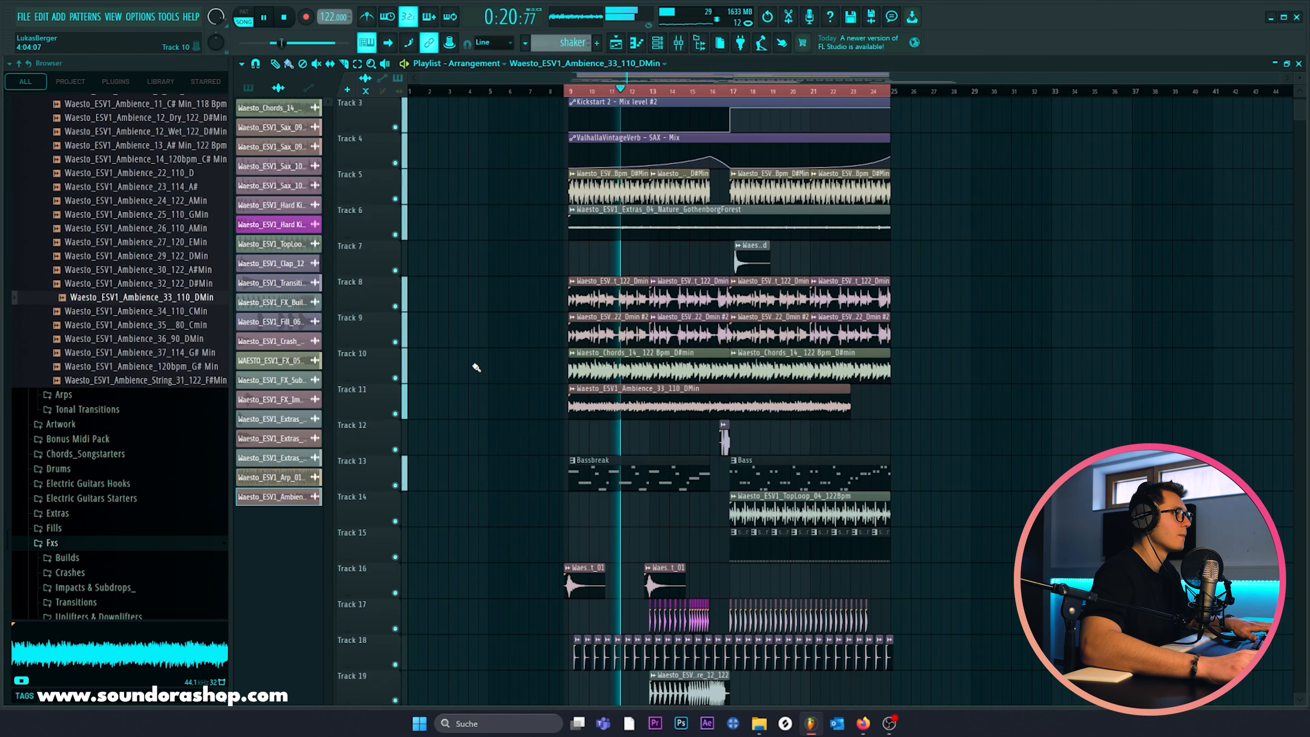
Step: Slice the ambience clip on Track 11 at bar 17 and delete the remainder
double_click(594, 404)
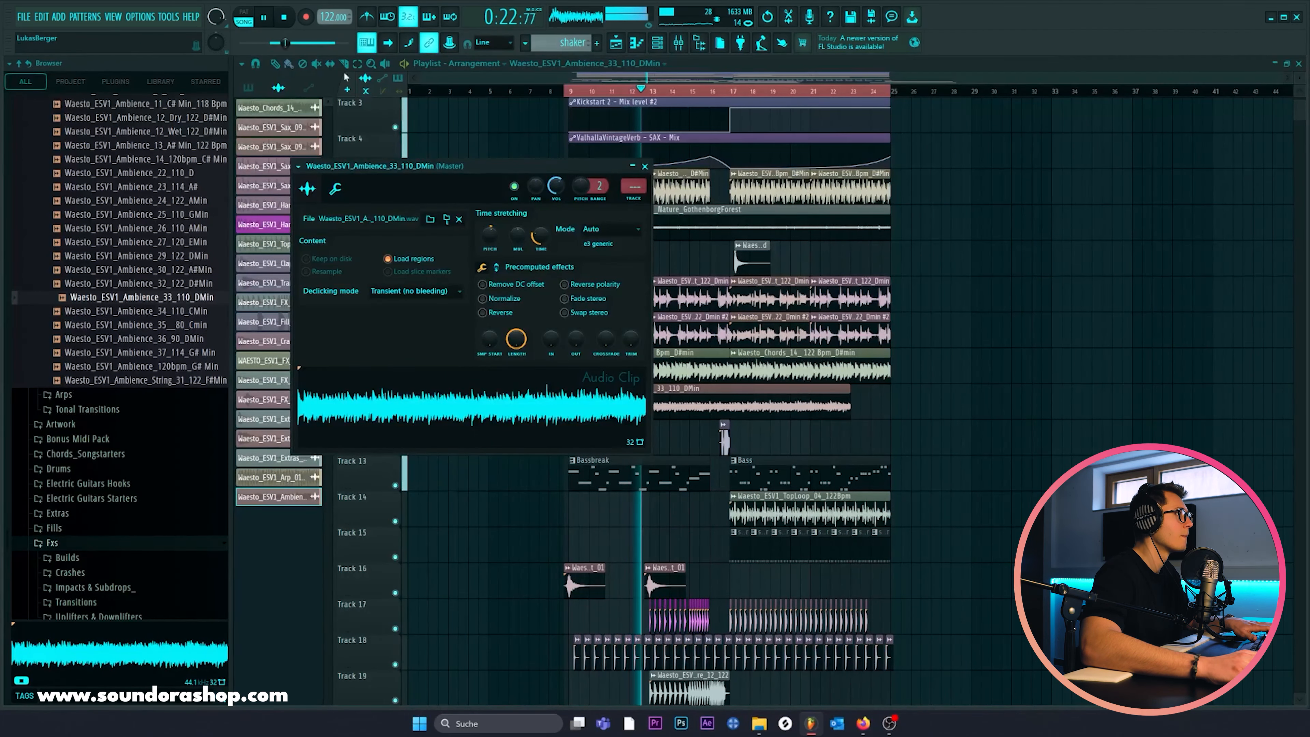
key(Escape)
click(737, 412)
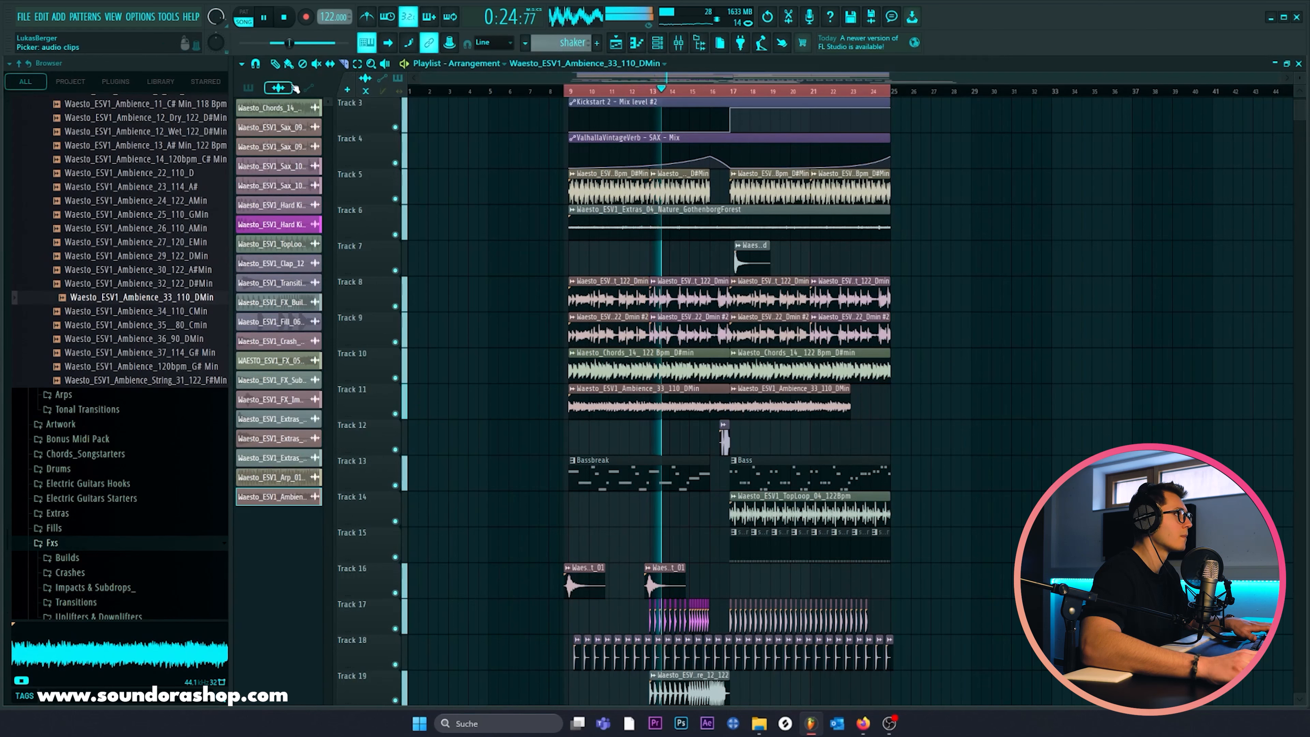
right_click(788, 418)
key(Escape)
Step: Lower the volume of the Bass mixer track slightly during playback
key(space)
key(F9)
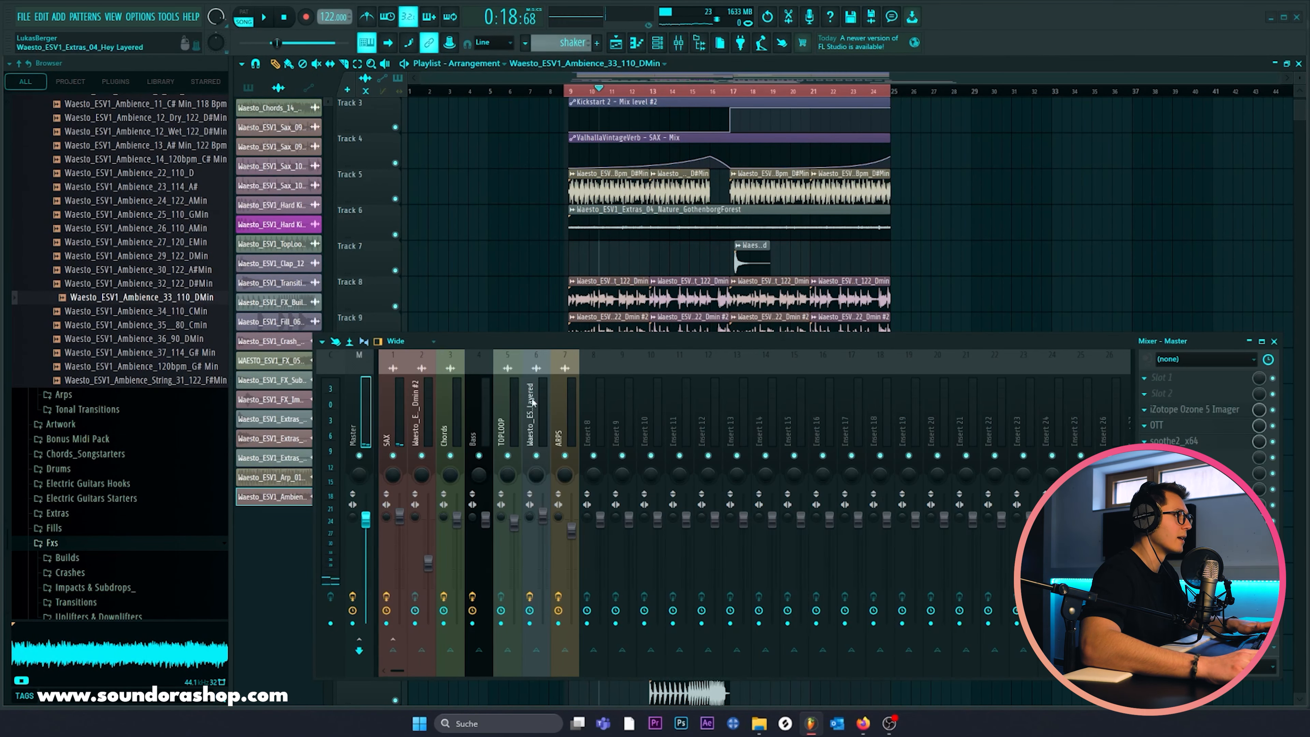
key(space)
click(488, 521)
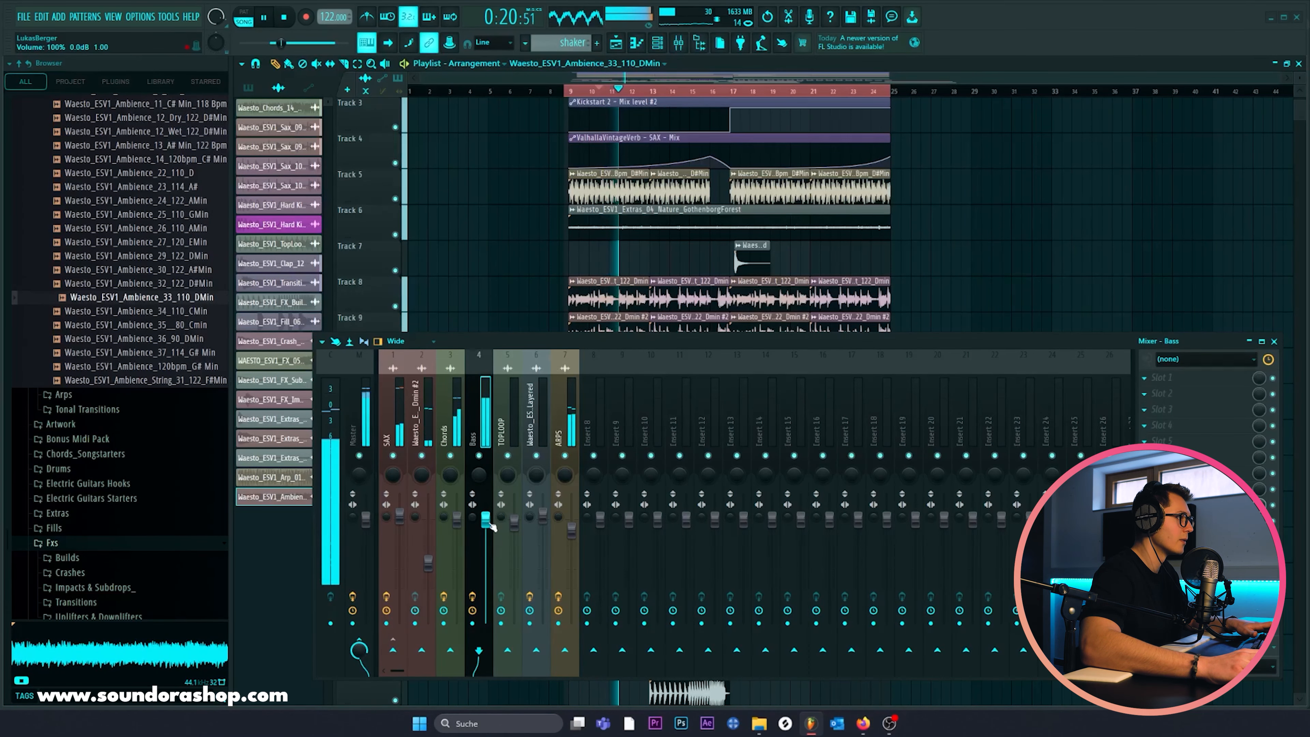
Step: Repeat the eight-bar ambience clip on Track 11 from bar 17 to bar 25
key(F9)
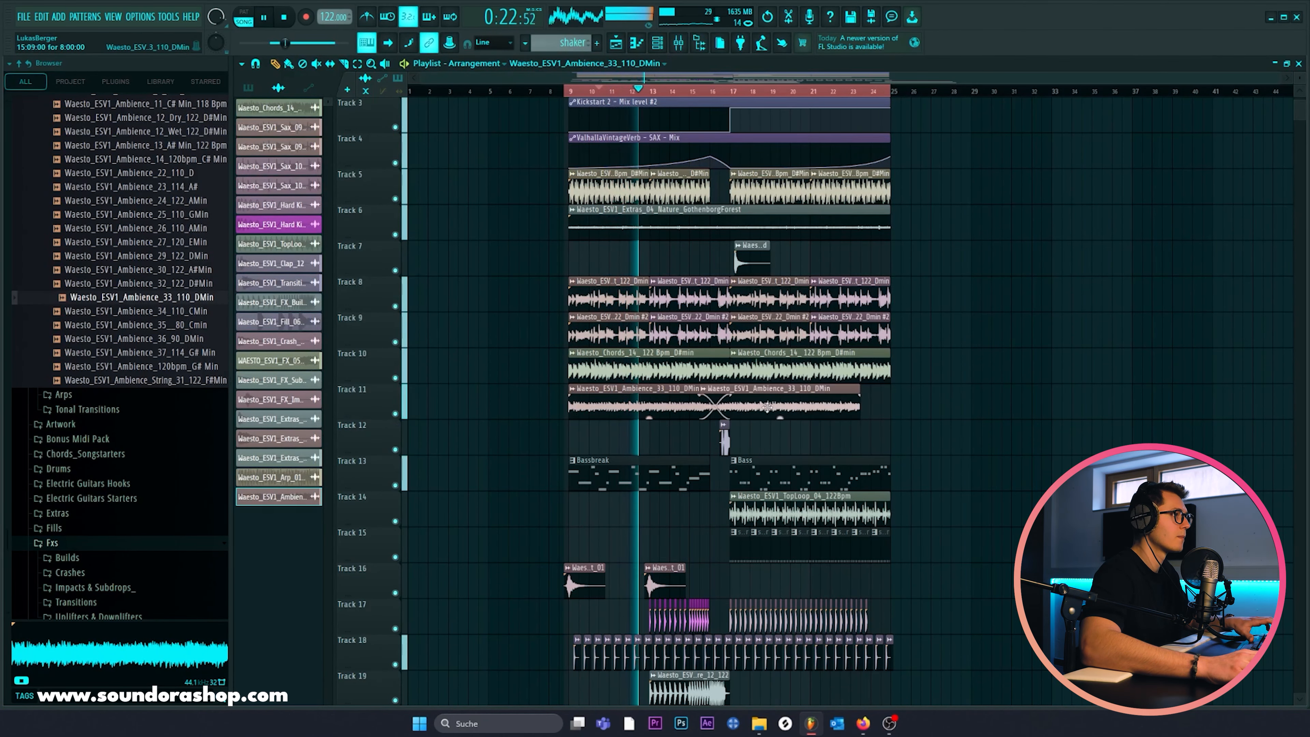
drag(767, 407, 794, 408)
Step: Try removing the arp clips before bar 16 on Track 5, undo the removal, and look at the arp channel settings
right_click(613, 189)
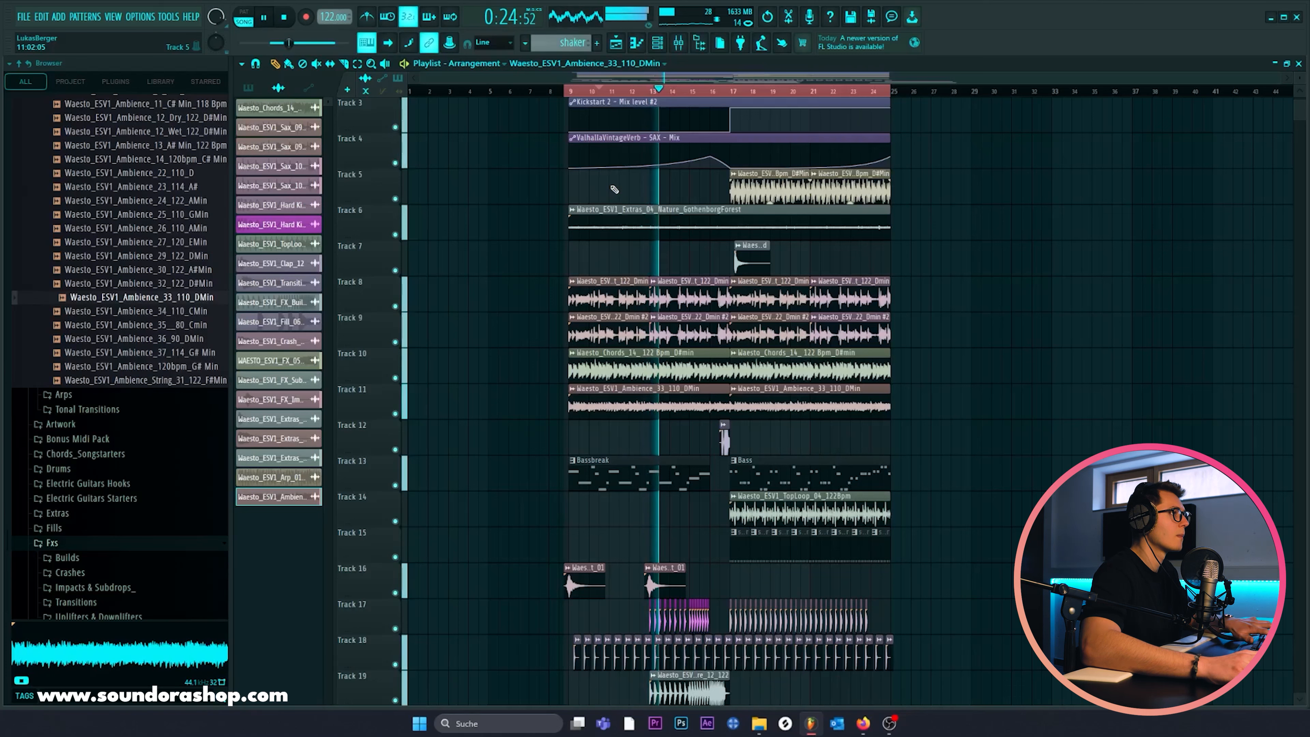
key(ctrl+z)
double_click(613, 189)
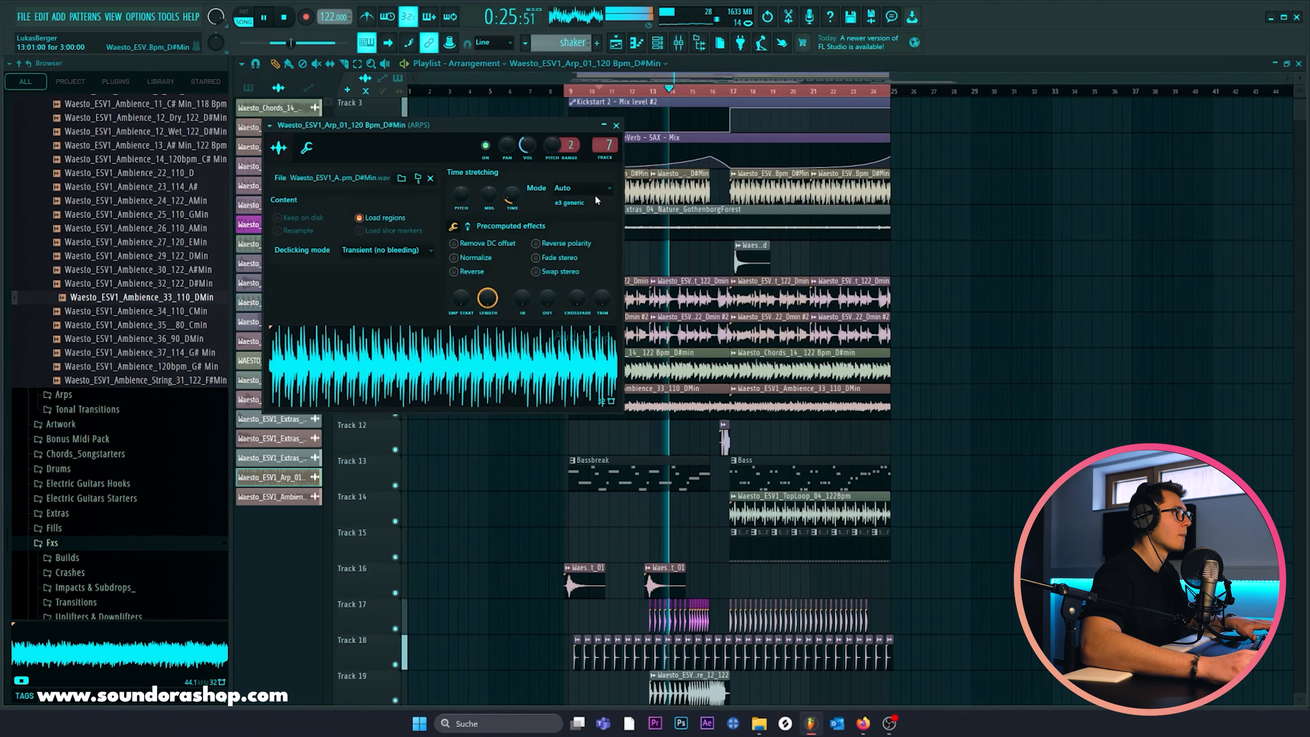
click(617, 125)
Step: Route the Ambience_33 channel to mixer track 8
double_click(599, 405)
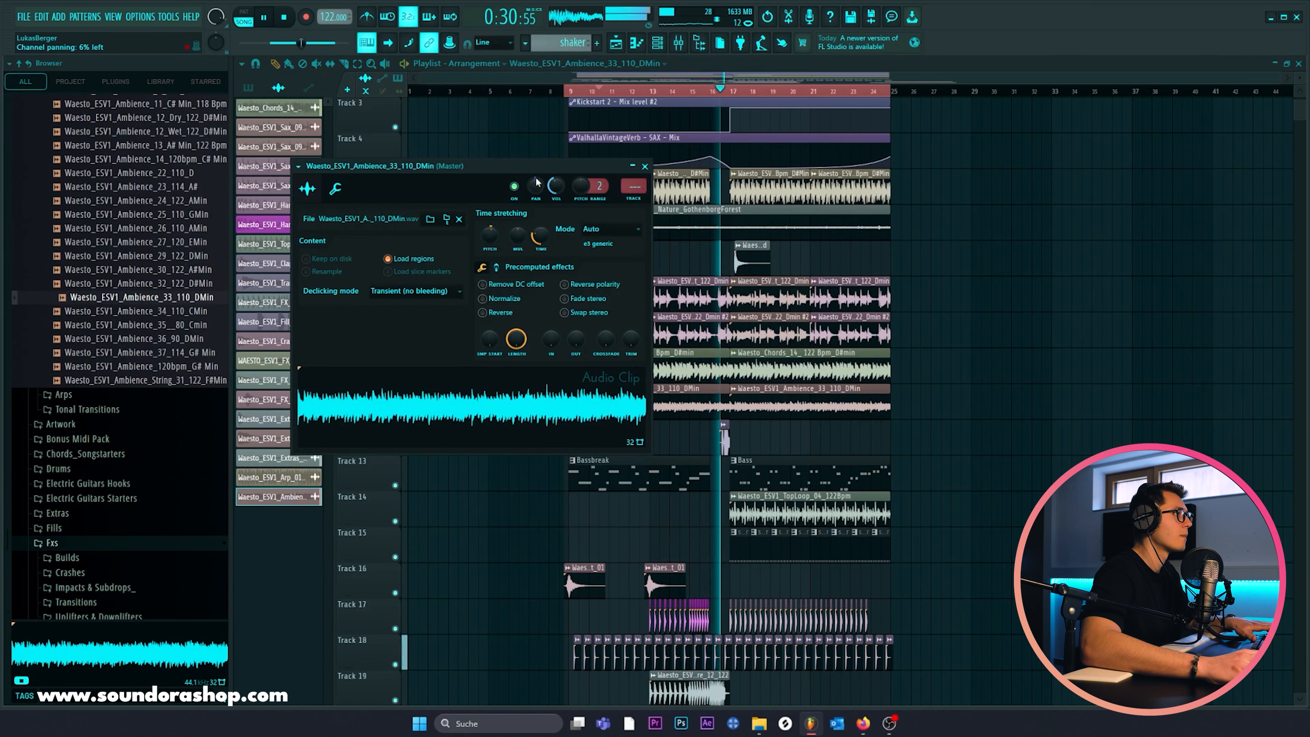
key(ctrl+l)
key(F9)
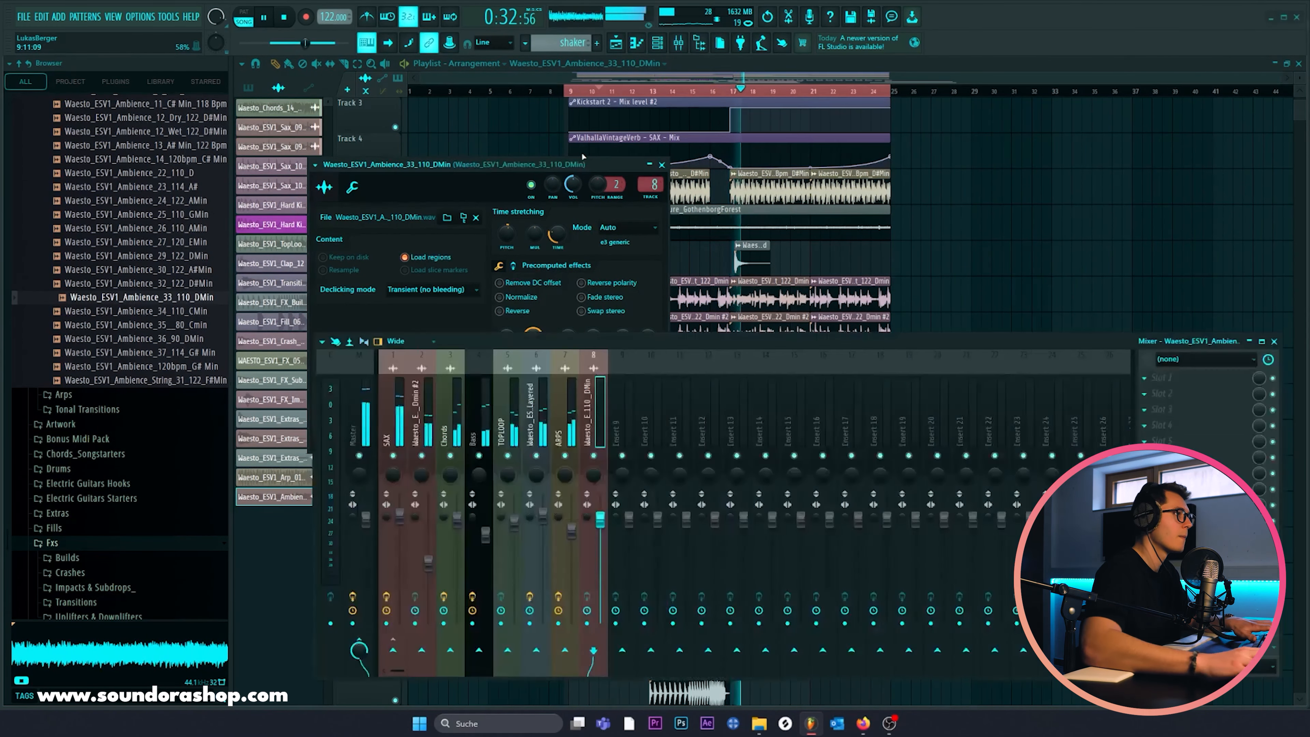
Step: Add Kickstart 2 to the ambience mixer track, choose the smooth S-shaped ducking curve, and set the mix to 60%
click(1144, 378)
click(1258, 588)
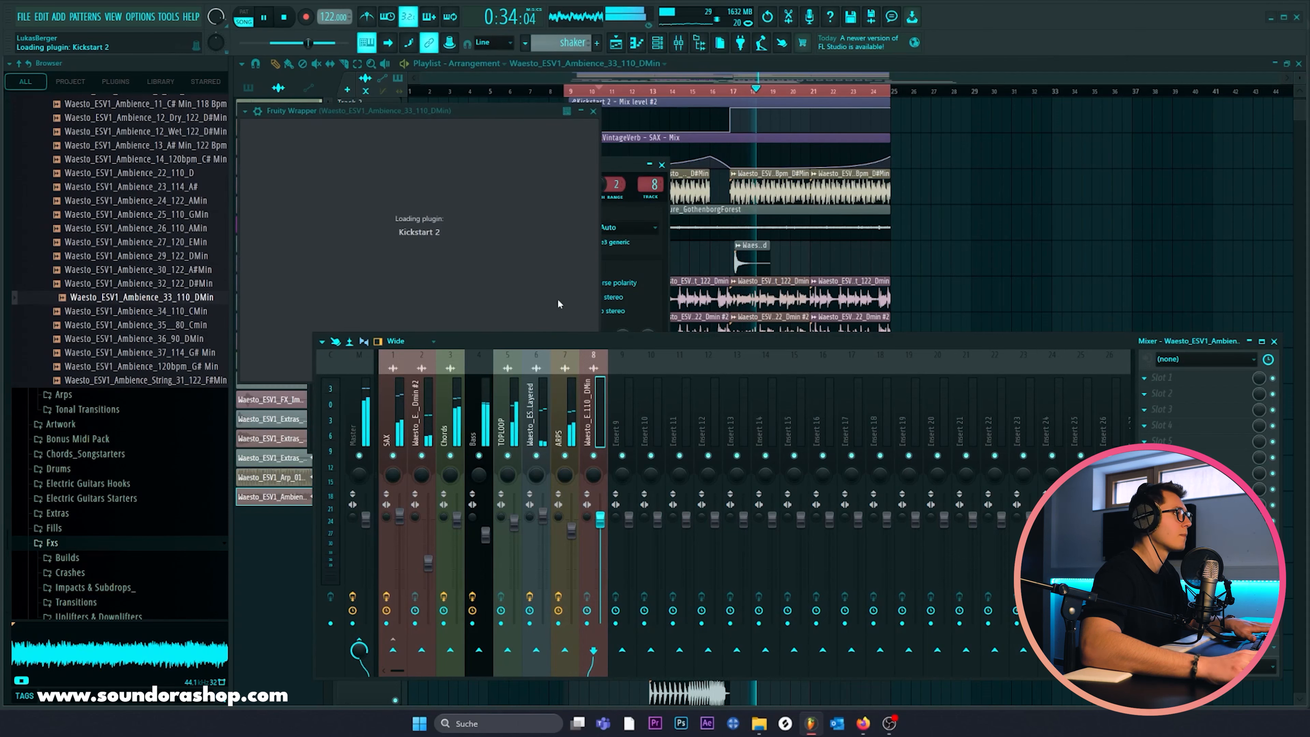
drag(530, 346, 583, 392)
click(407, 288)
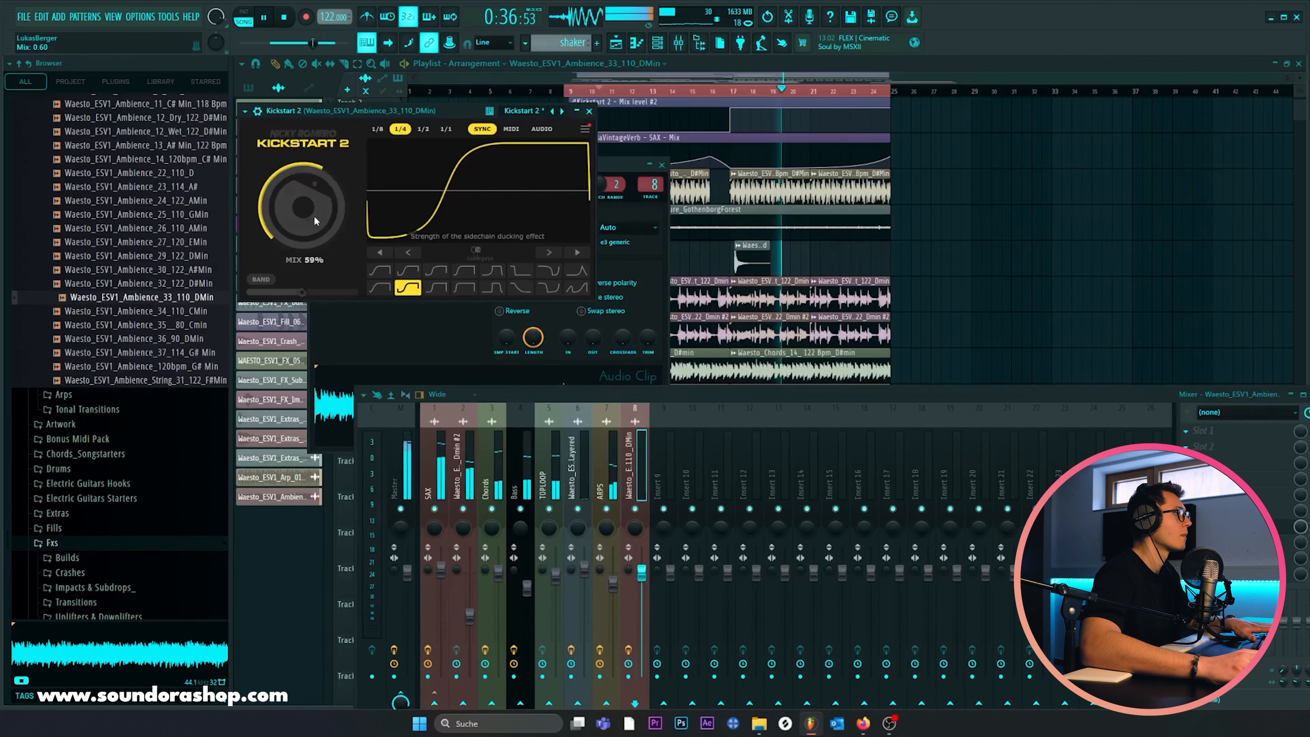
scroll(308, 211, down, 2)
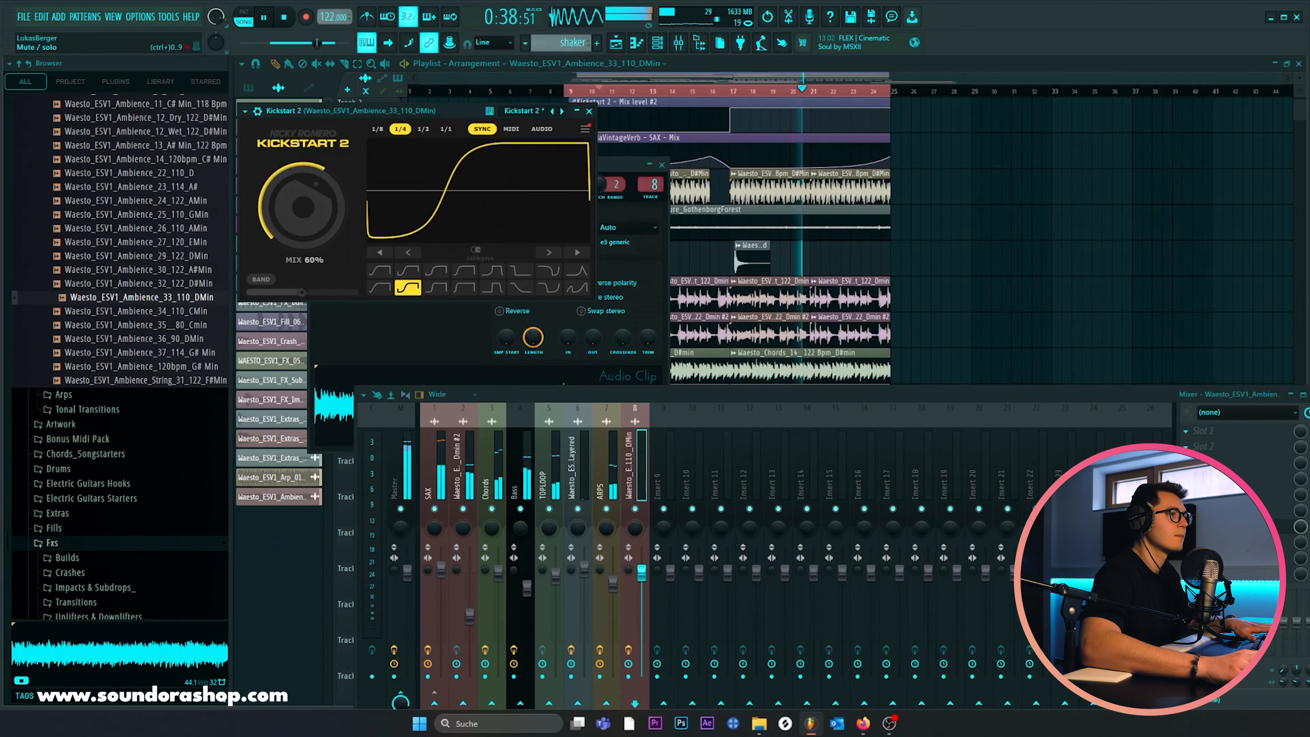
Step: Create an automation clip for the ambience track's Kickstart 2 mix level across bars 9 to 25
click(1307, 585)
key(Escape)
key(Escape)
key(Escape)
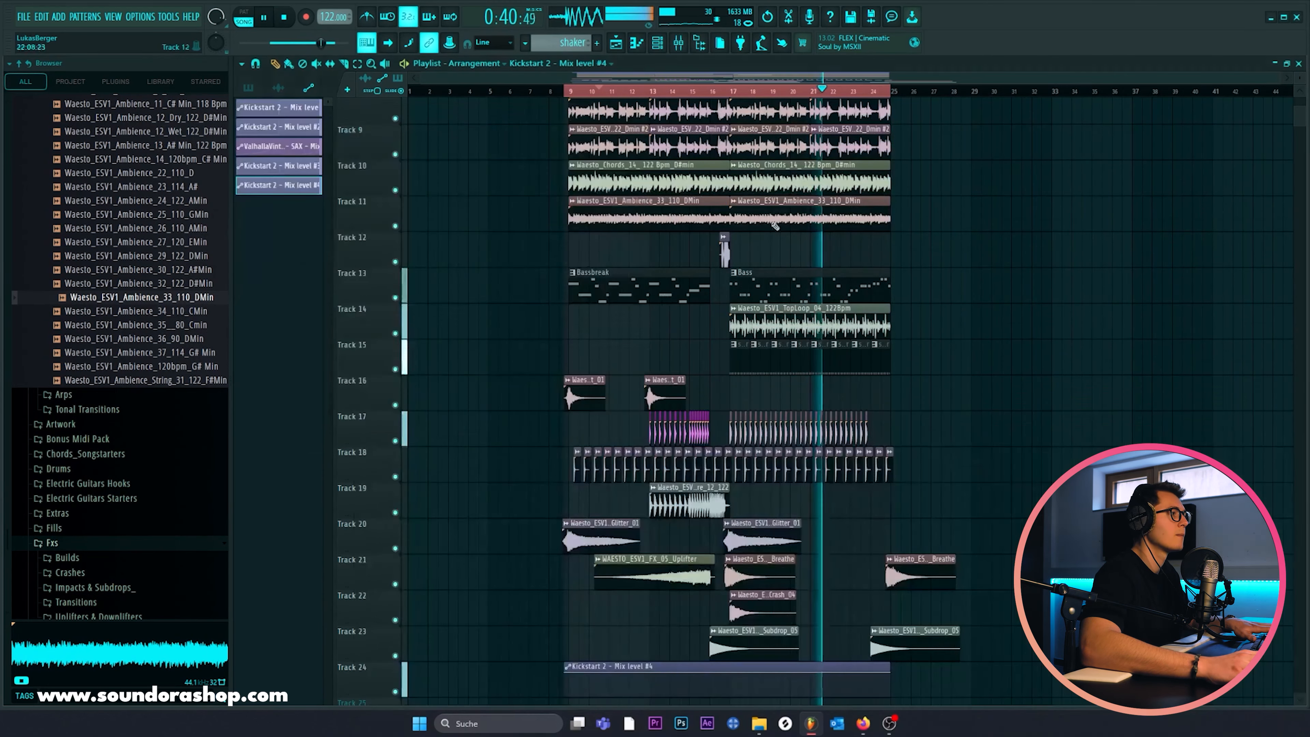
Step: Shape the ambience Kickstart 2 mix automation to stay low until bar 17 and jump up there, and place the clip on Track 26
scroll(578, 563, down, 4)
drag(565, 530, 566, 553)
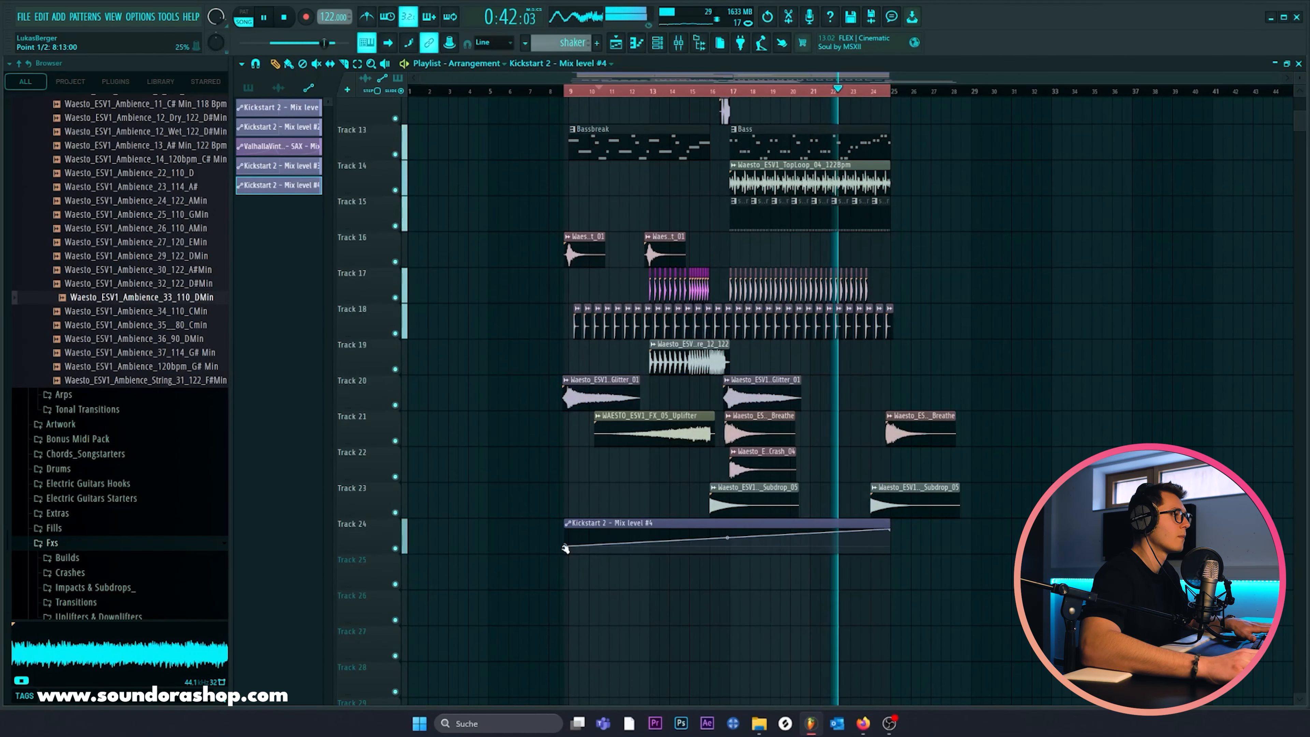
right_click(732, 540)
drag(732, 540, 731, 556)
scroll(687, 485, up, 6)
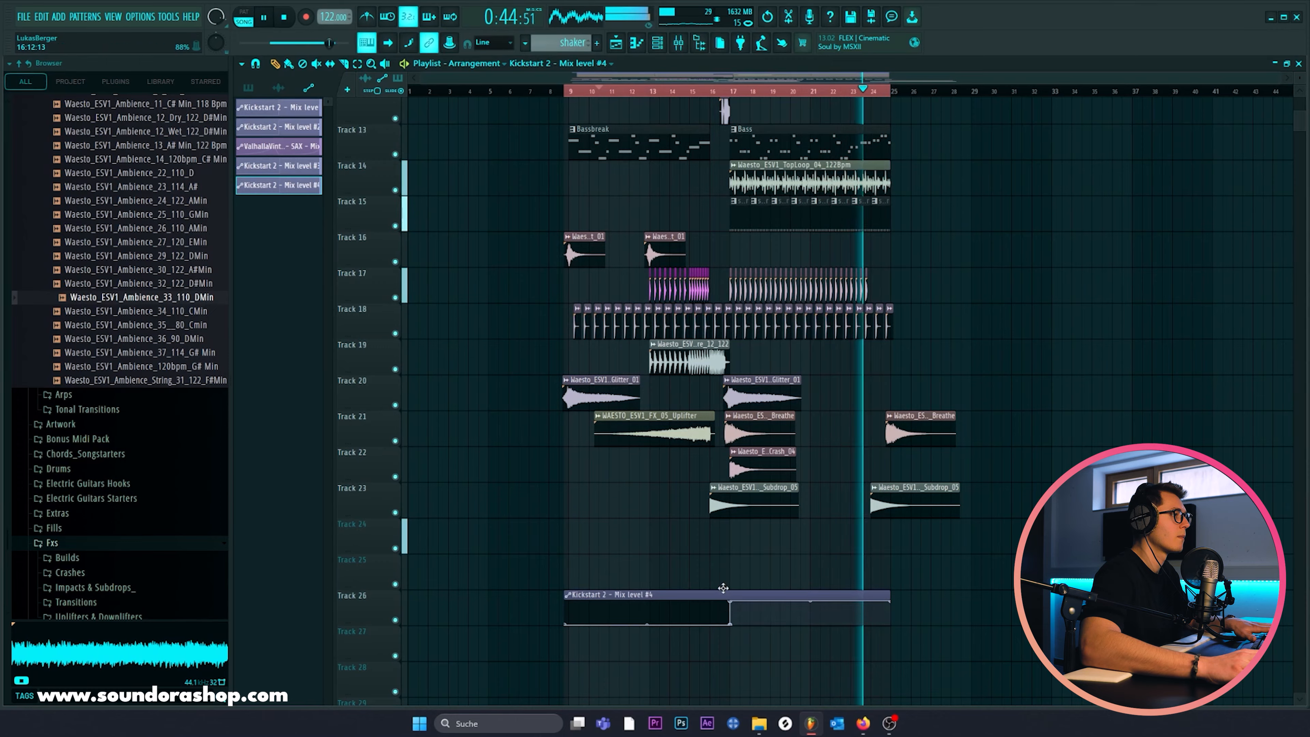
Step: Review the playlist arrangement from Track 1 to Track 26 and browse the Ambient Loops & Drones samples in Waesto Essential Vol. 1 Bundle
scroll(687, 485, down, 3)
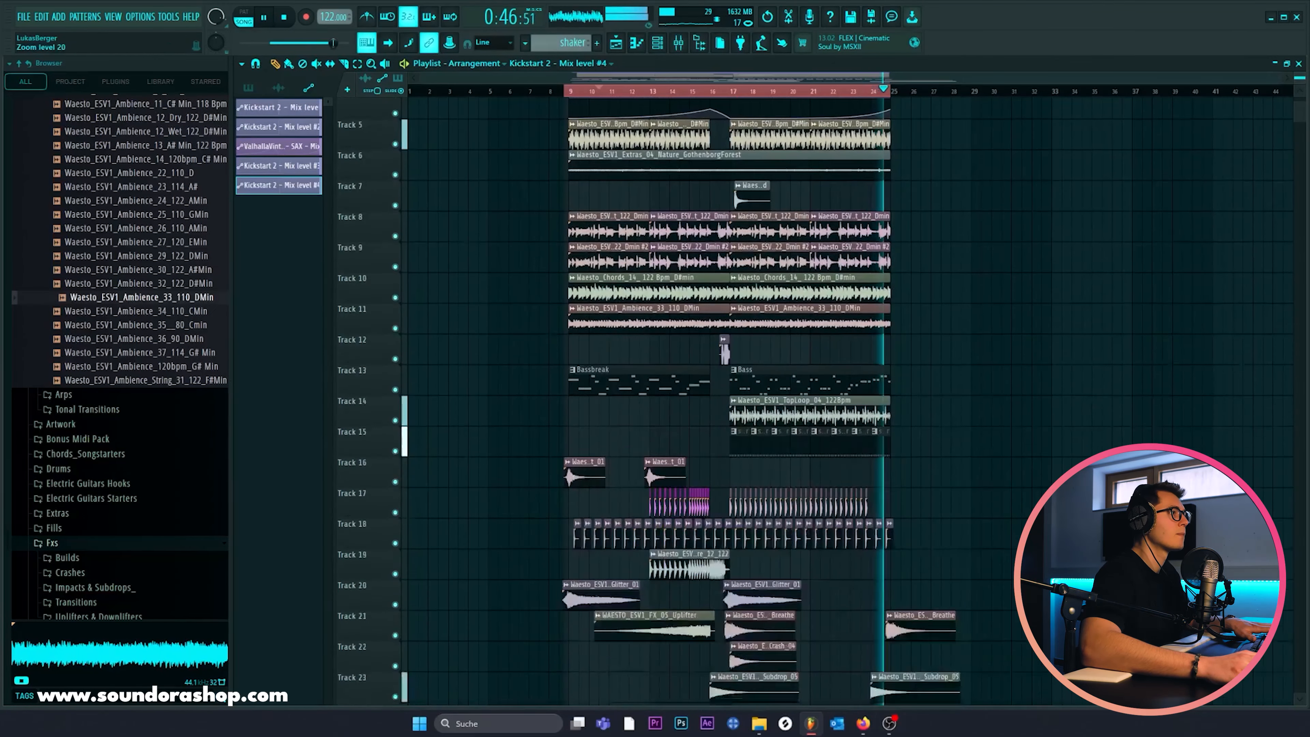
scroll(1150, 155, up, 3)
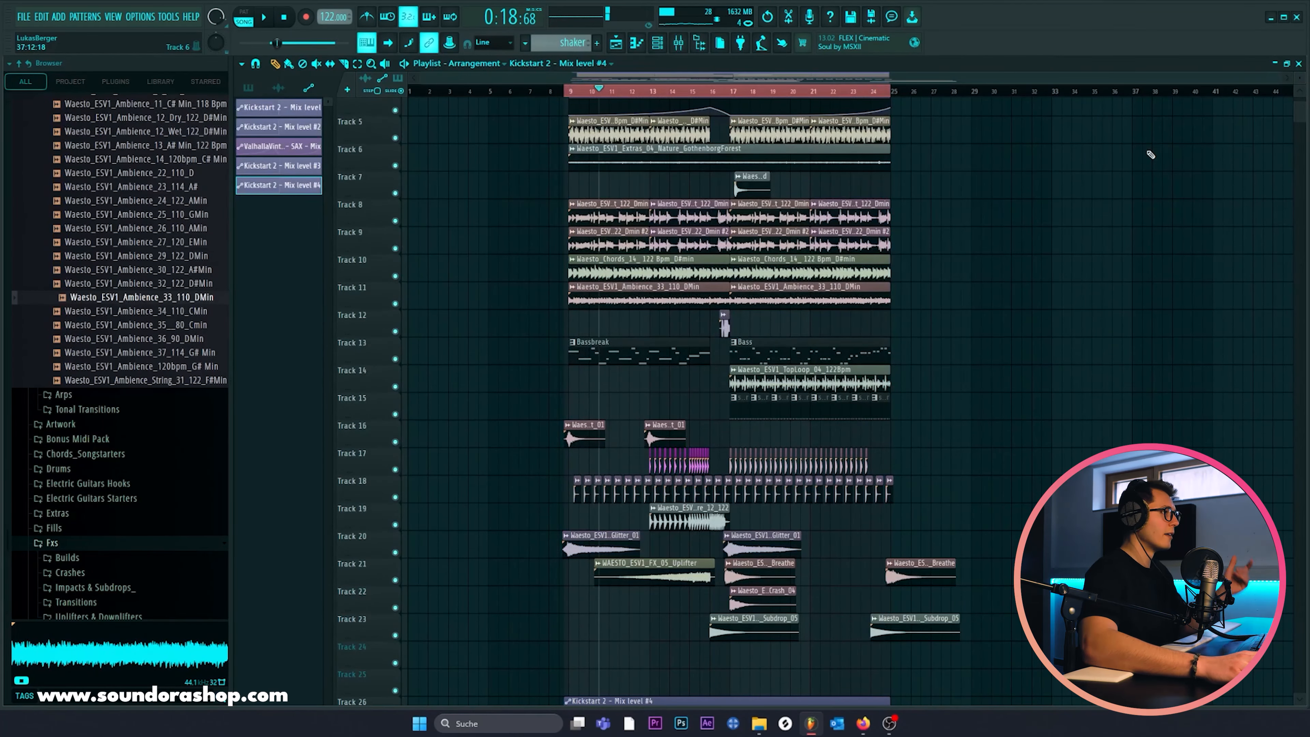
scroll(1111, 250, up, 3)
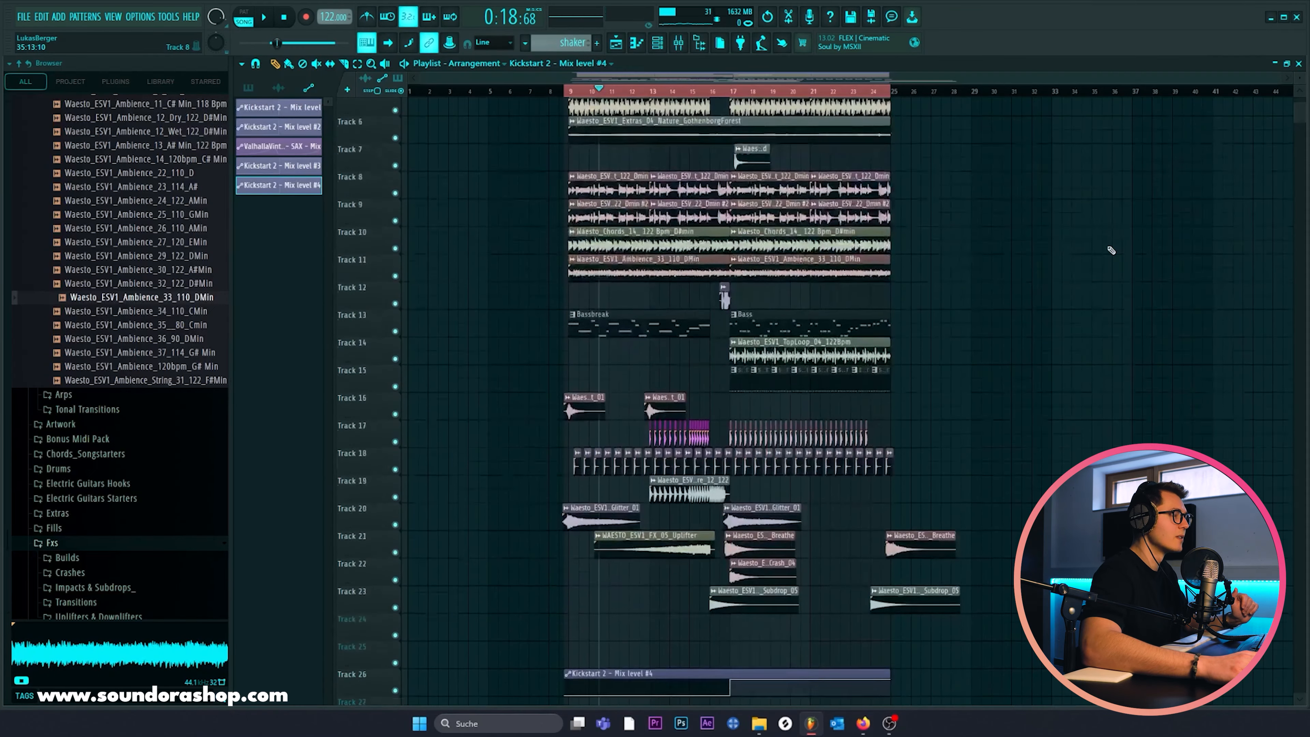
scroll(1111, 251, down, 3)
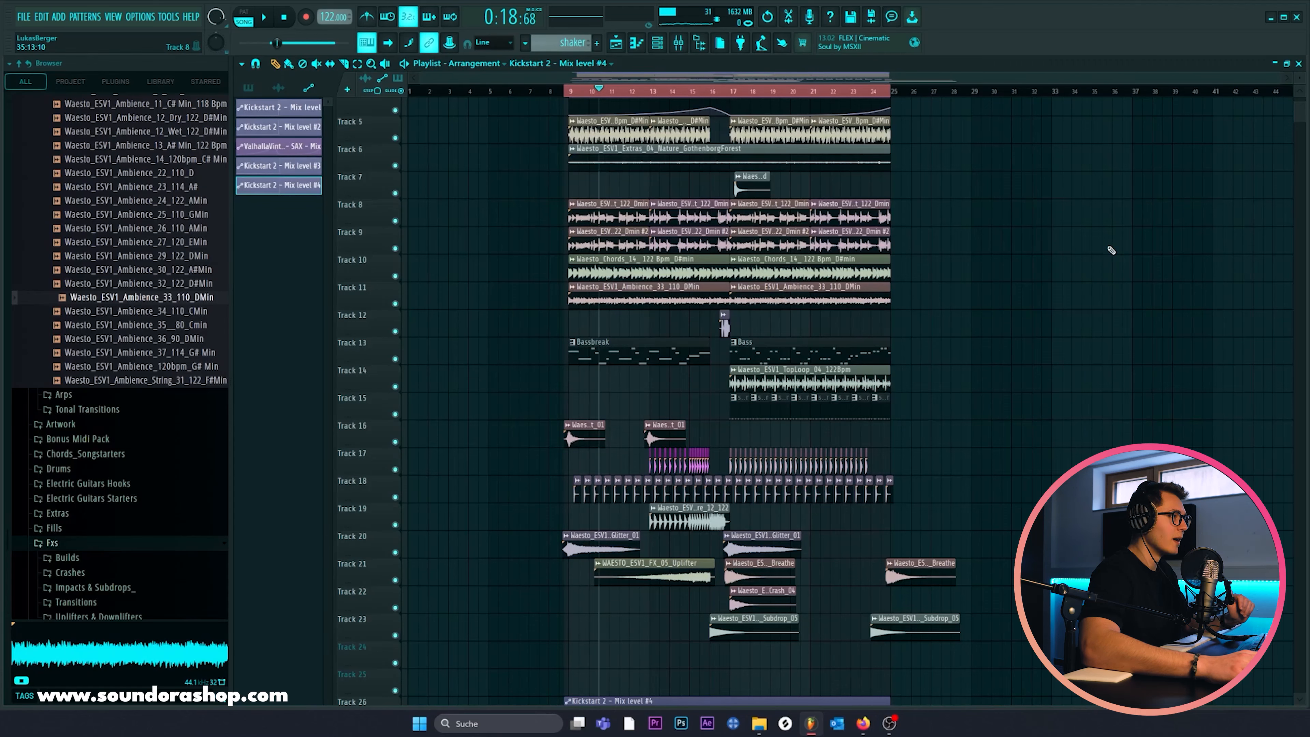
scroll(1105, 263, up, 3)
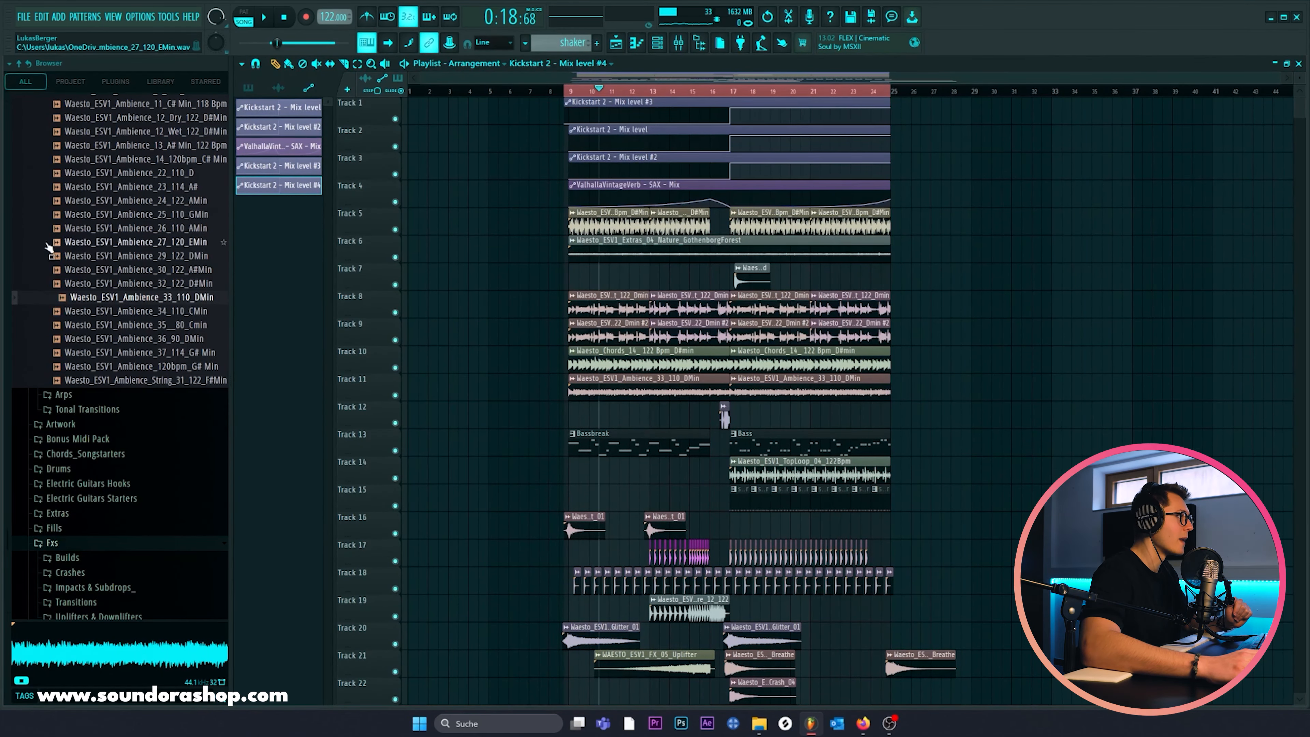
scroll(176, 338, up, 8)
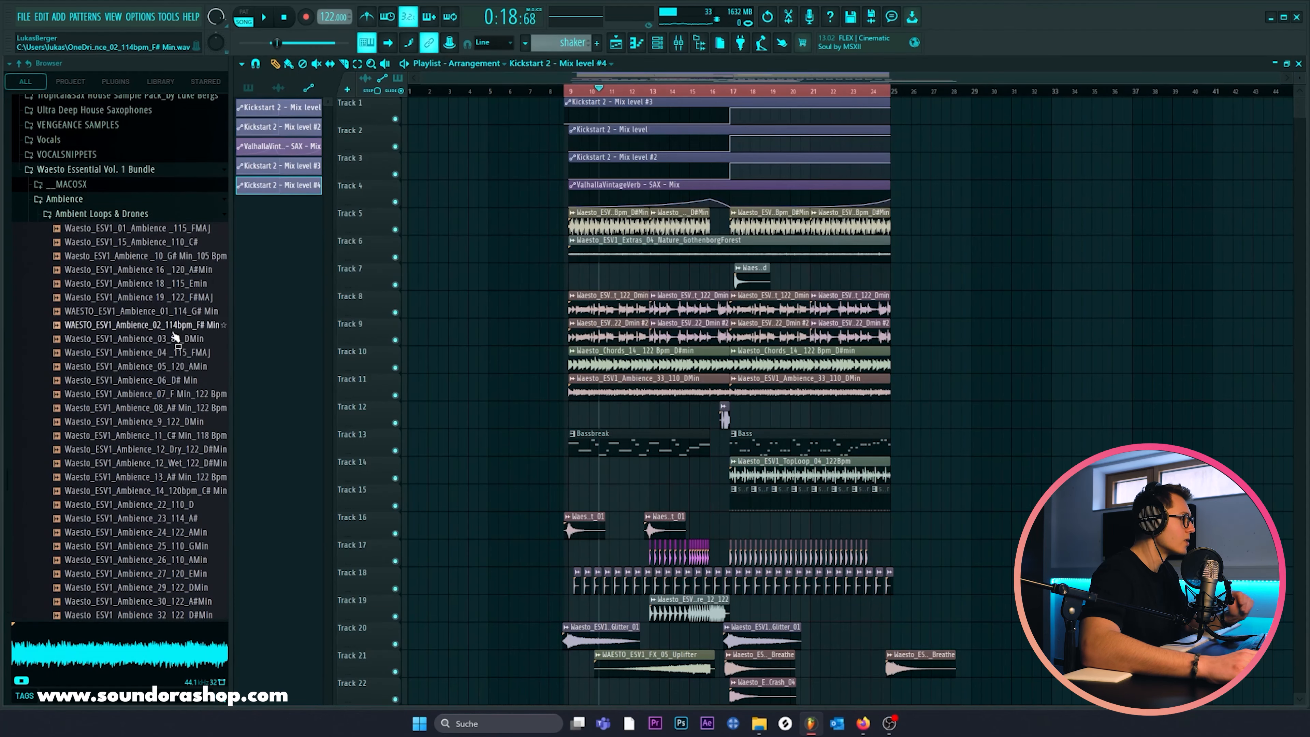
scroll(178, 339, up, 2)
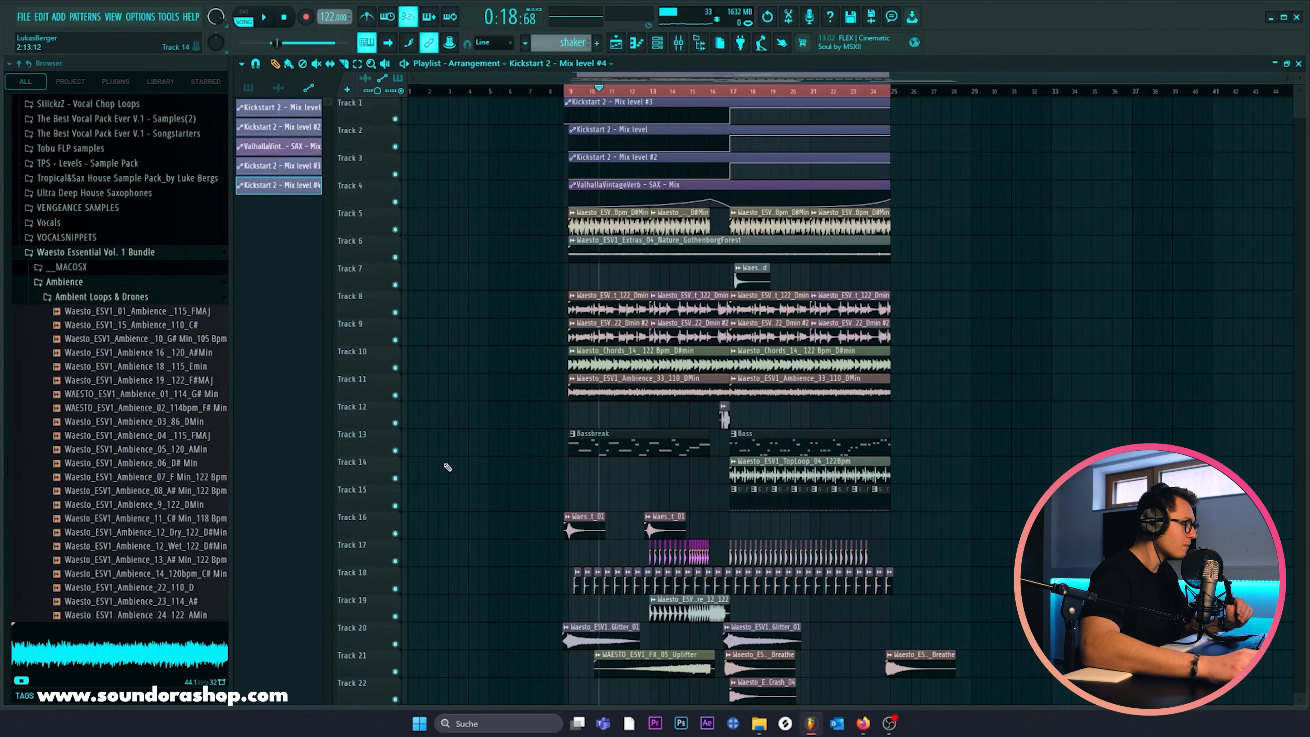
scroll(203, 471, down, 4)
scroll(201, 472, up, 4)
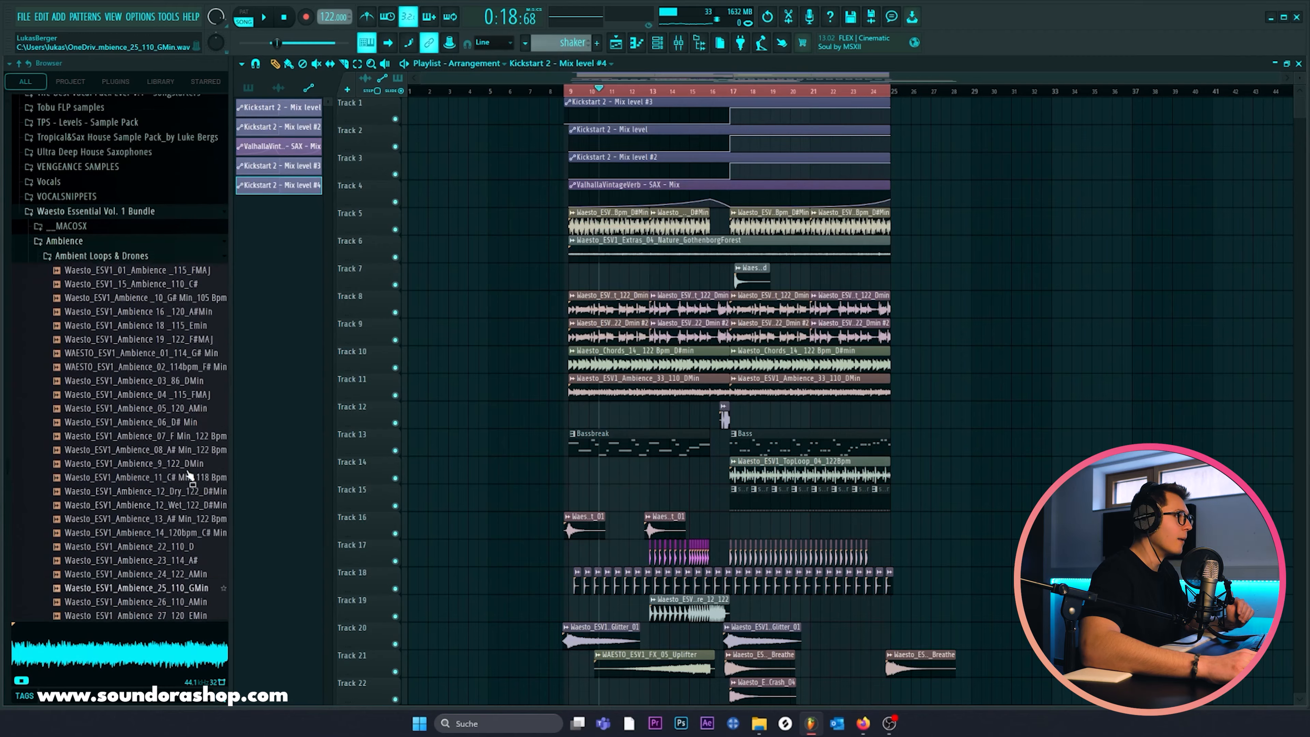